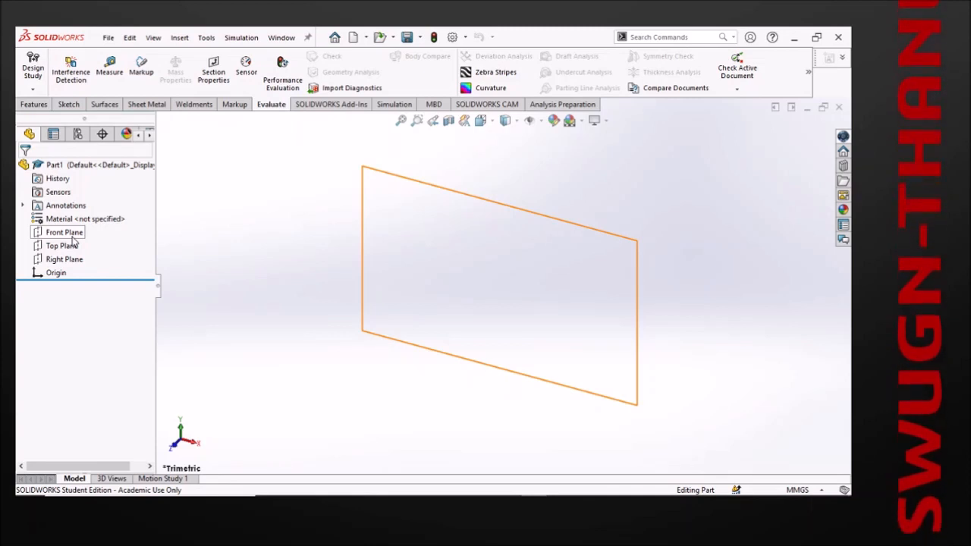
- On the Front Plane, sketch a closed five-line outline from the origin: a vertical about 49 mm long, two horizontal segments and two sloped segments
{"action": "left_click", "coordinate": [70, 233]}
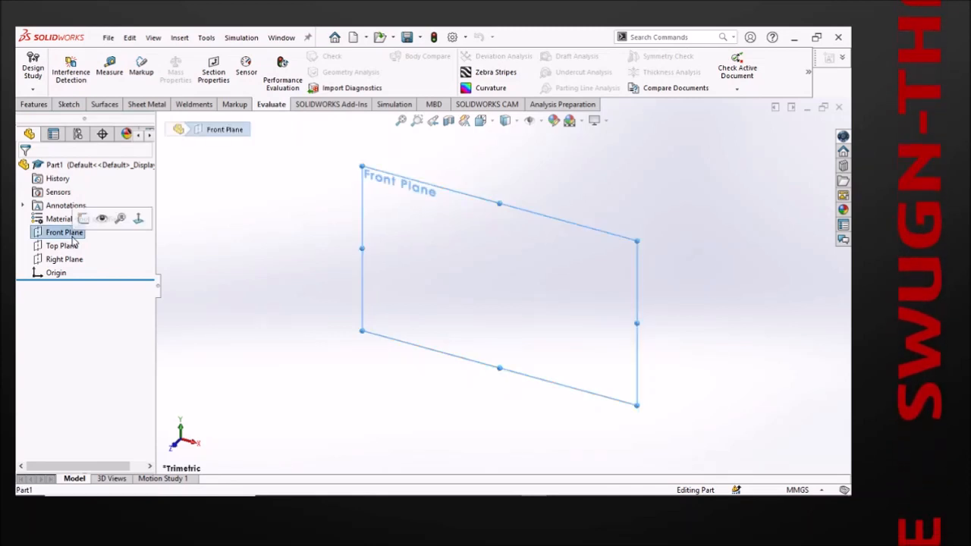
{"action": "left_click", "coordinate": [82, 219]}
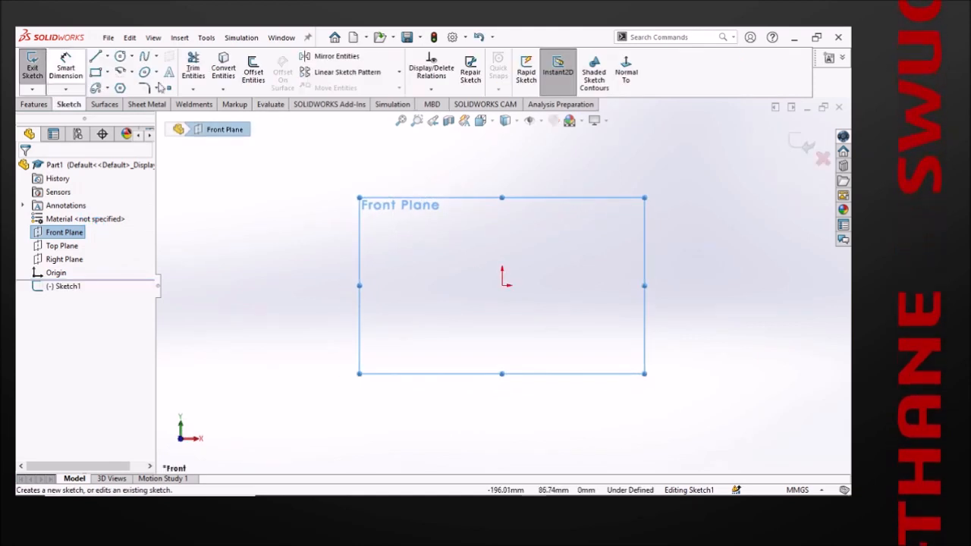
{"action": "left_click", "coordinate": [95, 57]}
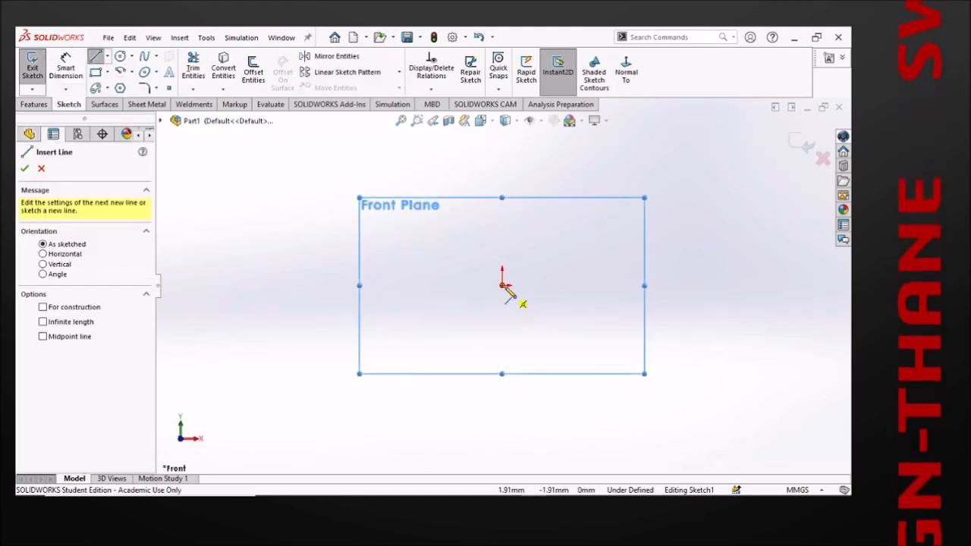
{"action": "left_click", "coordinate": [502, 284]}
{"action": "left_click", "coordinate": [502, 207]}
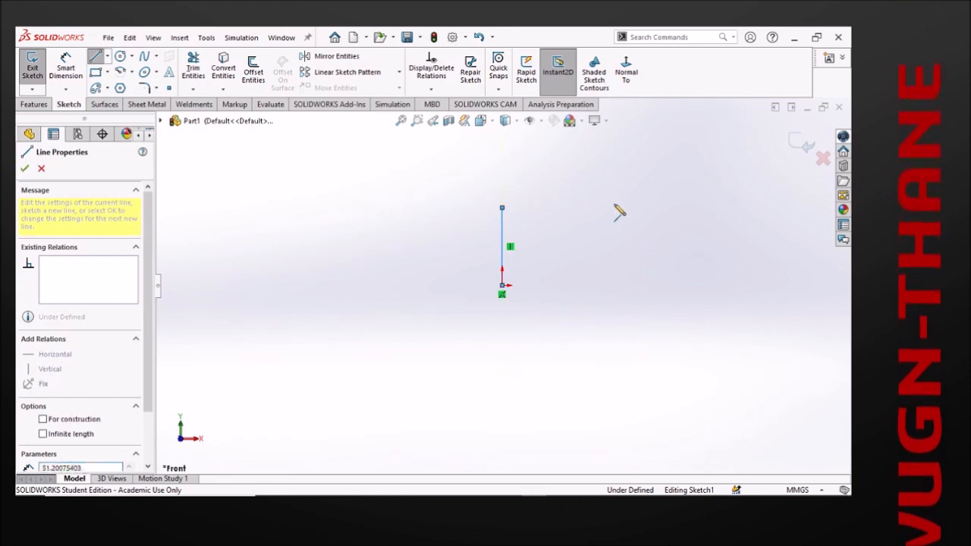
{"action": "left_click", "coordinate": [574, 208]}
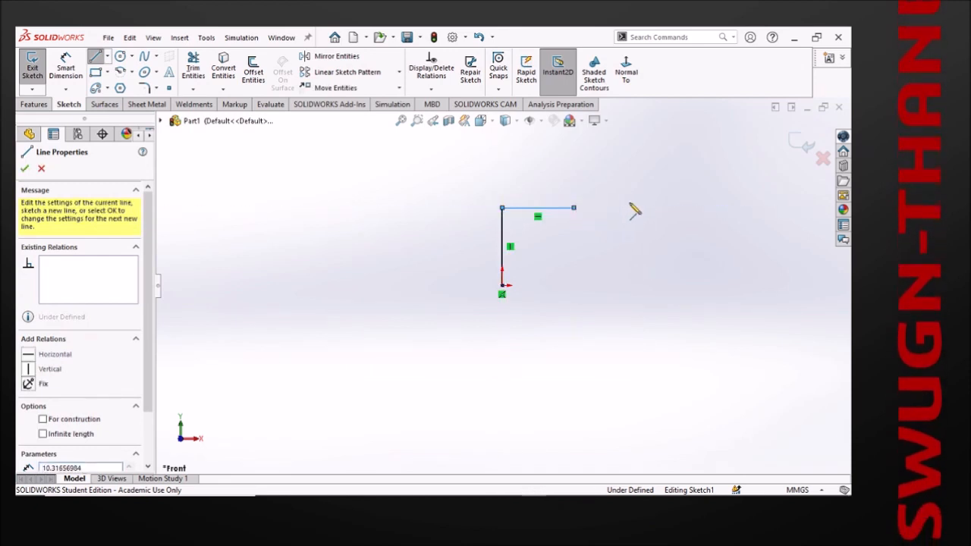
{"action": "left_click", "coordinate": [668, 207]}
{"action": "left_click", "coordinate": [592, 260]}
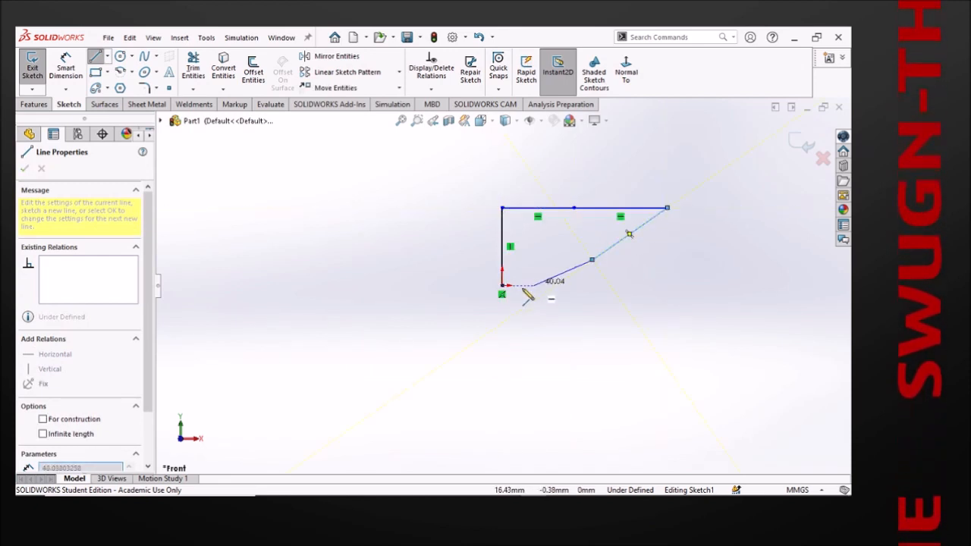
{"action": "left_click", "coordinate": [502, 286]}
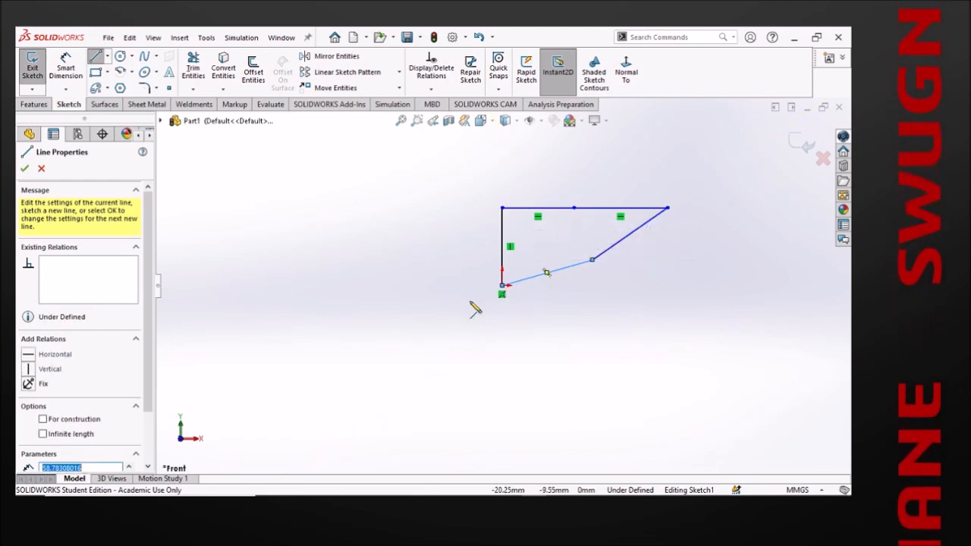
{"action": "key", "text": "Escape"}
- Dimension the vertical line's length as 3000 mm
{"action": "key", "text": "d"}
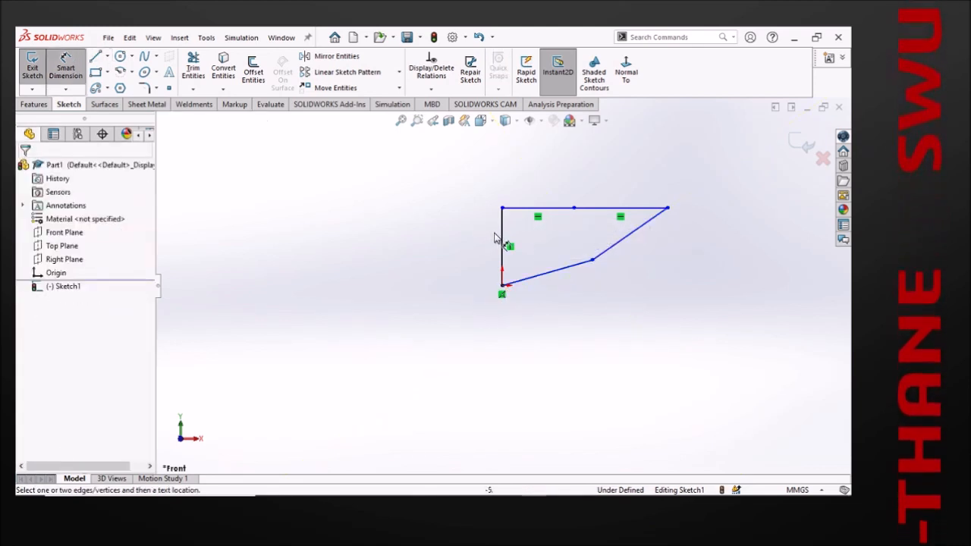
{"action": "left_click", "coordinate": [502, 244]}
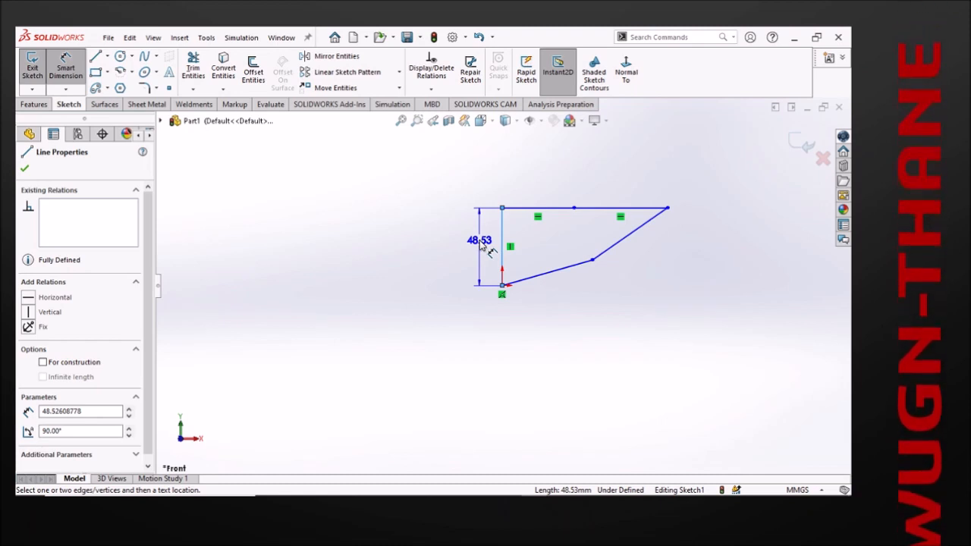
{"action": "left_click", "coordinate": [479, 244]}
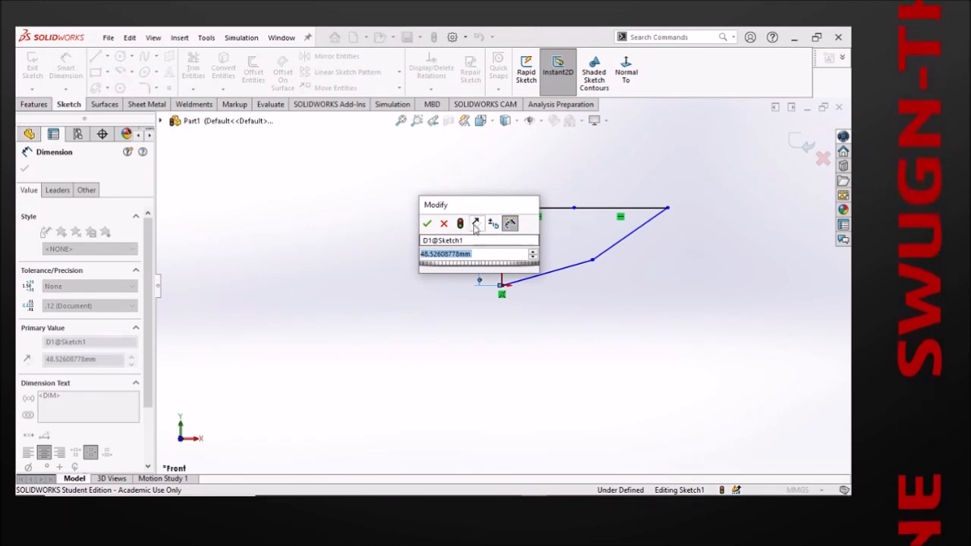
{"action": "left_click_drag", "start_coordinate": [468, 209], "coordinate": [536, 191]}
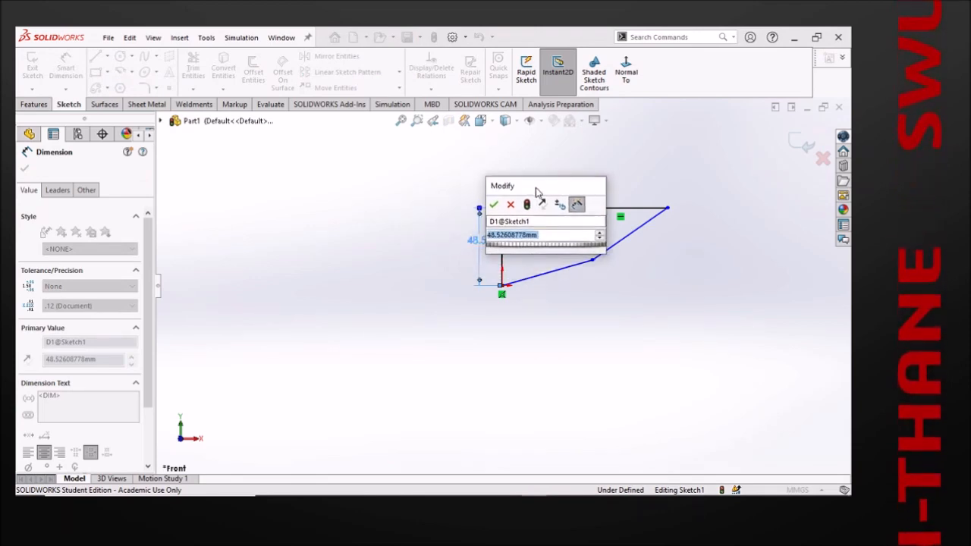
{"action": "type", "text": "3000"}
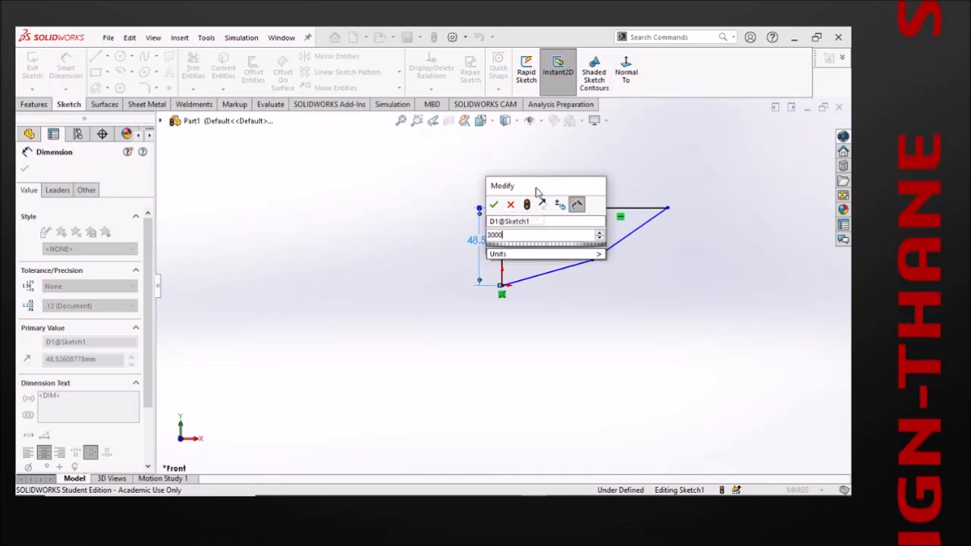
{"action": "key", "text": "Return"}
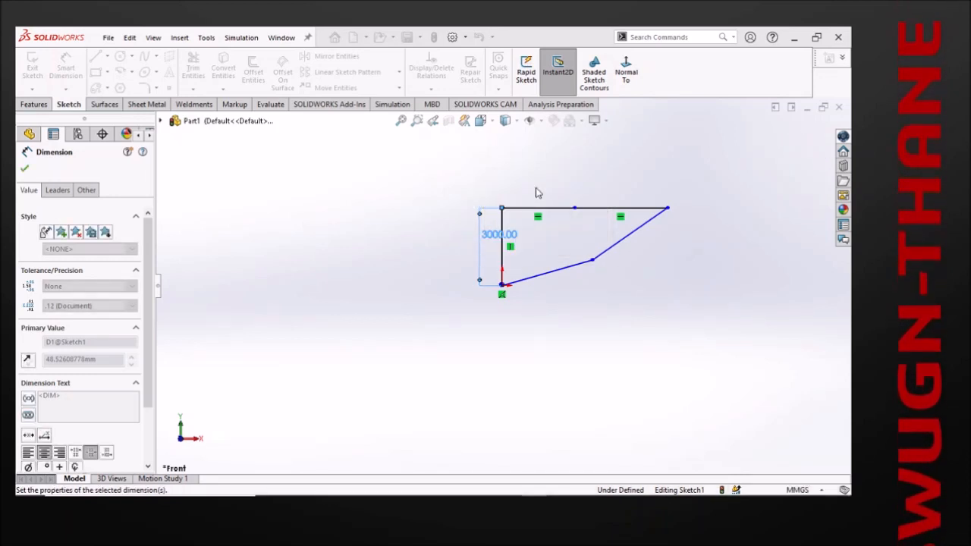
{"action": "scroll", "coordinate": [573, 221], "scroll_direction": "down", "scroll_amount": 5}
{"action": "key", "text": "Escape"}
- Make the two horizontal segments along the top of the outline equal in length
{"action": "left_click_drag", "start_coordinate": [599, 253], "coordinate": [504, 205]}
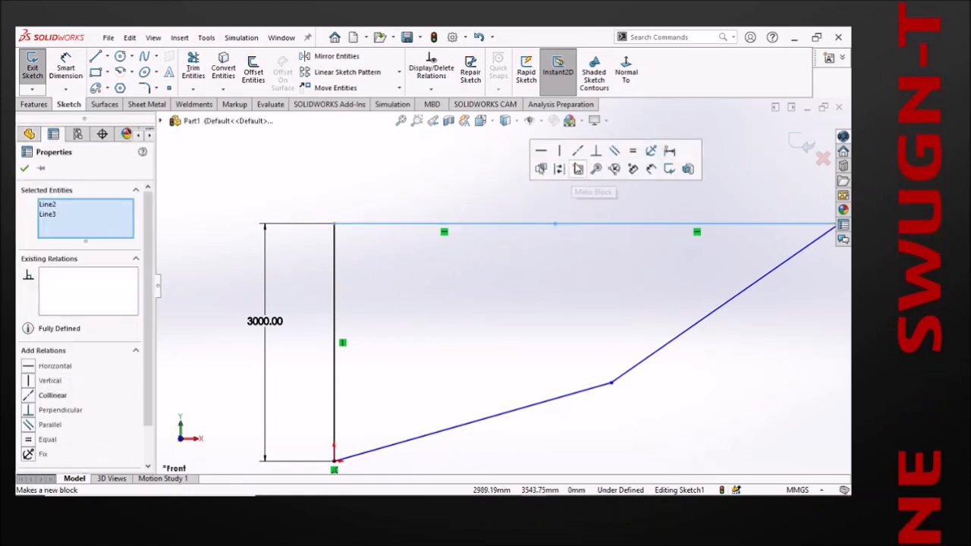
{"action": "left_click", "coordinate": [631, 152]}
{"action": "left_click", "coordinate": [514, 271]}
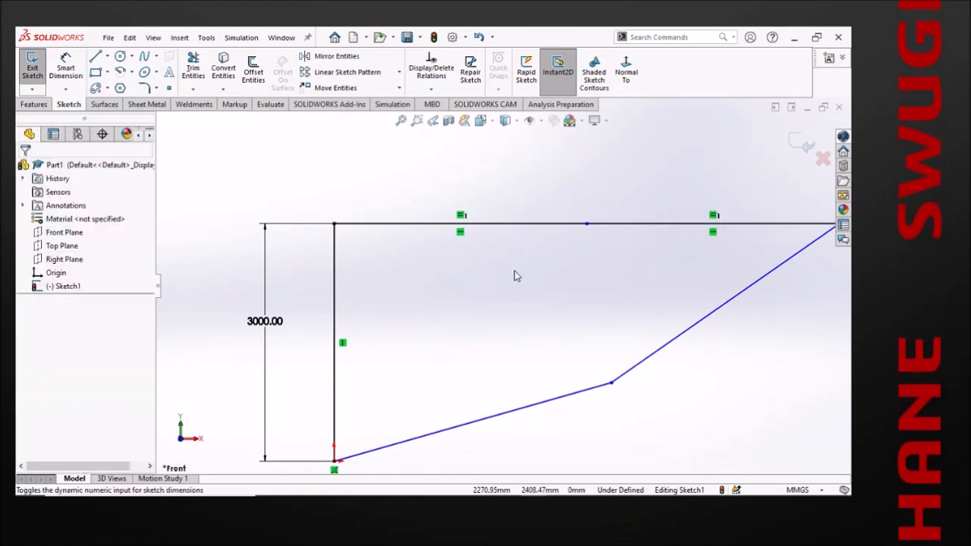
- Dimension the first horizontal segment, next to the vertical line, as 2000 mm long
{"action": "right_click_drag", "start_coordinate": [514, 271], "coordinate": [521, 156]}
{"action": "left_click", "coordinate": [543, 227]}
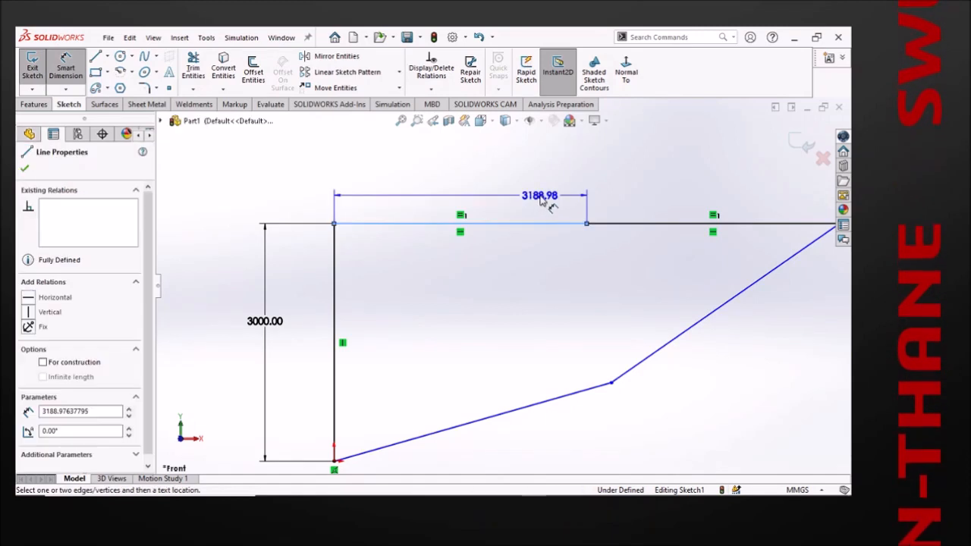
{"action": "left_click", "coordinate": [540, 198]}
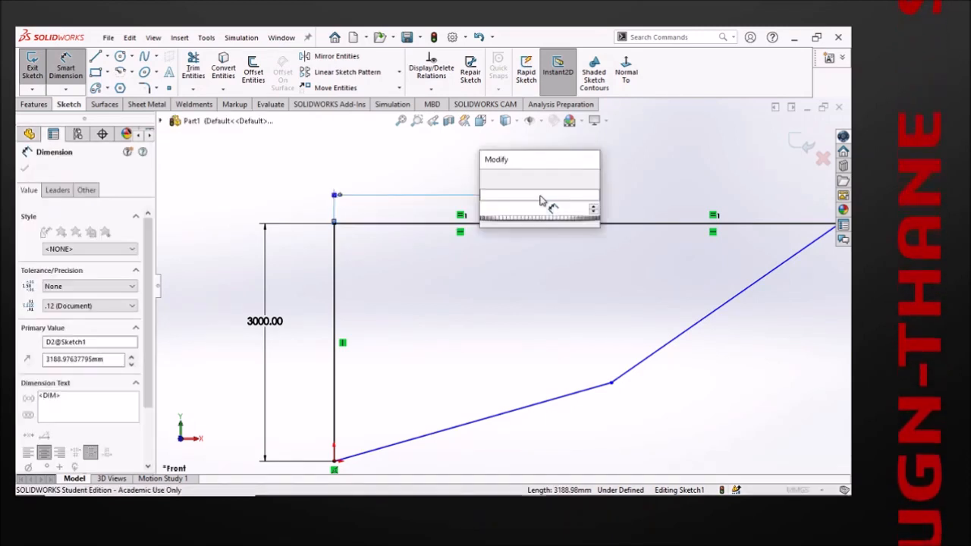
{"action": "type", "text": "2000"}
{"action": "key", "text": "Return"}
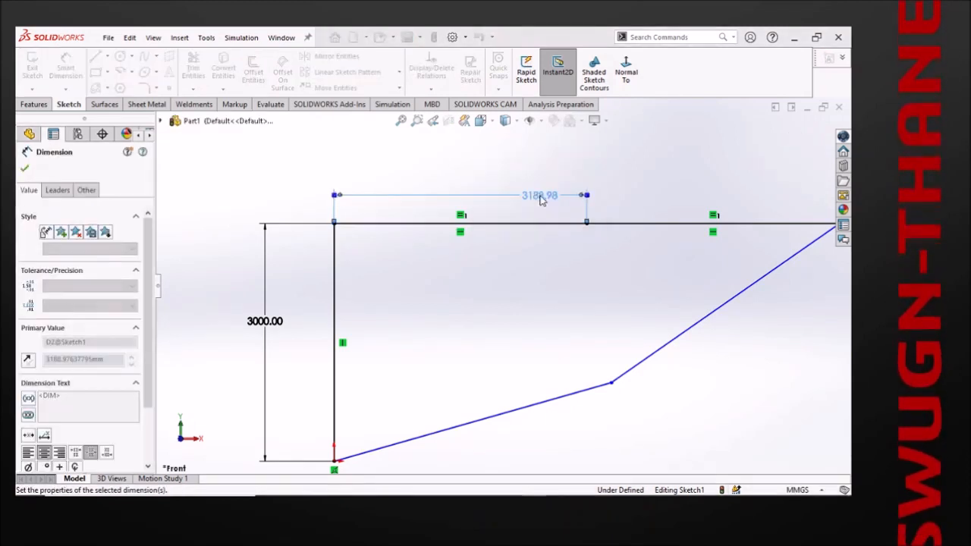
{"action": "scroll", "coordinate": [543, 239], "scroll_direction": "up", "scroll_amount": 2}
{"action": "key", "text": "Escape"}
- Make the two sloped segments collinear so they form one straight diagonal back to the origin
{"action": "left_click_drag", "start_coordinate": [659, 393], "coordinate": [585, 343]}
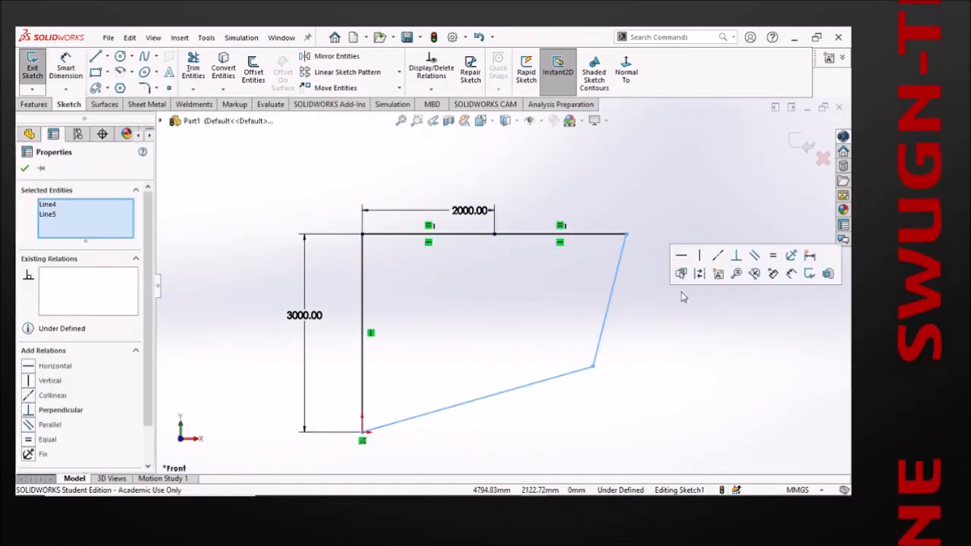
{"action": "left_click", "coordinate": [722, 263]}
{"action": "left_click", "coordinate": [559, 362]}
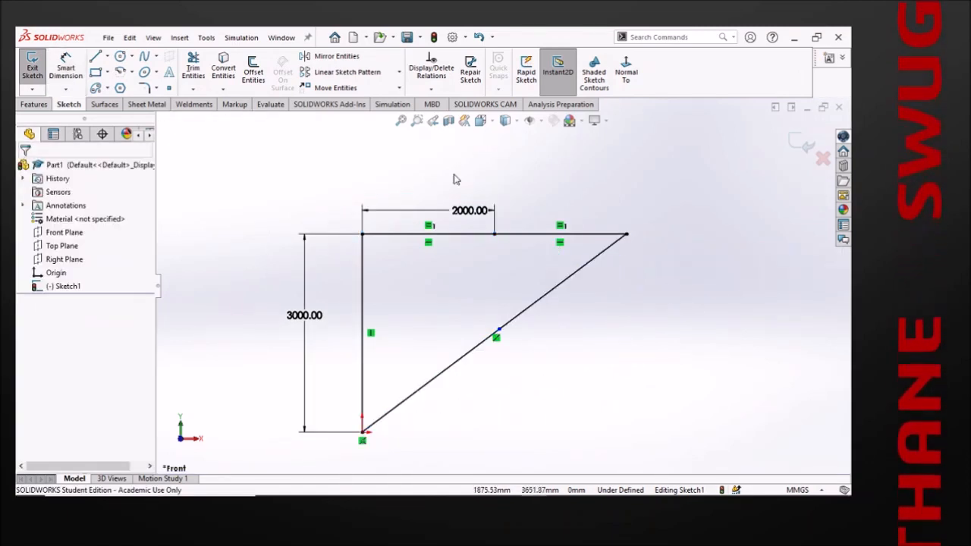
- Sketch a vertical line about 720 mm long downward from the point where the two horizontal segments meet
{"action": "left_click", "coordinate": [96, 58]}
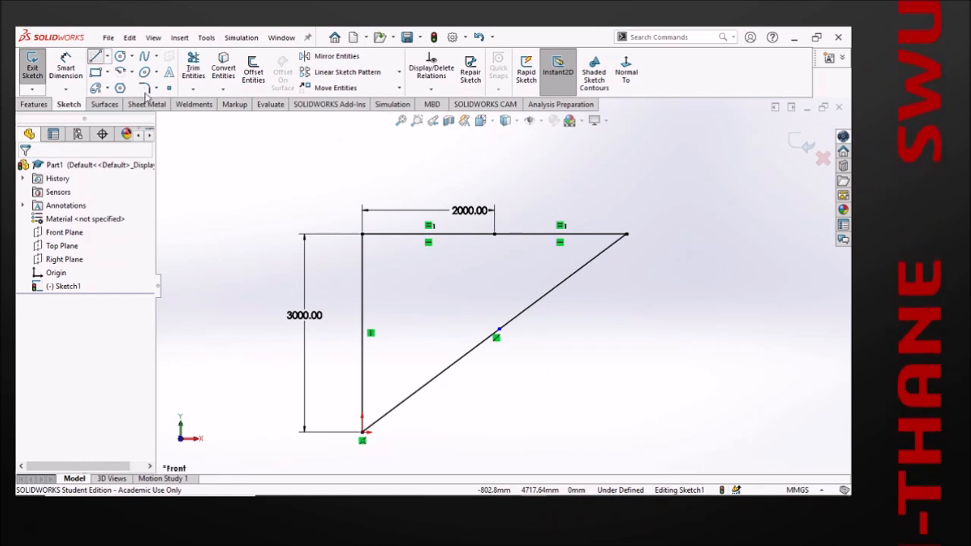
{"action": "left_click", "coordinate": [494, 234]}
{"action": "left_click", "coordinate": [494, 281]}
{"action": "key", "text": "Escape"}
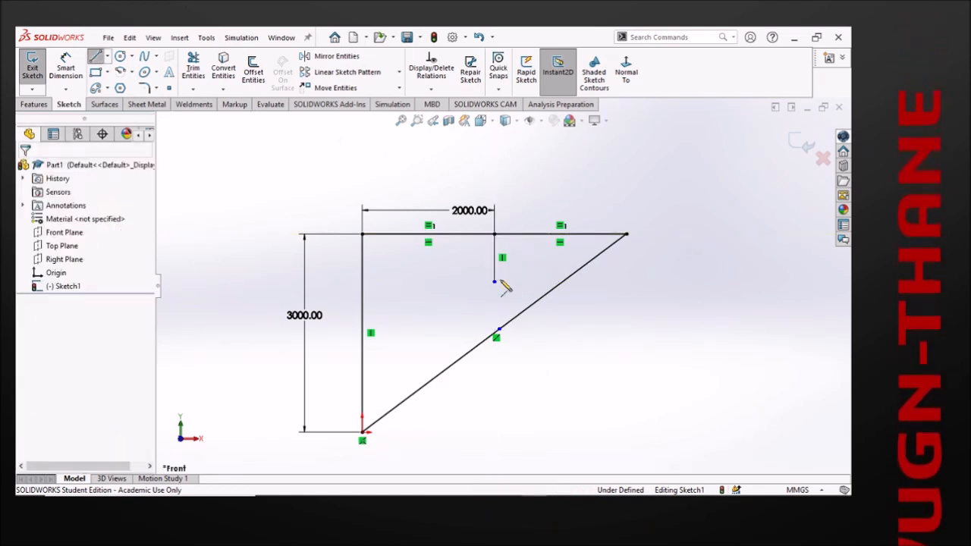
- Merge the new vertical line's lower endpoint with the point joining the two sloped segments
{"action": "left_click", "coordinate": [494, 282]}
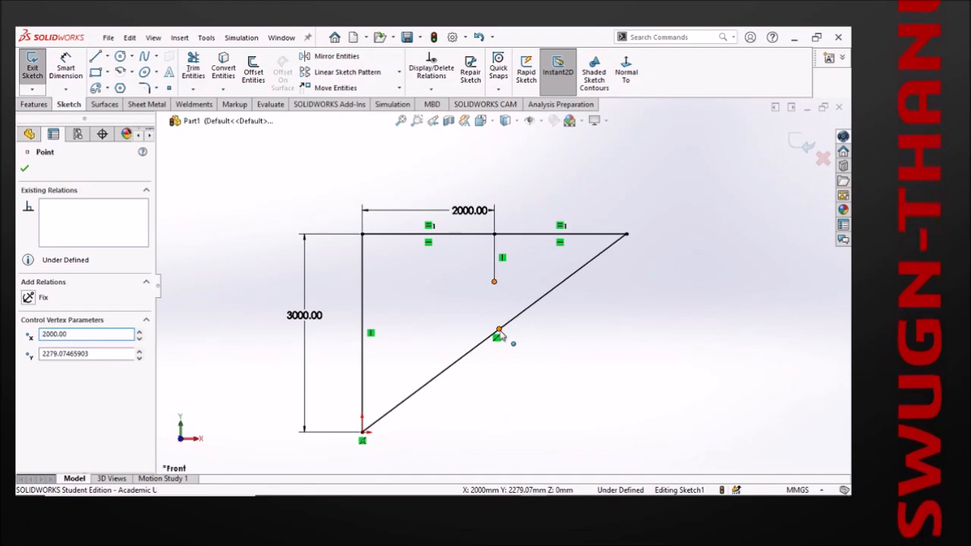
{"action": "left_click", "coordinate": [498, 329], "text": "ctrl"}
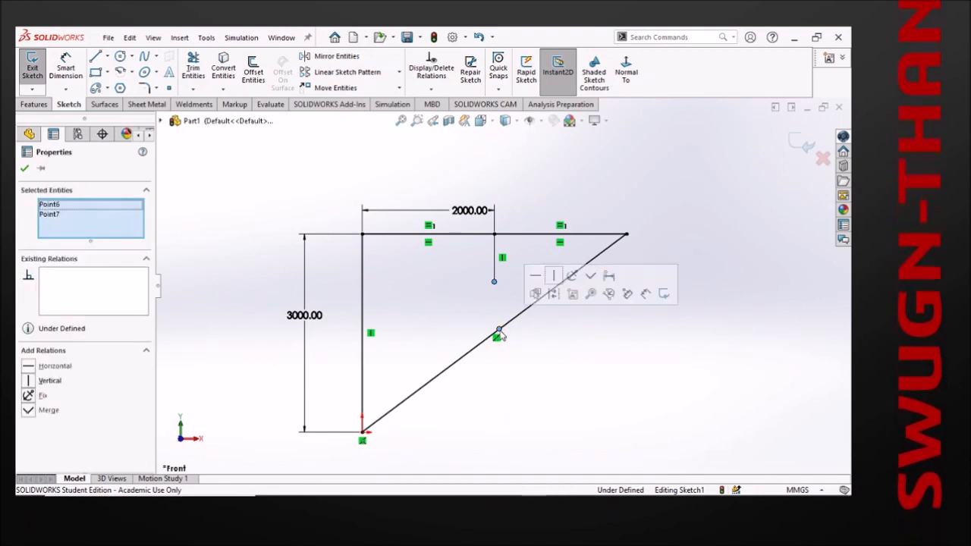
{"action": "left_click", "coordinate": [609, 293]}
{"action": "left_click", "coordinate": [734, 326]}
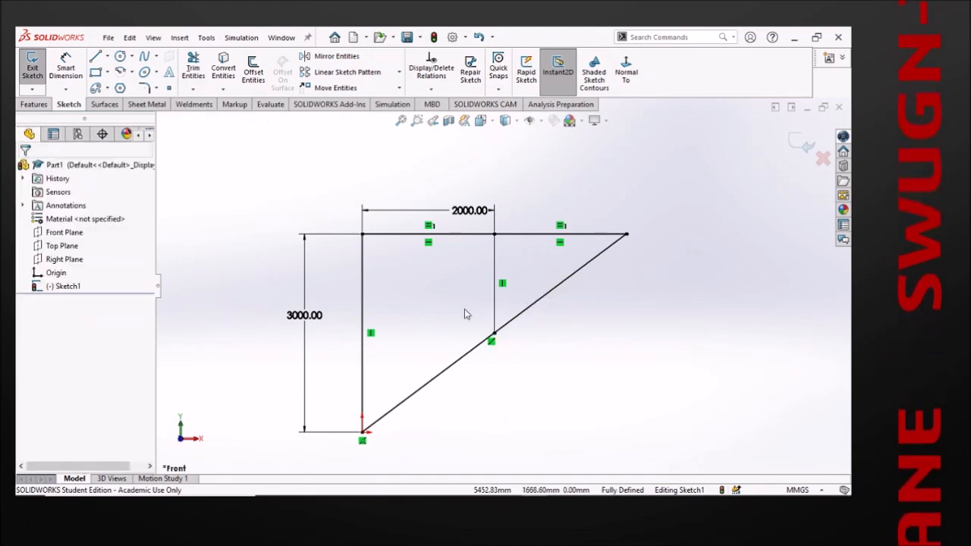
- Sketch a brace line from the outline's upper-left corner to the merged point on the diagonal, and exit the sketch
{"action": "key", "text": "l"}
{"action": "left_click", "coordinate": [362, 233]}
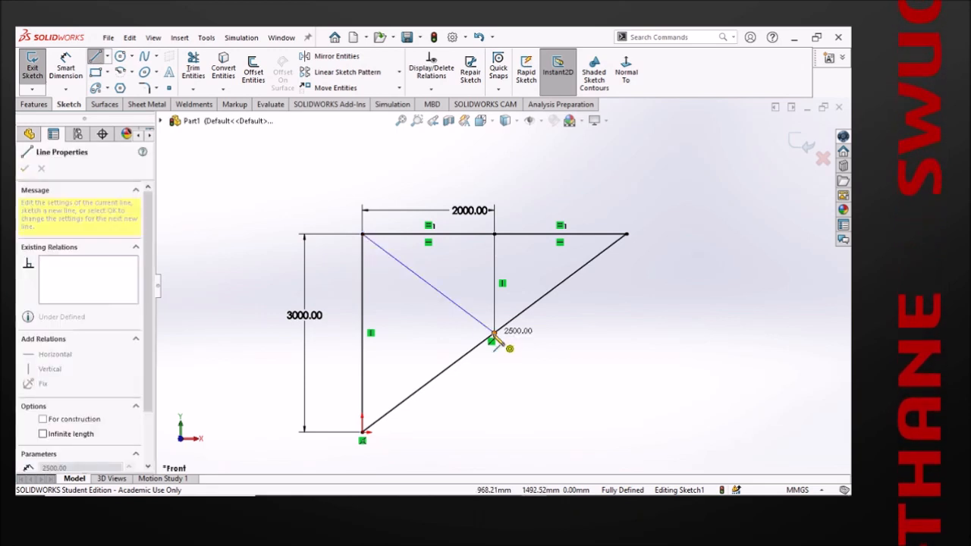
{"action": "left_click", "coordinate": [494, 334]}
{"action": "key", "text": "Escape"}
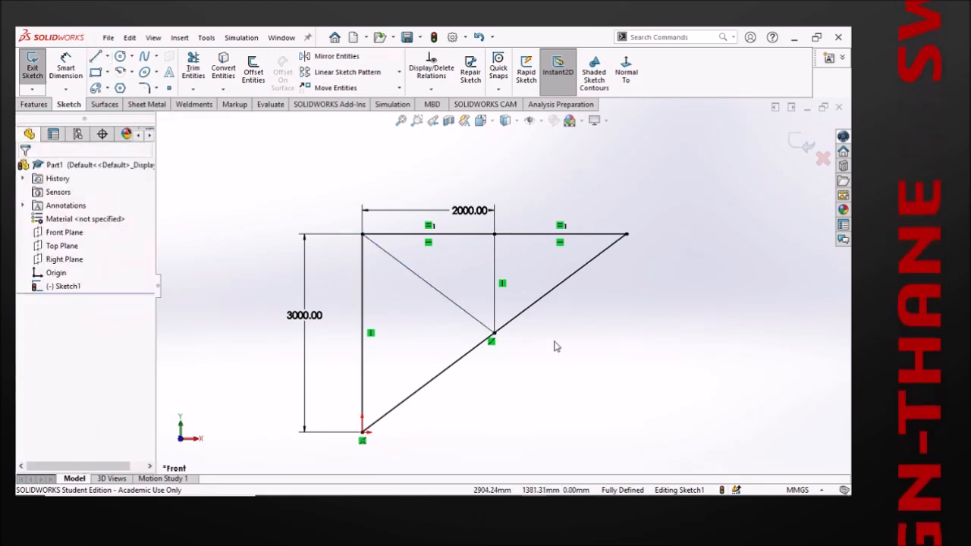
{"action": "scroll", "coordinate": [495, 328], "scroll_direction": "up", "scroll_amount": 1}
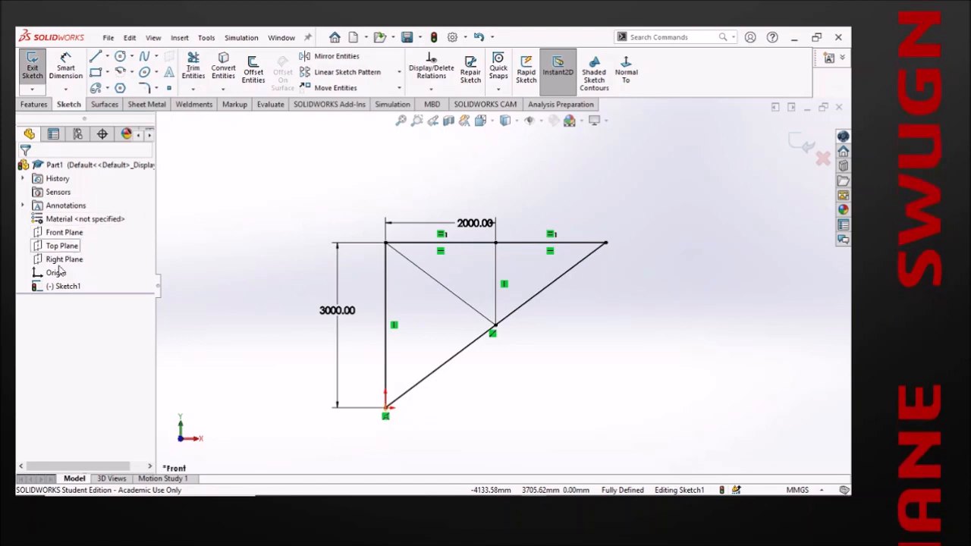
{"action": "left_click", "coordinate": [800, 144]}
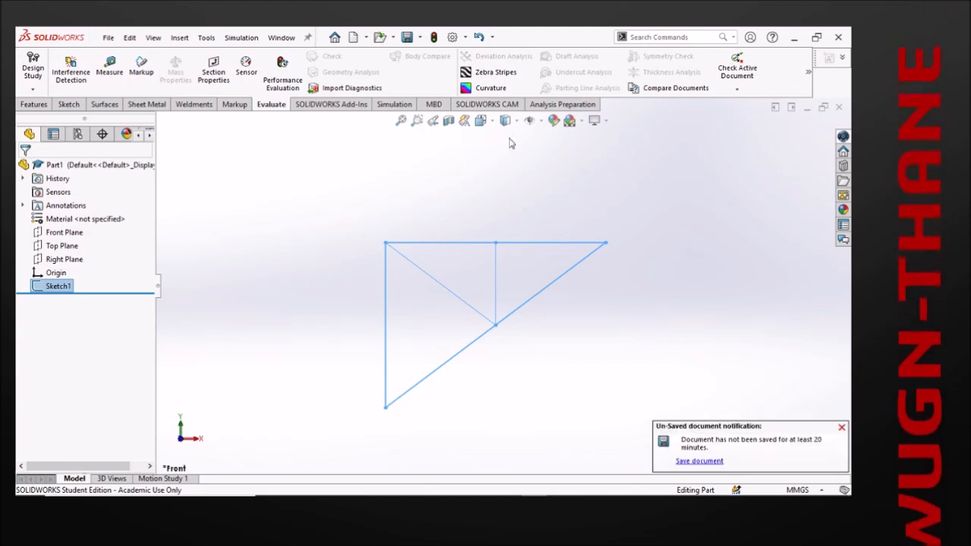
- Start an ansi inch 0.5 sch 40 pipe structural member with all outer segments of the triangular outline as its first group
{"action": "left_click", "coordinate": [194, 112]}
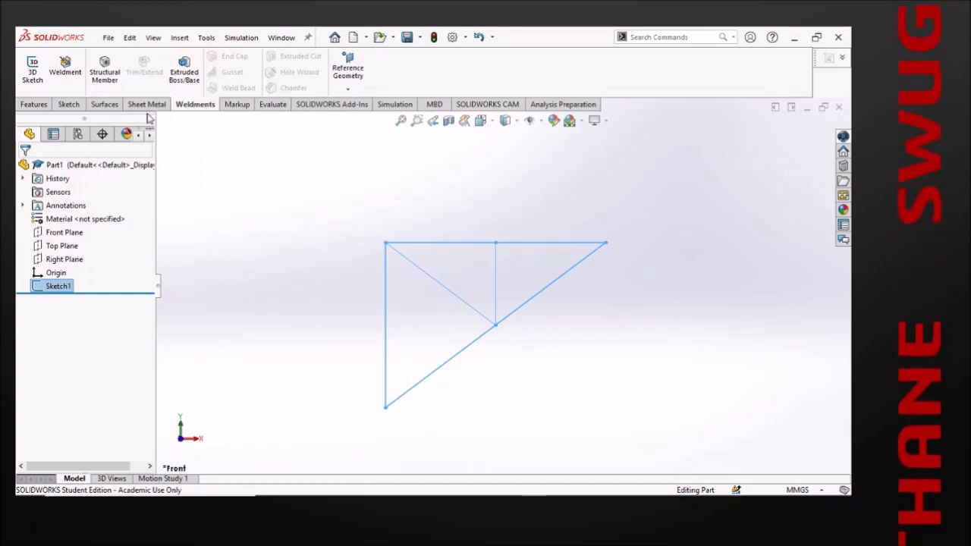
{"action": "left_click", "coordinate": [107, 90]}
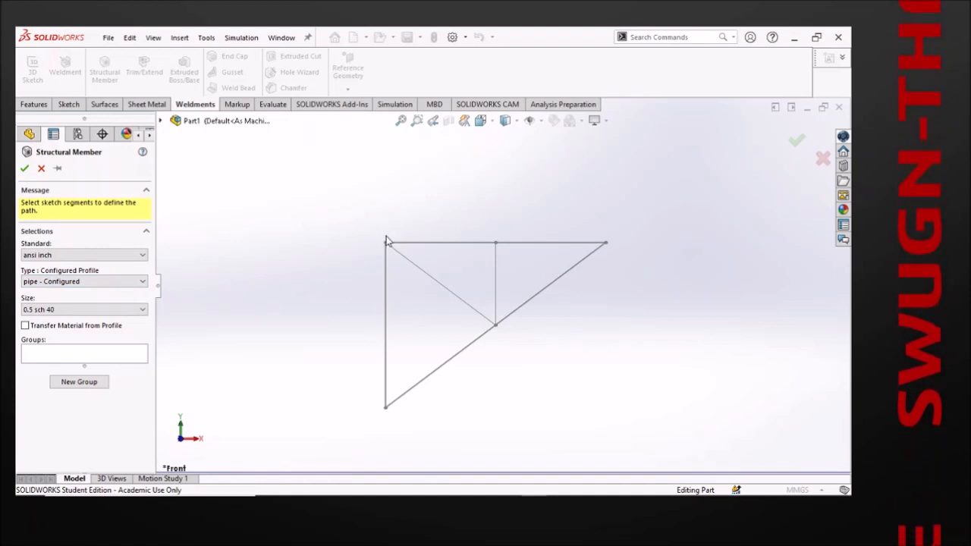
{"action": "scroll", "coordinate": [453, 237], "scroll_direction": "down", "scroll_amount": 1}
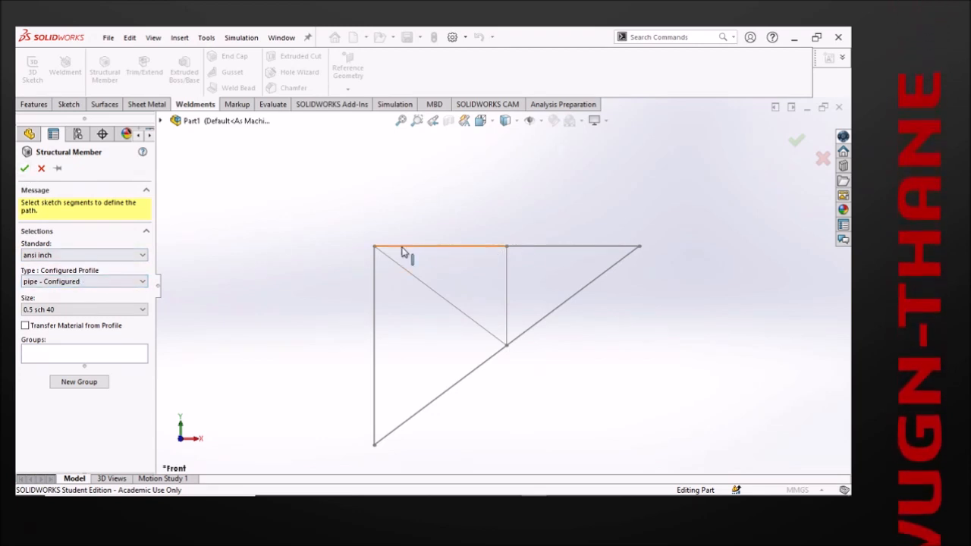
{"action": "middle_click_drag", "start_coordinate": [447, 264], "coordinate": [466, 311]}
{"action": "scroll", "coordinate": [466, 289], "scroll_direction": "down", "scroll_amount": 2}
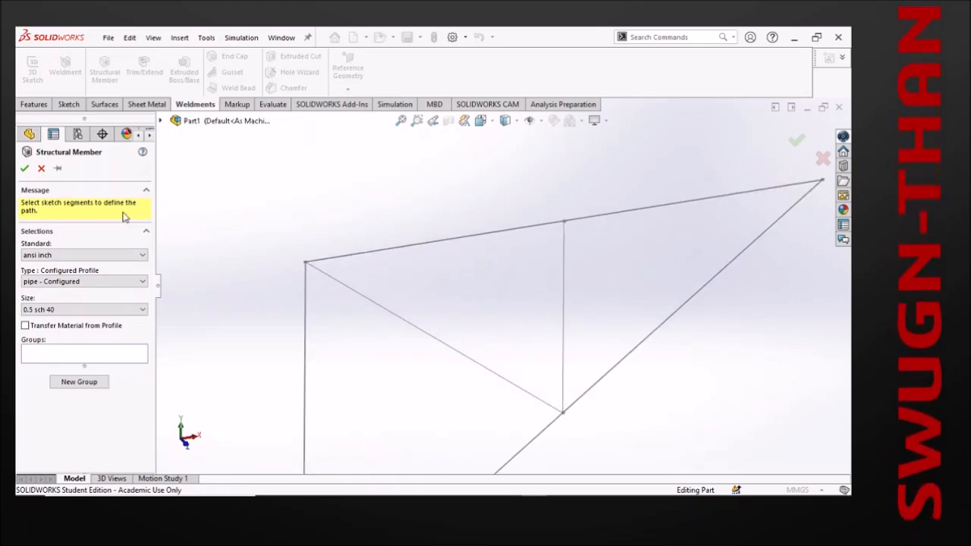
{"action": "left_click", "coordinate": [128, 359]}
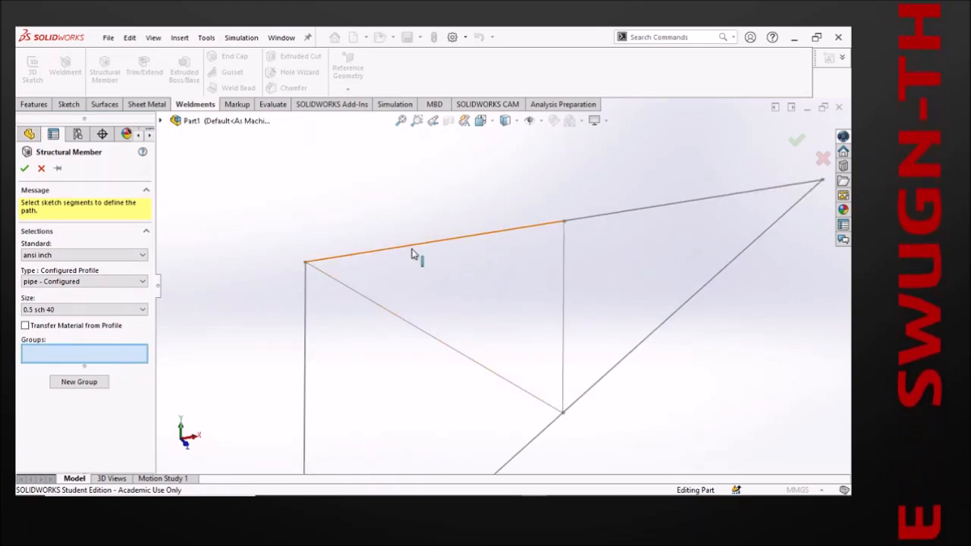
{"action": "left_click", "coordinate": [411, 253]}
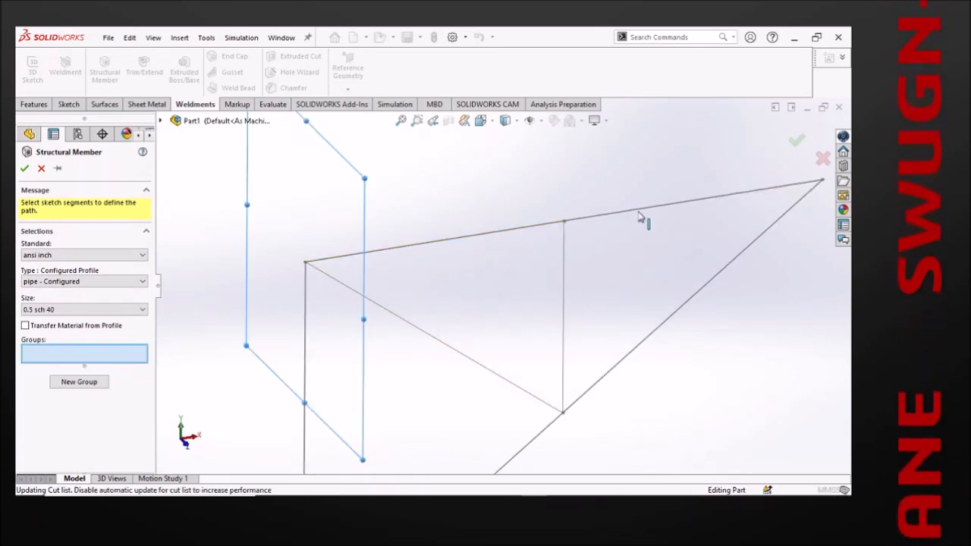
{"action": "left_click", "coordinate": [641, 218]}
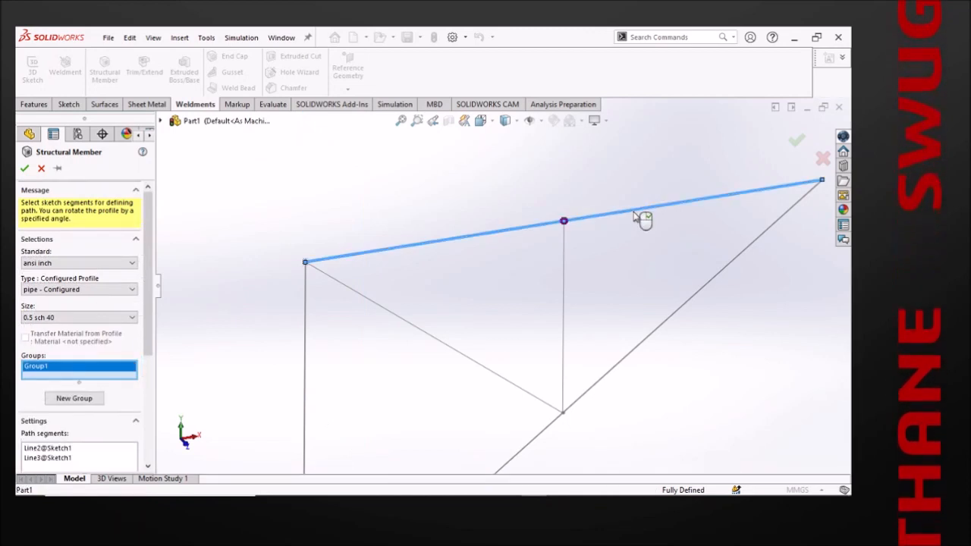
{"action": "left_click", "coordinate": [690, 301]}
{"action": "scroll", "coordinate": [572, 379], "scroll_direction": "up", "scroll_amount": 3}
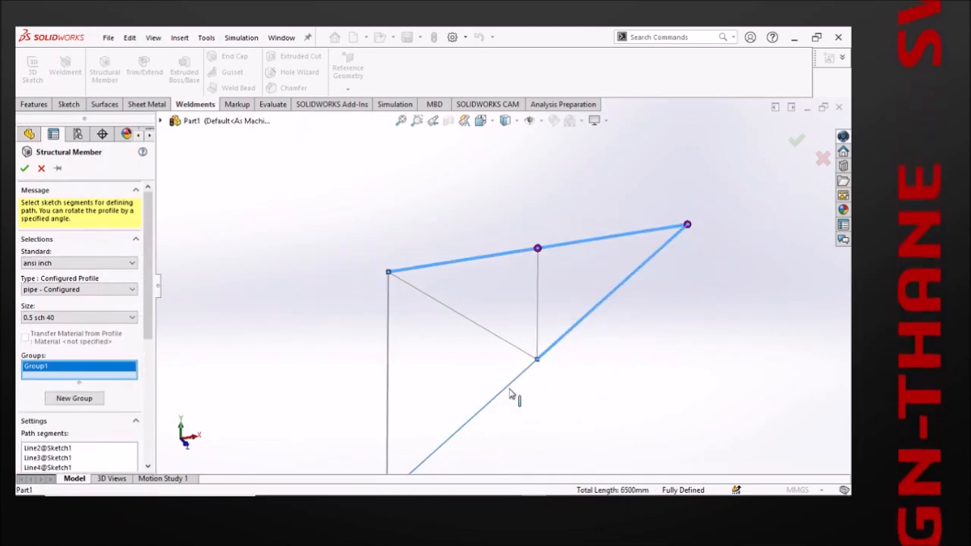
{"action": "left_click", "coordinate": [476, 413]}
{"action": "left_click", "coordinate": [388, 410]}
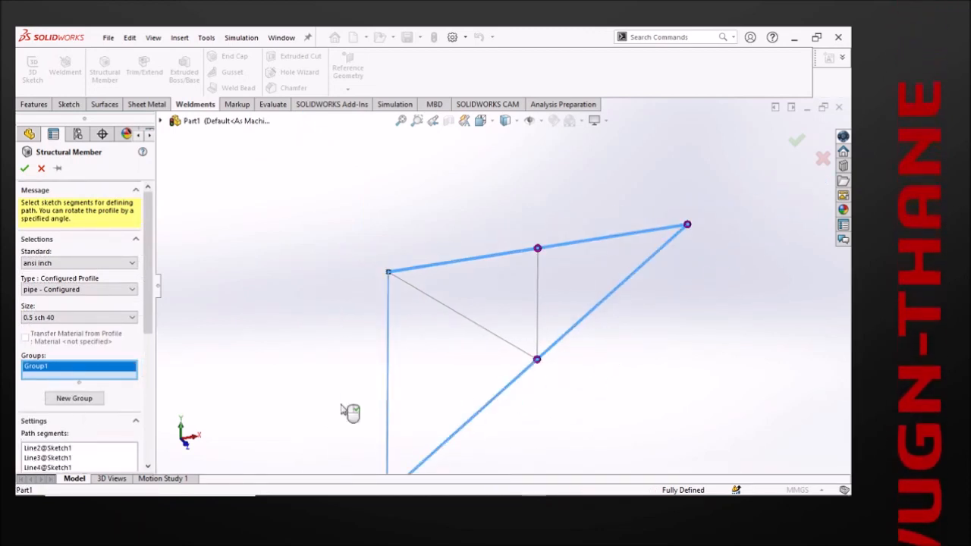
- Add the diagonal brace and the inner vertical line as two separate groups, and create the pipe structural members
{"action": "left_click", "coordinate": [74, 398]}
{"action": "left_click", "coordinate": [458, 322]}
{"action": "left_click", "coordinate": [83, 412]}
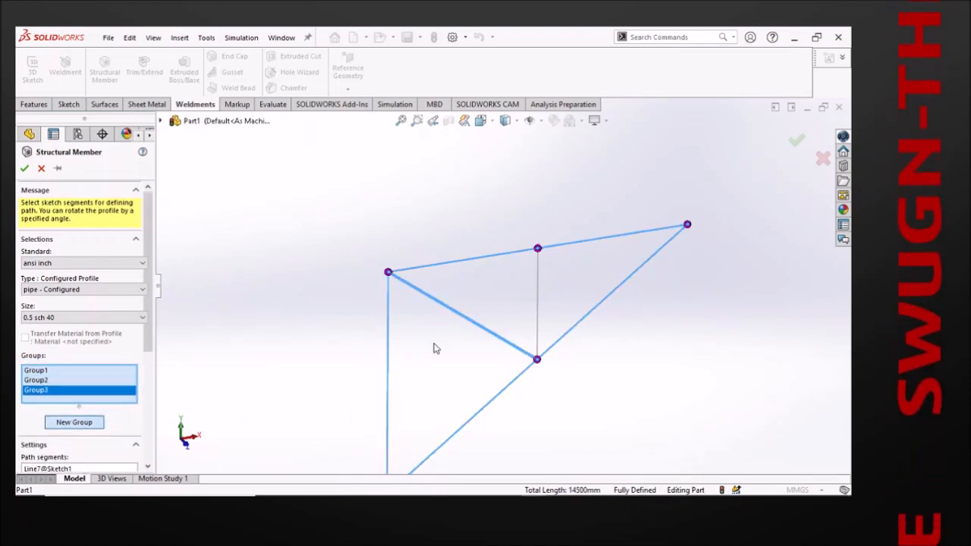
{"action": "left_click", "coordinate": [538, 307]}
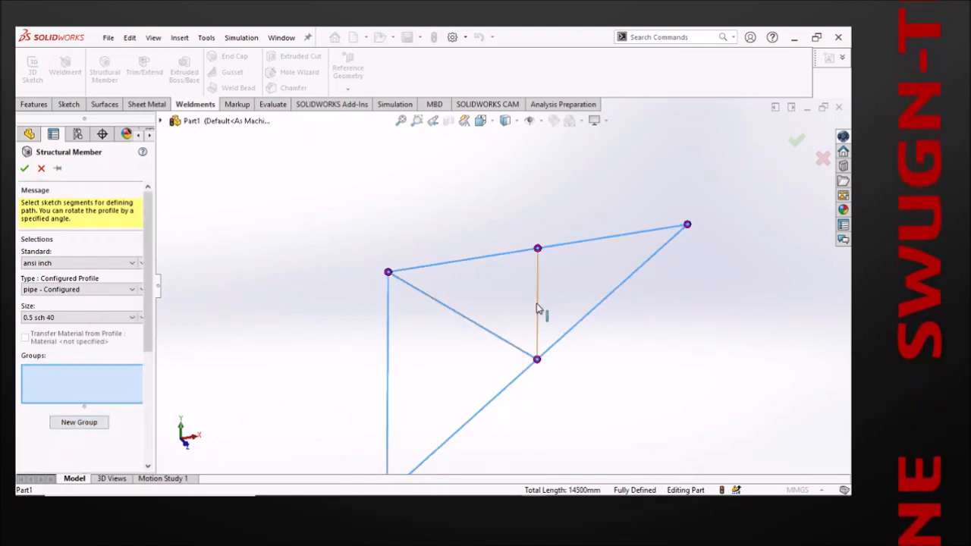
{"action": "left_click", "coordinate": [25, 173]}
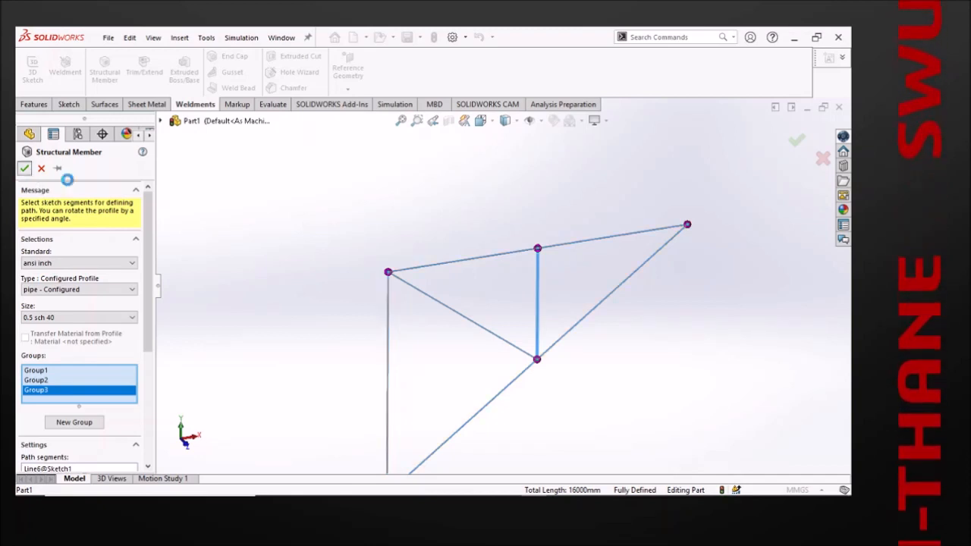
- Assign Plain Carbon Steel as the part's material
{"action": "middle_click_drag", "start_coordinate": [397, 342], "coordinate": [357, 311]}
{"action": "scroll", "coordinate": [457, 275], "scroll_direction": "down", "scroll_amount": 3}
{"action": "middle_click_drag", "start_coordinate": [464, 267], "coordinate": [462, 315]}
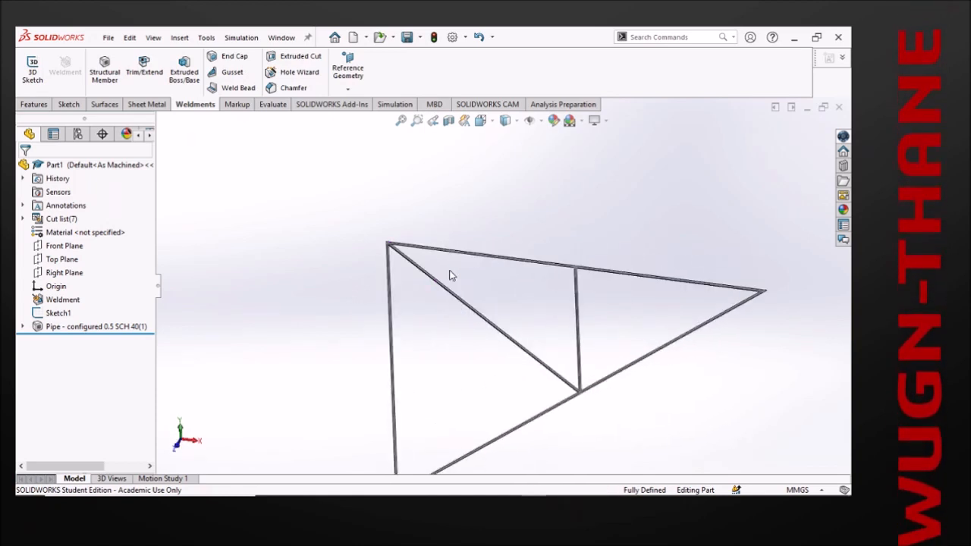
{"action": "right_click", "coordinate": [59, 231]}
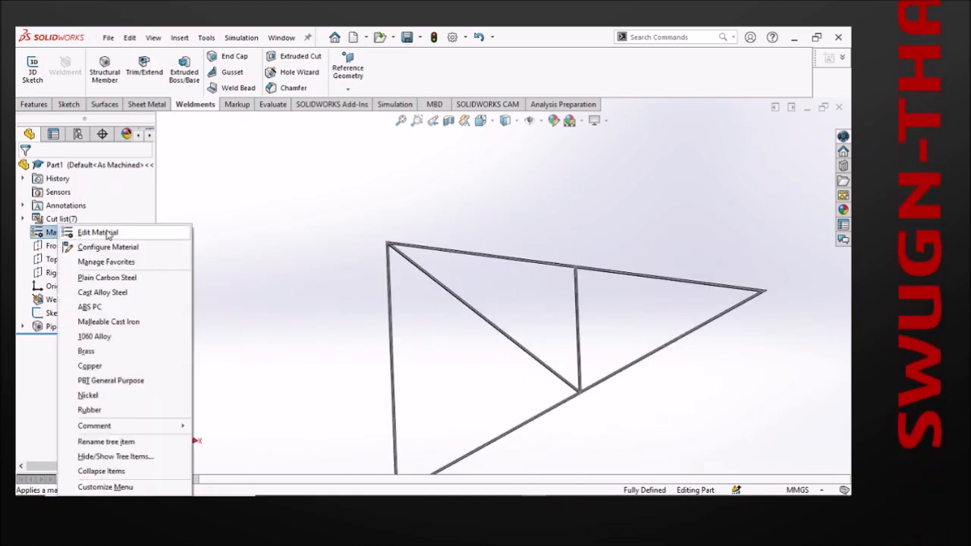
{"action": "left_click", "coordinate": [112, 279]}
- Create a new static simulation study named Static 1
{"action": "middle_click_drag", "start_coordinate": [461, 253], "coordinate": [485, 221]}
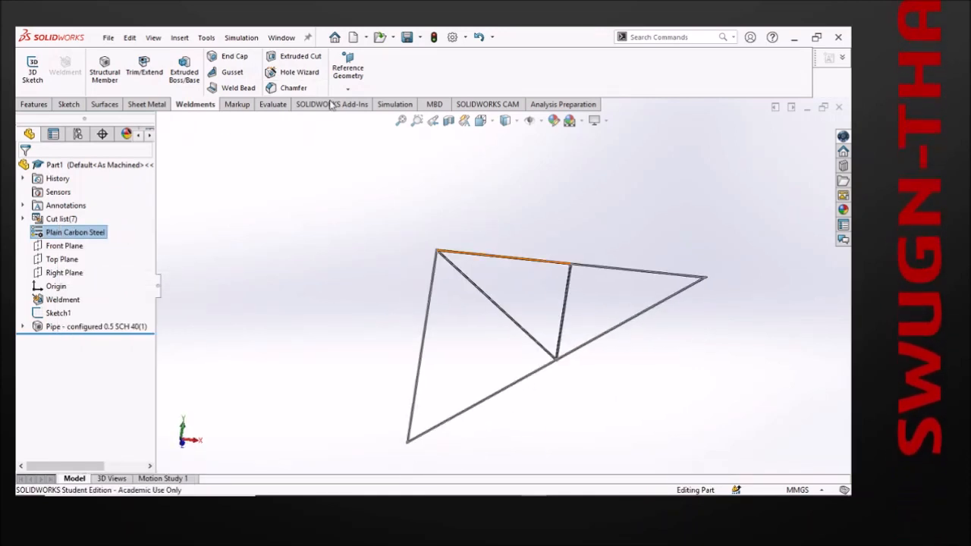
{"action": "left_click", "coordinate": [388, 107]}
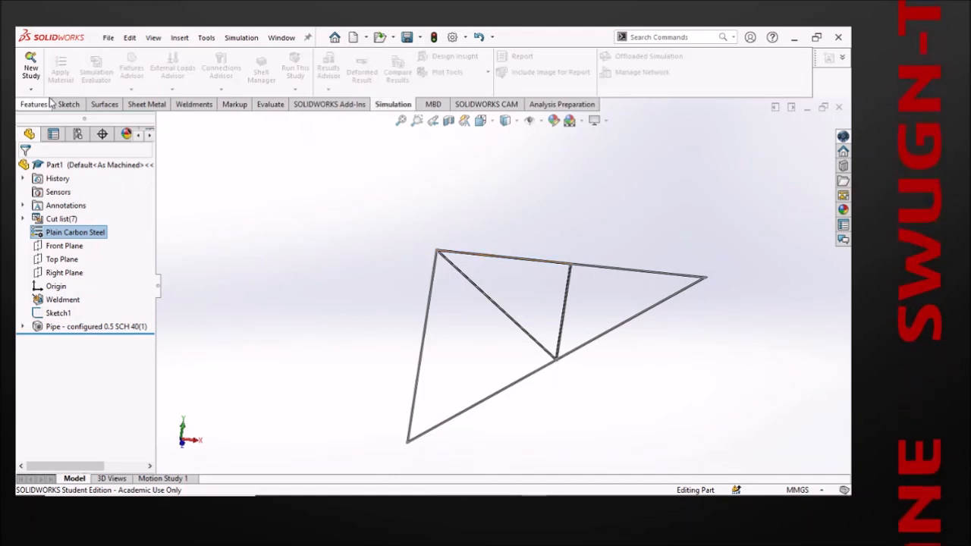
{"action": "left_click", "coordinate": [33, 76]}
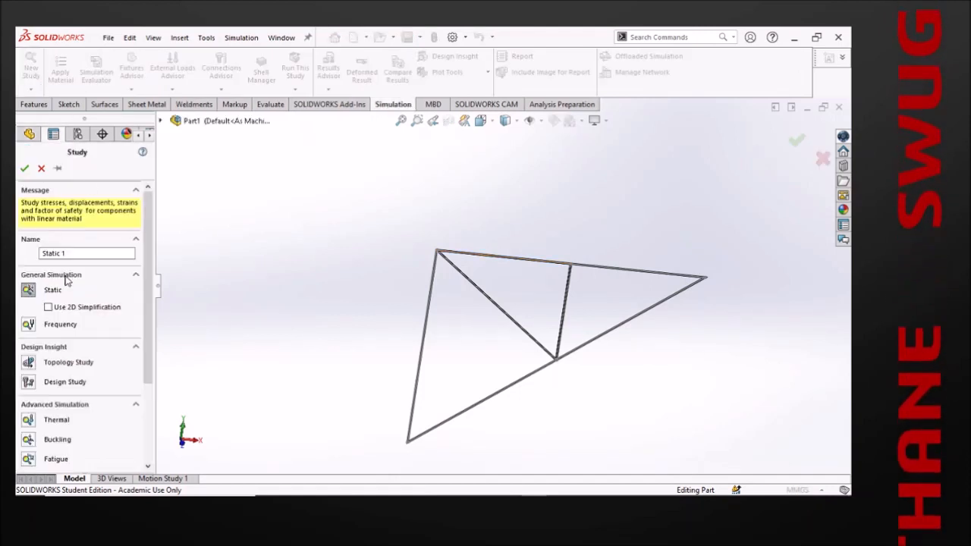
{"action": "left_click", "coordinate": [24, 168]}
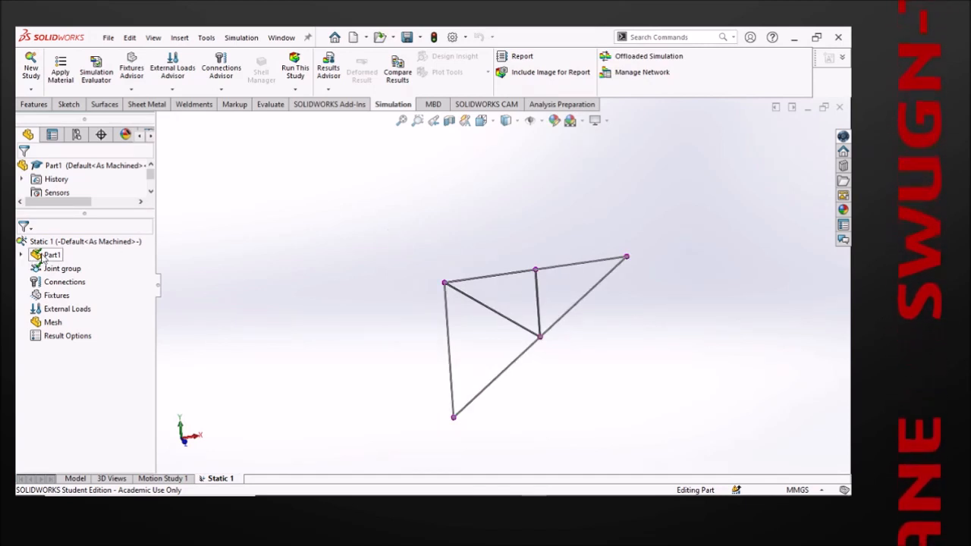
- Expand the study's cut list and set the type of the first pipe member, SolidBody 4, to Truss
{"action": "scroll", "coordinate": [470, 304], "scroll_direction": "down", "scroll_amount": 5}
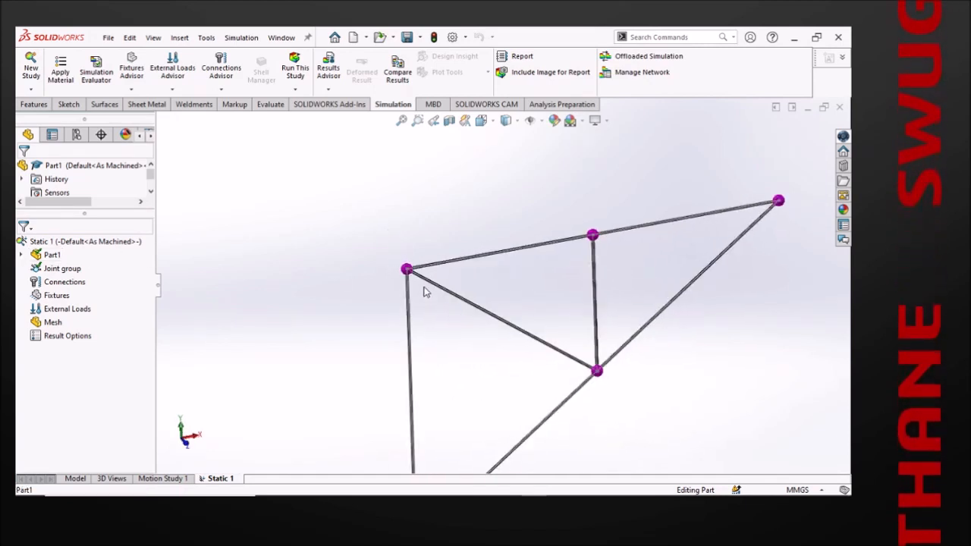
{"action": "scroll", "coordinate": [425, 292], "scroll_direction": "down", "scroll_amount": 5}
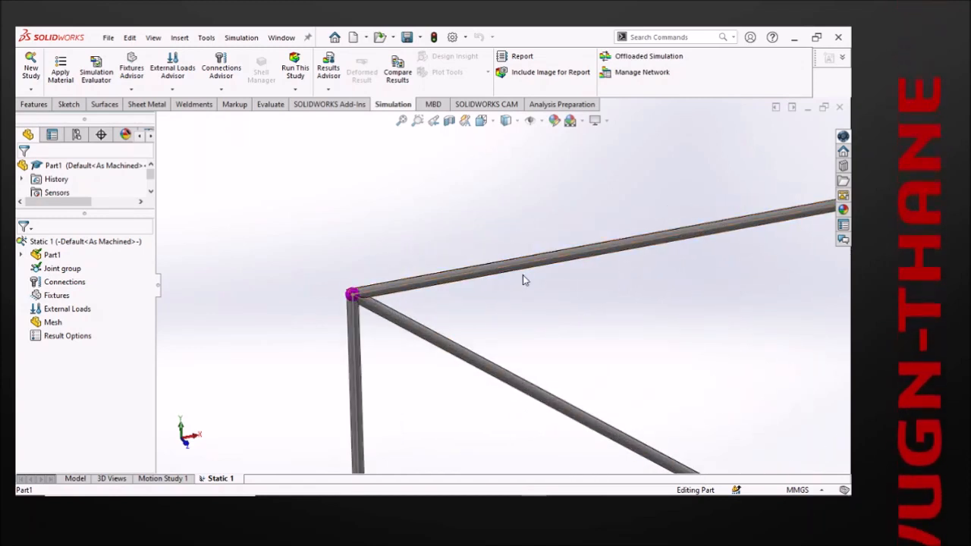
{"action": "left_click", "coordinate": [22, 256]}
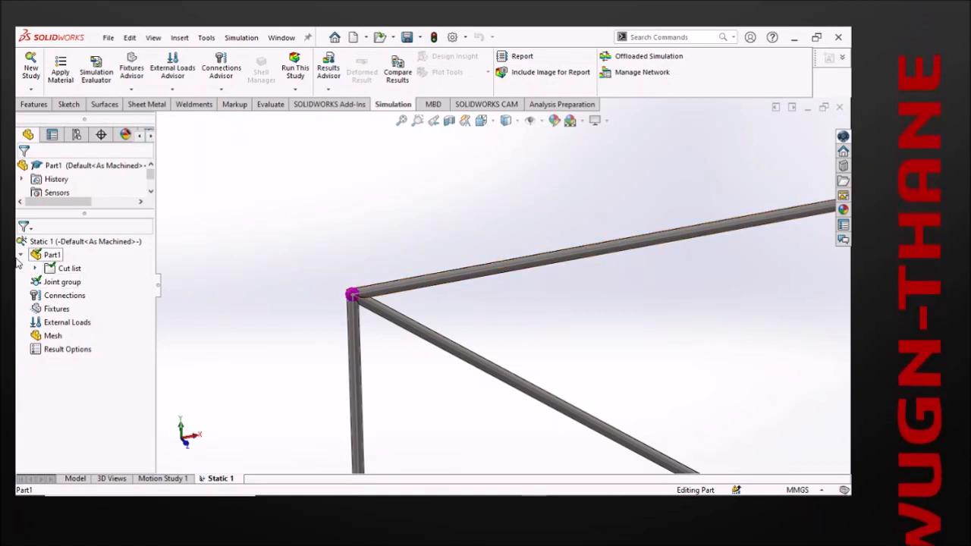
{"action": "left_click", "coordinate": [35, 270]}
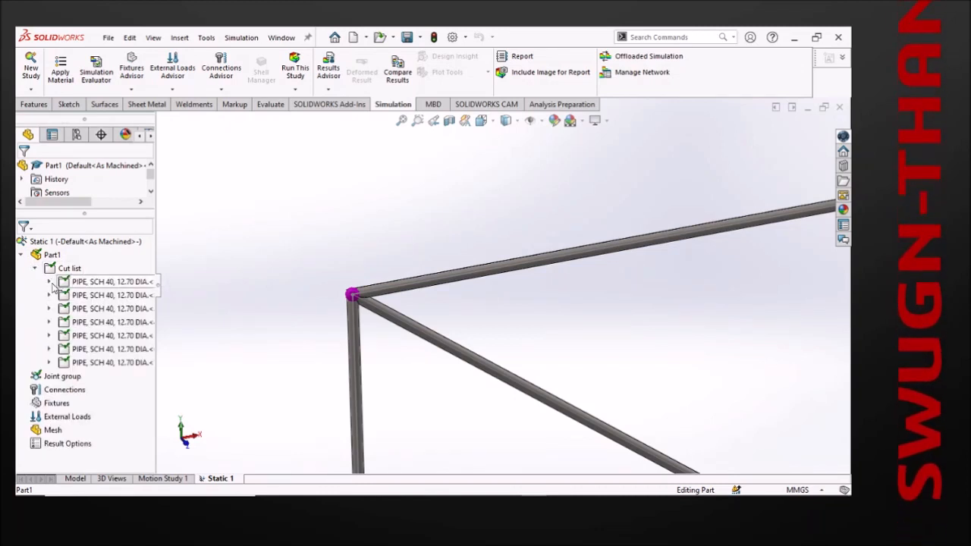
{"action": "left_click", "coordinate": [49, 282]}
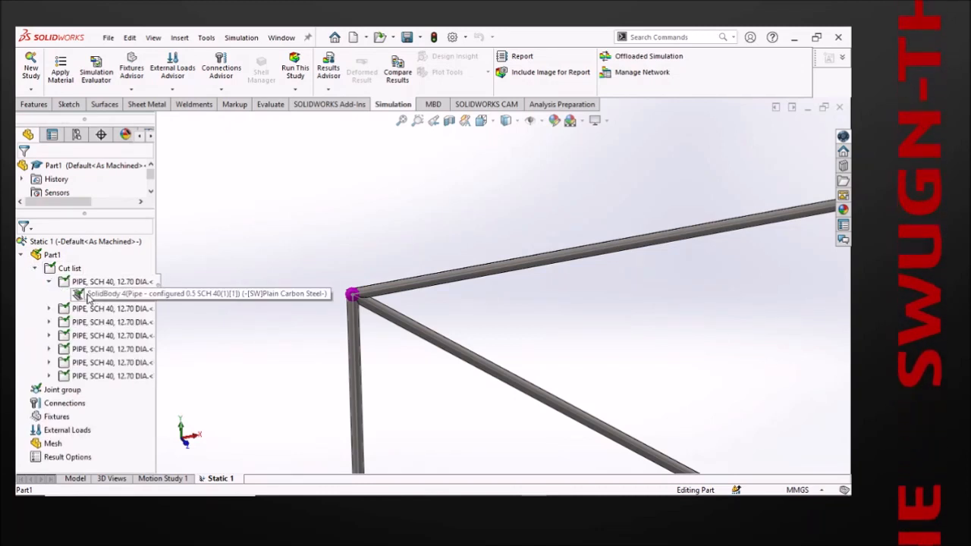
{"action": "scroll", "coordinate": [344, 323], "scroll_direction": "up", "scroll_amount": 2}
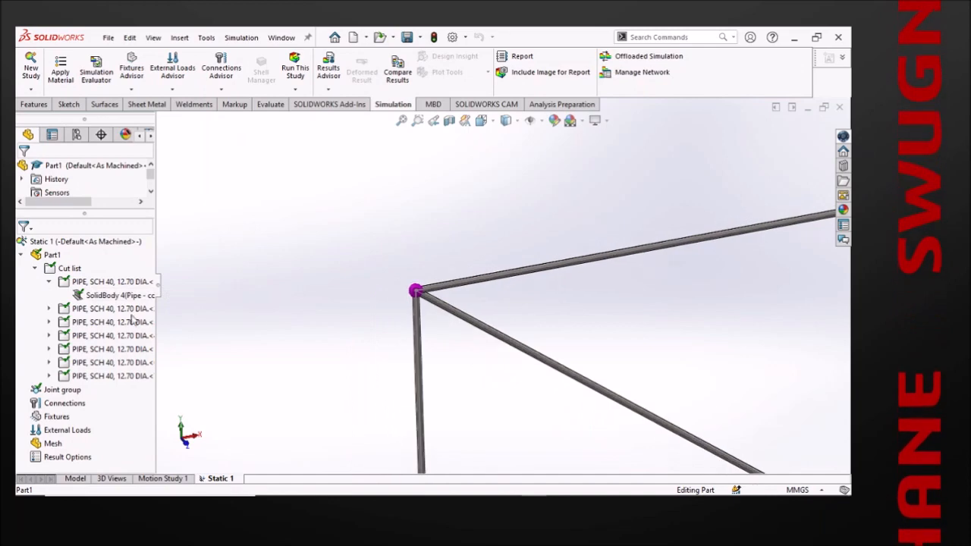
{"action": "right_click", "coordinate": [96, 300]}
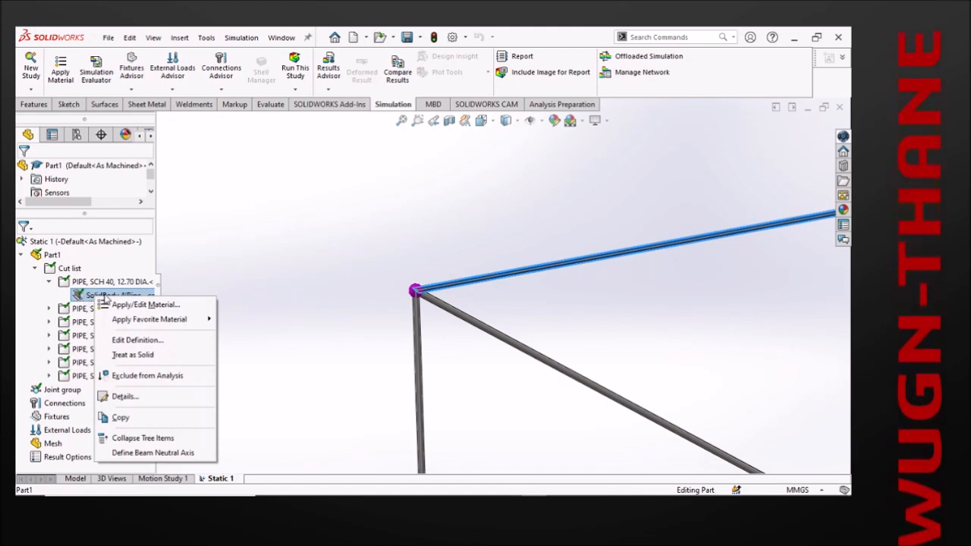
{"action": "left_click", "coordinate": [135, 339]}
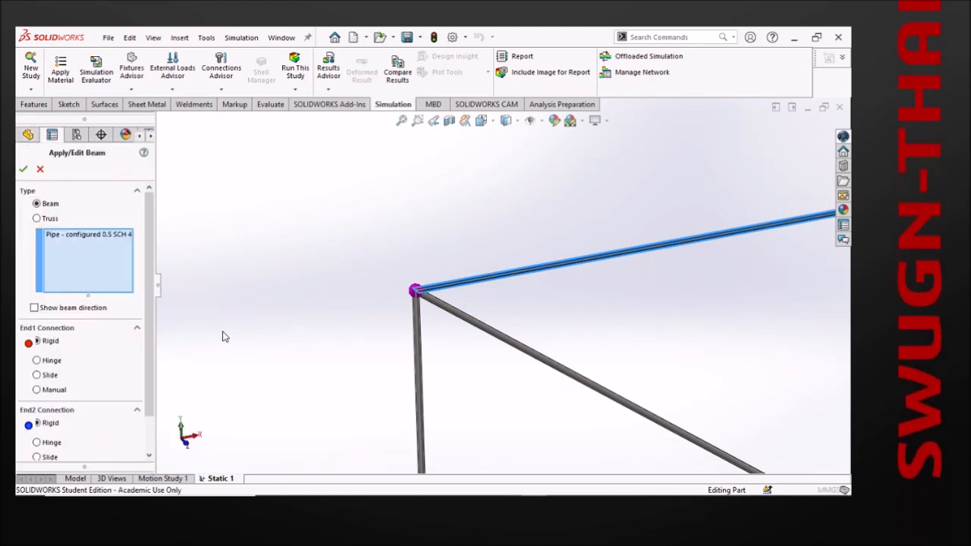
{"action": "left_click", "coordinate": [36, 218]}
{"action": "left_click", "coordinate": [23, 169]}
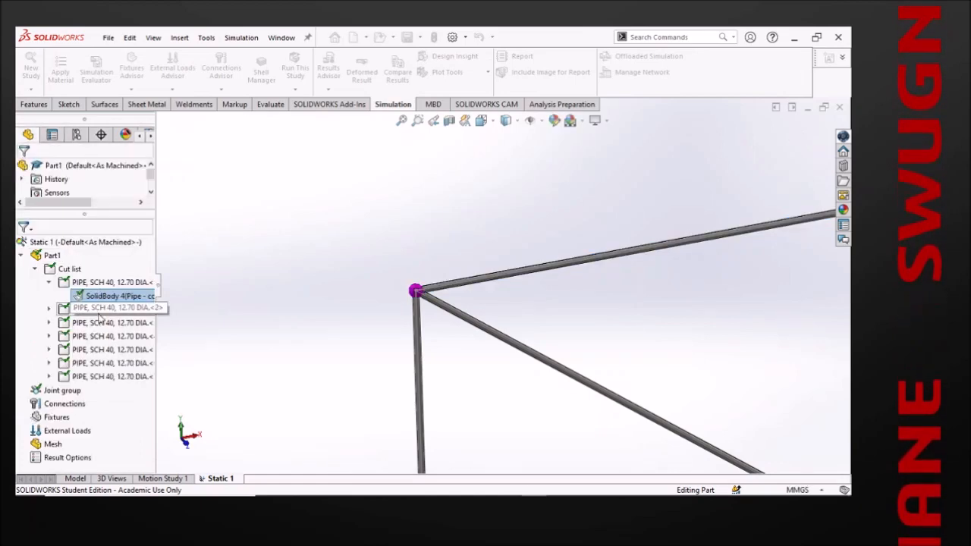
- Set the type of the second cut-list pipe member, SolidBody 2, to Truss
{"action": "left_click", "coordinate": [49, 310]}
{"action": "right_click", "coordinate": [85, 322]}
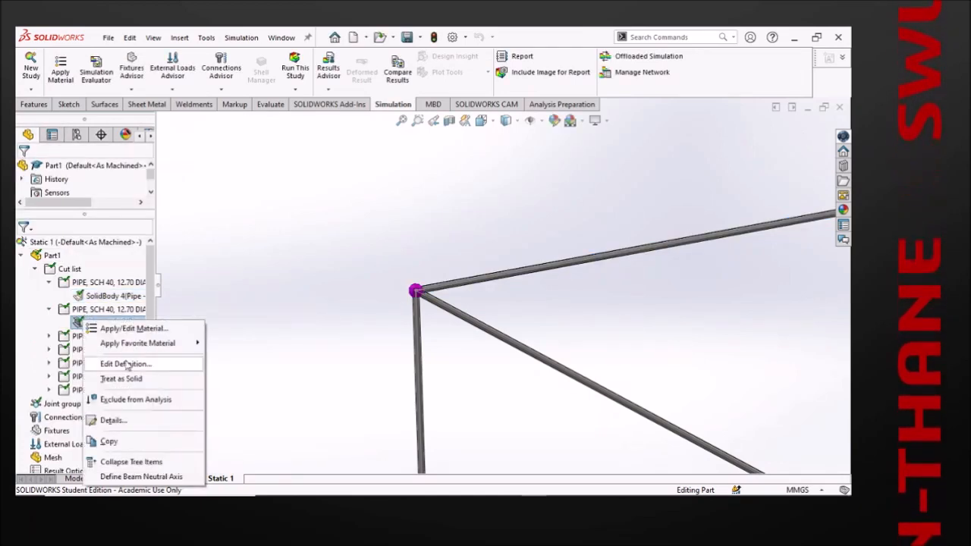
{"action": "left_click", "coordinate": [134, 364]}
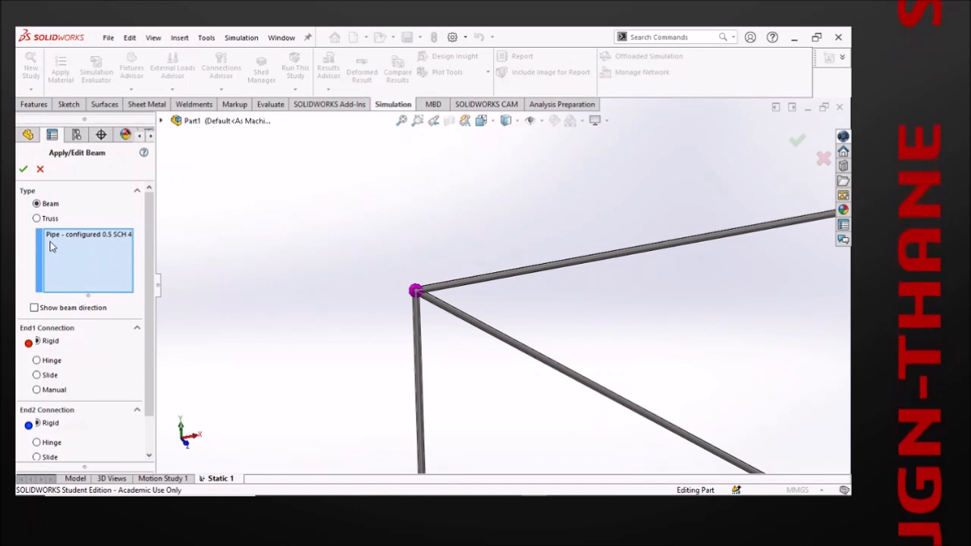
{"action": "left_click", "coordinate": [43, 220]}
{"action": "left_click", "coordinate": [24, 169]}
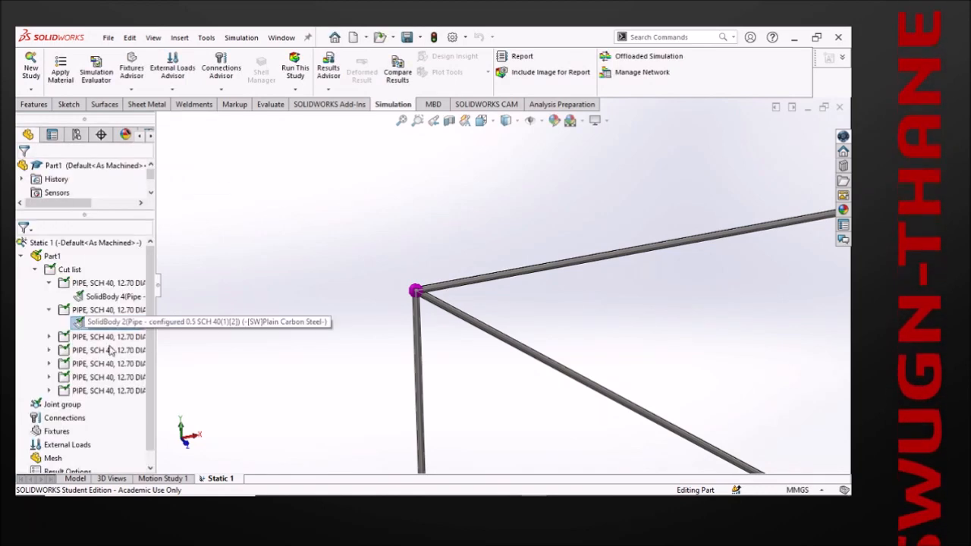
- Set the type of the third cut-list pipe member, SolidBody 6, to Truss
{"action": "left_click", "coordinate": [49, 337]}
{"action": "right_click", "coordinate": [85, 349]}
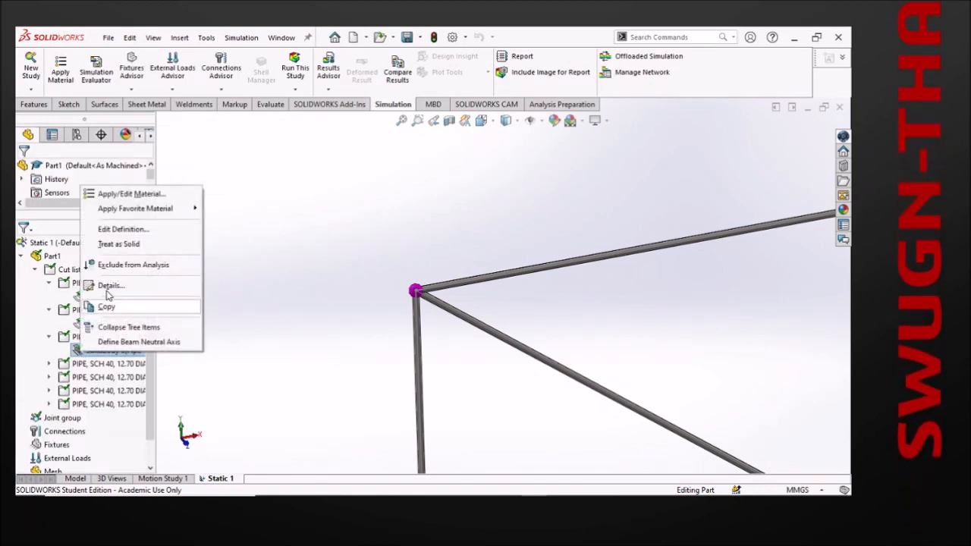
{"action": "left_click", "coordinate": [119, 228]}
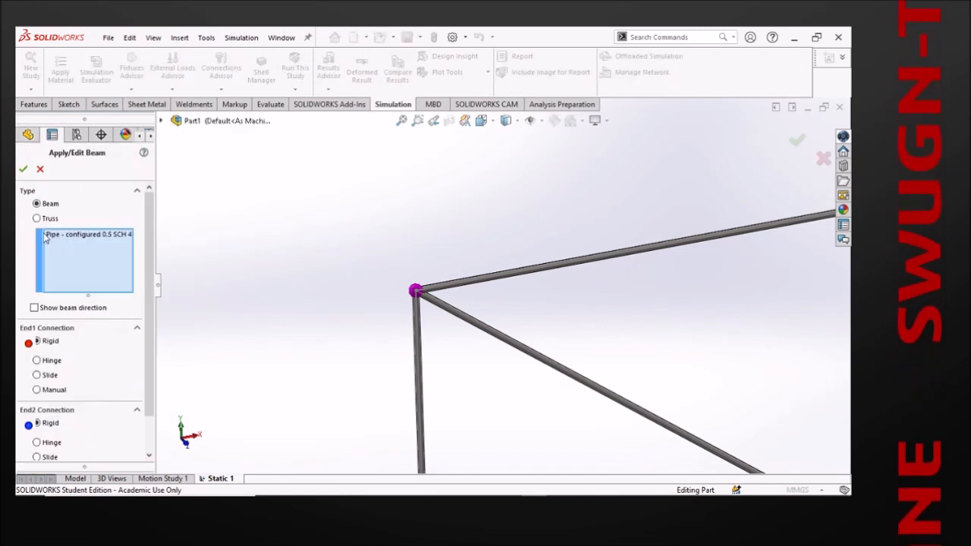
{"action": "left_click", "coordinate": [24, 169]}
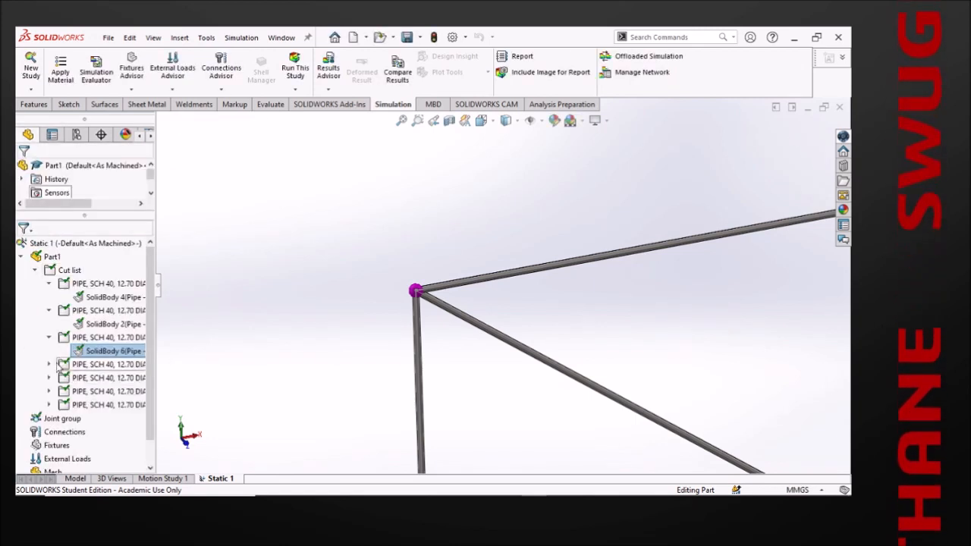
- Edit the definition of SolidBody 1 in the fourth cut-list pipe folder and set its type to Truss
{"action": "left_click", "coordinate": [49, 364]}
{"action": "right_click", "coordinate": [85, 378]}
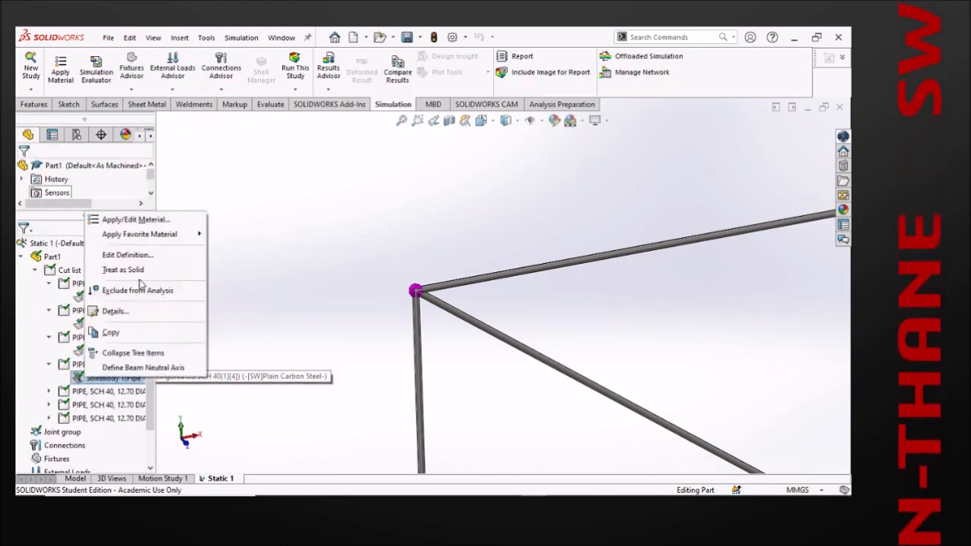
{"action": "left_click", "coordinate": [135, 256]}
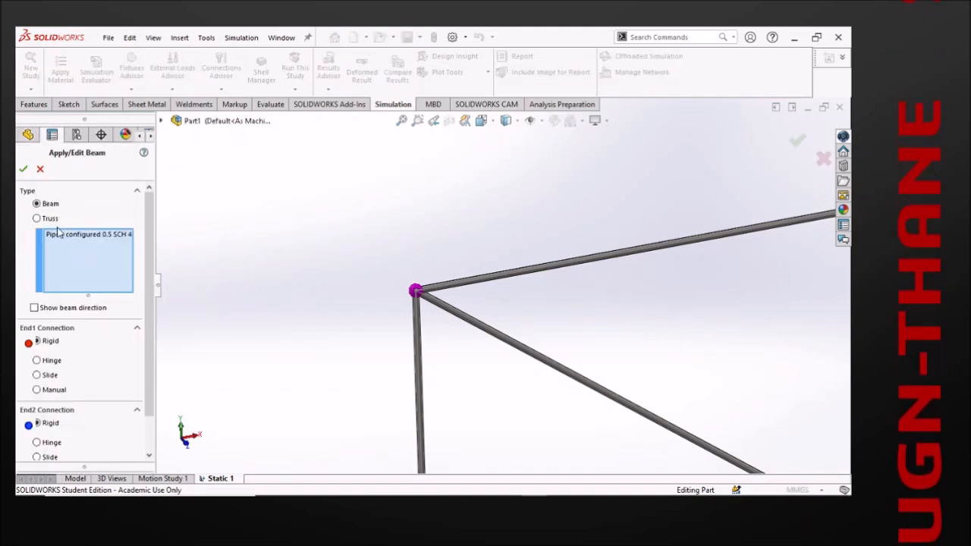
{"action": "left_click", "coordinate": [24, 169]}
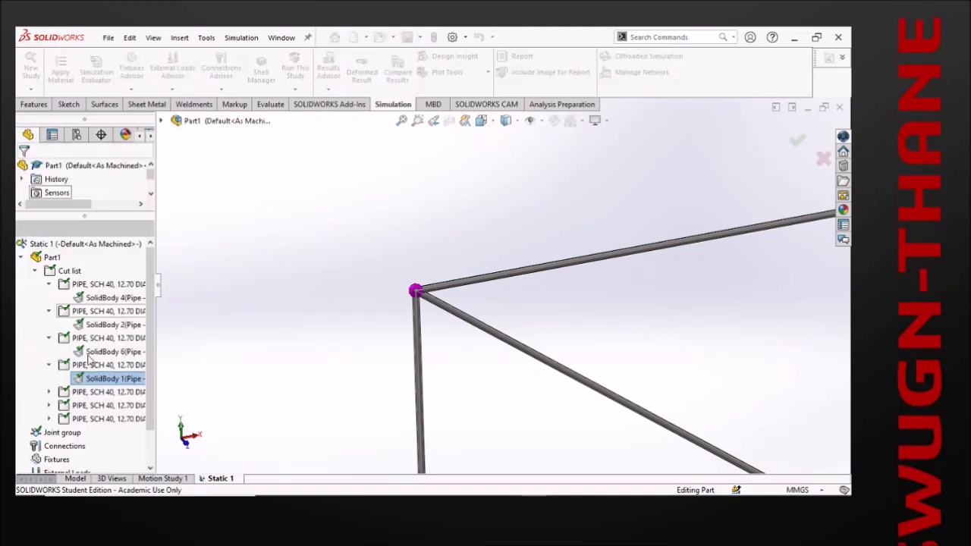
- Set the type of the fifth cut-list pipe member, SolidBody 5, to Truss
{"action": "left_click", "coordinate": [48, 392]}
{"action": "right_click", "coordinate": [96, 407]}
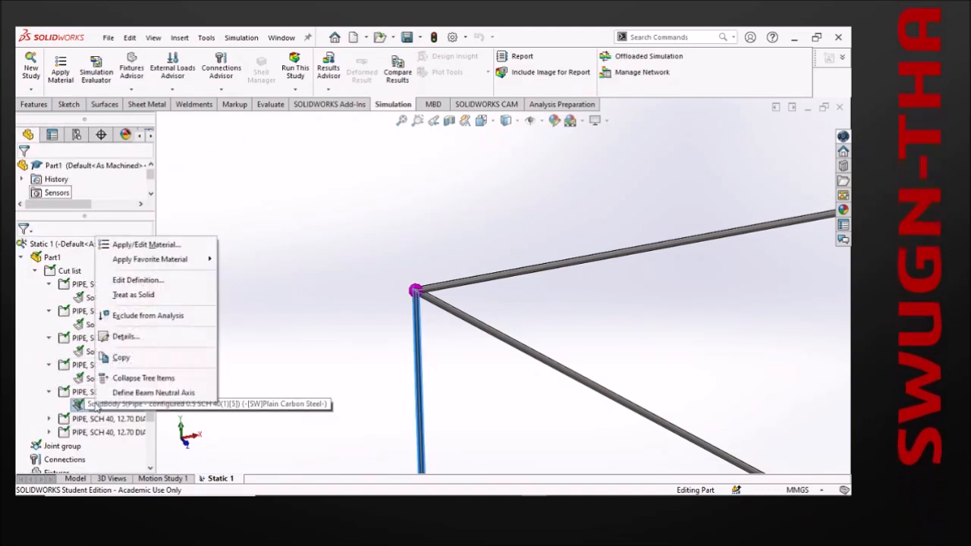
{"action": "left_click", "coordinate": [139, 280]}
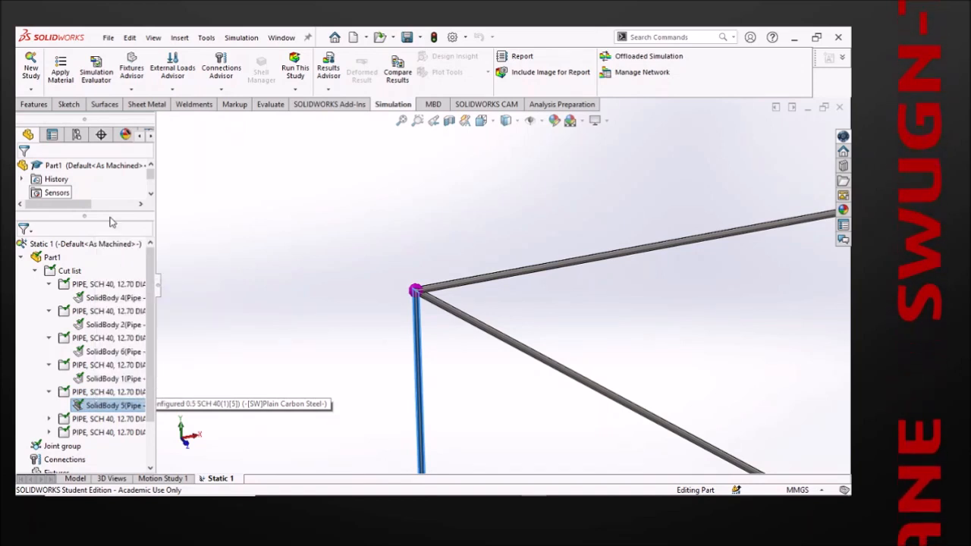
{"action": "left_click", "coordinate": [44, 219]}
{"action": "left_click", "coordinate": [24, 169]}
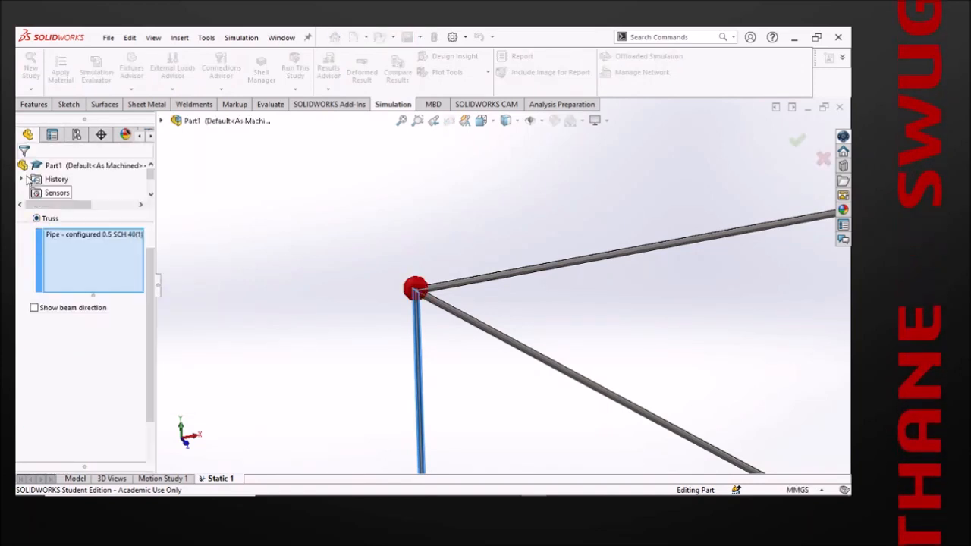
- Set the type of the sixth cut-list pipe member, SolidBody 3, to Truss
{"action": "left_click", "coordinate": [49, 419]}
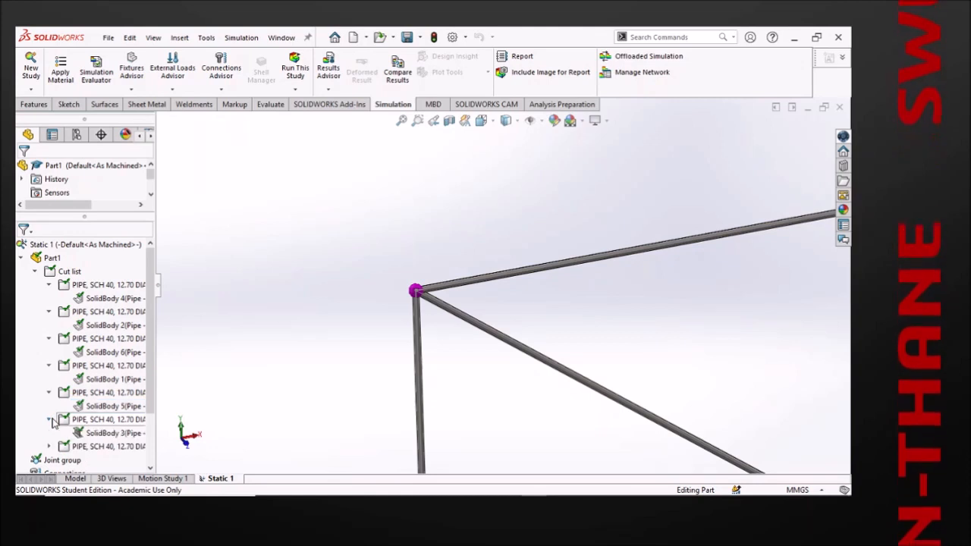
{"action": "right_click", "coordinate": [95, 433]}
{"action": "left_click", "coordinate": [113, 308]}
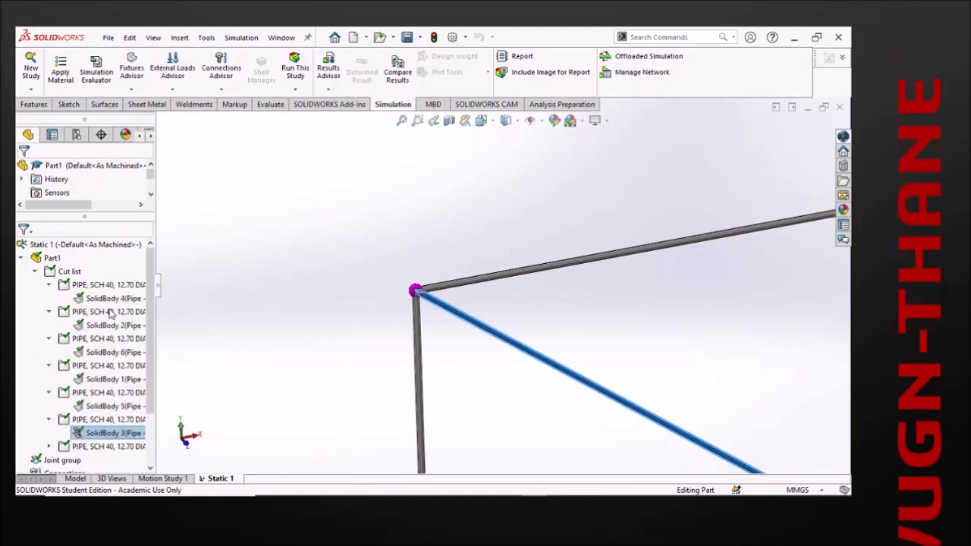
{"action": "left_click", "coordinate": [49, 217]}
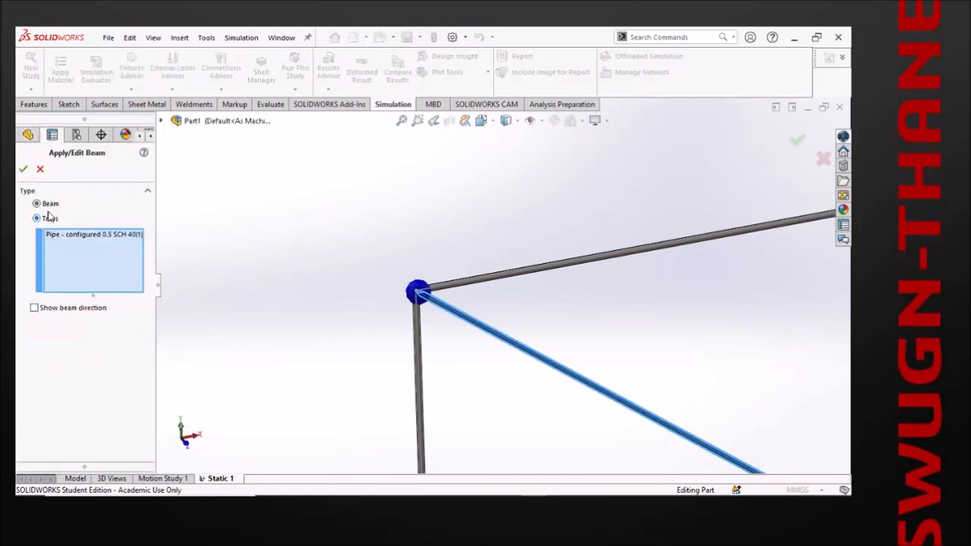
{"action": "left_click", "coordinate": [23, 169]}
- Set the type of the last cut-list pipe member, SolidBody 7, to Truss and collapse the study's part branch
{"action": "left_click", "coordinate": [48, 447]}
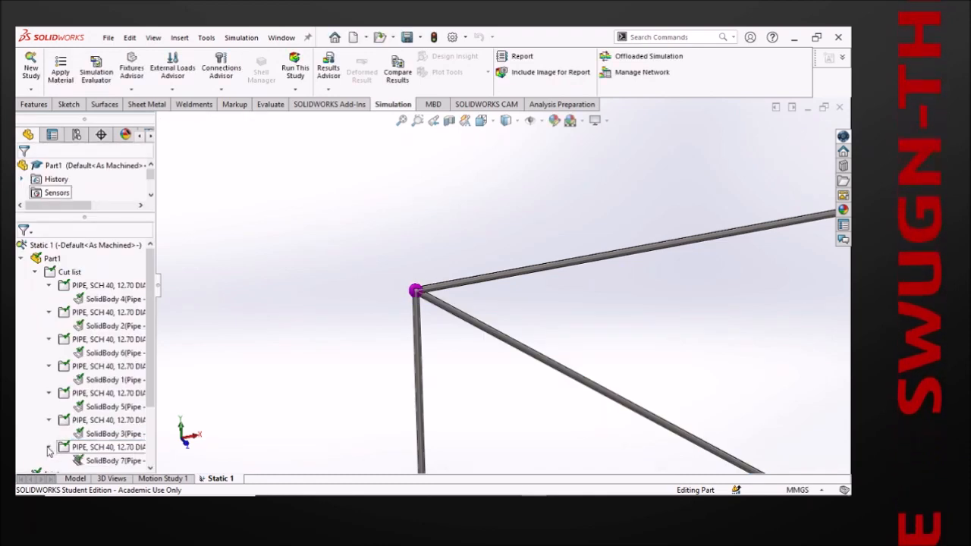
{"action": "right_click", "coordinate": [110, 461]}
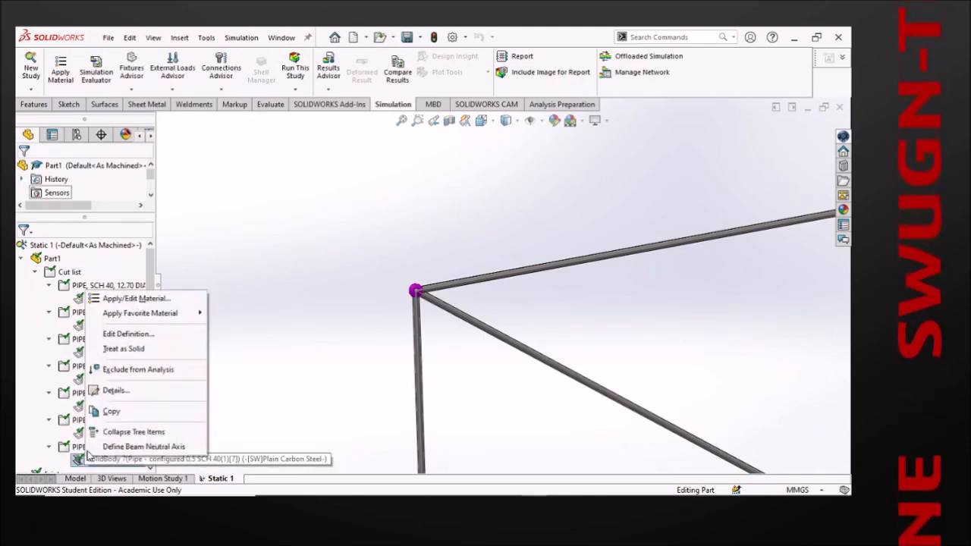
{"action": "left_click", "coordinate": [122, 334]}
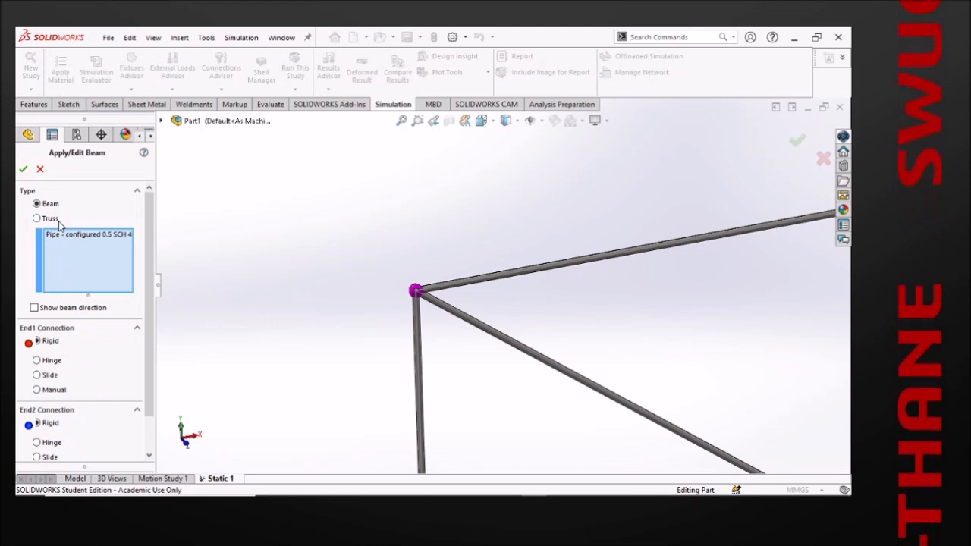
{"action": "left_click", "coordinate": [23, 168]}
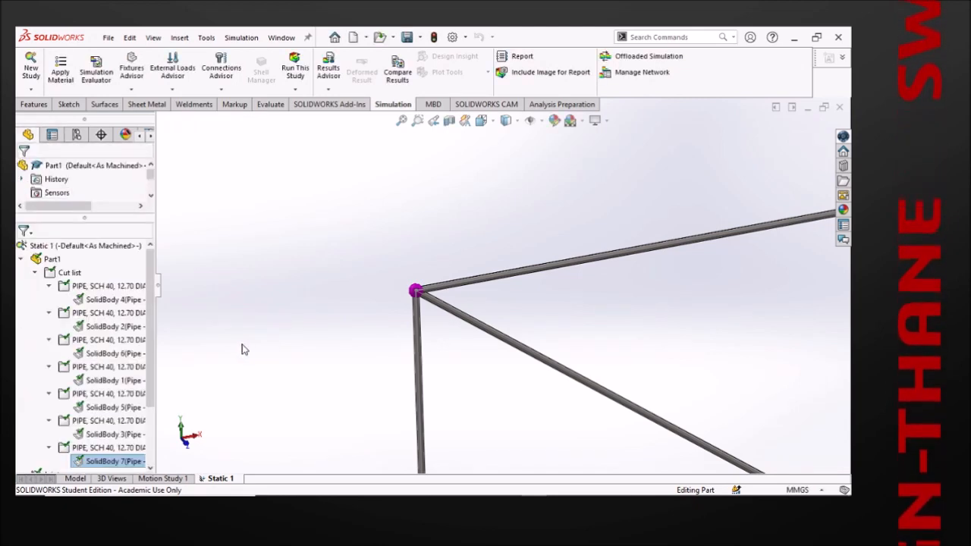
{"action": "left_click", "coordinate": [21, 259]}
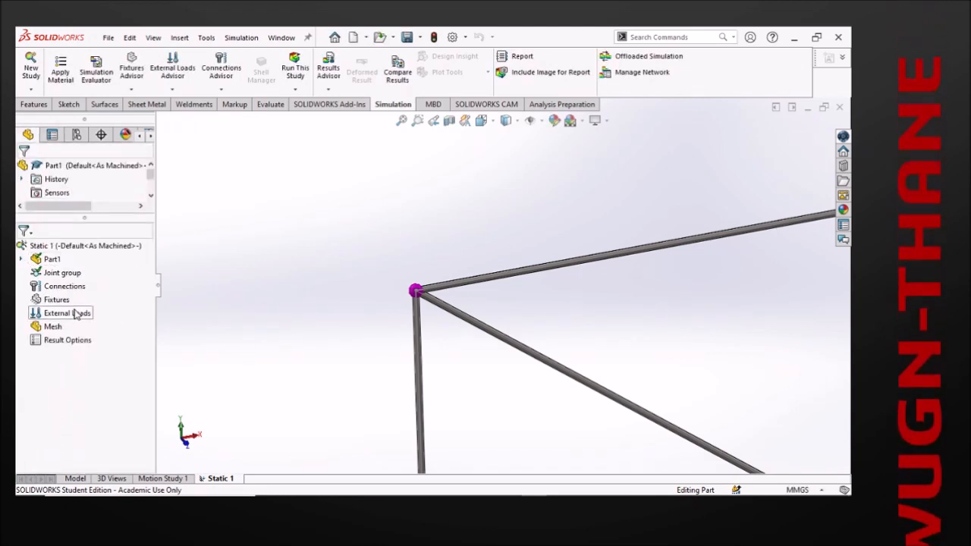
- Apply a Fixed Geometry fixture to the joints at the upper and lower ends of the truss's vertical outer member
{"action": "scroll", "coordinate": [457, 324], "scroll_direction": "down", "scroll_amount": 5}
{"action": "middle_click_drag", "start_coordinate": [481, 336], "coordinate": [565, 326]}
{"action": "scroll", "coordinate": [565, 326], "scroll_direction": "up", "scroll_amount": 1}
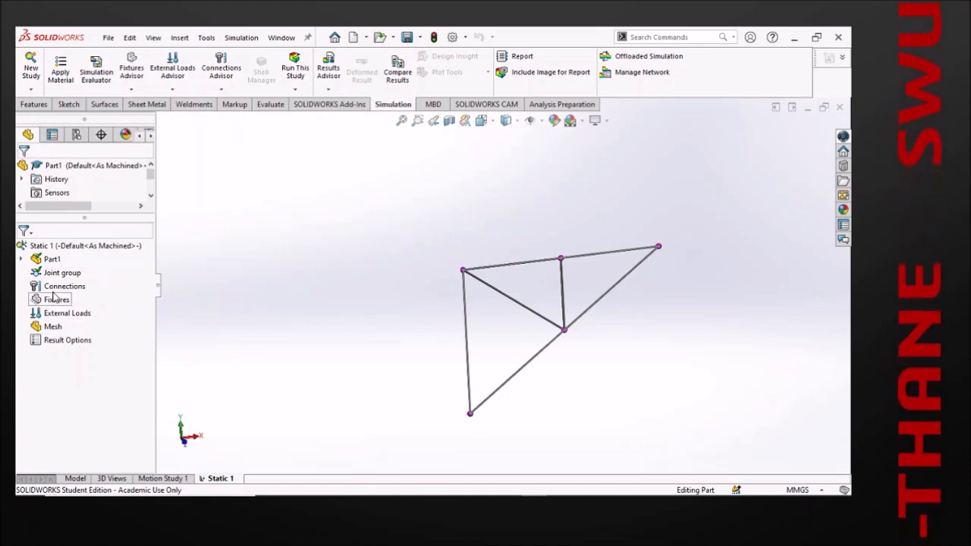
{"action": "scroll", "coordinate": [510, 282], "scroll_direction": "down", "scroll_amount": 1}
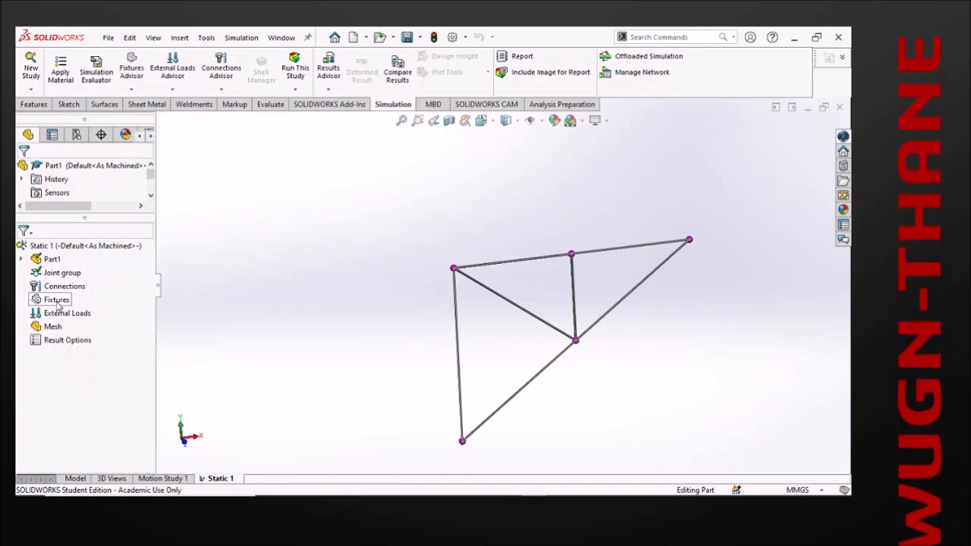
{"action": "right_click", "coordinate": [57, 305]}
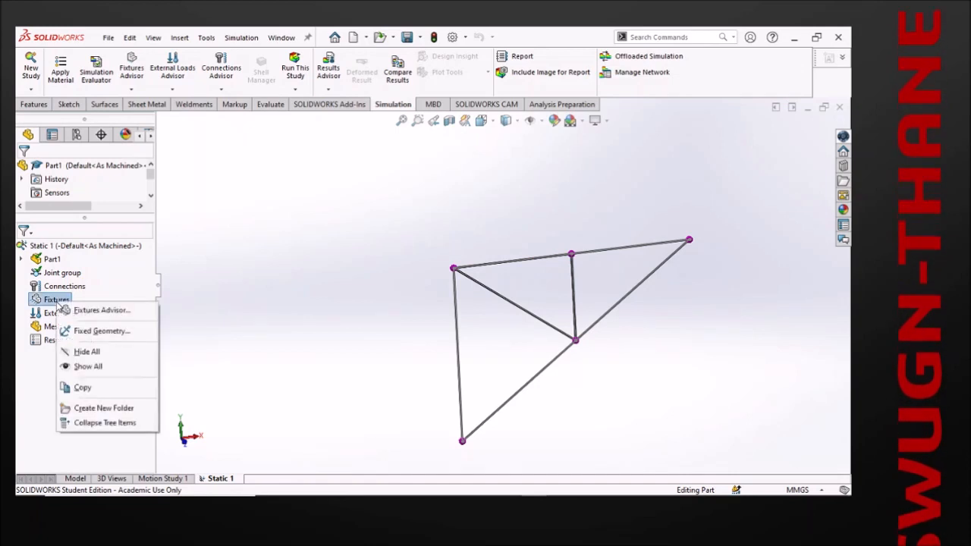
{"action": "left_click", "coordinate": [98, 332]}
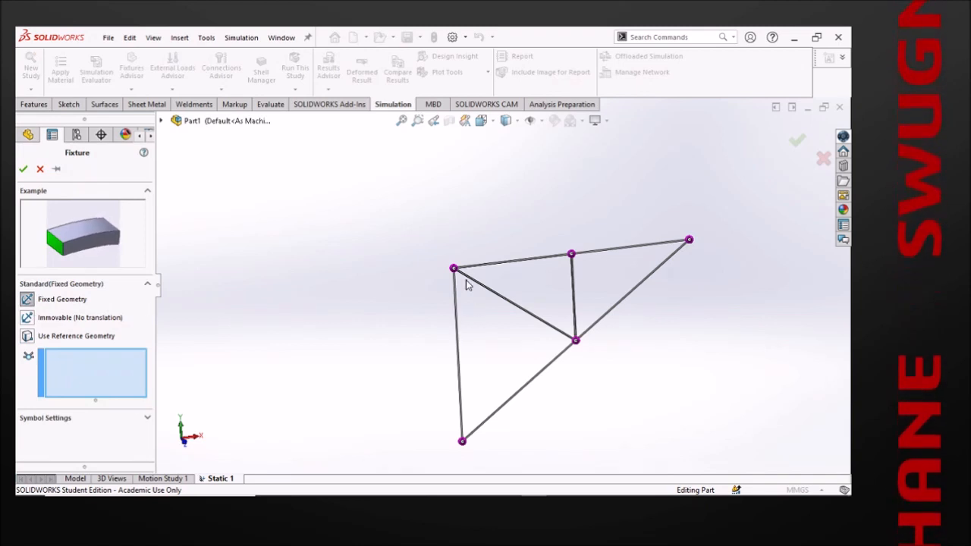
{"action": "scroll", "coordinate": [465, 280], "scroll_direction": "down", "scroll_amount": 1}
{"action": "scroll", "coordinate": [465, 280], "scroll_direction": "up", "scroll_amount": 1}
{"action": "middle_click_drag", "start_coordinate": [508, 422], "coordinate": [518, 433]}
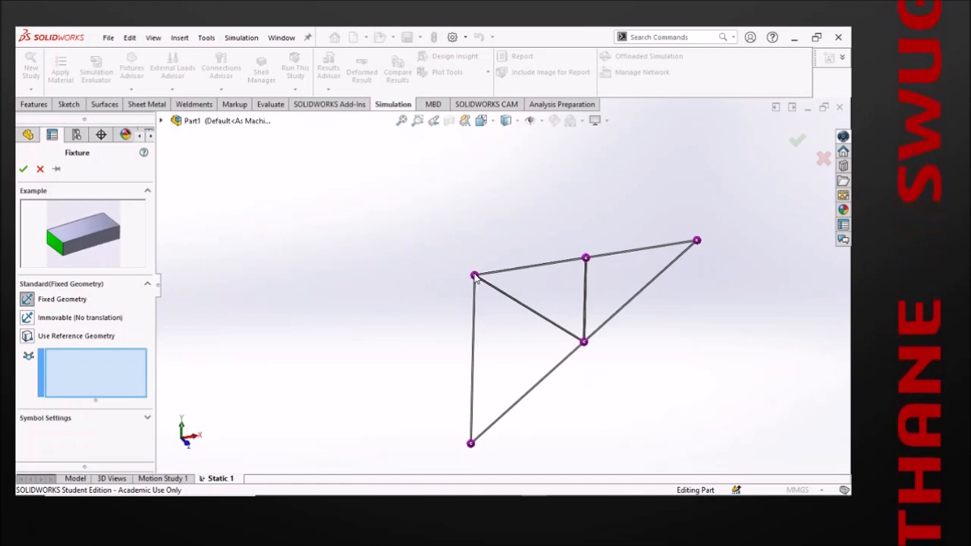
{"action": "left_click", "coordinate": [475, 275]}
{"action": "left_click", "coordinate": [470, 444]}
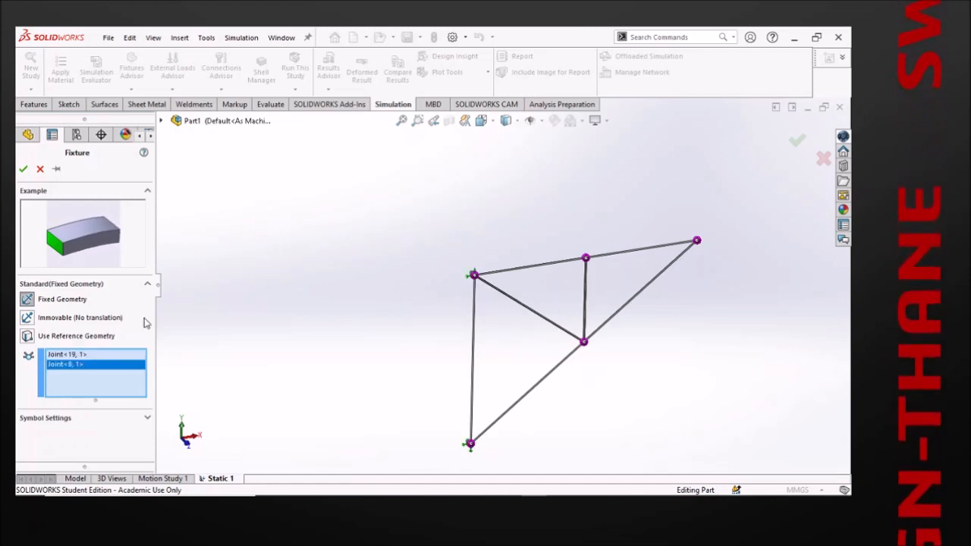
{"action": "key", "text": "Return"}
- Start a second fixture of type Use Reference Geometry on the top chord's middle joint, the diagonal's middle joint and the outer tip joint
{"action": "middle_click_drag", "start_coordinate": [592, 346], "coordinate": [563, 332]}
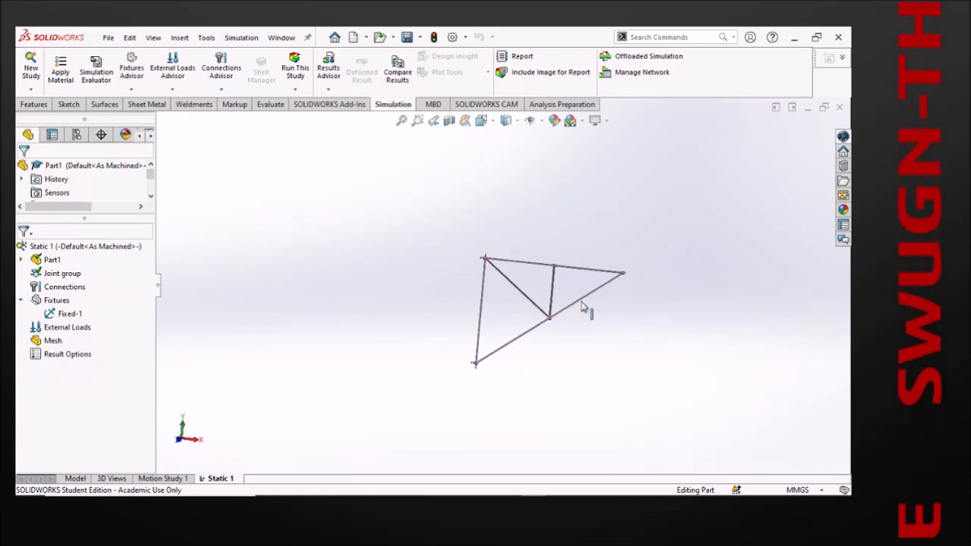
{"action": "middle_click_drag", "start_coordinate": [596, 306], "coordinate": [572, 331]}
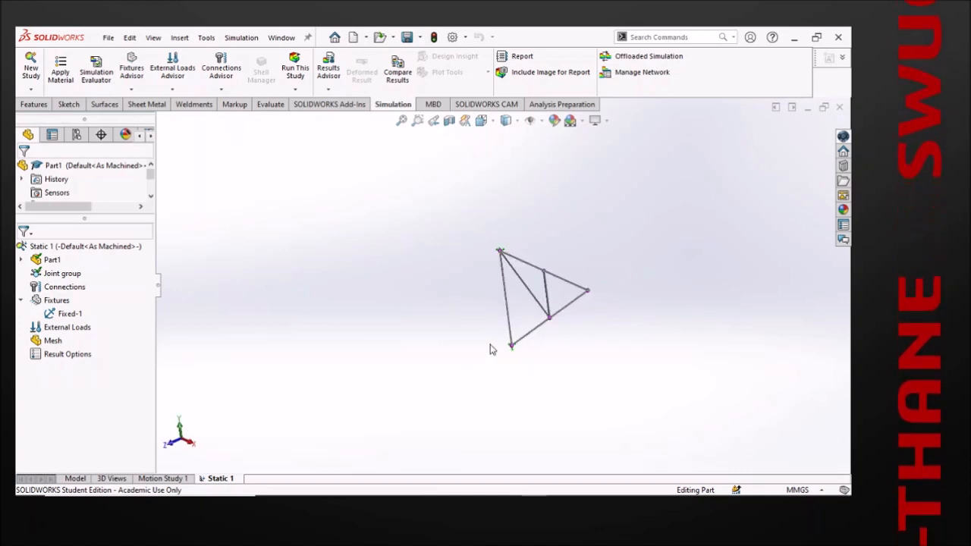
{"action": "middle_click_drag", "start_coordinate": [571, 367], "coordinate": [558, 281]}
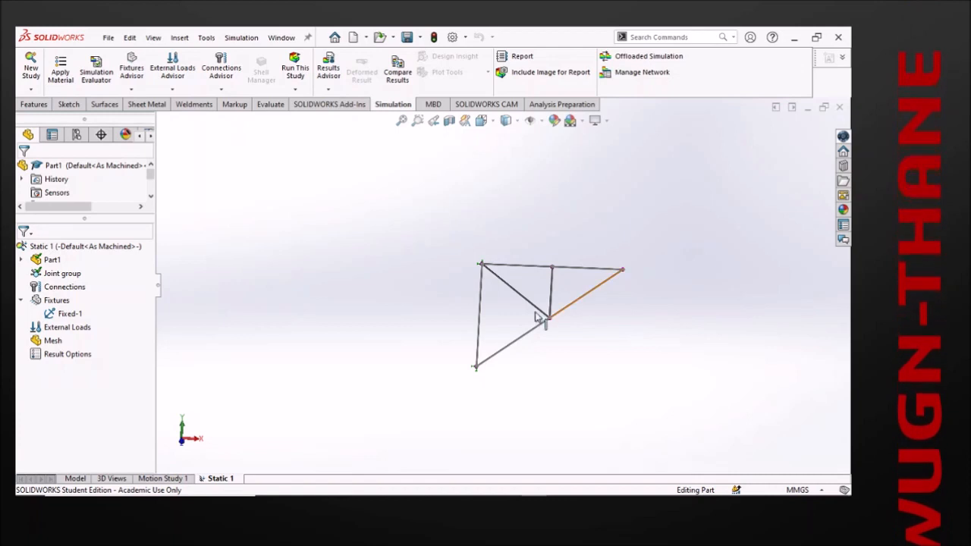
{"action": "right_click", "coordinate": [50, 304]}
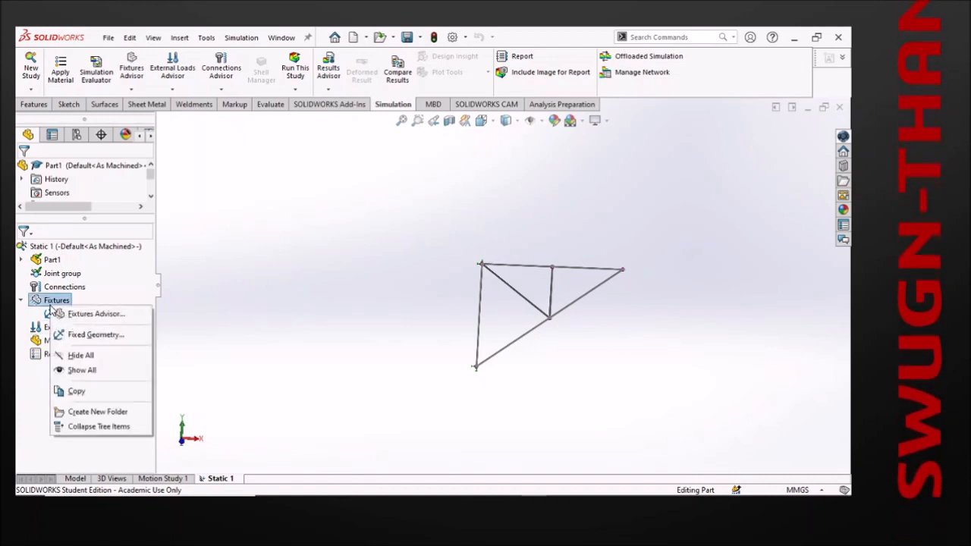
{"action": "left_click", "coordinate": [78, 334]}
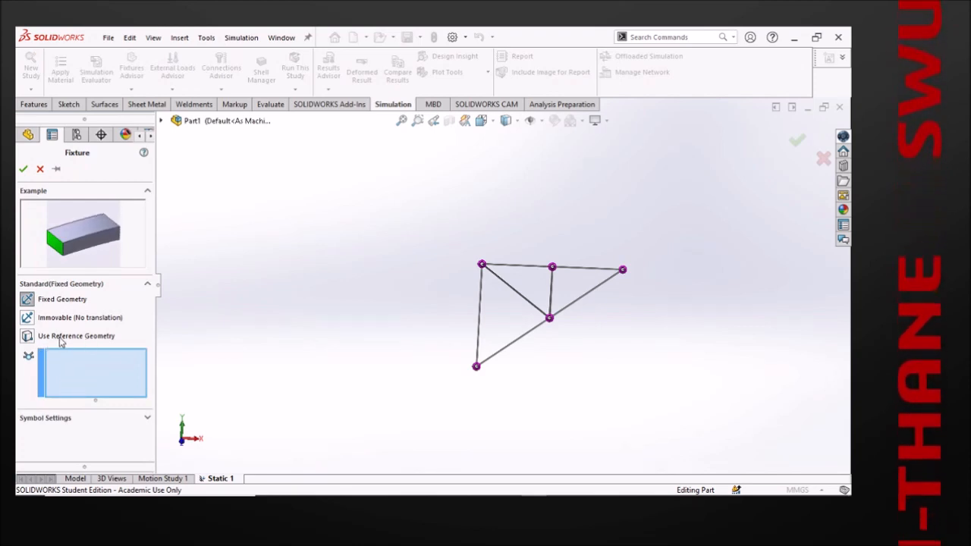
{"action": "left_click", "coordinate": [27, 336]}
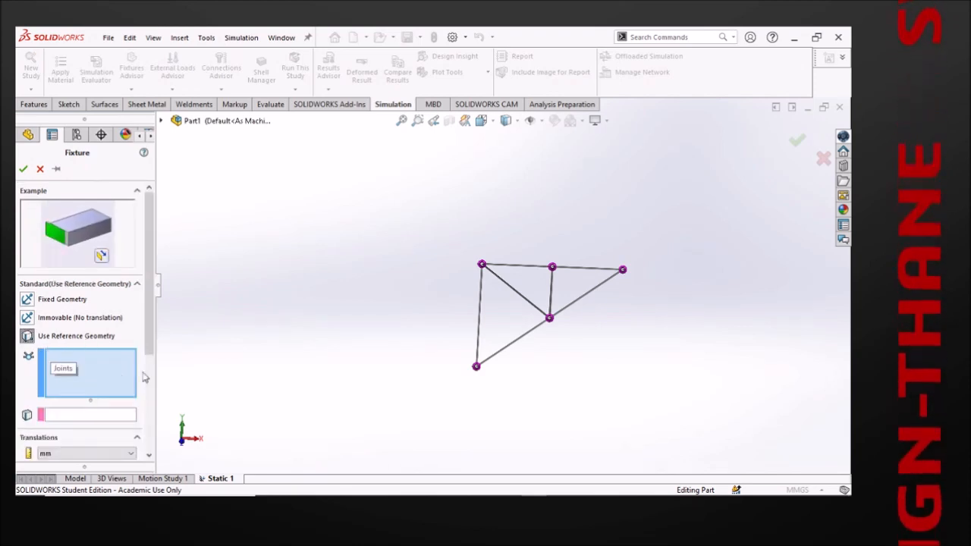
{"action": "left_click", "coordinate": [551, 267]}
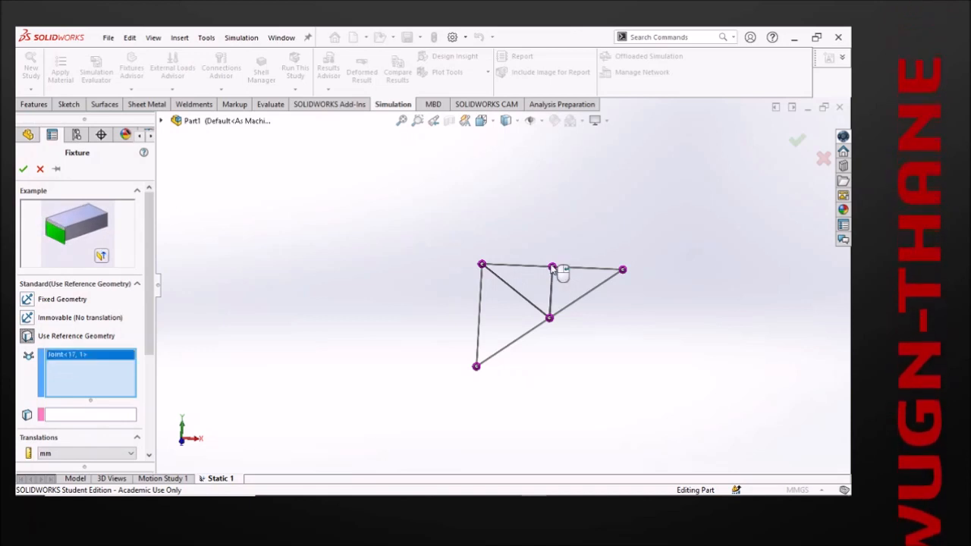
{"action": "left_click", "coordinate": [549, 317]}
{"action": "left_click", "coordinate": [623, 270]}
{"action": "scroll", "coordinate": [639, 294], "scroll_direction": "down", "scroll_amount": 2}
{"action": "middle_click_drag", "start_coordinate": [639, 295], "coordinate": [580, 305]}
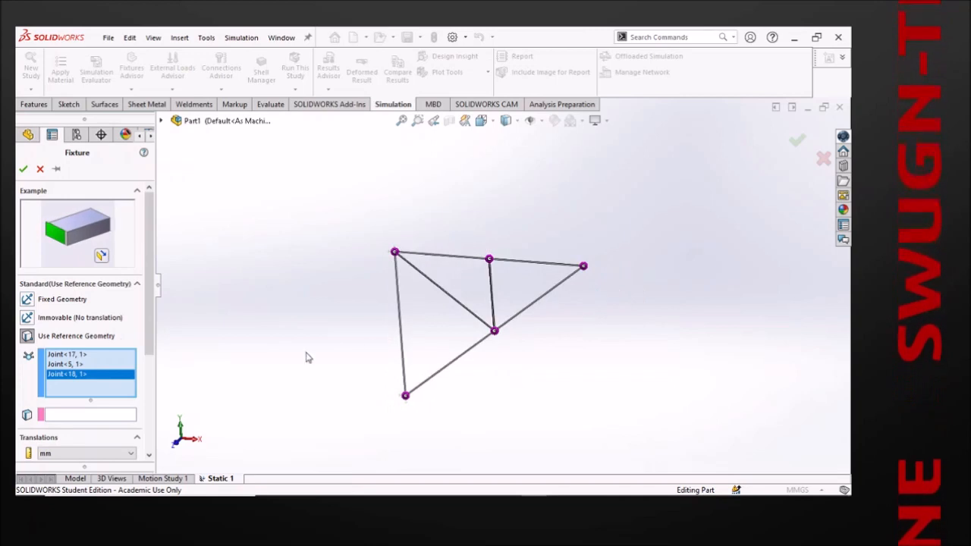
- Reference the fixture to the Front Plane, restrain translation normal to it at 0 mm, and apply the fixture
{"action": "scroll", "coordinate": [135, 358], "scroll_direction": "down", "scroll_amount": 3}
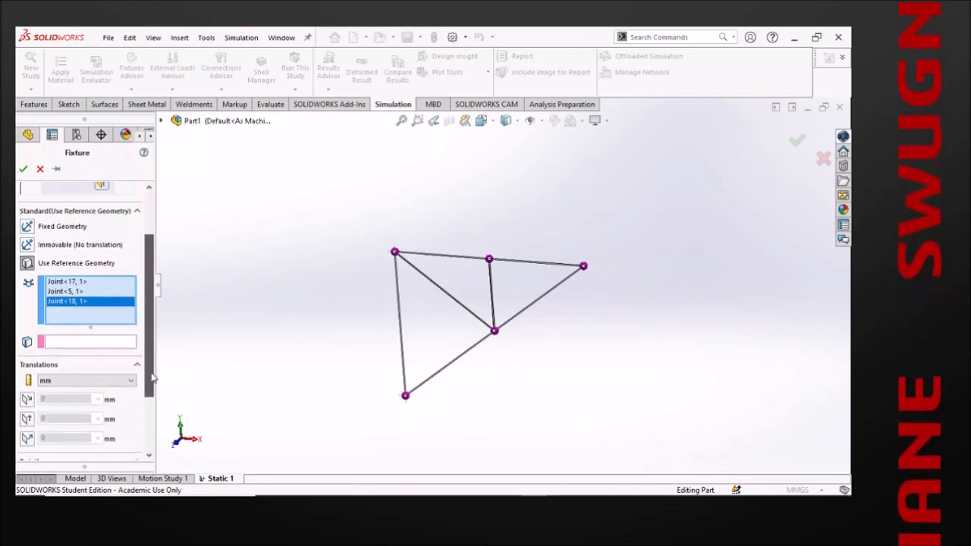
{"action": "left_click", "coordinate": [86, 338]}
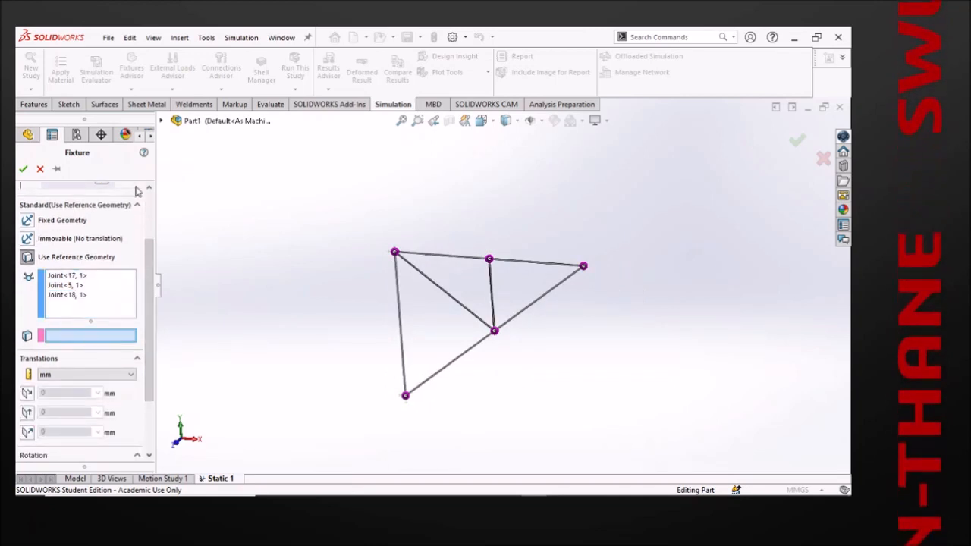
{"action": "left_click", "coordinate": [161, 122]}
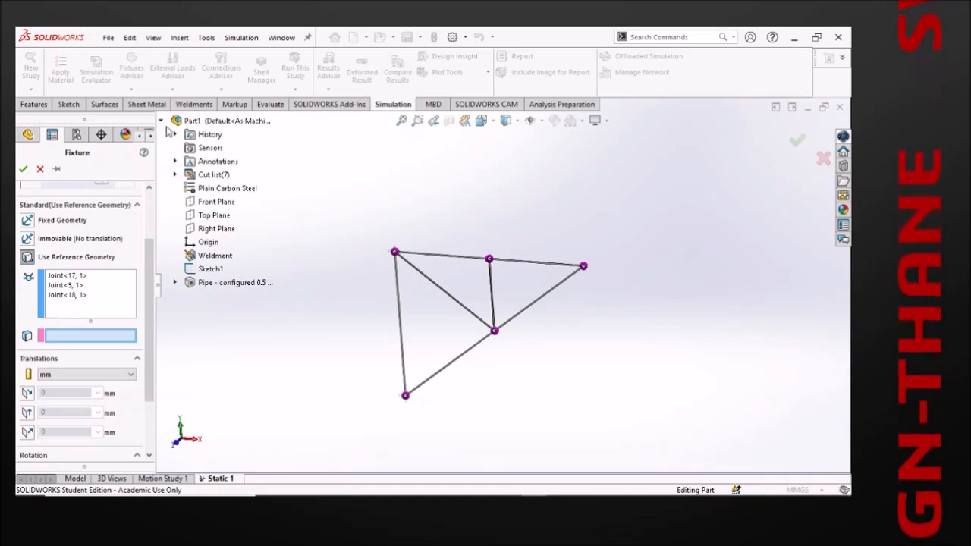
{"action": "left_click", "coordinate": [205, 203]}
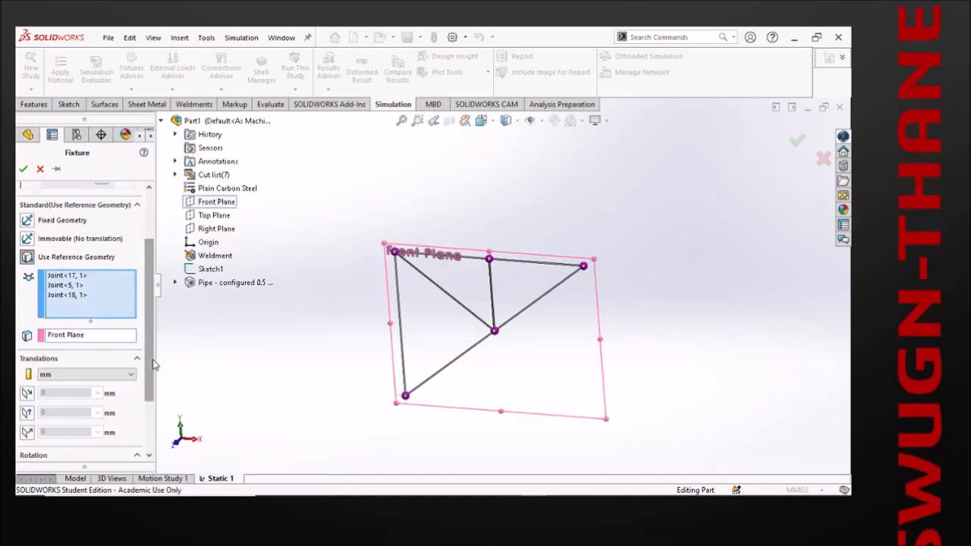
{"action": "scroll", "coordinate": [152, 382], "scroll_direction": "down", "scroll_amount": 1}
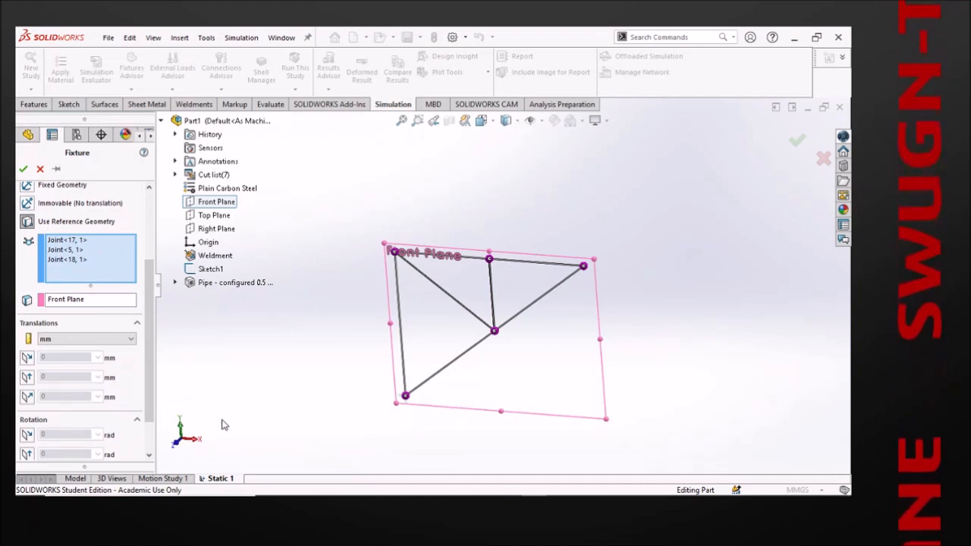
{"action": "left_click", "coordinate": [27, 397]}
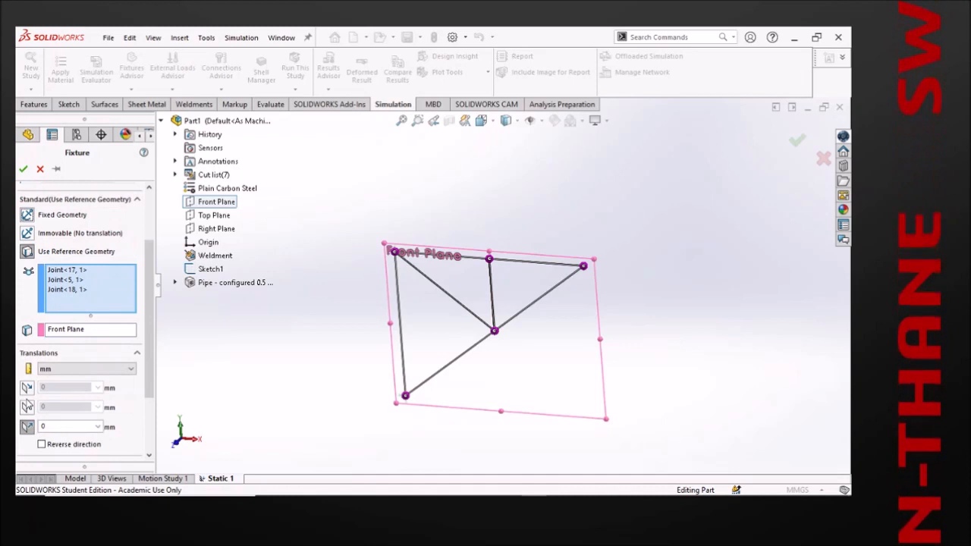
{"action": "scroll", "coordinate": [140, 428], "scroll_direction": "down", "scroll_amount": 2}
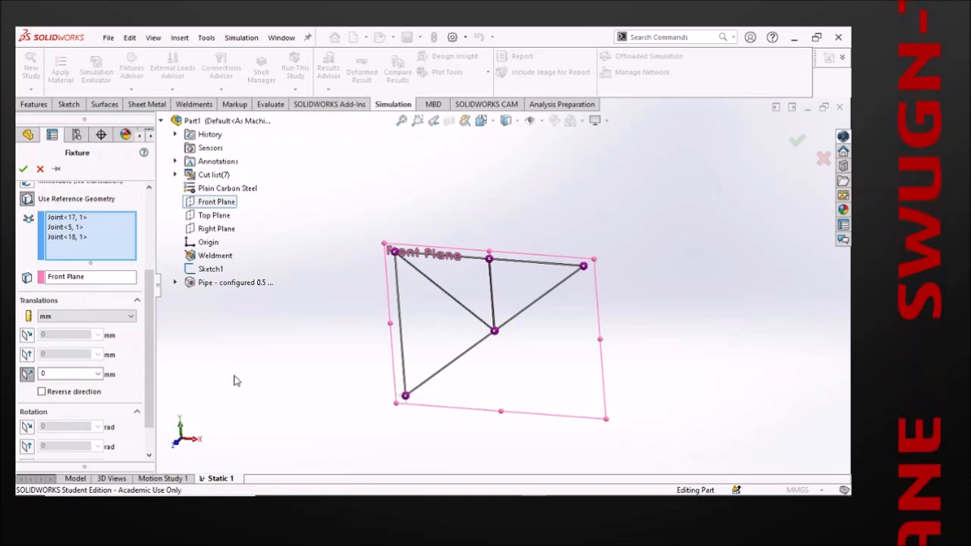
{"action": "left_click", "coordinate": [23, 170]}
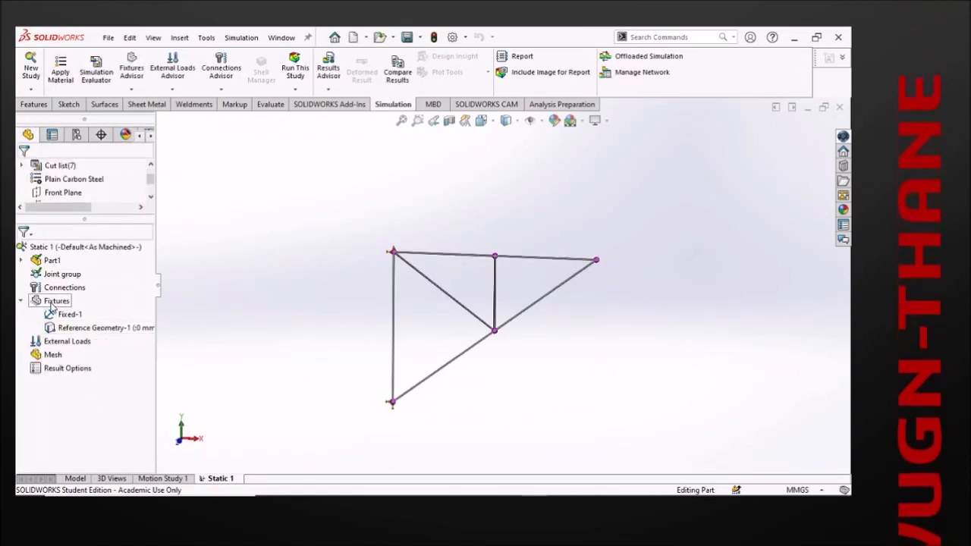
- Start a force load applied to joints and select the top chord's middle joint
{"action": "right_click", "coordinate": [73, 346]}
{"action": "left_click", "coordinate": [102, 138]}
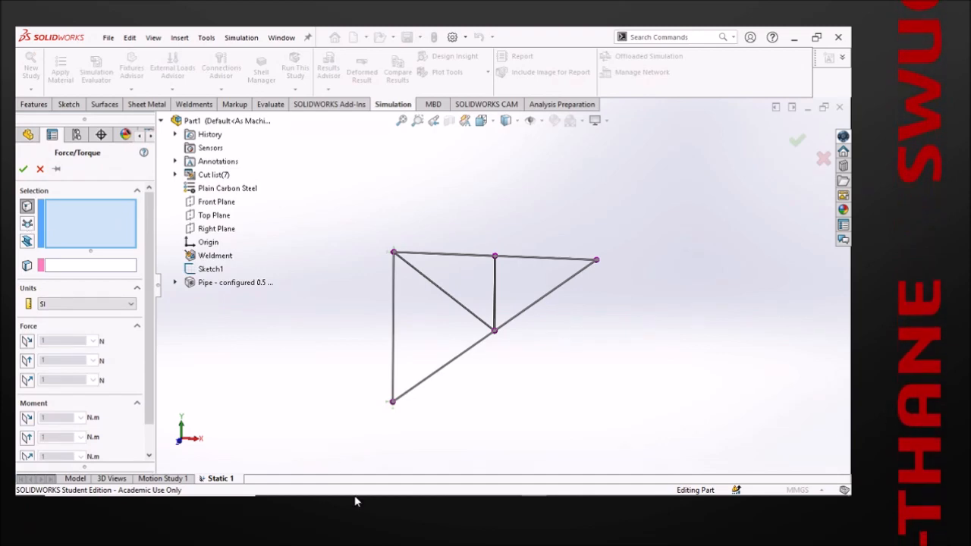
{"action": "mouse_move", "coordinate": [343, 498]}
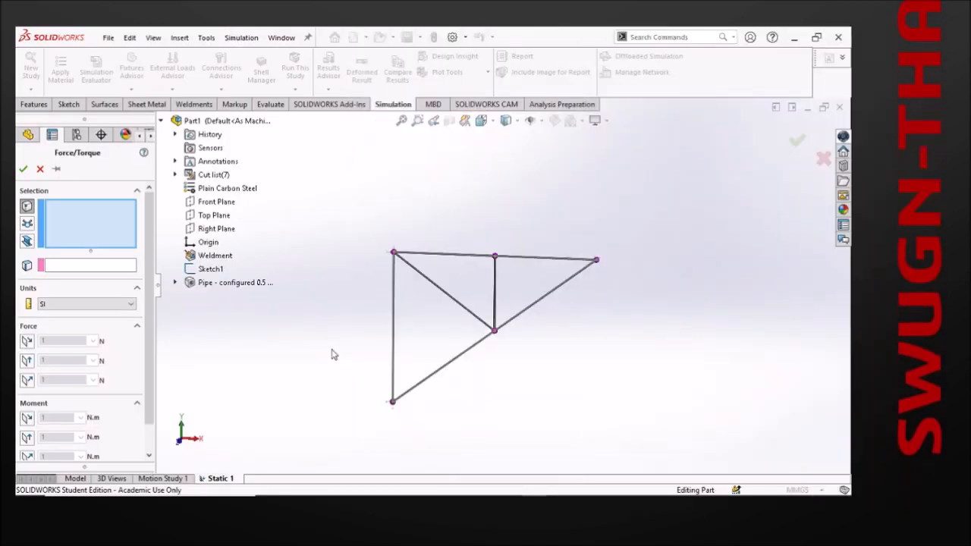
{"action": "left_click", "coordinate": [27, 223]}
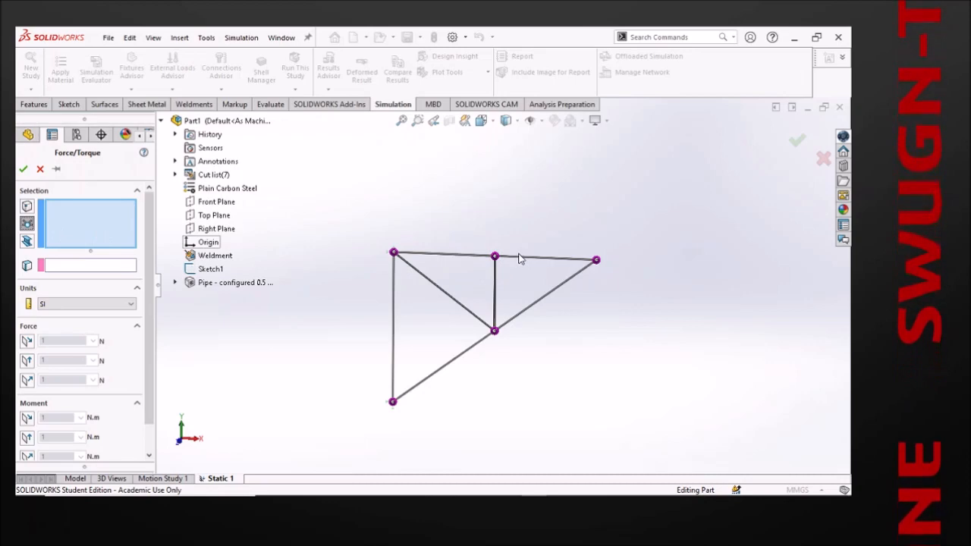
{"action": "scroll", "coordinate": [521, 256], "scroll_direction": "down", "scroll_amount": 5}
{"action": "middle_click_drag", "start_coordinate": [507, 262], "coordinate": [492, 297]}
{"action": "scroll", "coordinate": [493, 296], "scroll_direction": "up", "scroll_amount": 2}
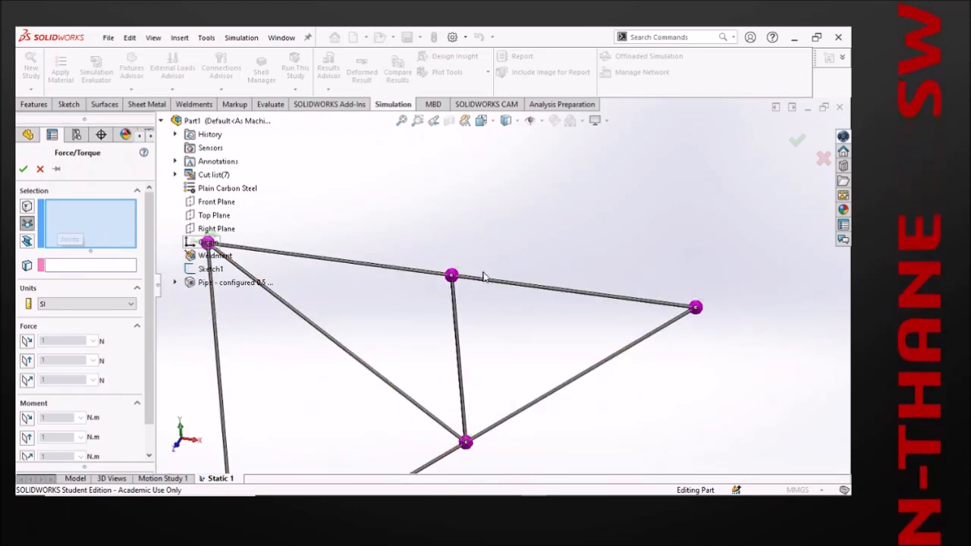
{"action": "left_click", "coordinate": [452, 276]}
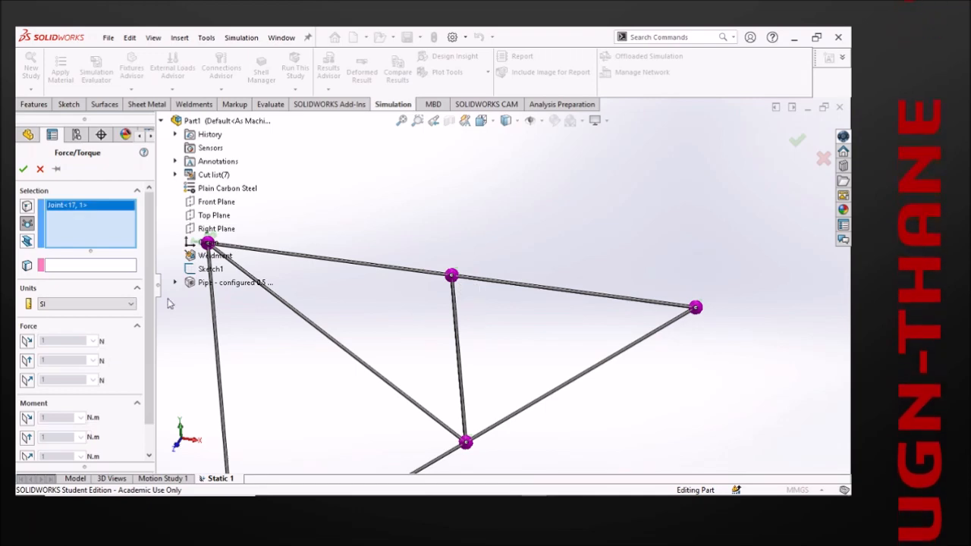
- Direct the force normal to the Top Plane with a value of 1000 N in the reversed direction, and apply it
{"action": "left_click", "coordinate": [107, 266]}
{"action": "scroll", "coordinate": [450, 328], "scroll_direction": "up", "scroll_amount": 2}
{"action": "middle_click_drag", "start_coordinate": [450, 328], "coordinate": [461, 315]}
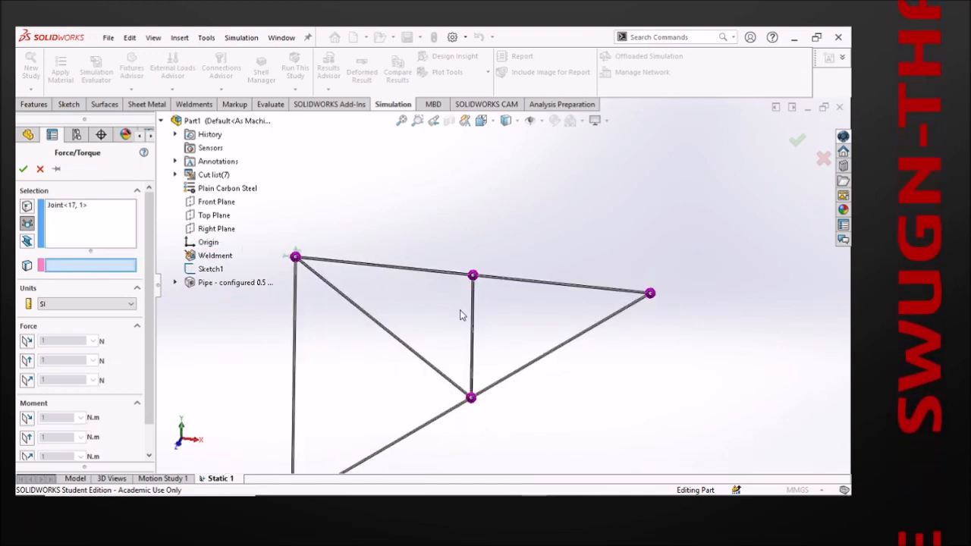
{"action": "middle_click_drag", "start_coordinate": [455, 316], "coordinate": [448, 334]}
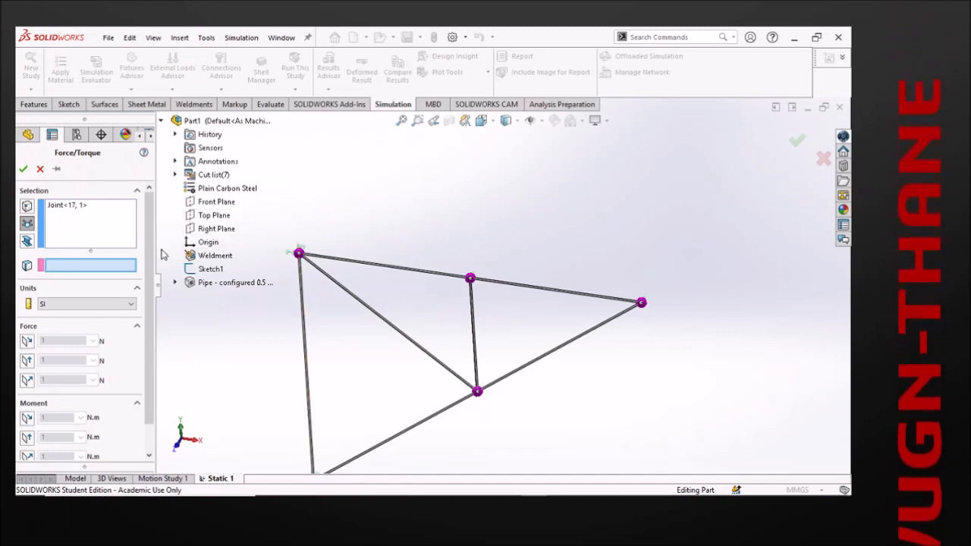
{"action": "scroll", "coordinate": [349, 266], "scroll_direction": "up", "scroll_amount": 3}
{"action": "left_click", "coordinate": [211, 217]}
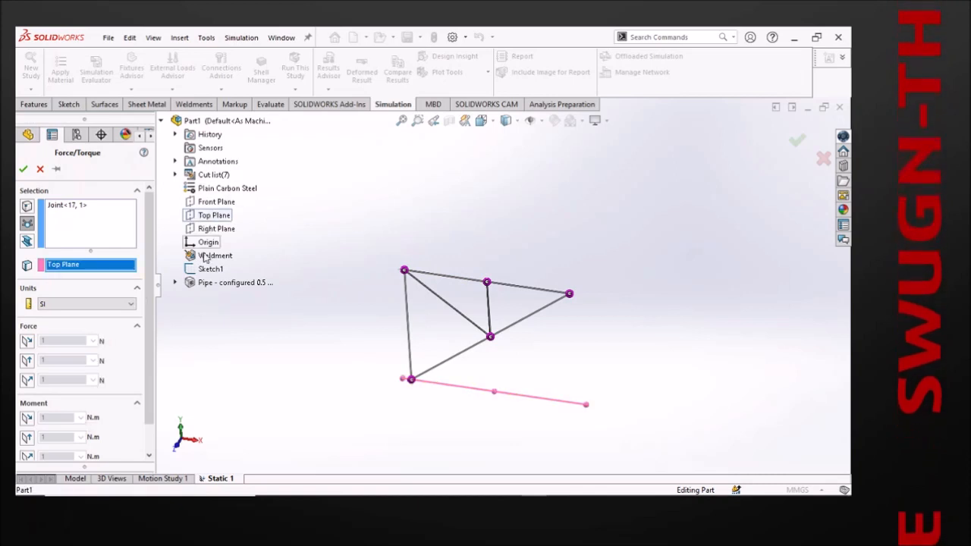
{"action": "left_click", "coordinate": [26, 379]}
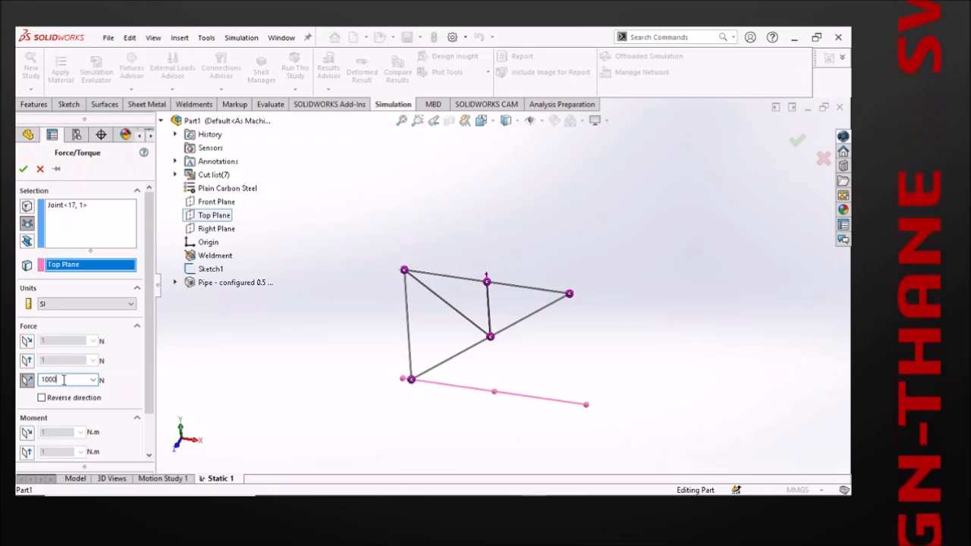
{"action": "scroll", "coordinate": [491, 296], "scroll_direction": "down", "scroll_amount": 5}
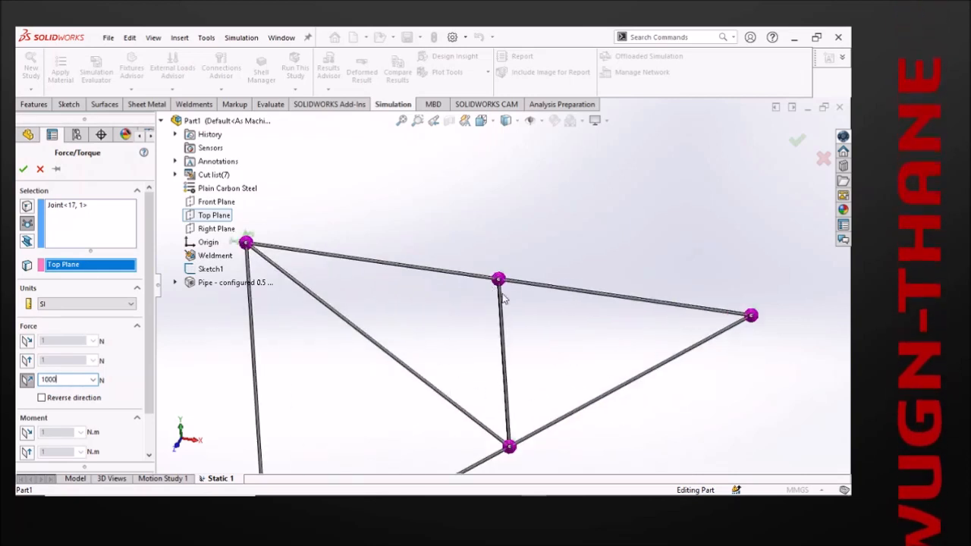
{"action": "scroll", "coordinate": [497, 294], "scroll_direction": "down", "scroll_amount": 3}
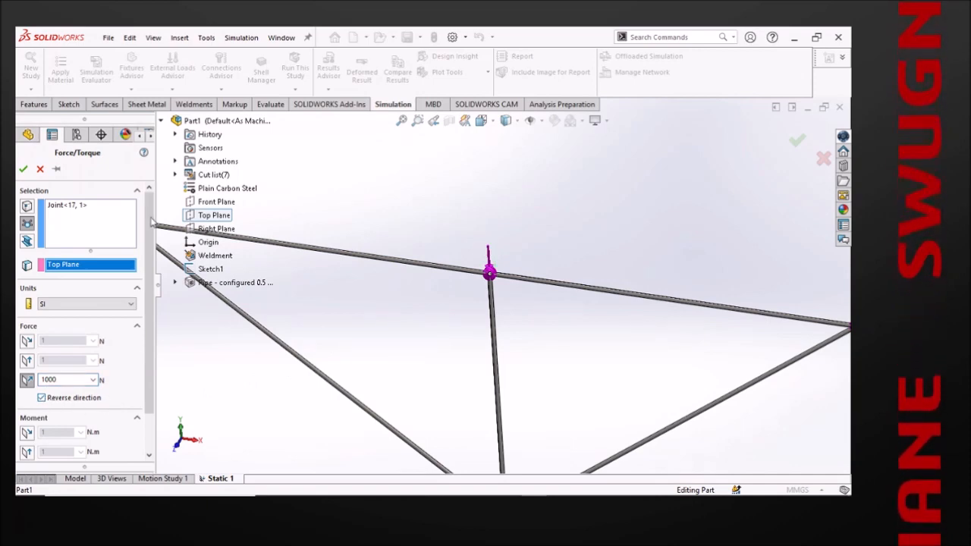
{"action": "left_click", "coordinate": [25, 171]}
{"action": "scroll", "coordinate": [458, 334], "scroll_direction": "up", "scroll_amount": 4}
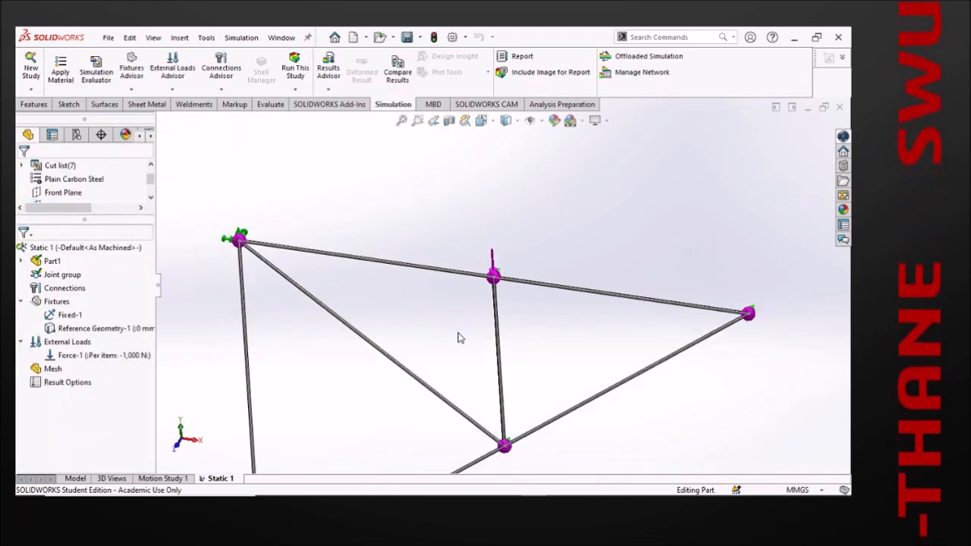
- Apply a second 1000 N force to the outer tip joint, normal to the Top Plane with its direction reversed
{"action": "right_click", "coordinate": [64, 345]}
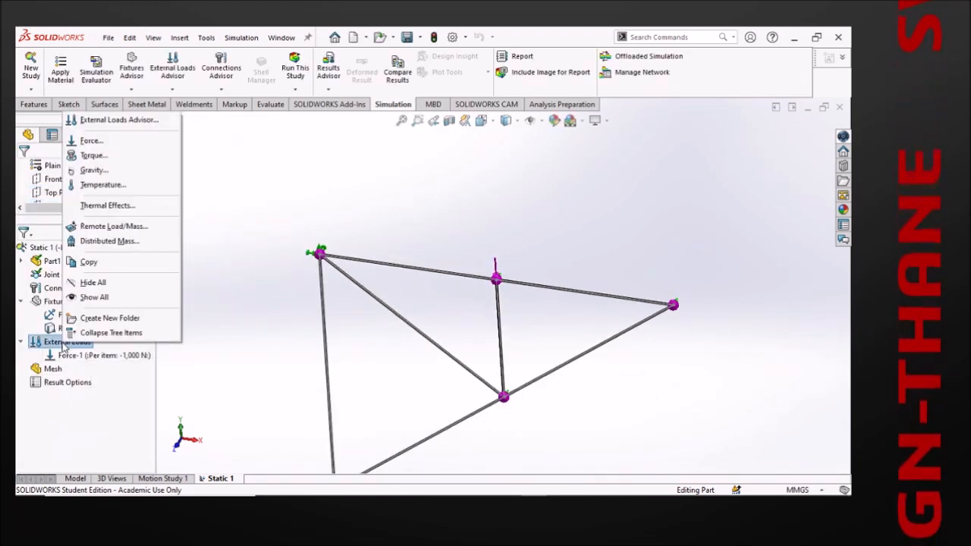
{"action": "left_click", "coordinate": [120, 141]}
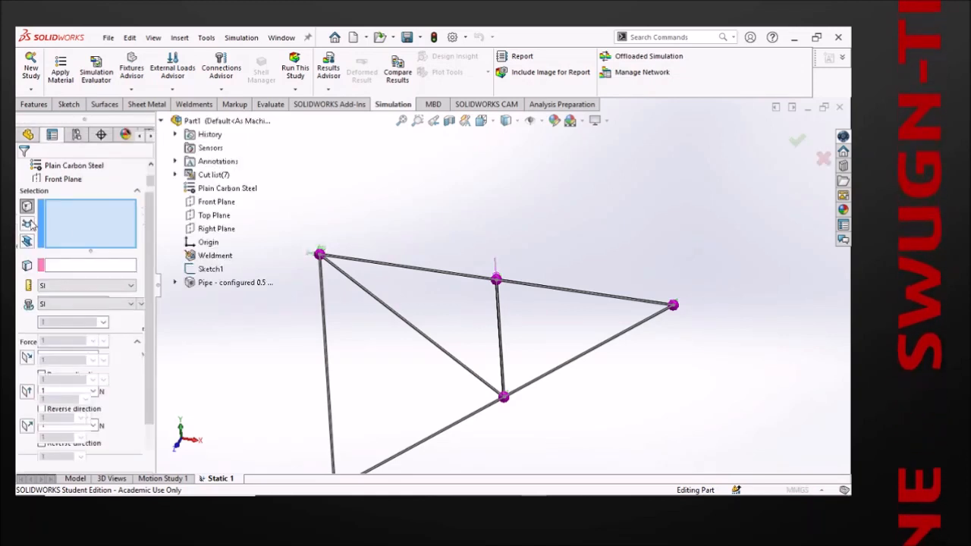
{"action": "left_click", "coordinate": [676, 307]}
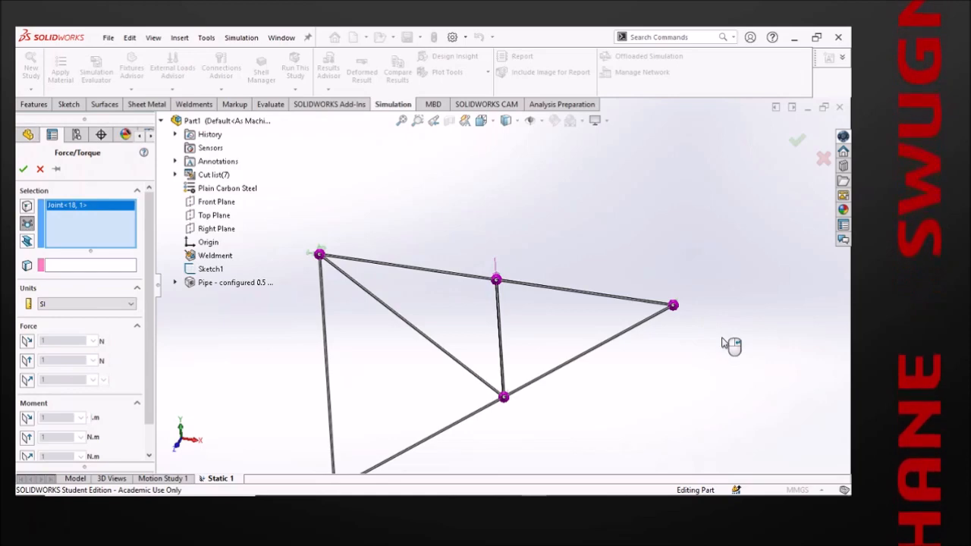
{"action": "left_click", "coordinate": [73, 267]}
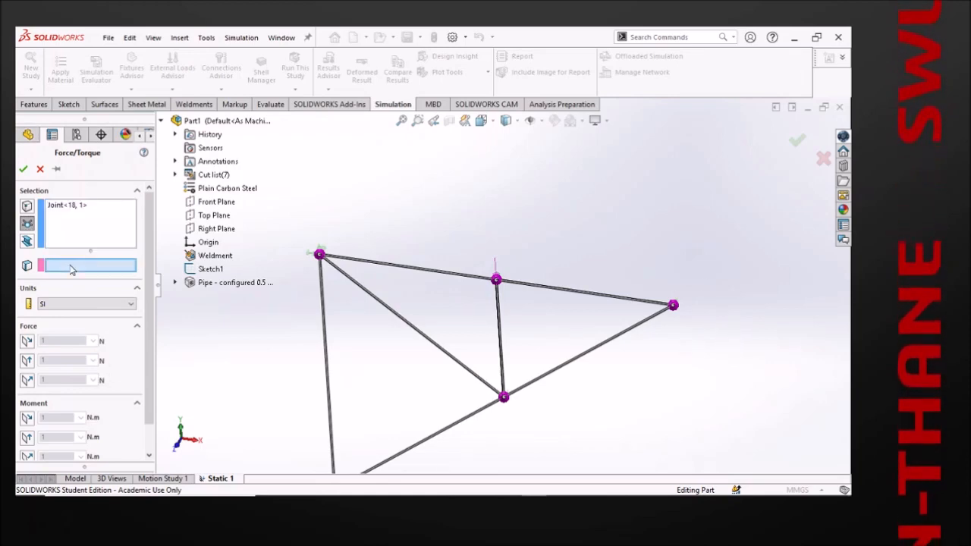
{"action": "left_click", "coordinate": [216, 215]}
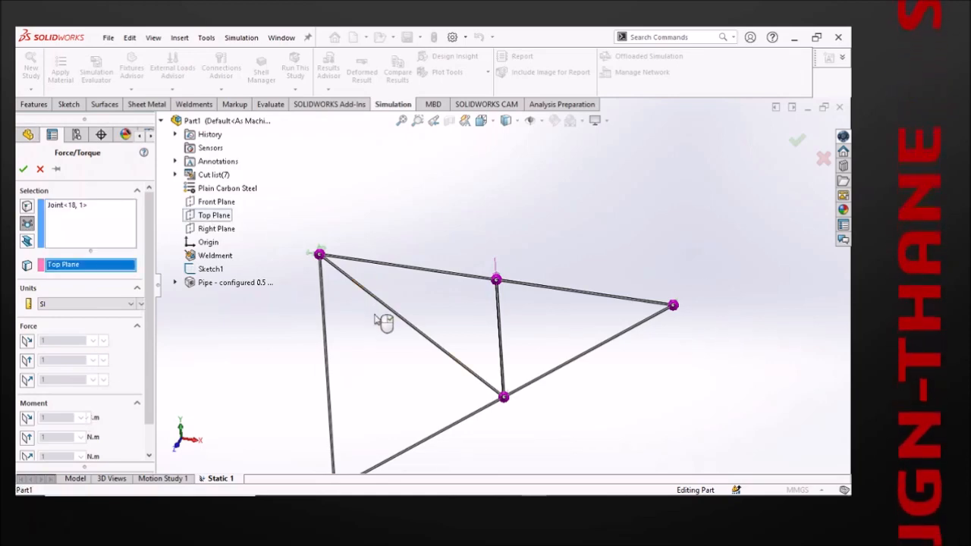
{"action": "left_click", "coordinate": [27, 381]}
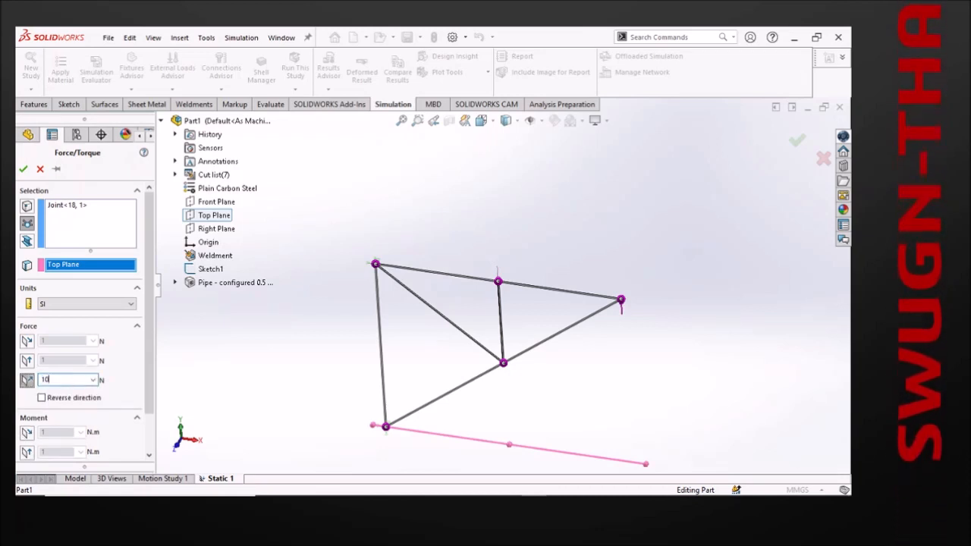
{"action": "left_click", "coordinate": [42, 398]}
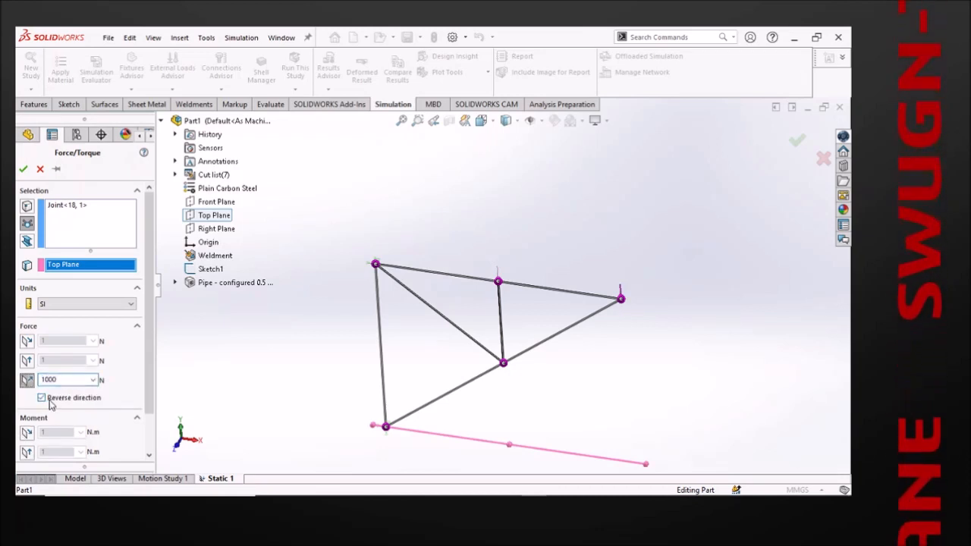
{"action": "left_click", "coordinate": [24, 169]}
{"action": "middle_click_drag", "start_coordinate": [444, 413], "coordinate": [460, 369]}
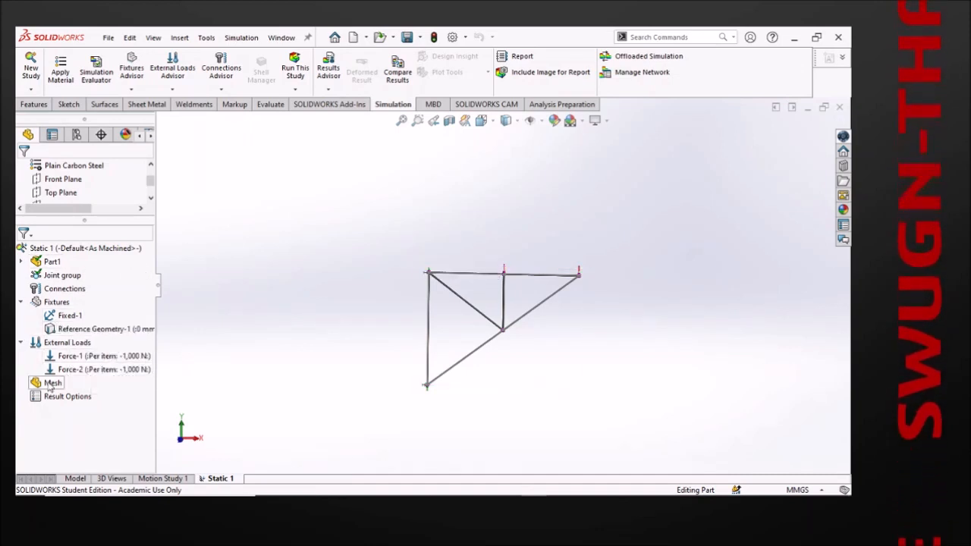
- Mesh the truss and run the static study, then view the resulting stress plot on the deformed shape
{"action": "right_click", "coordinate": [50, 385]}
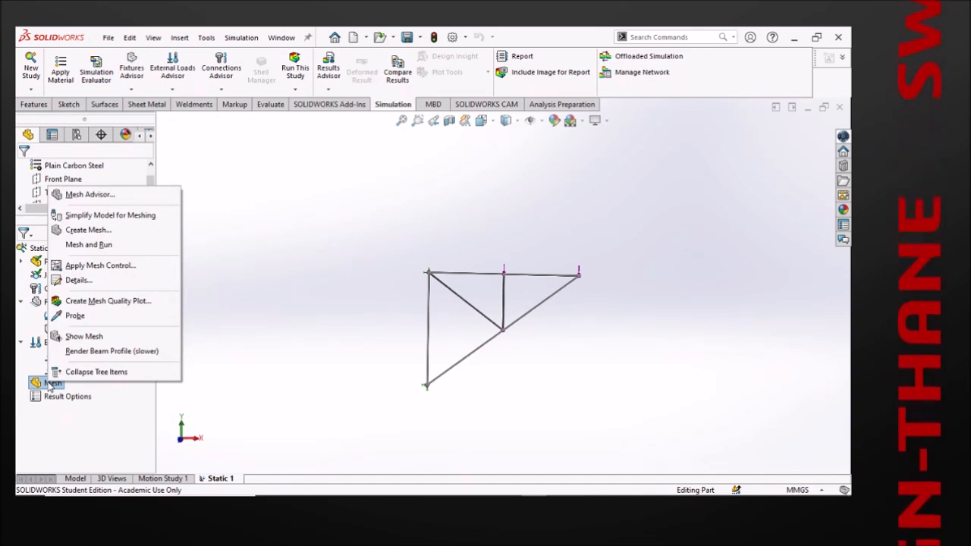
{"action": "left_click", "coordinate": [88, 246]}
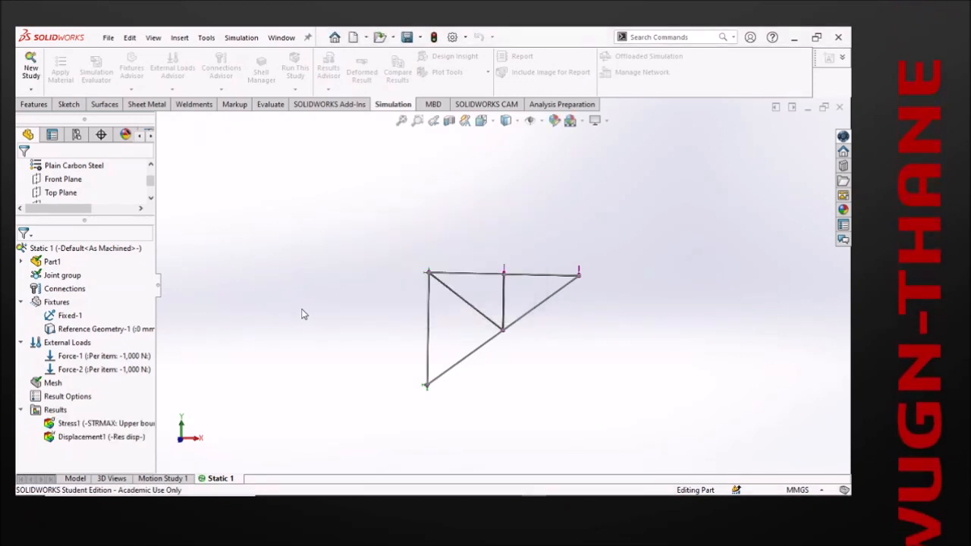
{"action": "scroll", "coordinate": [526, 338], "scroll_direction": "down", "scroll_amount": 4}
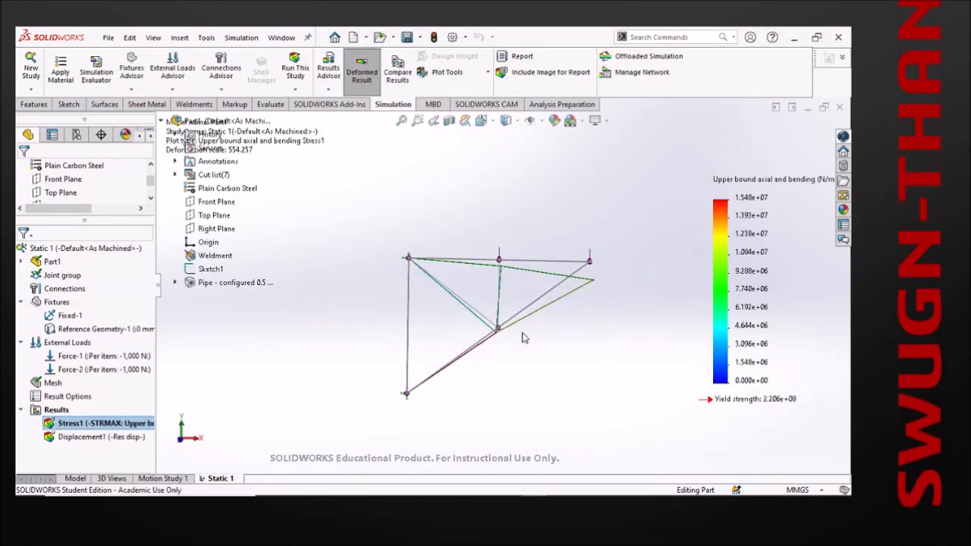
{"action": "middle_click_drag", "start_coordinate": [495, 318], "coordinate": [497, 320]}
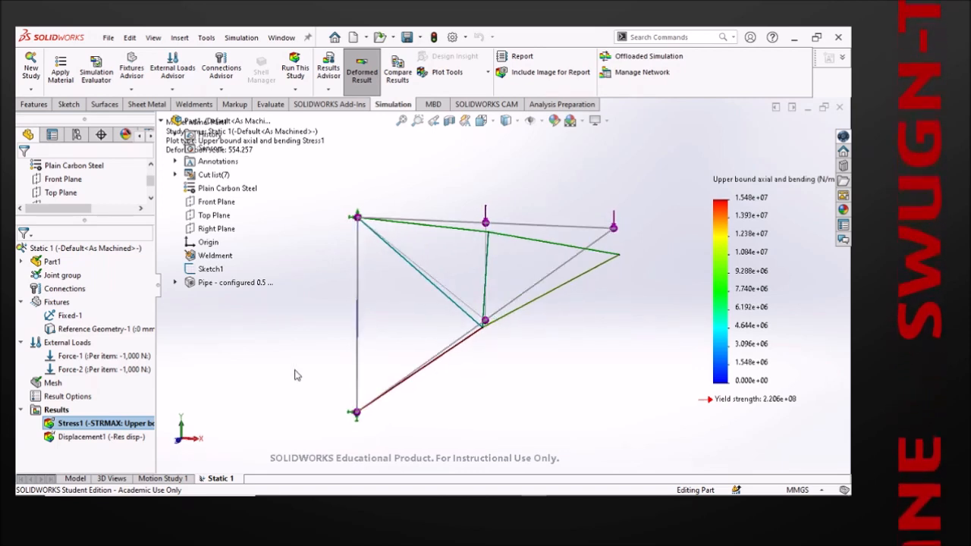
- Arrange SOLIDWORKS side by side with the SWUGN MEET 1 presentation in PowerPoint and show slide 5 in reading view
{"action": "right_click", "coordinate": [57, 413]}
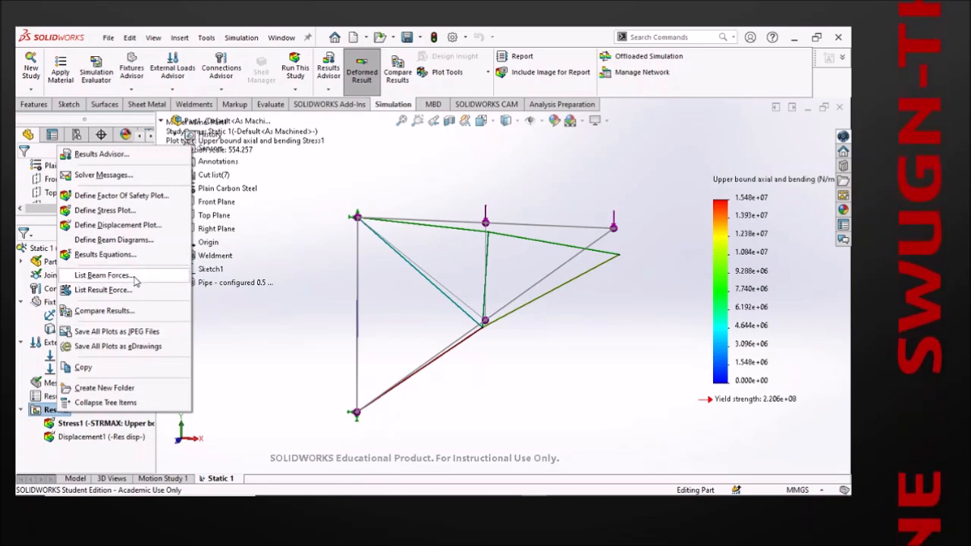
{"action": "left_click", "coordinate": [260, 331]}
{"action": "left_click_drag", "start_coordinate": [557, 44], "coordinate": [603, 86]}
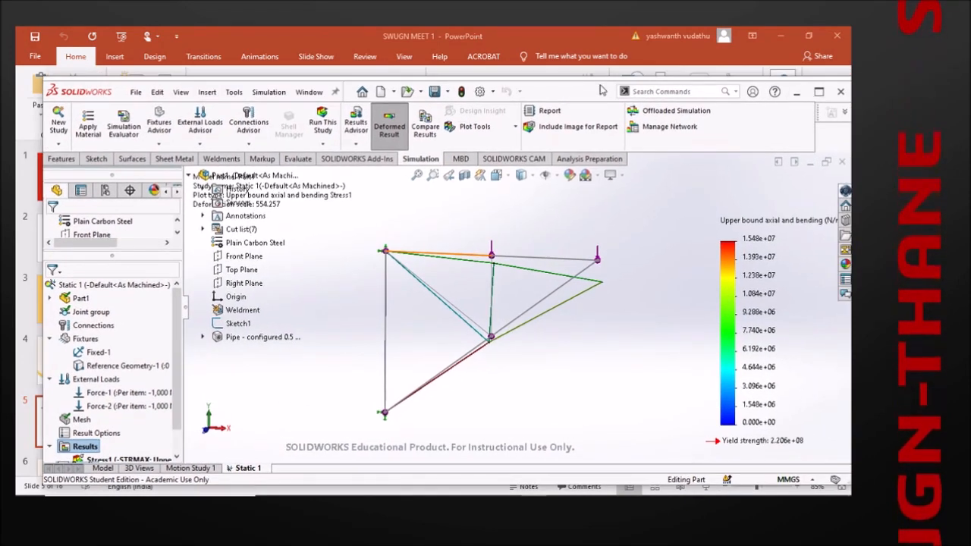
{"action": "left_click_drag", "start_coordinate": [599, 91], "coordinate": [15, 122]}
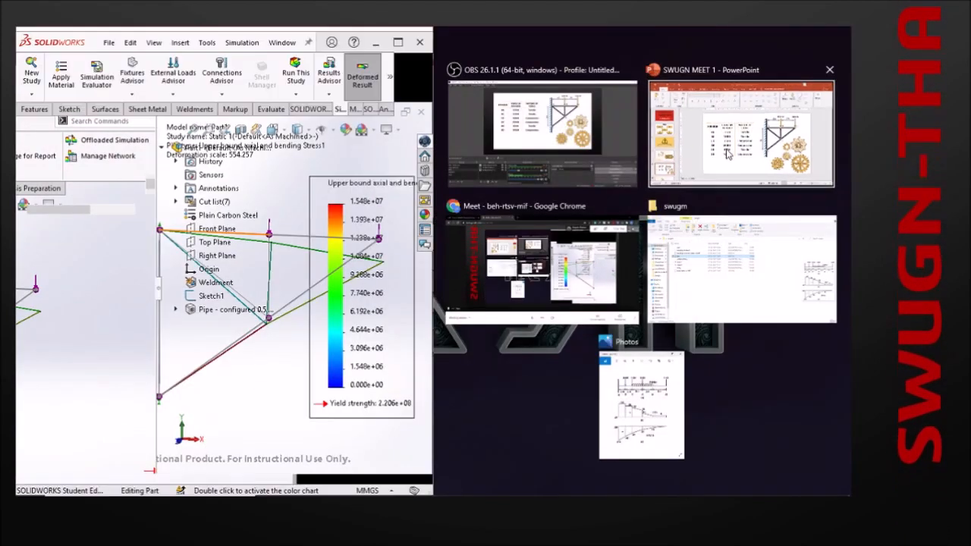
{"action": "left_click", "coordinate": [726, 154]}
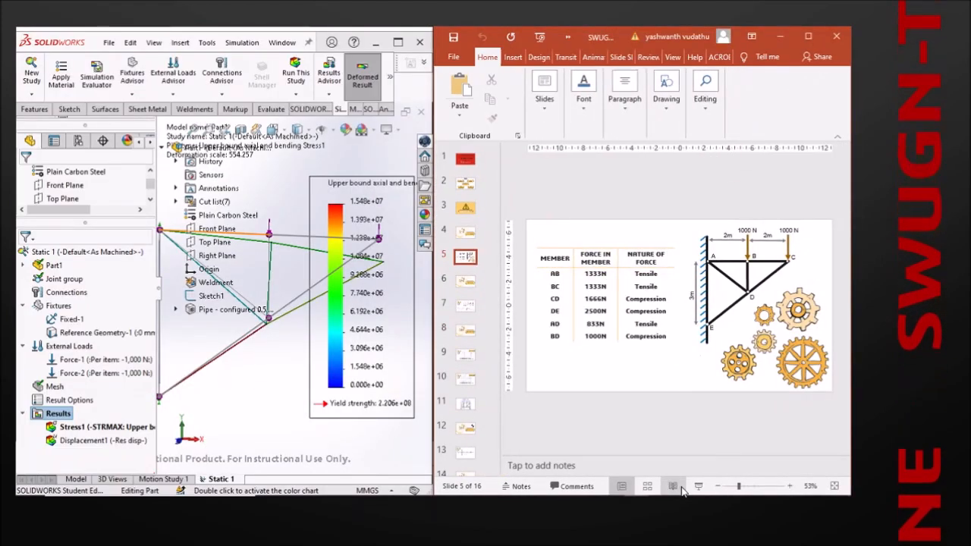
{"action": "left_click", "coordinate": [680, 486]}
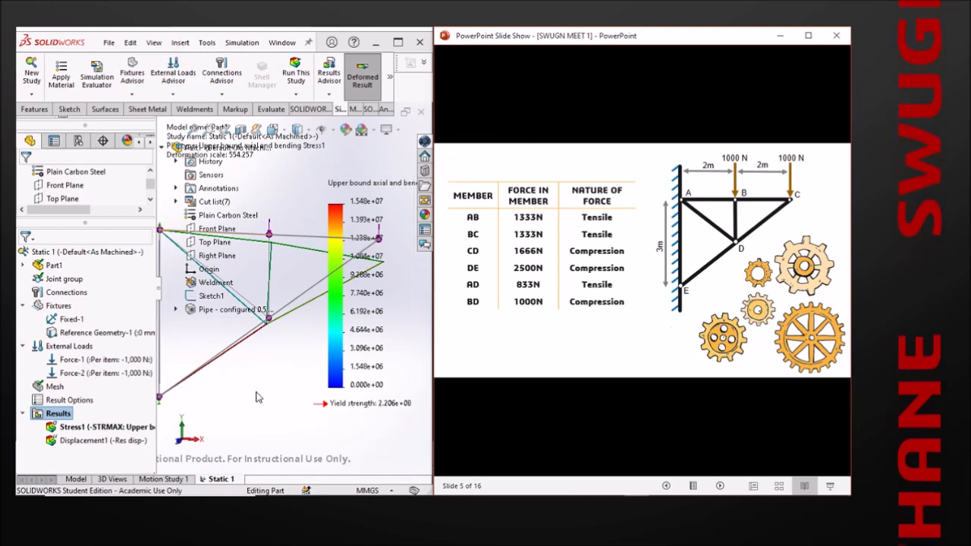
- Collapse the feature tree overlaying the graphics area so that it no longer covers the truss stress plot
{"action": "left_click", "coordinate": [257, 397]}
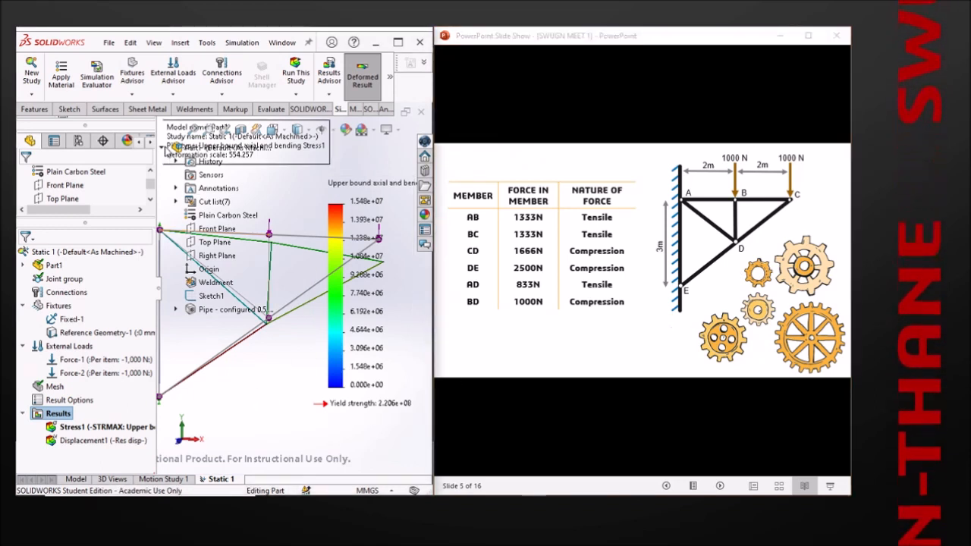
{"action": "left_click", "coordinate": [163, 148]}
{"action": "scroll", "coordinate": [280, 383], "scroll_direction": "up", "scroll_amount": 1}
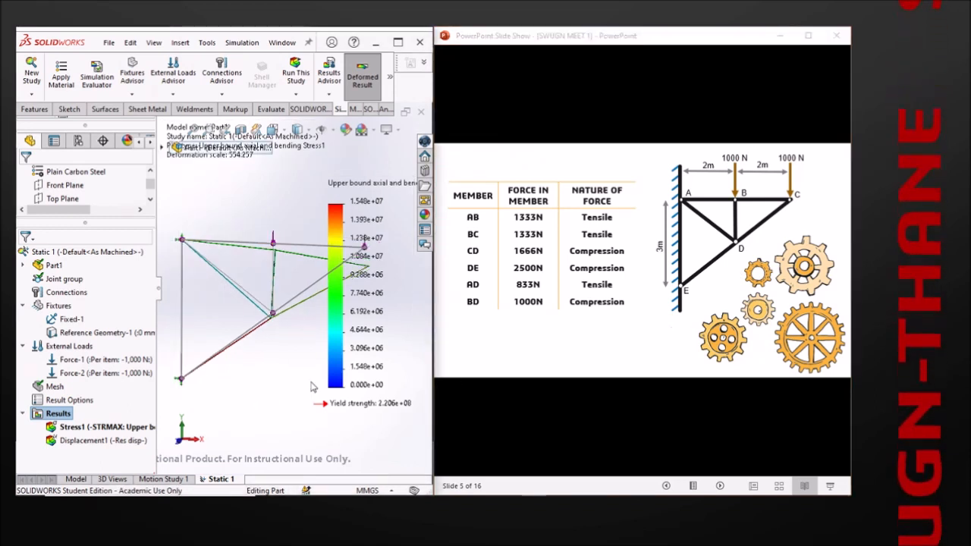
- List the beam forces of the static study in SI units and restrict the list to extreme values only
{"action": "right_click", "coordinate": [61, 419]}
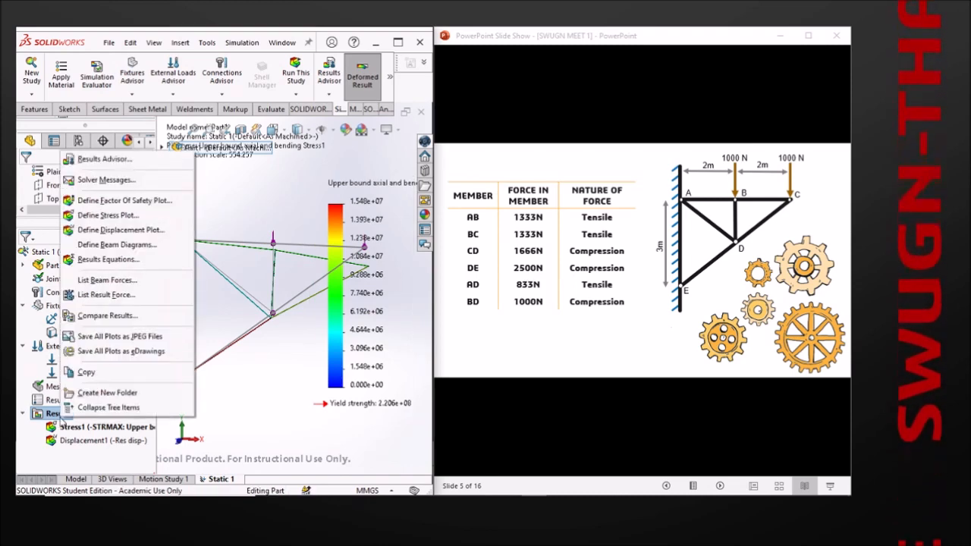
{"action": "left_click", "coordinate": [110, 280]}
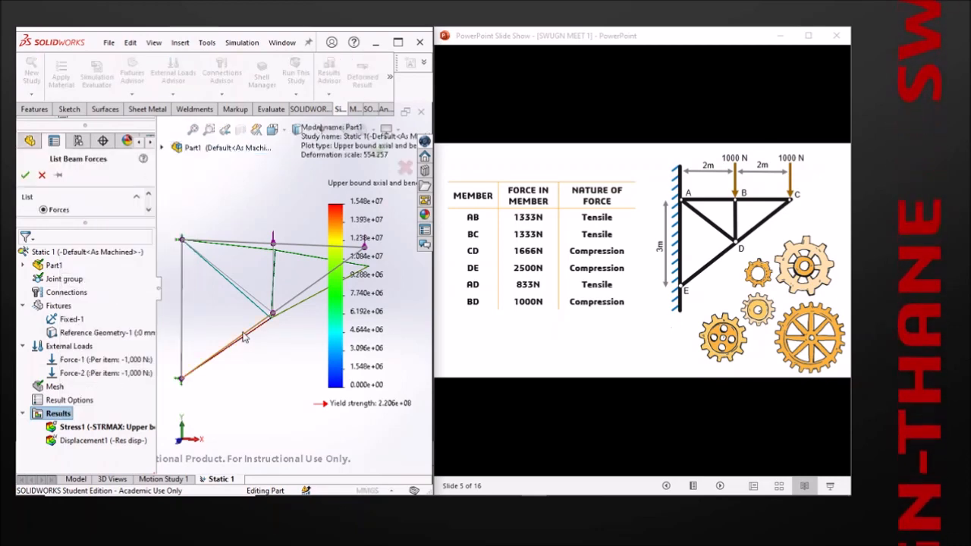
{"action": "left_click", "coordinate": [183, 319]}
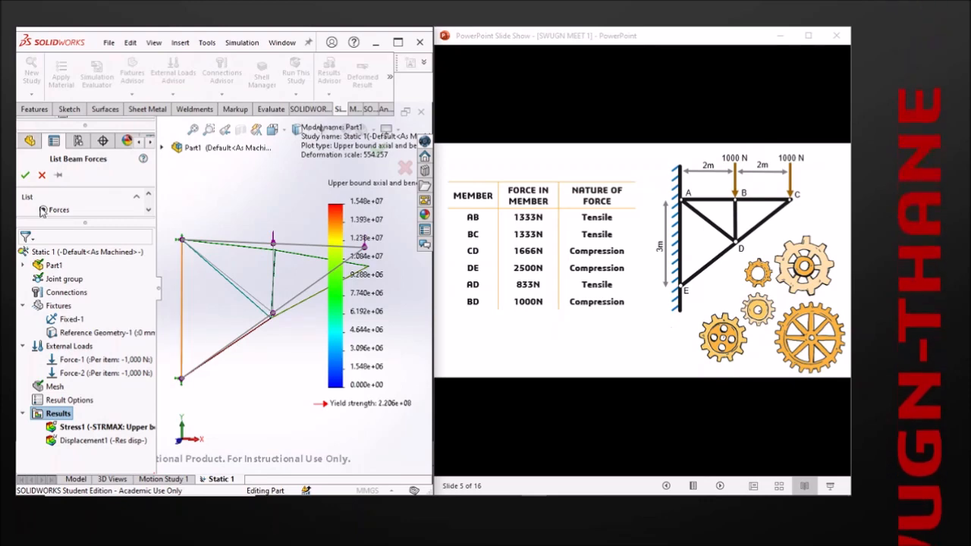
{"action": "left_click_drag", "start_coordinate": [108, 222], "coordinate": [100, 282]}
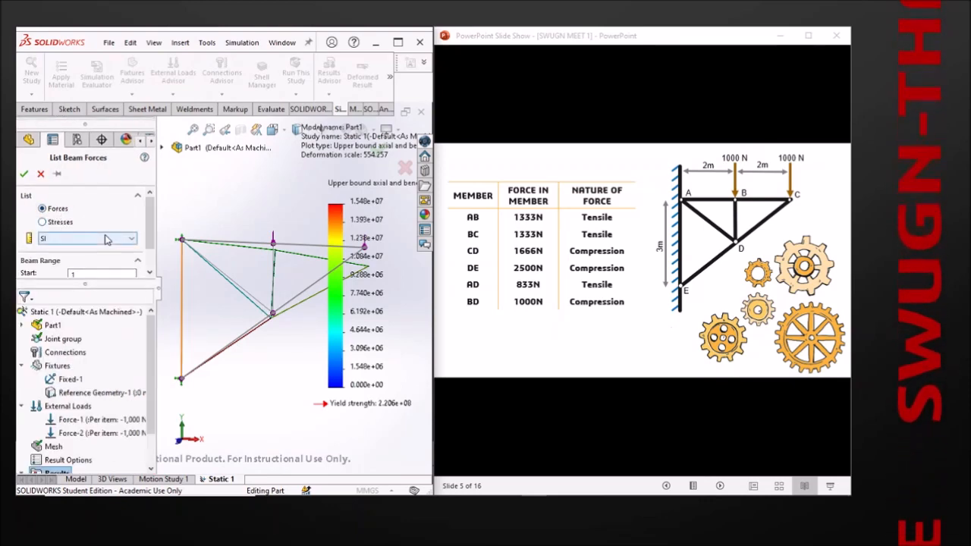
{"action": "left_click", "coordinate": [24, 174]}
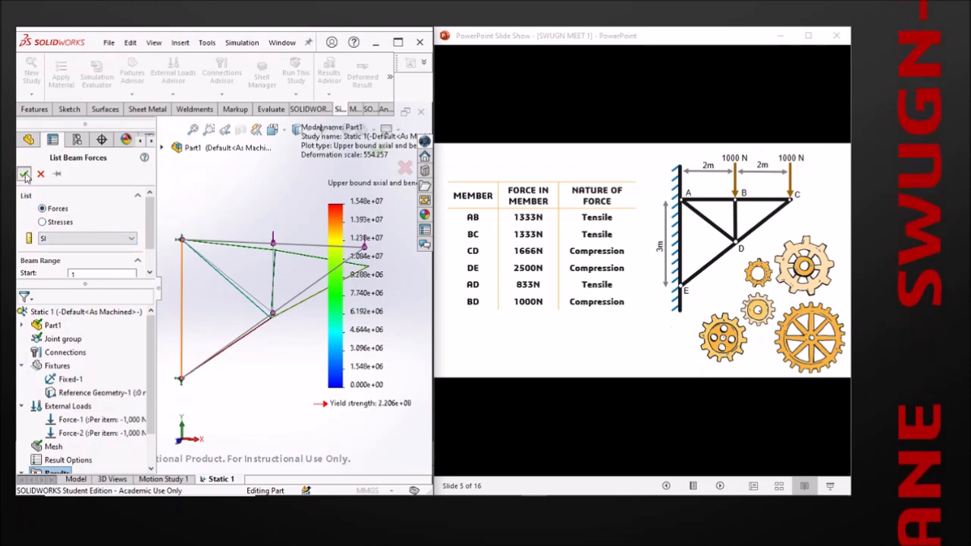
{"action": "left_click_drag", "start_coordinate": [267, 280], "coordinate": [181, 47]}
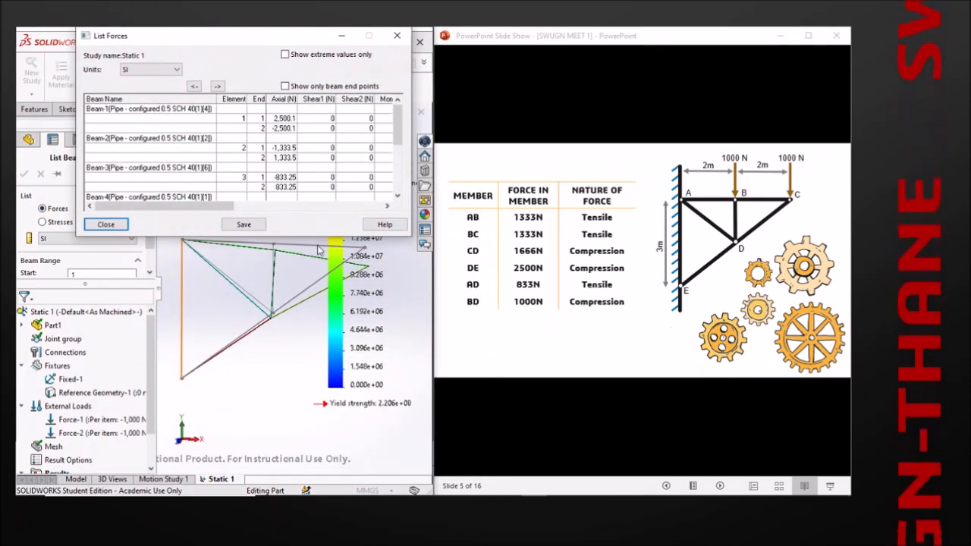
{"action": "left_click", "coordinate": [284, 55]}
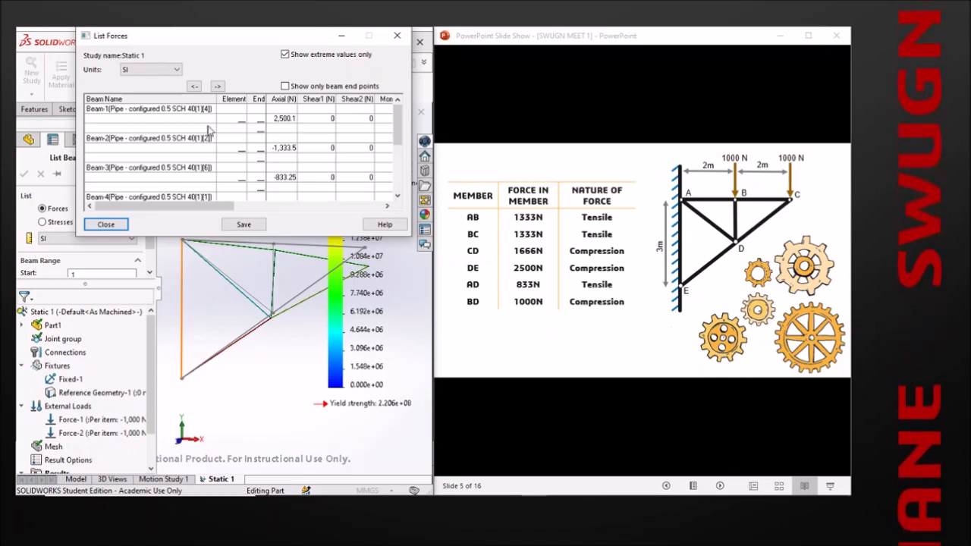
- Compare the axial forces of Beam-1 and Beam-2 with the slide's values for members DE and BC
{"action": "left_click", "coordinate": [111, 114]}
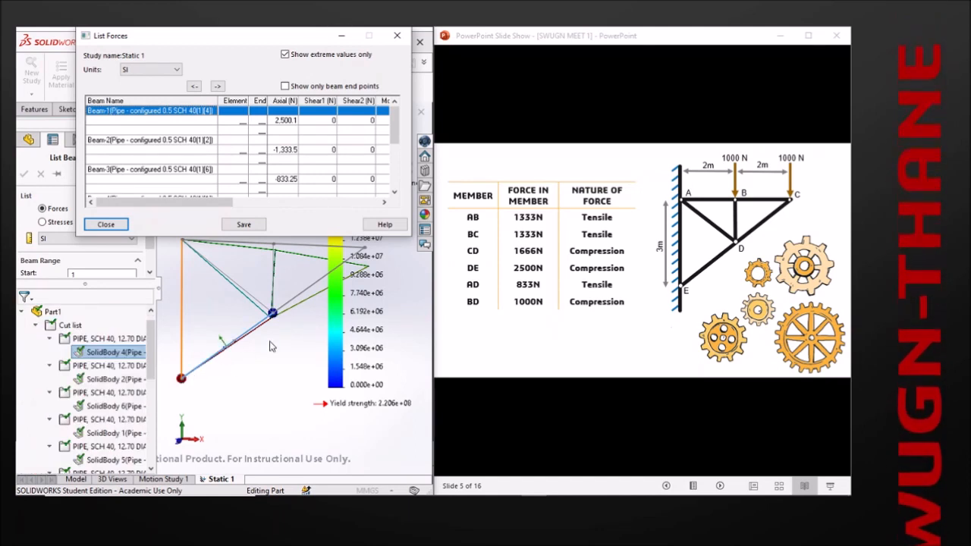
{"action": "left_click", "coordinate": [288, 122]}
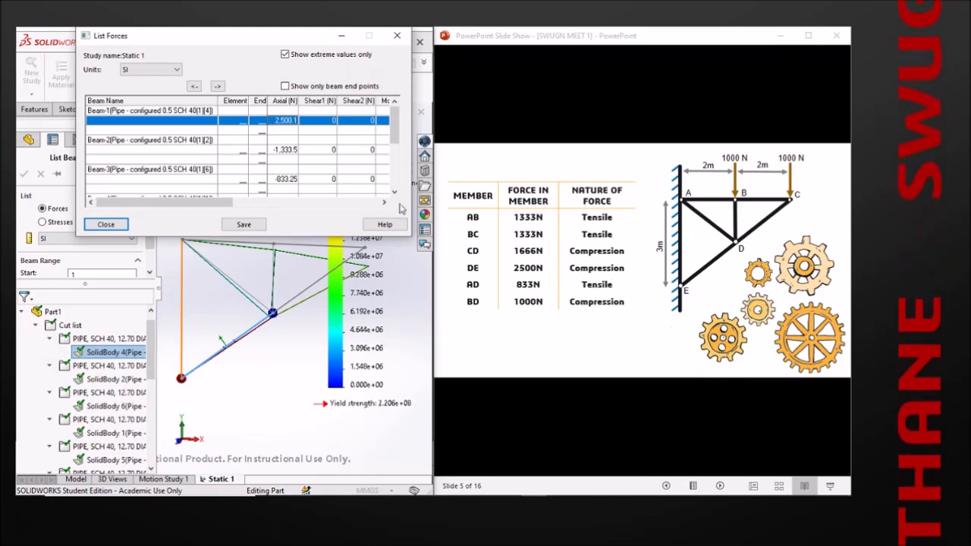
{"action": "left_click", "coordinate": [282, 152]}
{"action": "left_click", "coordinate": [196, 144]}
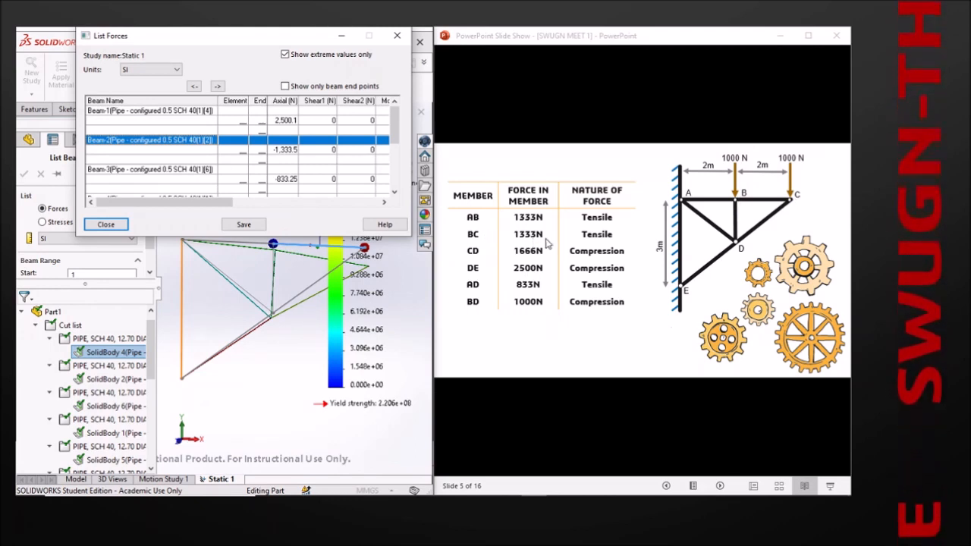
{"action": "left_click", "coordinate": [286, 151]}
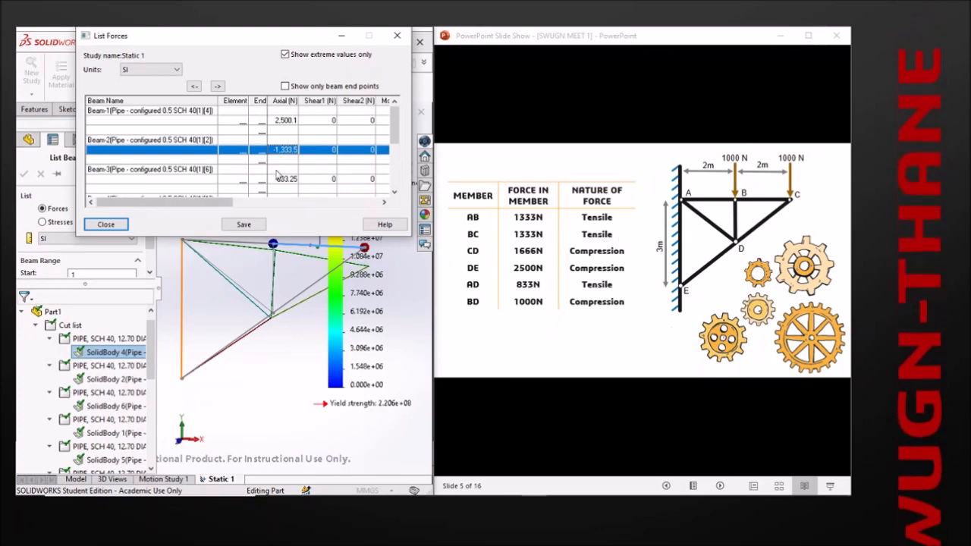
- Compare the axial forces of Beam-3 and Beam-4 with the slide's values for members AD and AB
{"action": "scroll", "coordinate": [277, 176], "scroll_direction": "down", "scroll_amount": 1}
{"action": "left_click", "coordinate": [197, 142]}
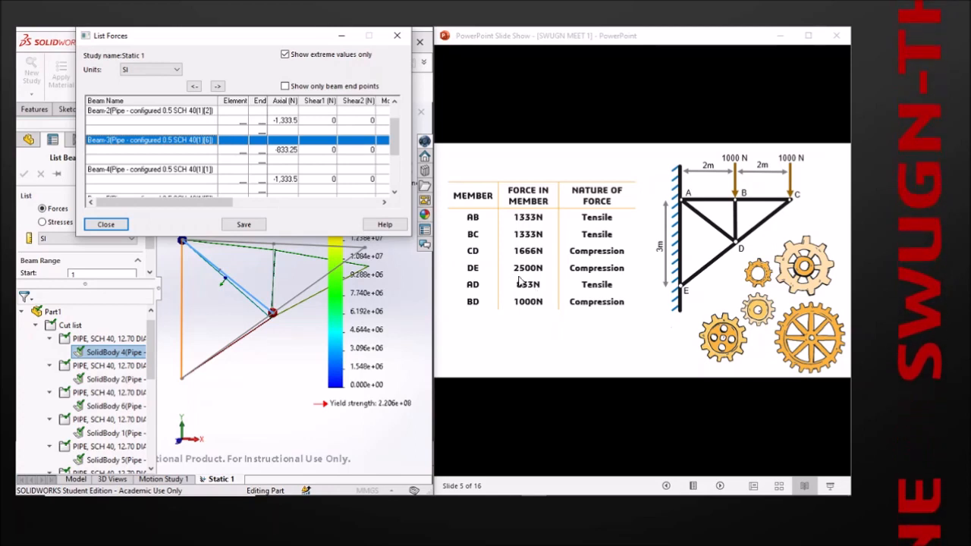
{"action": "left_click", "coordinate": [194, 171]}
{"action": "scroll", "coordinate": [301, 186], "scroll_direction": "down", "scroll_amount": 3}
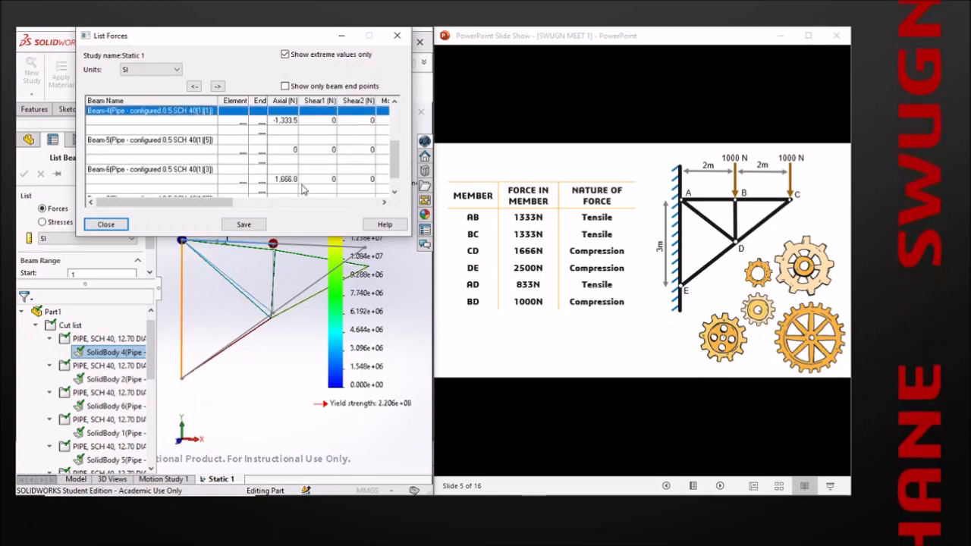
- Check the axial forces of Beam-5, Beam-6 and Beam-7 against the truss diagram and slide table, and close the force list
{"action": "left_click", "coordinate": [194, 113]}
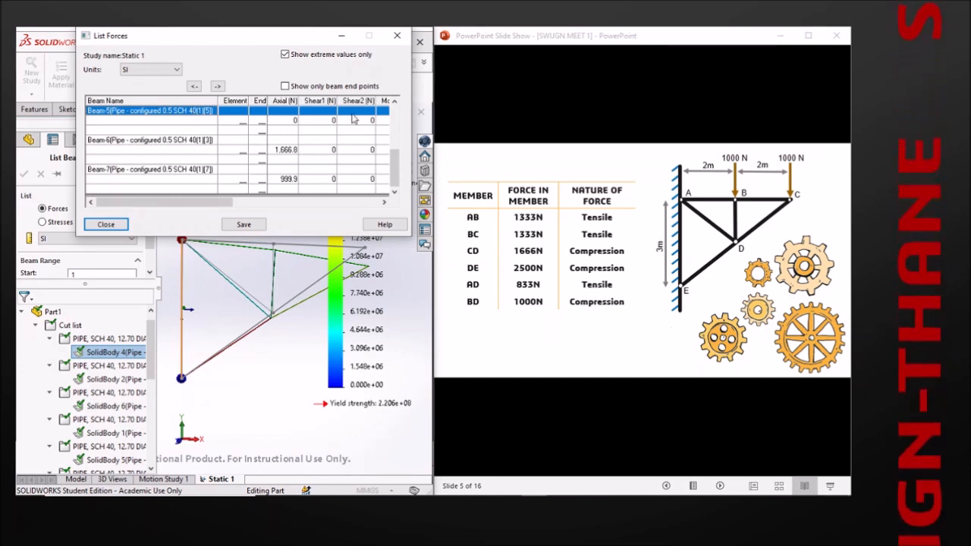
{"action": "left_click", "coordinate": [295, 121]}
{"action": "left_click", "coordinate": [292, 150]}
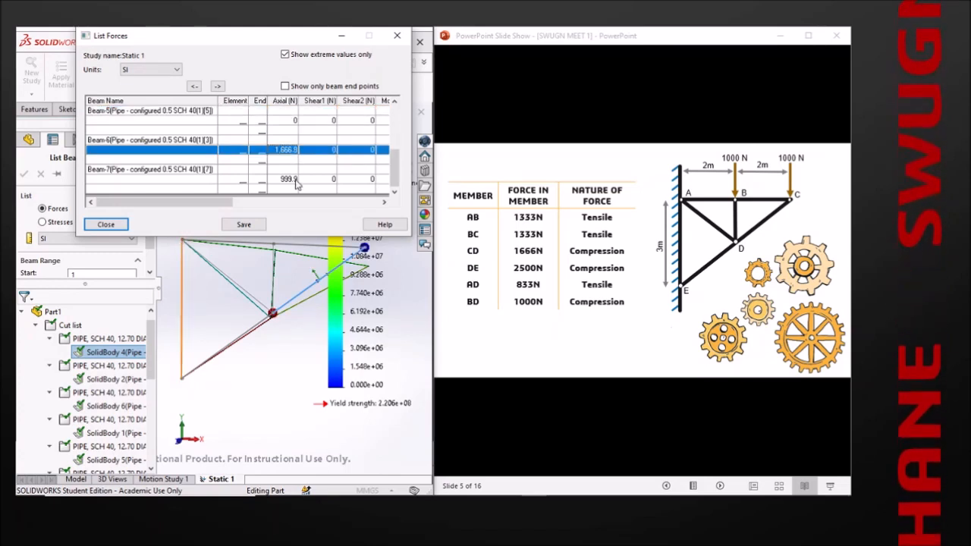
{"action": "left_click", "coordinate": [295, 179]}
{"action": "left_click", "coordinate": [168, 170]}
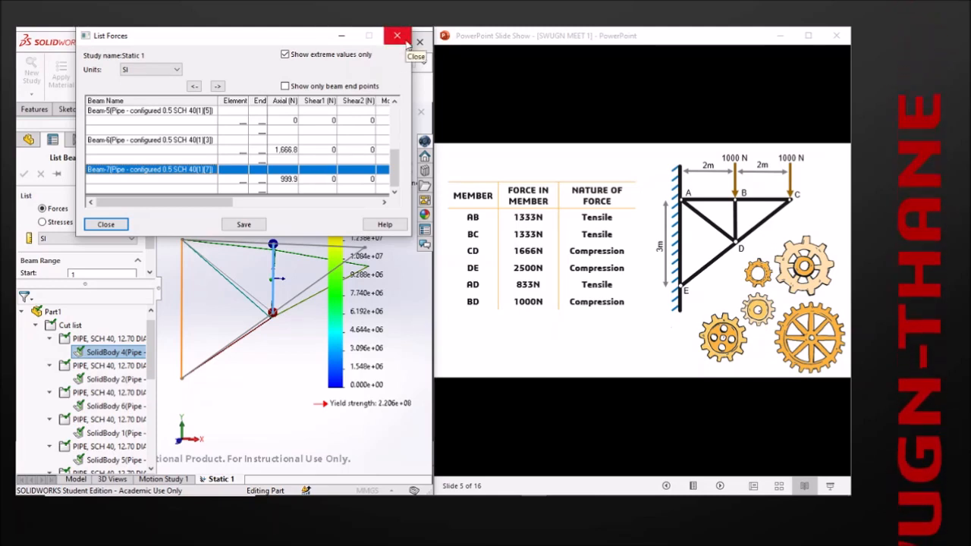
{"action": "left_click_drag", "start_coordinate": [294, 43], "coordinate": [281, 95]}
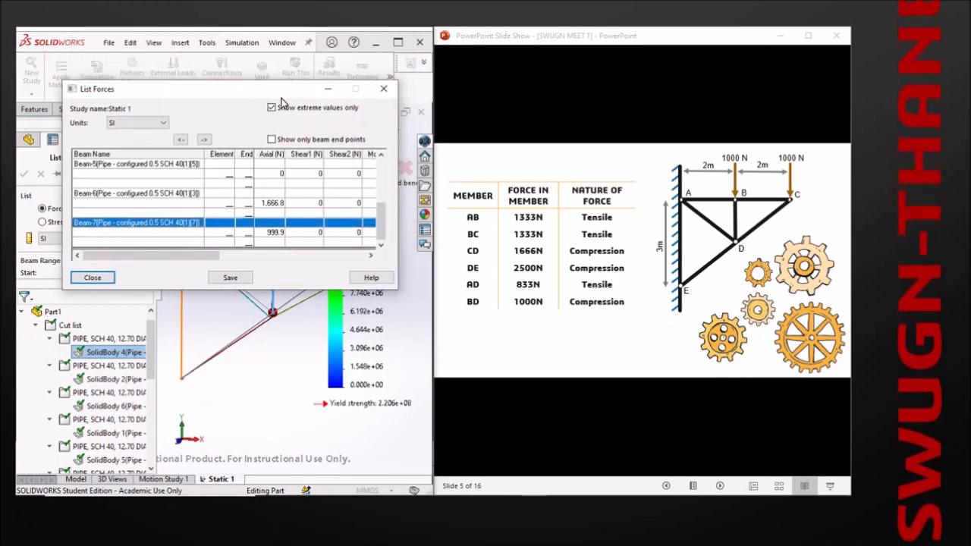
{"action": "left_click", "coordinate": [383, 90]}
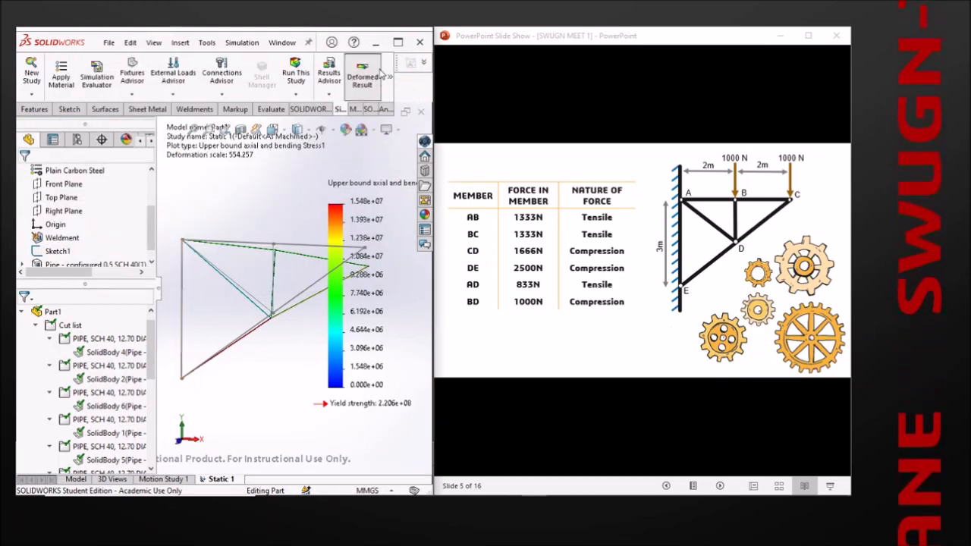
- Maximize the PowerPoint slide show window and return the presentation to normal editing view
{"action": "left_click", "coordinate": [809, 36]}
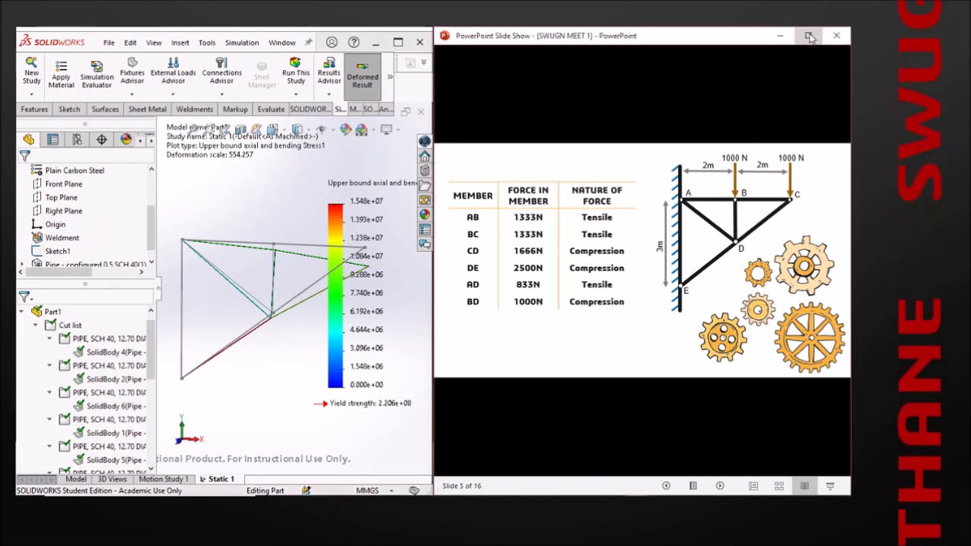
{"action": "left_click", "coordinate": [809, 36]}
{"action": "mouse_move", "coordinate": [525, 487]}
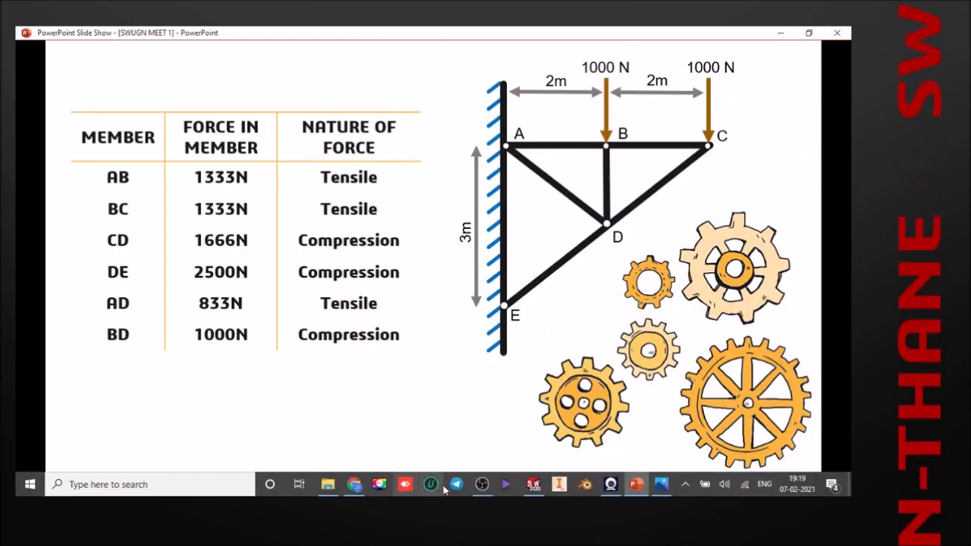
{"action": "left_click", "coordinate": [531, 485]}
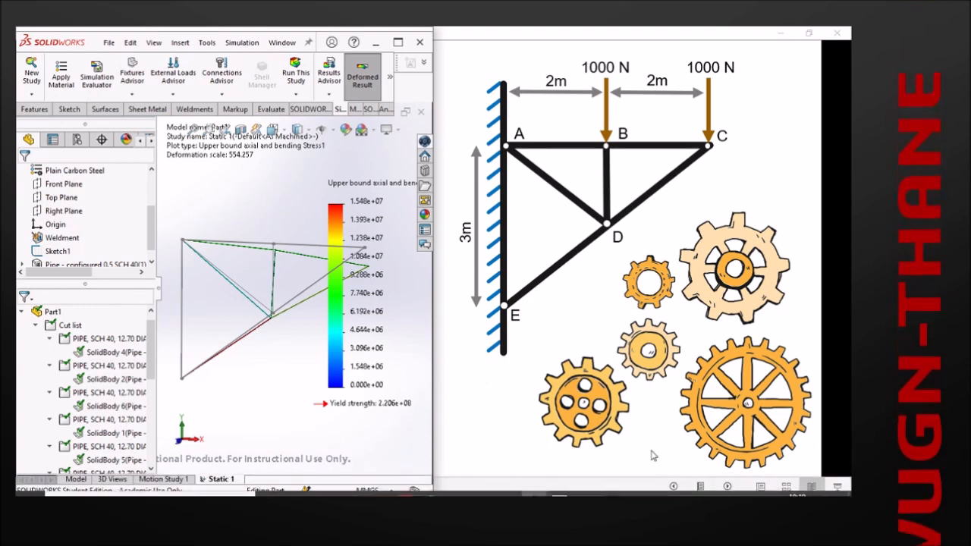
{"action": "left_click", "coordinate": [757, 486]}
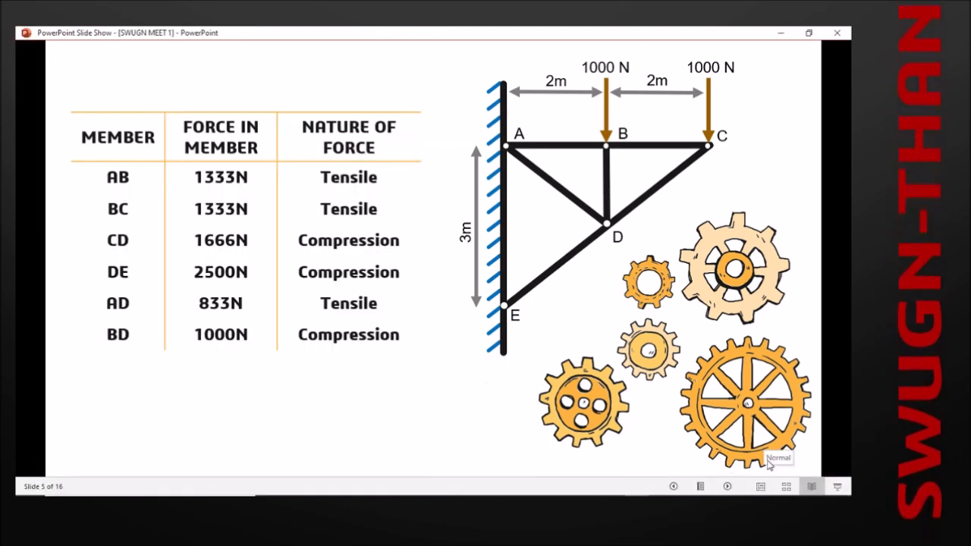
{"action": "left_click", "coordinate": [763, 483]}
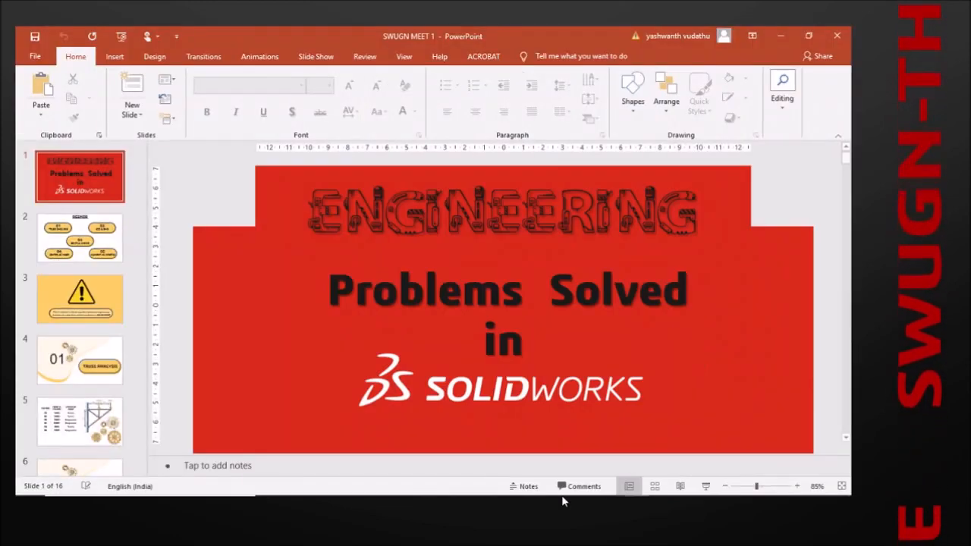
- Switch back to SOLIDWORKS with its window maximized and examine the truss's deformed stress plot from an angled view
{"action": "left_click", "coordinate": [533, 492]}
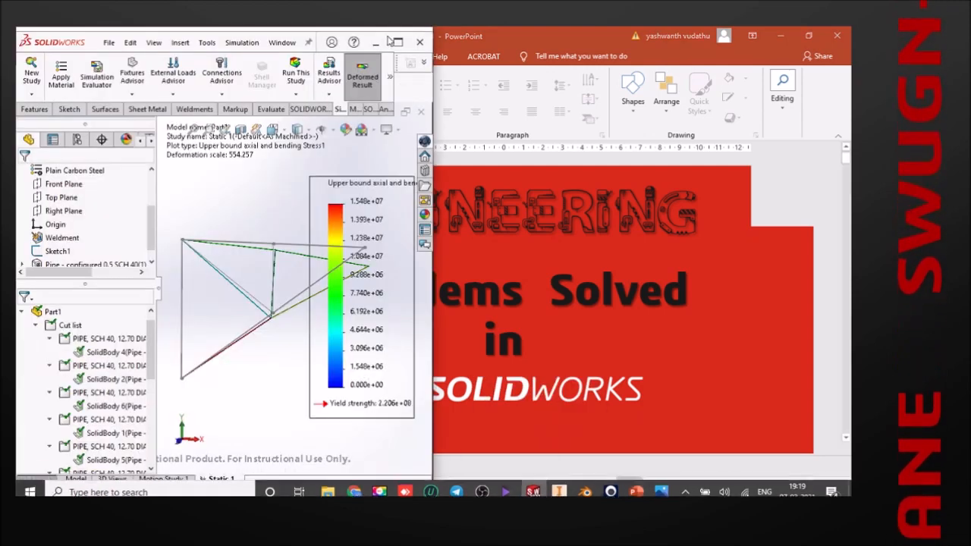
{"action": "left_click", "coordinate": [395, 42]}
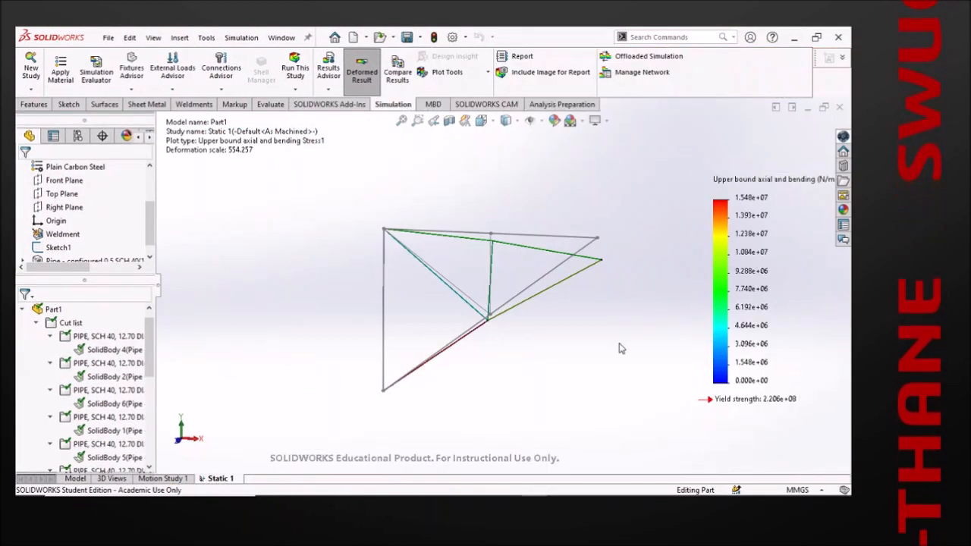
{"action": "scroll", "coordinate": [455, 291], "scroll_direction": "up", "scroll_amount": 2}
{"action": "middle_click_drag", "start_coordinate": [456, 296], "coordinate": [523, 244]}
{"action": "scroll", "coordinate": [474, 282], "scroll_direction": "down", "scroll_amount": 2}
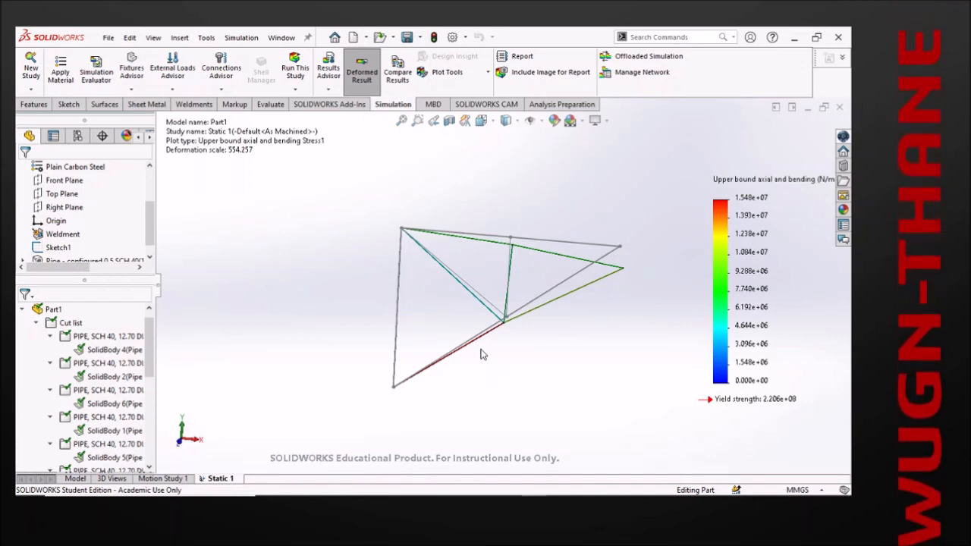
{"action": "middle_click_drag", "start_coordinate": [574, 223], "coordinate": [541, 200]}
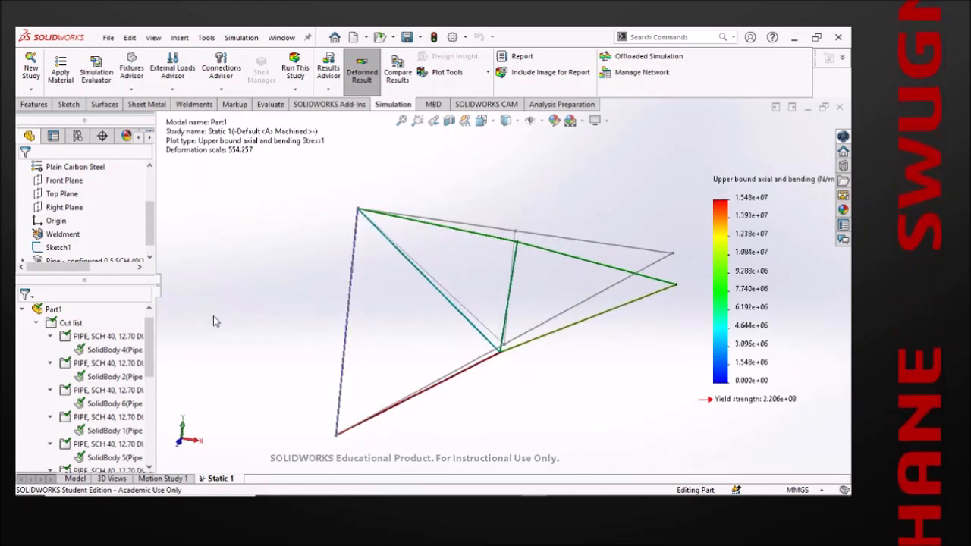
{"action": "mouse_move", "coordinate": [469, 491]}
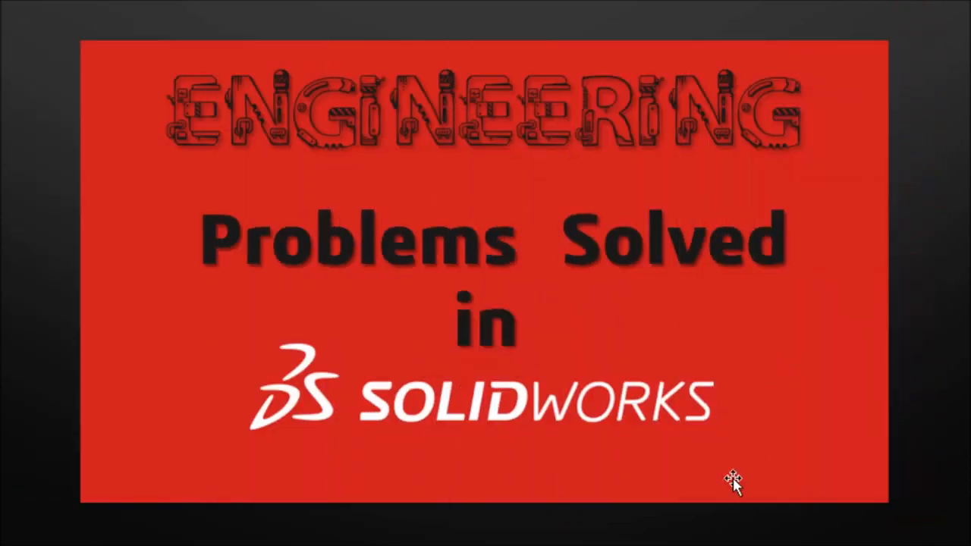
- Advance the presentation to the SFD & BMD section and its cantilever beam problem with shear force and bending moment diagrams
{"action": "scroll", "coordinate": [732, 464], "scroll_direction": "down", "scroll_amount": 3}
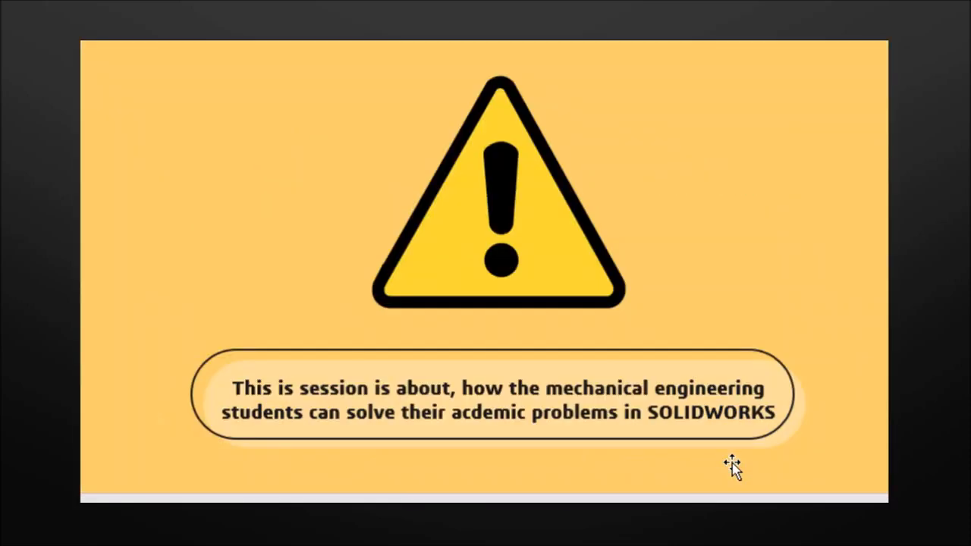
{"action": "scroll", "coordinate": [732, 460], "scroll_direction": "down", "scroll_amount": 1}
{"action": "scroll", "coordinate": [732, 460], "scroll_direction": "down", "scroll_amount": 1}
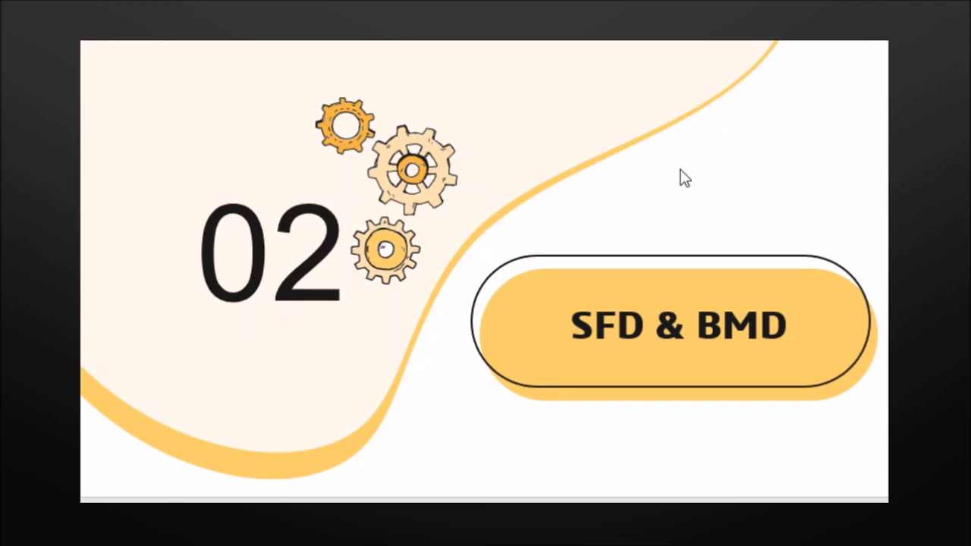
{"action": "scroll", "coordinate": [685, 176], "scroll_direction": "down", "scroll_amount": 1}
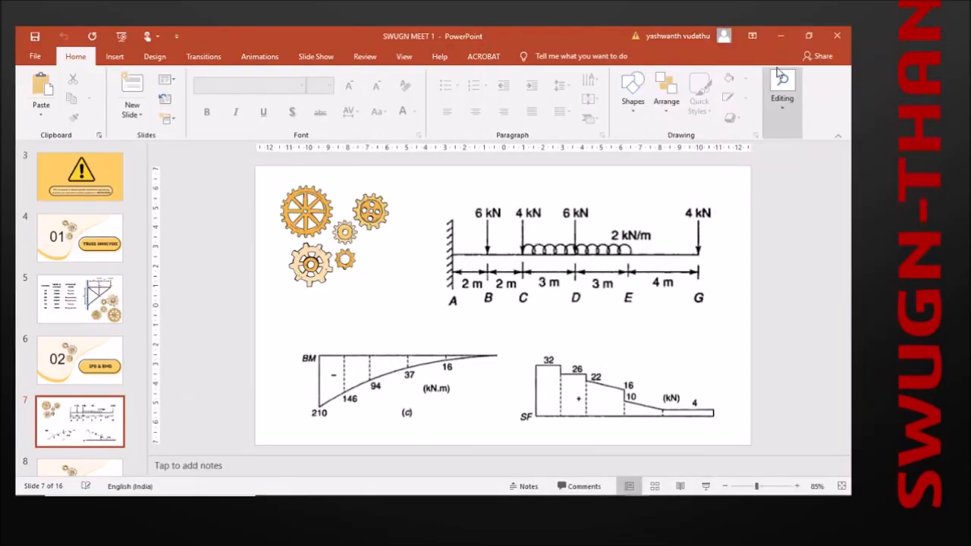
- Switch to SOLIDWORKS, minimize the truss part's document and create a new part
{"action": "left_click", "coordinate": [543, 490]}
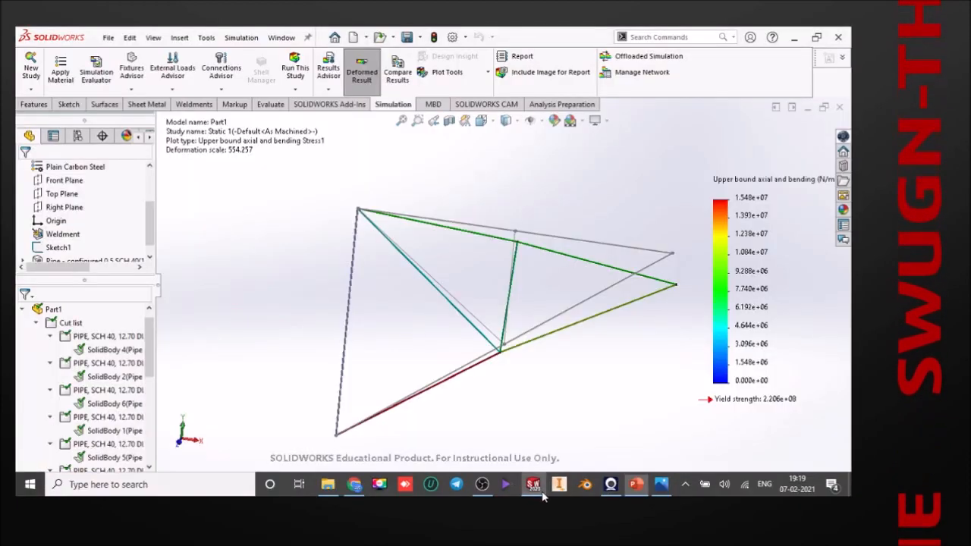
{"action": "left_click", "coordinate": [807, 107]}
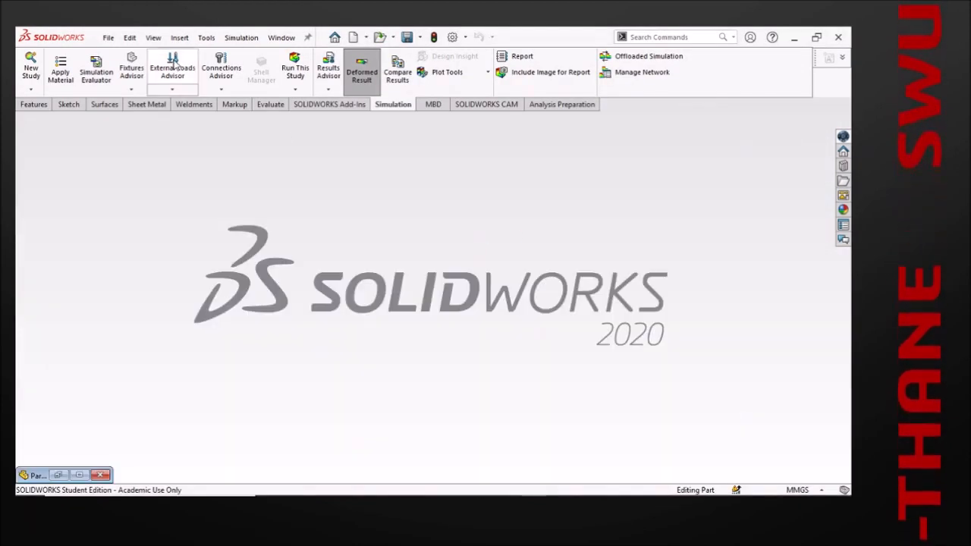
{"action": "left_click", "coordinate": [110, 39]}
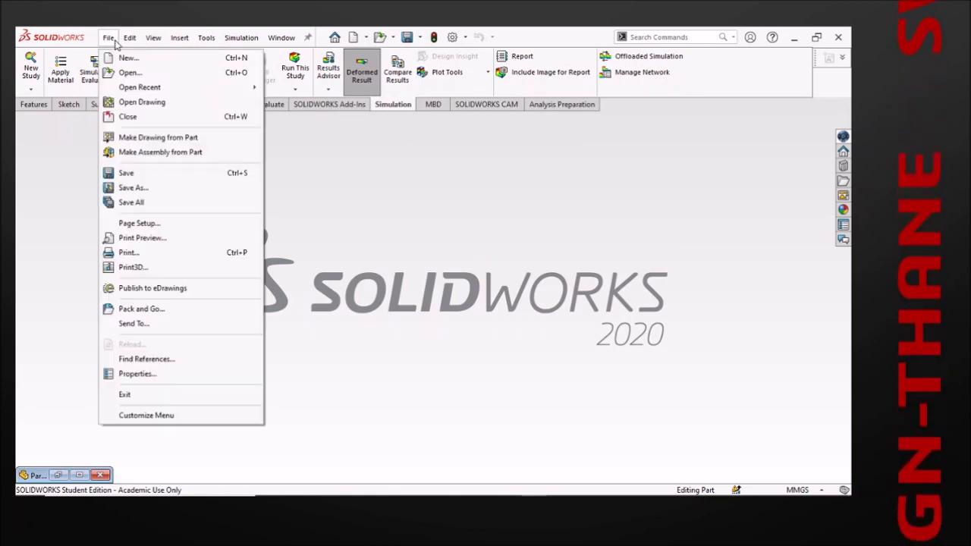
{"action": "left_click", "coordinate": [122, 56]}
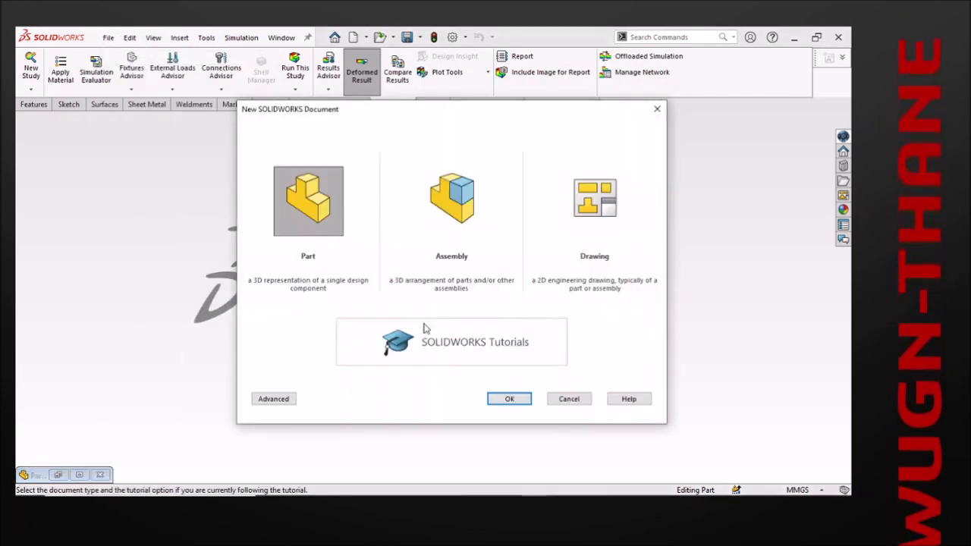
{"action": "left_click", "coordinate": [508, 399]}
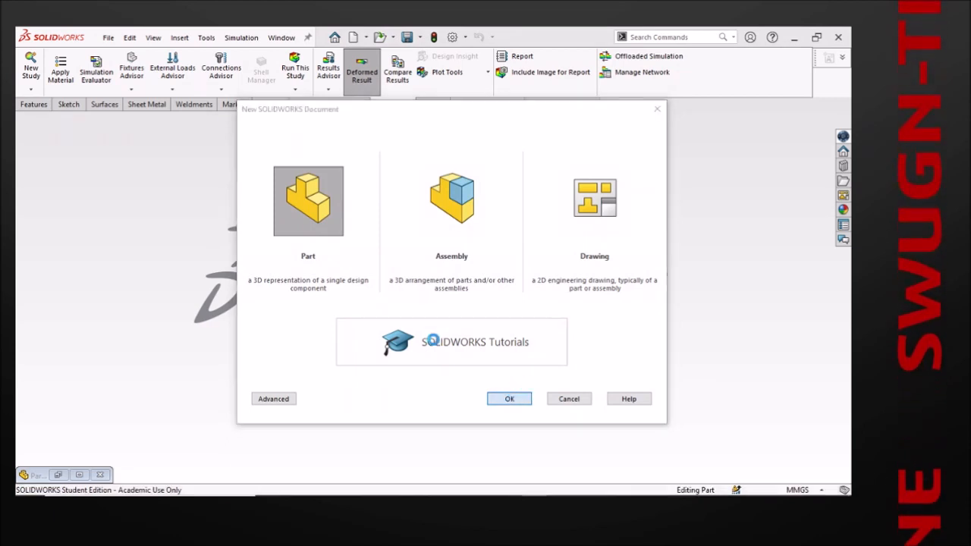
- Take the SOLIDWORKS window out of full screen and dock the bm.png beam diagram from Photos on half of the screen
{"action": "left_click_drag", "start_coordinate": [512, 36], "coordinate": [518, 47]}
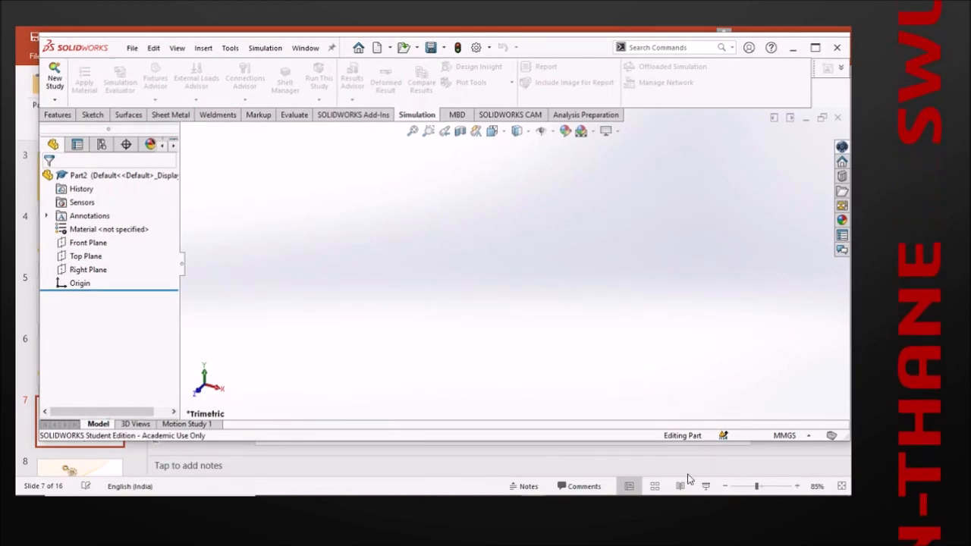
{"action": "left_click", "coordinate": [660, 484]}
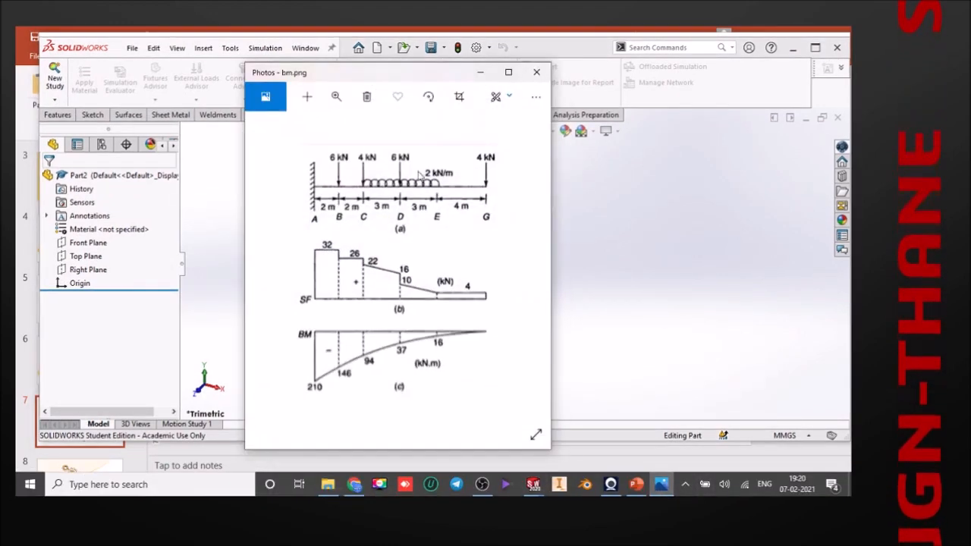
{"action": "left_click_drag", "start_coordinate": [390, 74], "coordinate": [19, 112]}
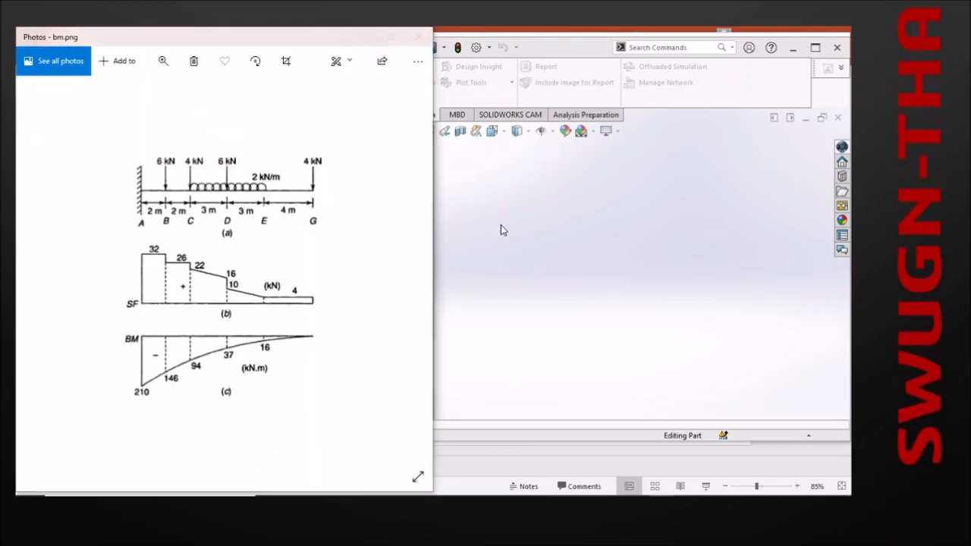
- Dock the SOLIDWORKS window beside the Photos window and resize both so the whole beam diagram and the modelling area are visible
{"action": "left_click", "coordinate": [500, 227]}
{"action": "left_click_drag", "start_coordinate": [544, 50], "coordinate": [852, 121]}
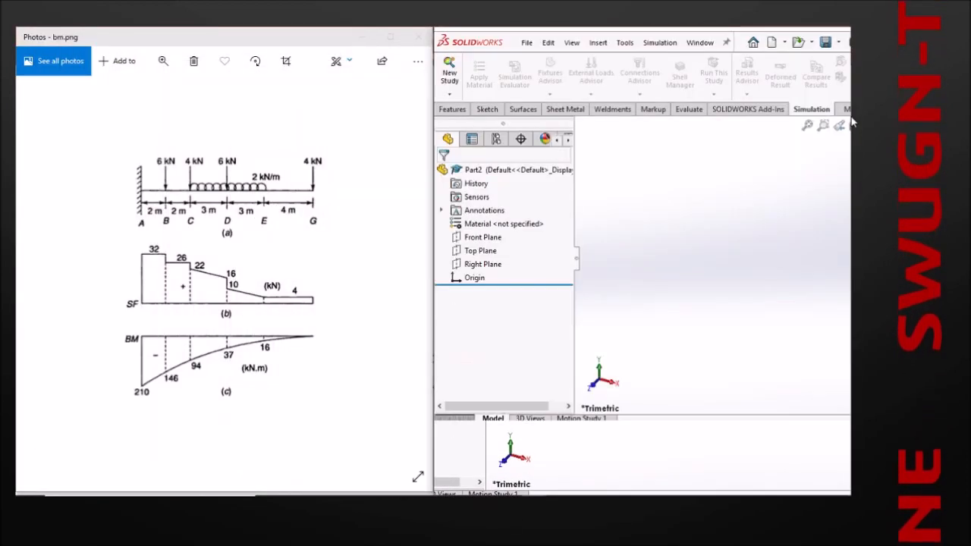
{"action": "left_click_drag", "start_coordinate": [432, 237], "coordinate": [207, 250]}
{"action": "left_click", "coordinate": [109, 240]}
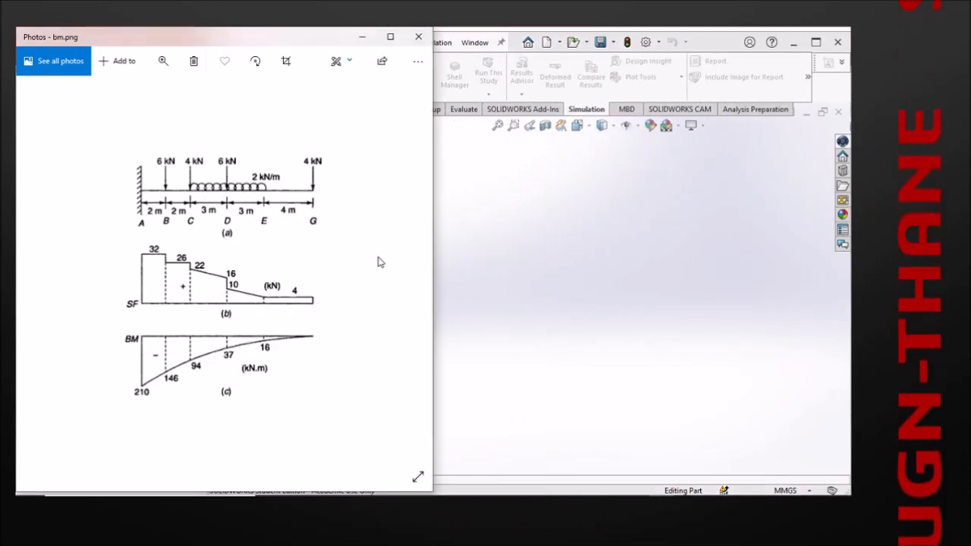
{"action": "left_click_drag", "start_coordinate": [436, 265], "coordinate": [285, 265]}
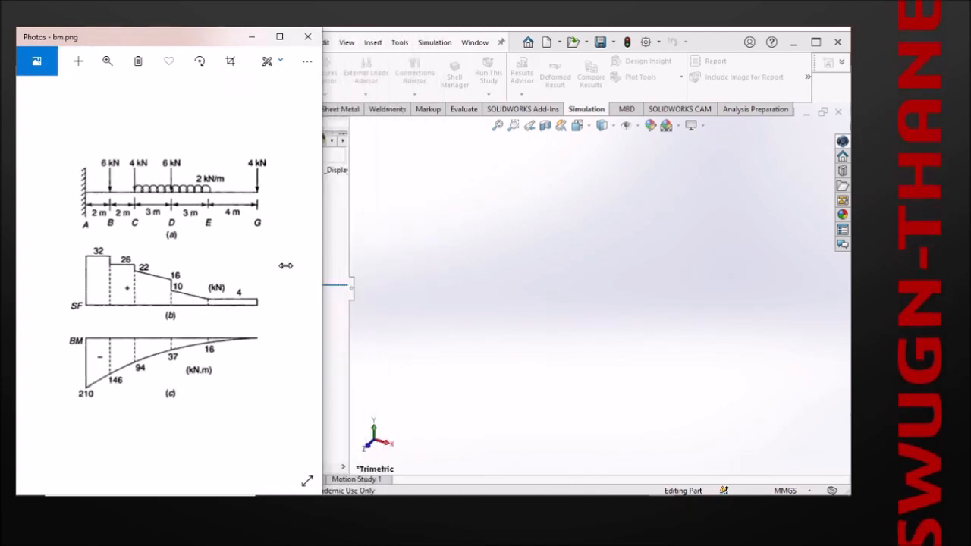
{"action": "left_click", "coordinate": [425, 264]}
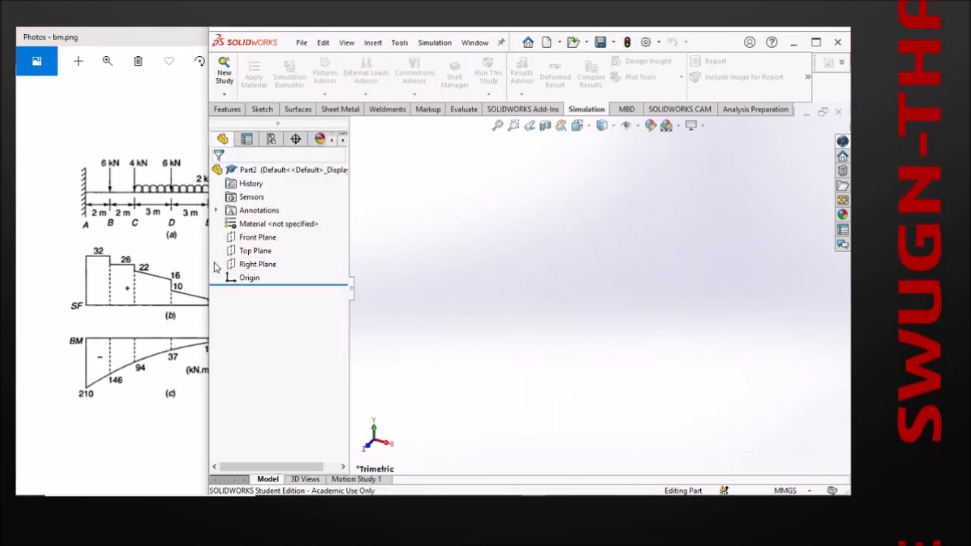
{"action": "left_click_drag", "start_coordinate": [208, 263], "coordinate": [274, 267]}
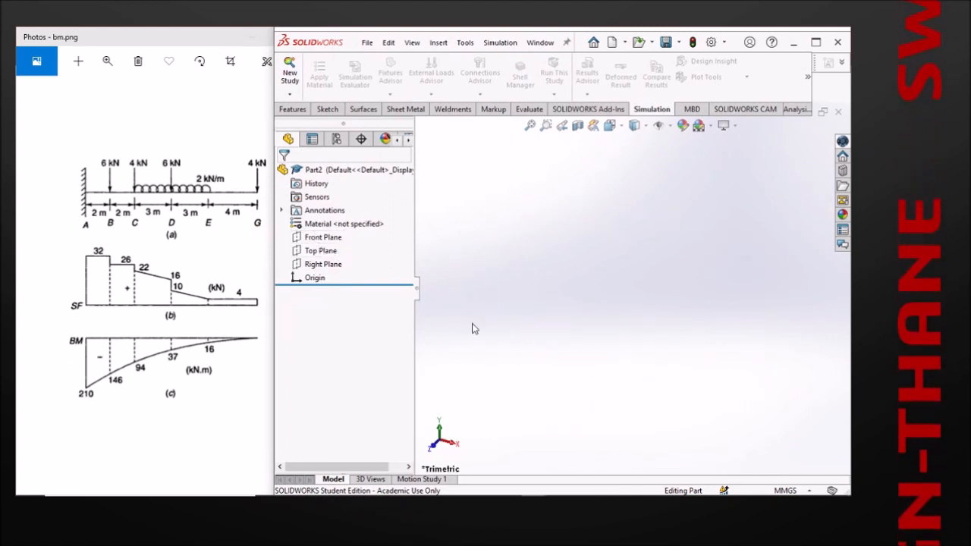
- Start a sketch on the Front Plane and draw a horizontal line about 40 mm long from the origin
{"action": "left_click", "coordinate": [322, 237]}
{"action": "left_click", "coordinate": [332, 221]}
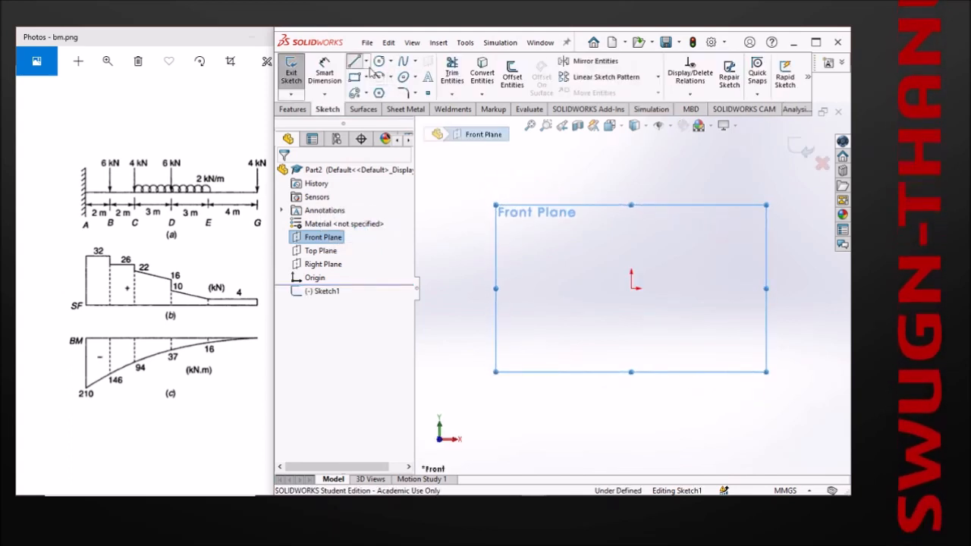
{"action": "left_click", "coordinate": [357, 66]}
{"action": "scroll", "coordinate": [739, 307], "scroll_direction": "up", "scroll_amount": 2}
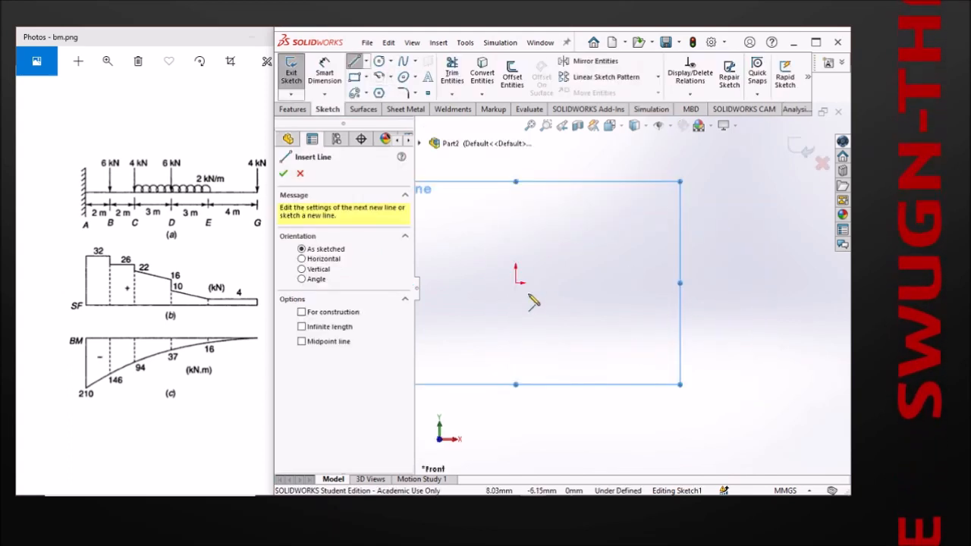
{"action": "left_click", "coordinate": [516, 282]}
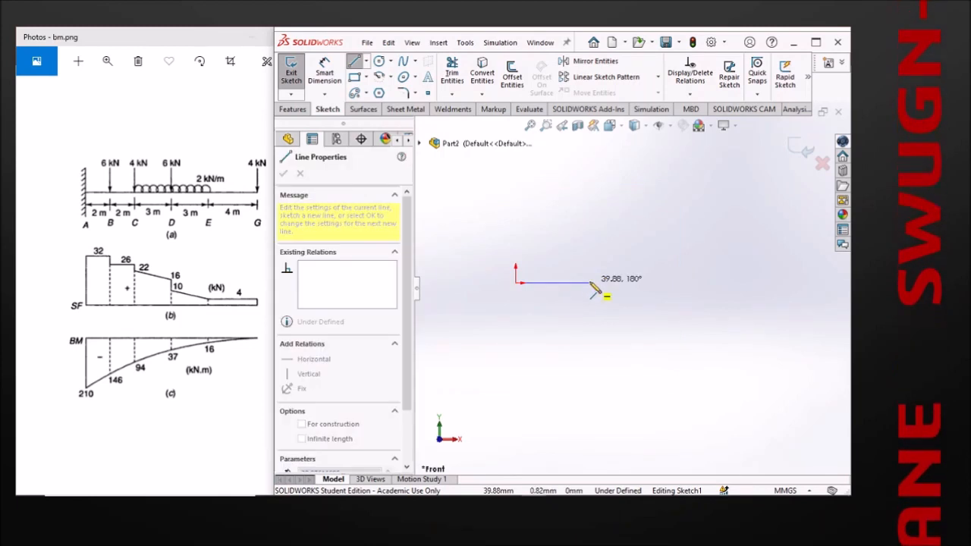
{"action": "left_click", "coordinate": [590, 282]}
{"action": "key", "text": "Escape"}
- Dimension the horizontal line from the origin to 2000 mm as beam segment AB
{"action": "right_click_drag", "start_coordinate": [596, 305], "coordinate": [560, 233]}
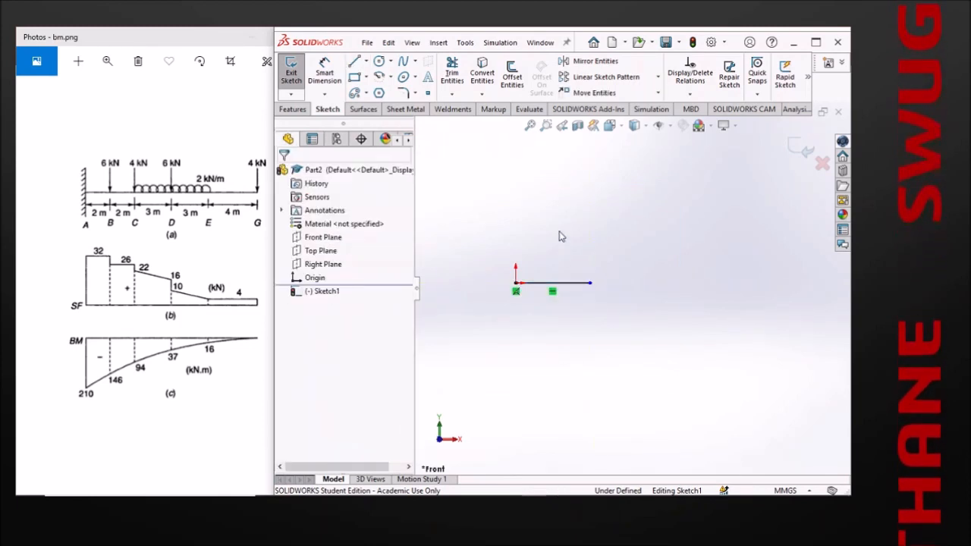
{"action": "left_click", "coordinate": [575, 283]}
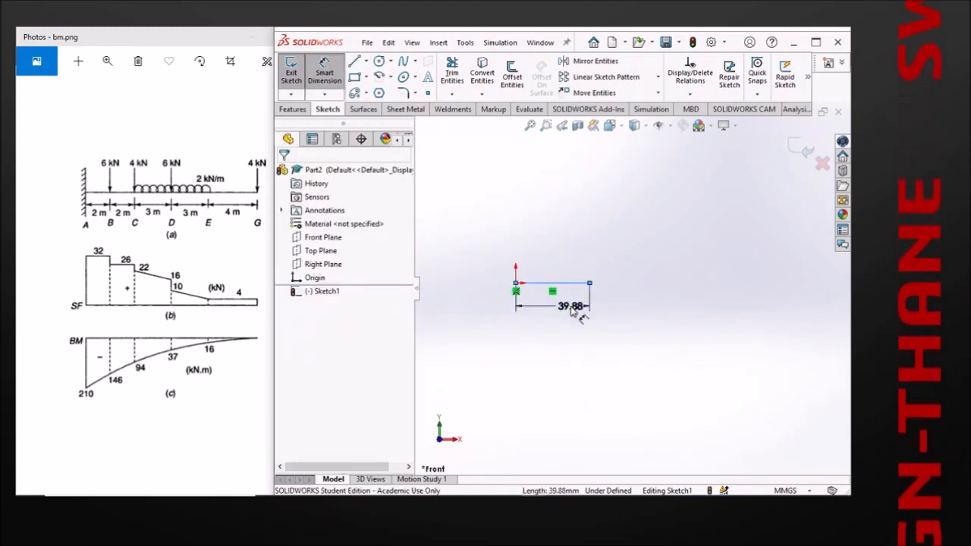
{"action": "left_click", "coordinate": [573, 309]}
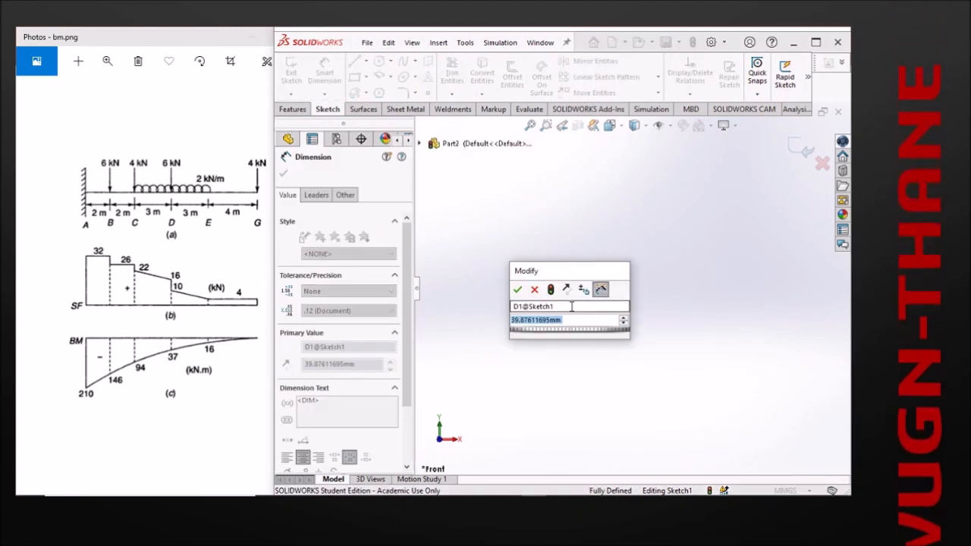
{"action": "type", "text": "2000"}
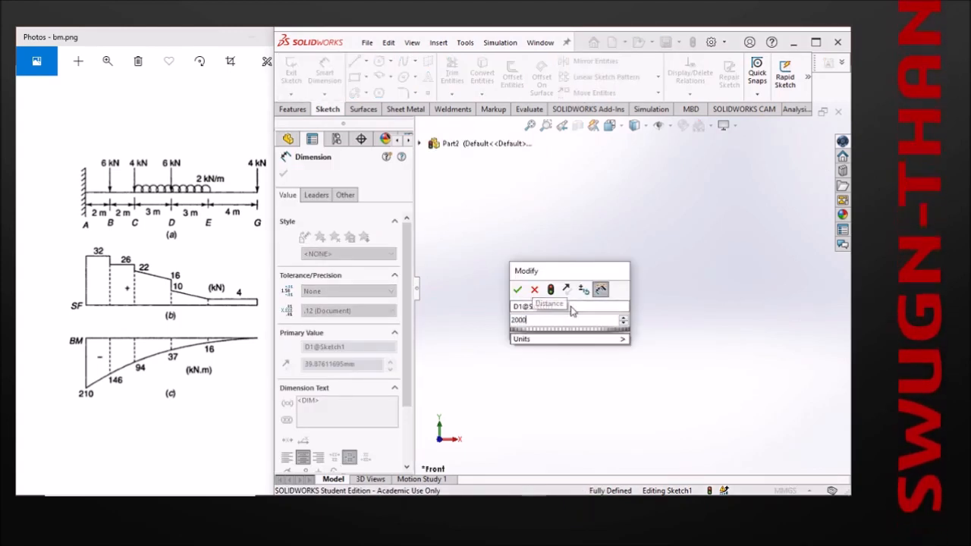
{"action": "key", "text": "Return"}
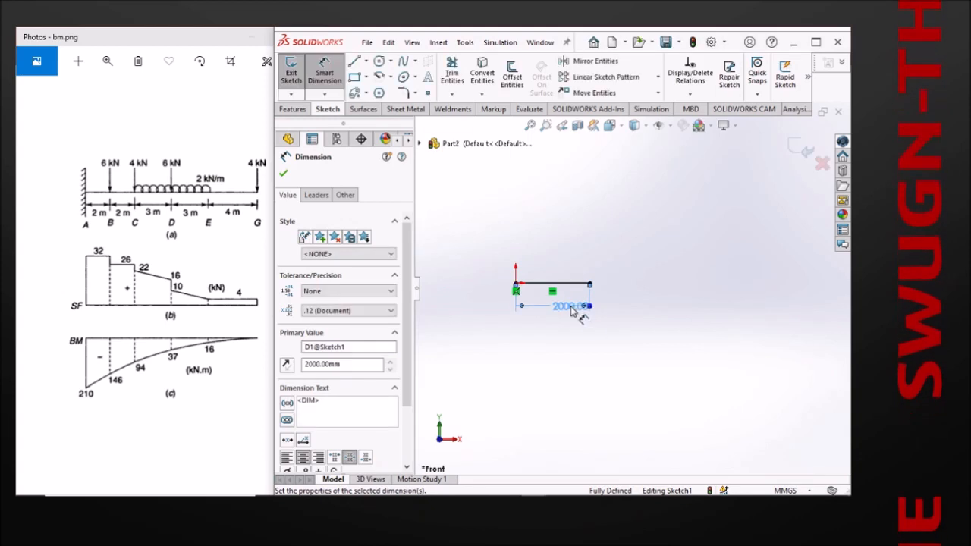
- Sketch four more collinear horizontal lines end to end from the 2000 mm line for the remaining beam segments
{"action": "key", "text": "l"}
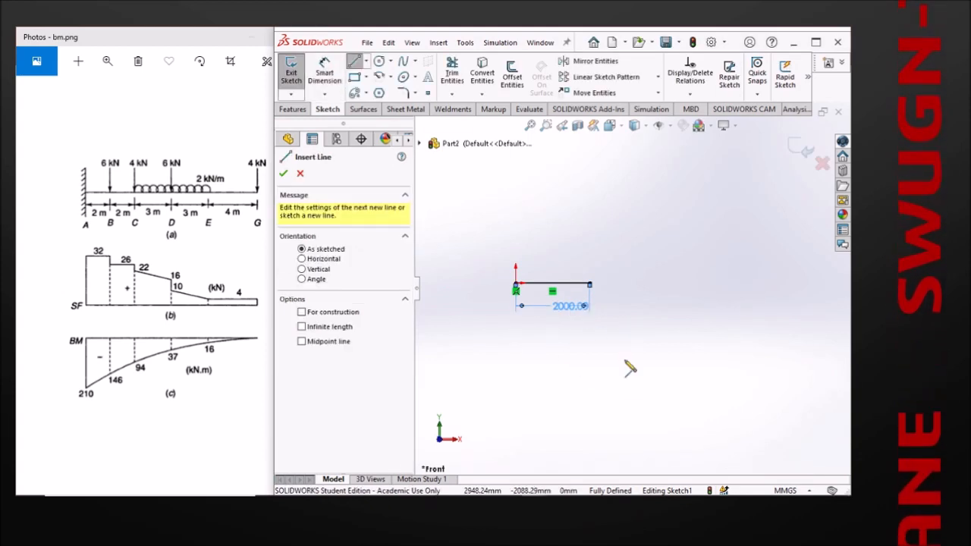
{"action": "left_click", "coordinate": [589, 282]}
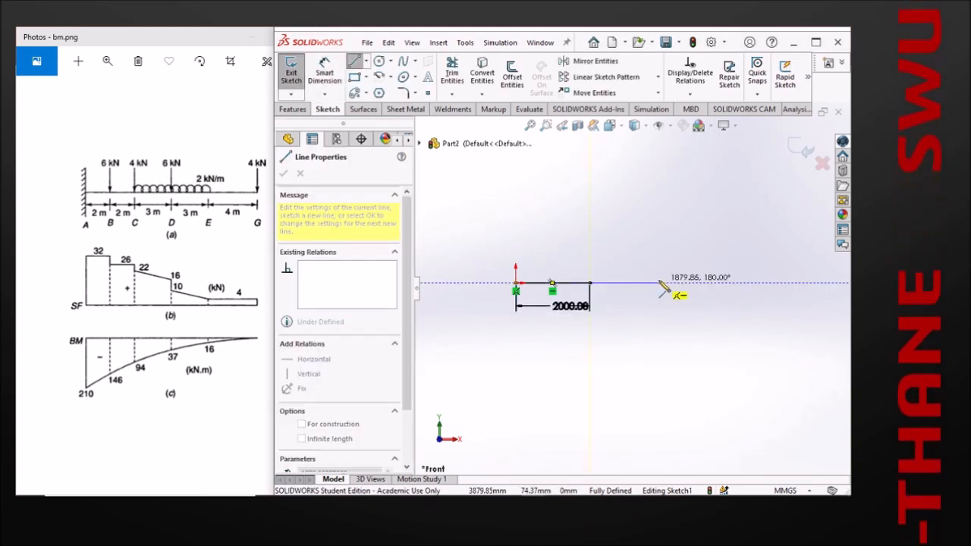
{"action": "left_click", "coordinate": [658, 283]}
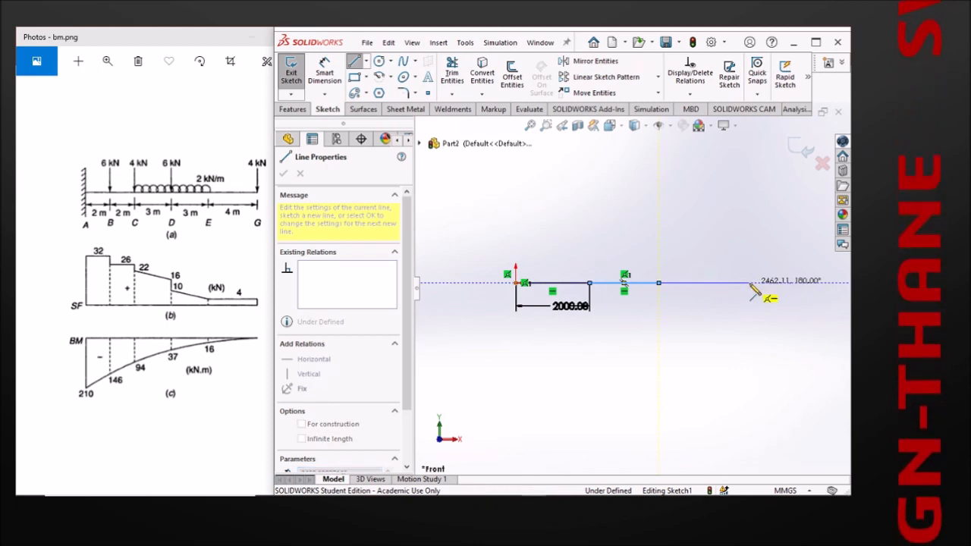
{"action": "left_click", "coordinate": [748, 282]}
{"action": "left_click", "coordinate": [832, 283]}
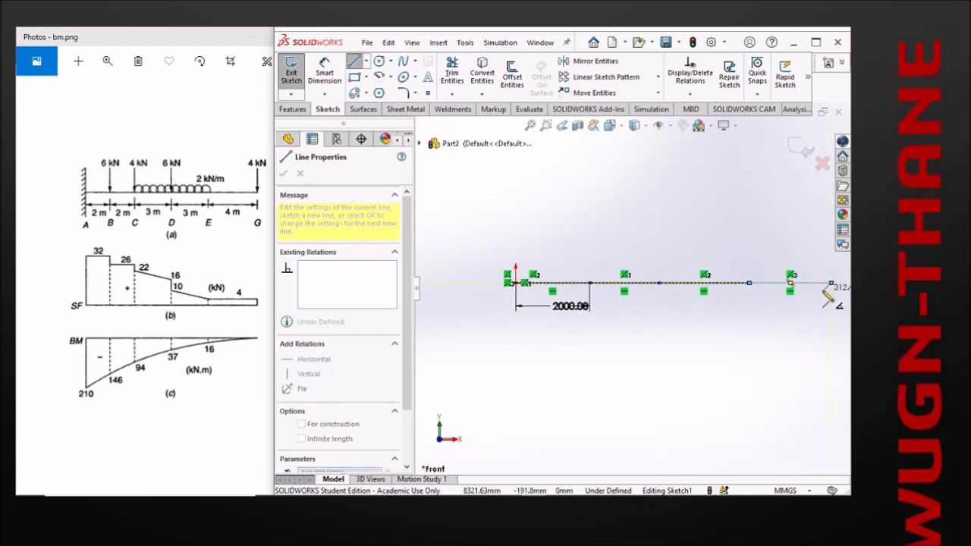
{"action": "scroll", "coordinate": [822, 294], "scroll_direction": "up", "scroll_amount": 3}
{"action": "left_click", "coordinate": [812, 286]}
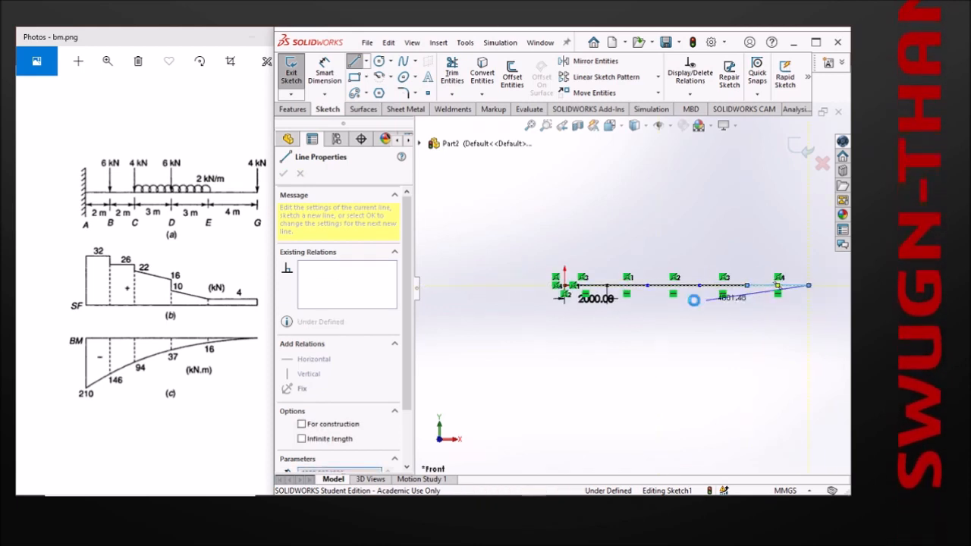
{"action": "key", "text": "Escape"}
- Dimension the second line segment, BC, to 2000 mm
{"action": "scroll", "coordinate": [647, 297], "scroll_direction": "down", "scroll_amount": 3}
{"action": "scroll", "coordinate": [641, 297], "scroll_direction": "down", "scroll_amount": 3}
{"action": "right_click_drag", "start_coordinate": [592, 322], "coordinate": [576, 219]}
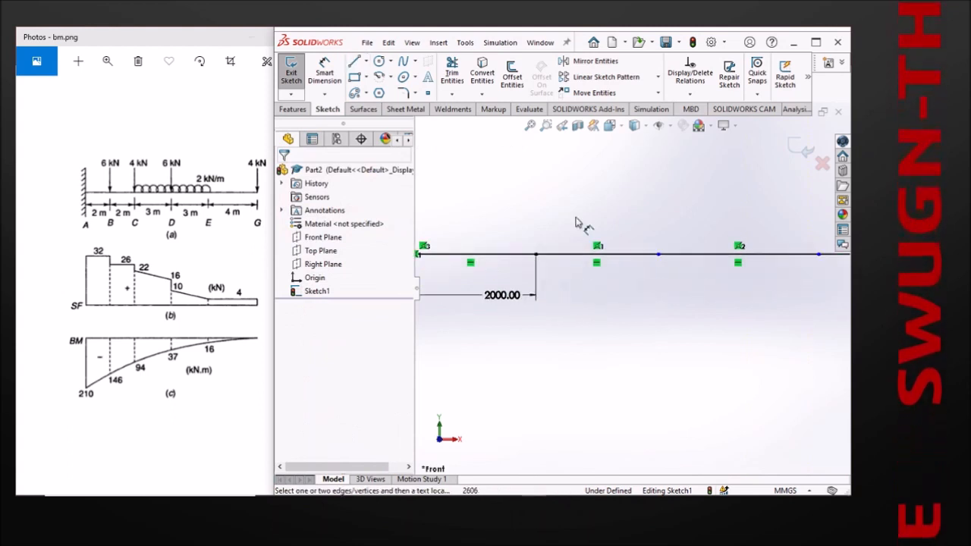
{"action": "left_click", "coordinate": [573, 259]}
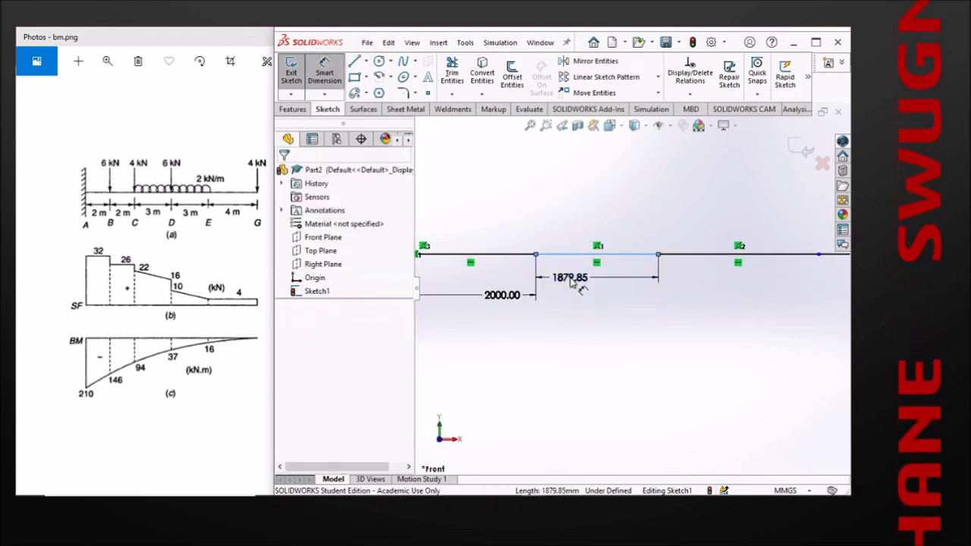
{"action": "left_click", "coordinate": [574, 281]}
{"action": "type", "text": "2000"}
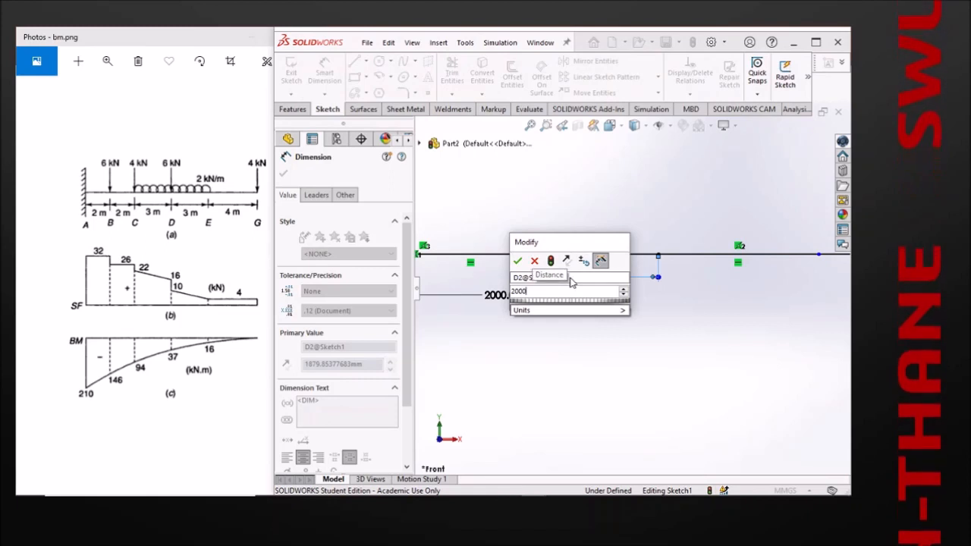
{"action": "key", "text": "Return"}
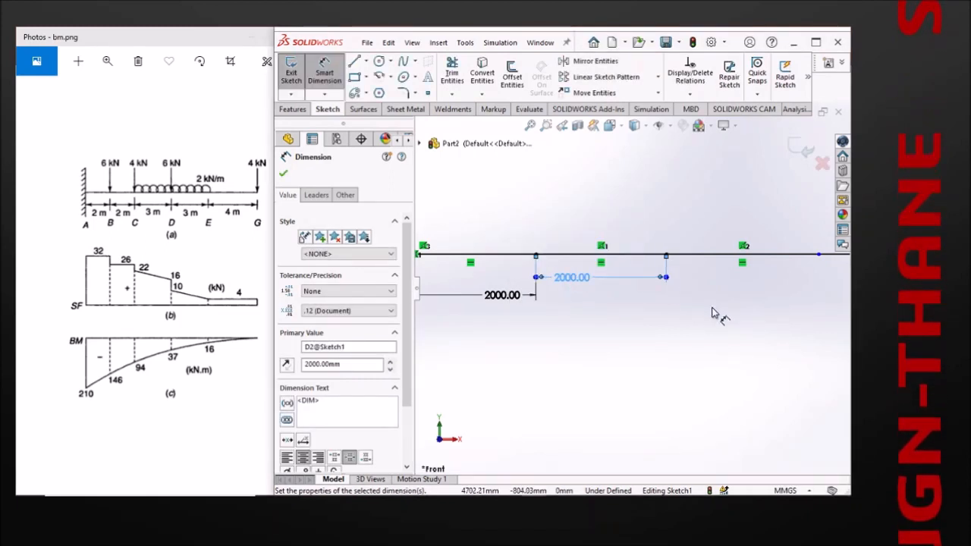
- Dimension the third line segment, CD, to 3000 mm
{"action": "scroll", "coordinate": [714, 312], "scroll_direction": "up", "scroll_amount": 1}
{"action": "left_click", "coordinate": [707, 261]}
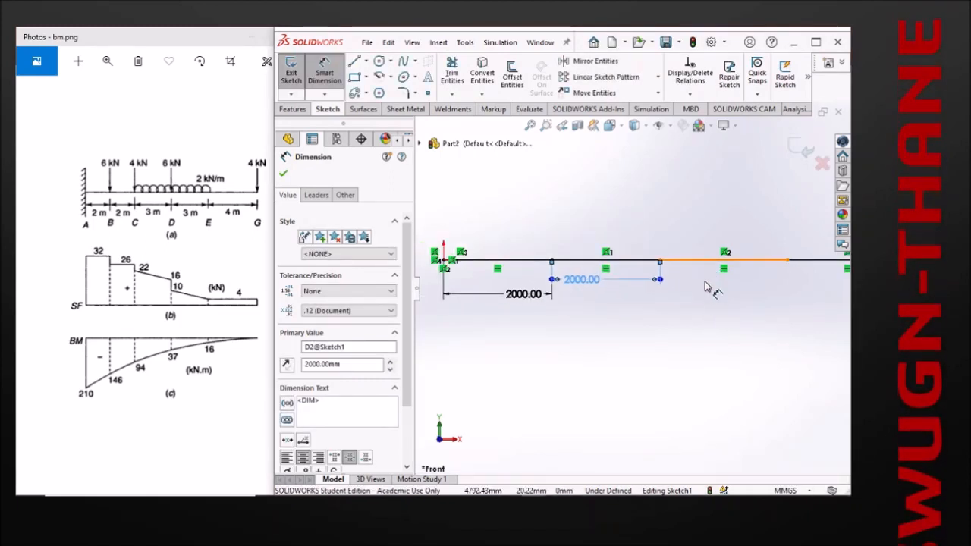
{"action": "left_click", "coordinate": [707, 294]}
{"action": "double_click", "coordinate": [706, 294]}
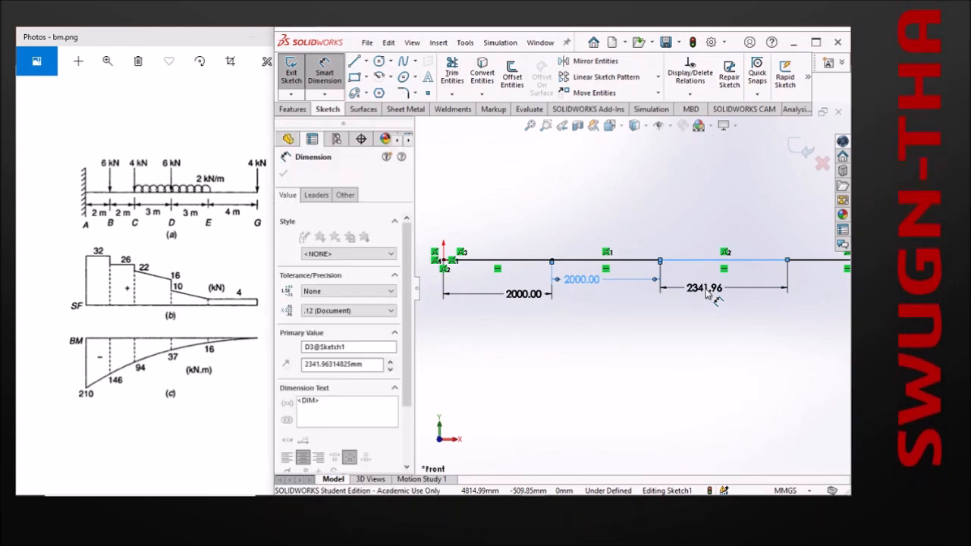
{"action": "type", "text": "3000"}
{"action": "key", "text": "Return"}
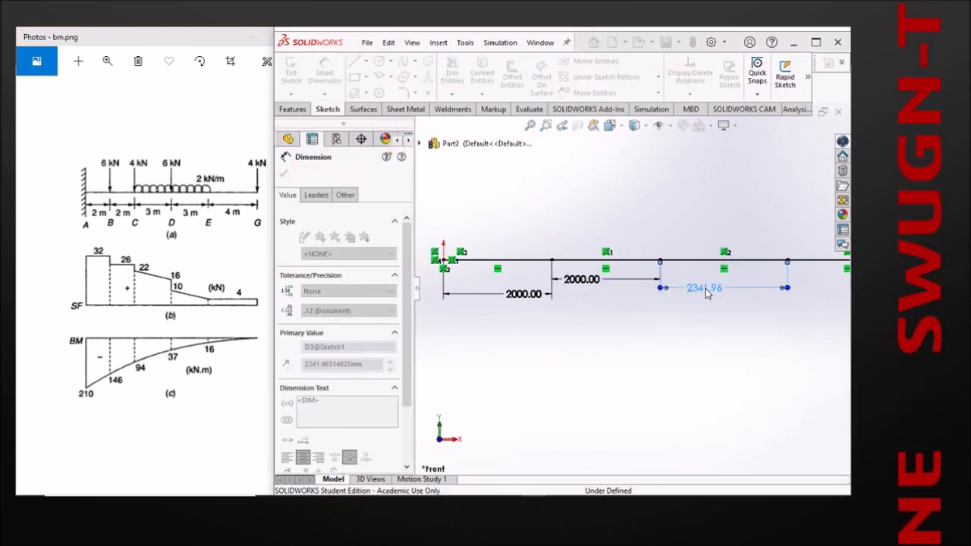
- Dimension the fourth line segment, DE, to 3000 mm
{"action": "scroll", "coordinate": [770, 313], "scroll_direction": "up", "scroll_amount": 2}
{"action": "scroll", "coordinate": [834, 288], "scroll_direction": "down", "scroll_amount": 2}
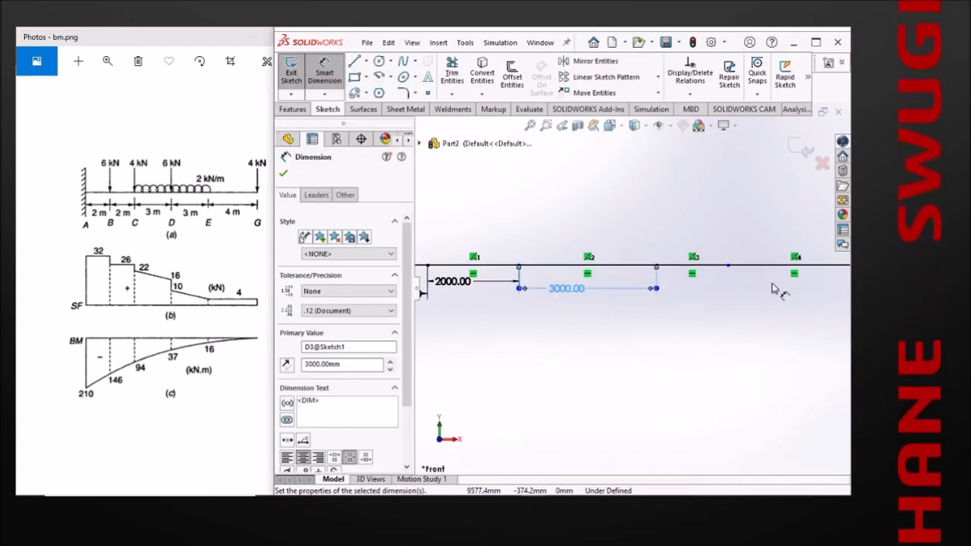
{"action": "left_click", "coordinate": [720, 267]}
{"action": "left_click", "coordinate": [717, 290]}
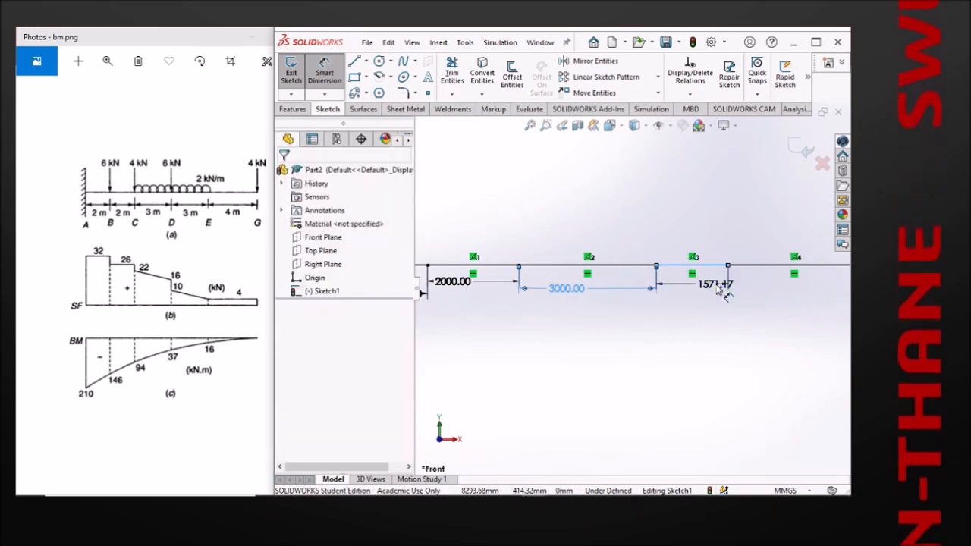
{"action": "type", "text": "3000"}
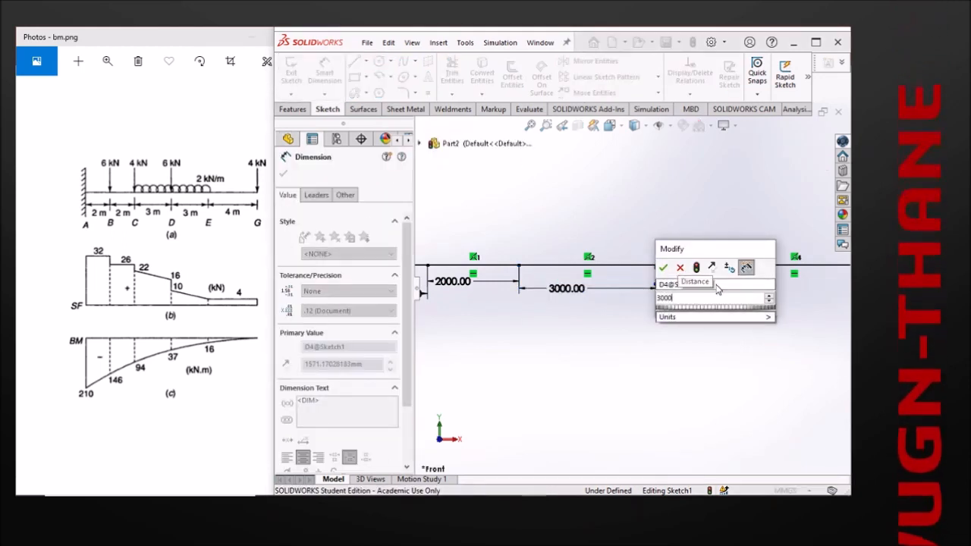
{"action": "key", "text": "Return"}
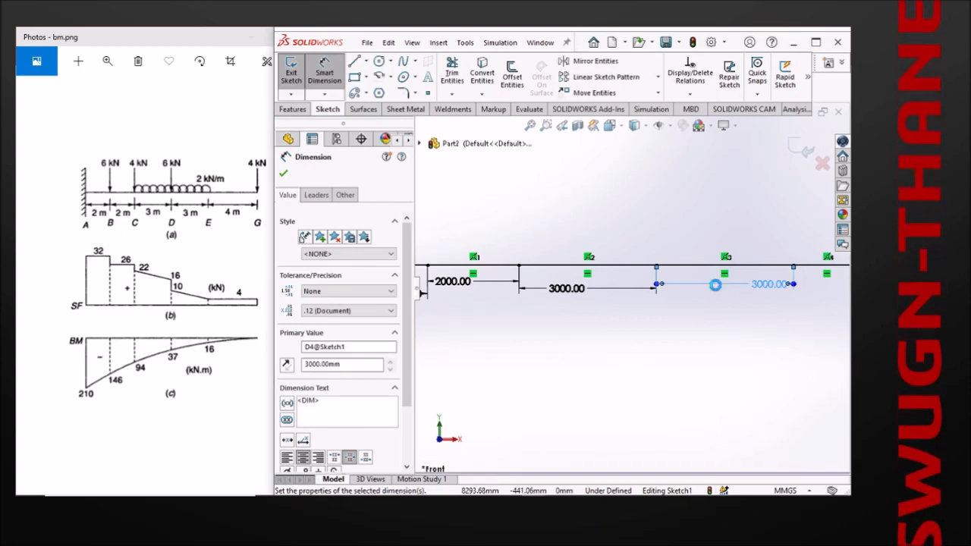
- Dimension the last line segment, EG, to 4000 mm and end dimensioning
{"action": "left_click", "coordinate": [804, 269]}
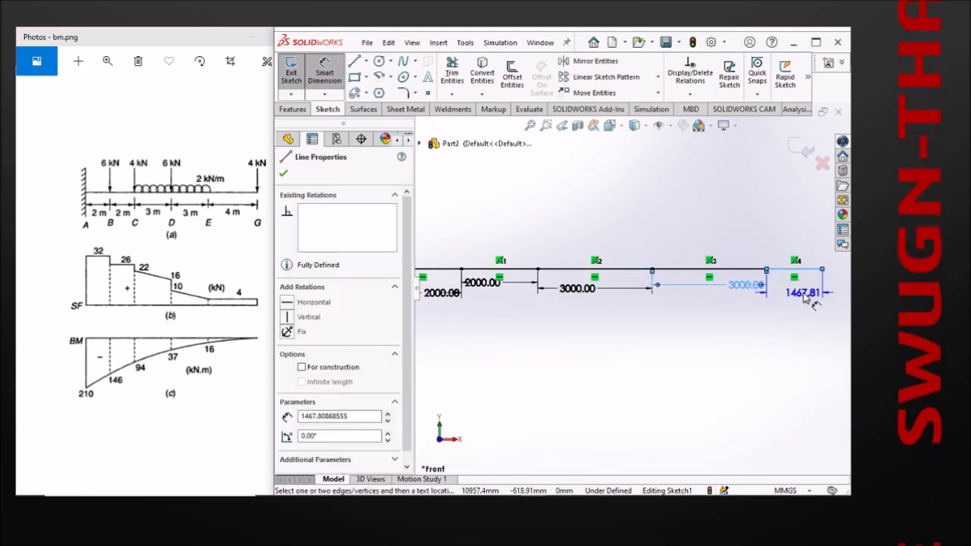
{"action": "left_click", "coordinate": [806, 295]}
{"action": "left_click", "coordinate": [807, 297]}
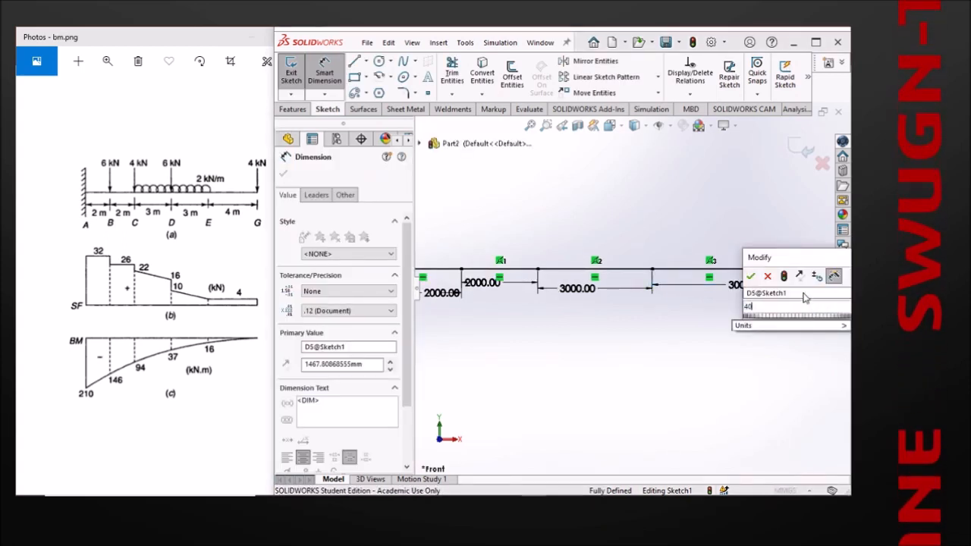
{"action": "type", "text": "4000"}
{"action": "key", "text": "Return"}
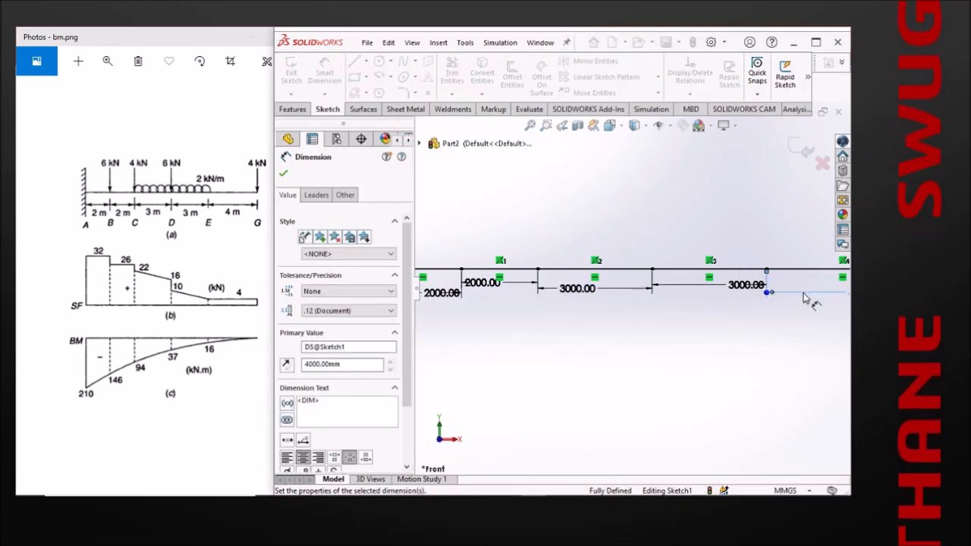
{"action": "scroll", "coordinate": [760, 312], "scroll_direction": "up", "scroll_amount": 2}
{"action": "key", "text": "Escape"}
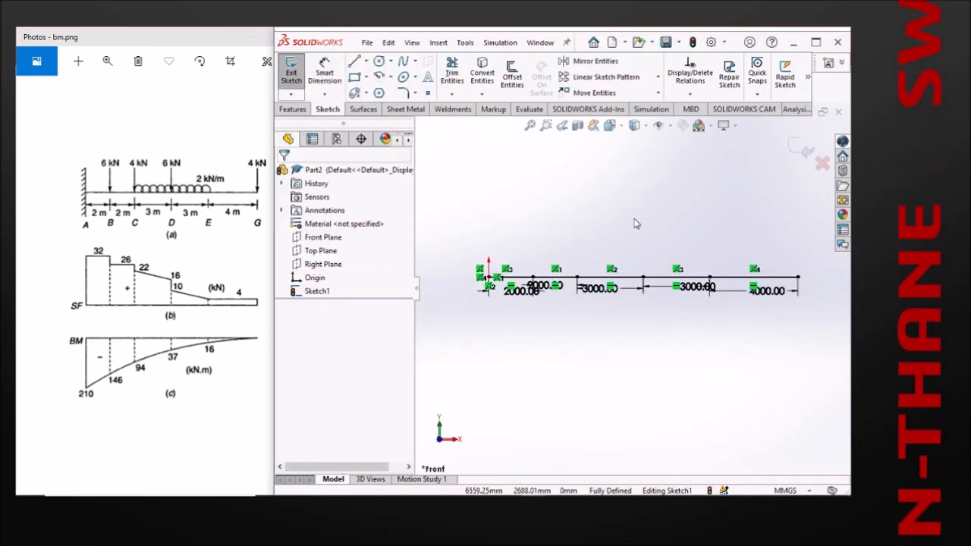
- Exit the sketch and create an ansi inch configured pipe structural member, size 0.5 sch 40, along all five line segments
{"action": "left_click", "coordinate": [464, 112]}
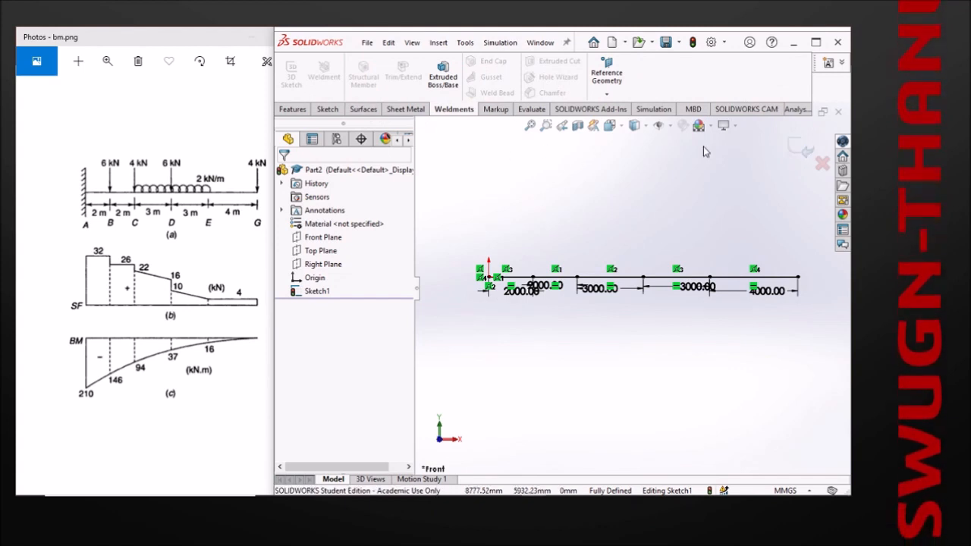
{"action": "left_click", "coordinate": [796, 151]}
{"action": "left_click", "coordinate": [365, 79]}
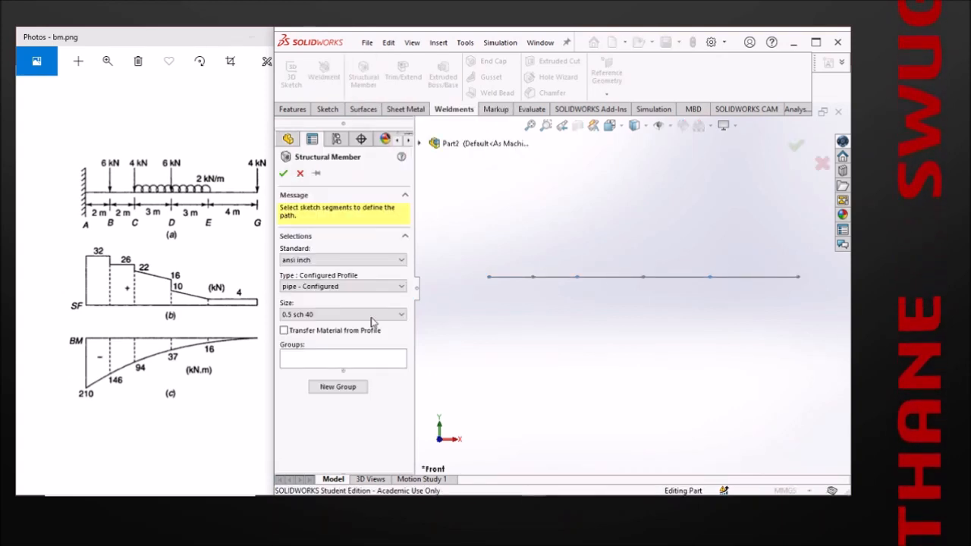
{"action": "scroll", "coordinate": [528, 260], "scroll_direction": "down", "scroll_amount": 2}
{"action": "middle_click_drag", "start_coordinate": [528, 261], "coordinate": [539, 299]}
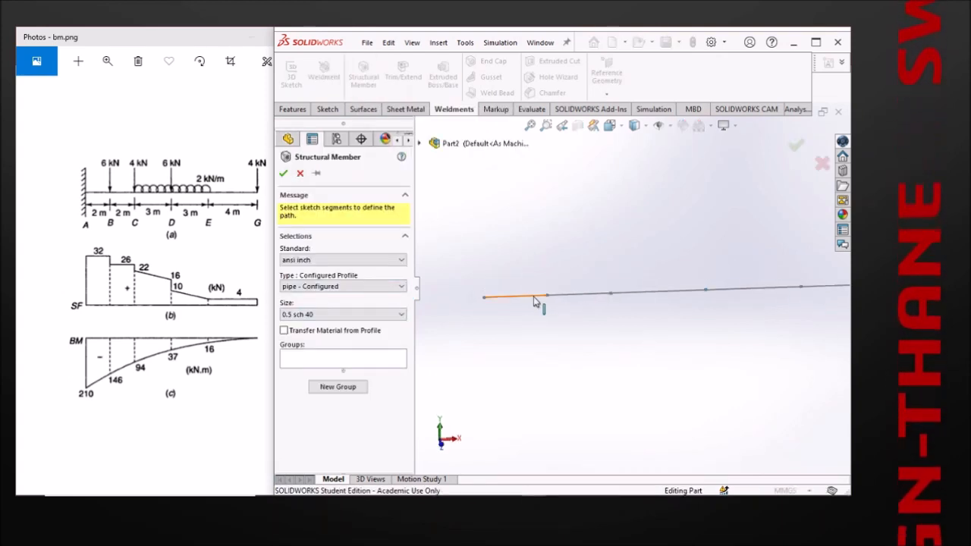
{"action": "left_click", "coordinate": [535, 296]}
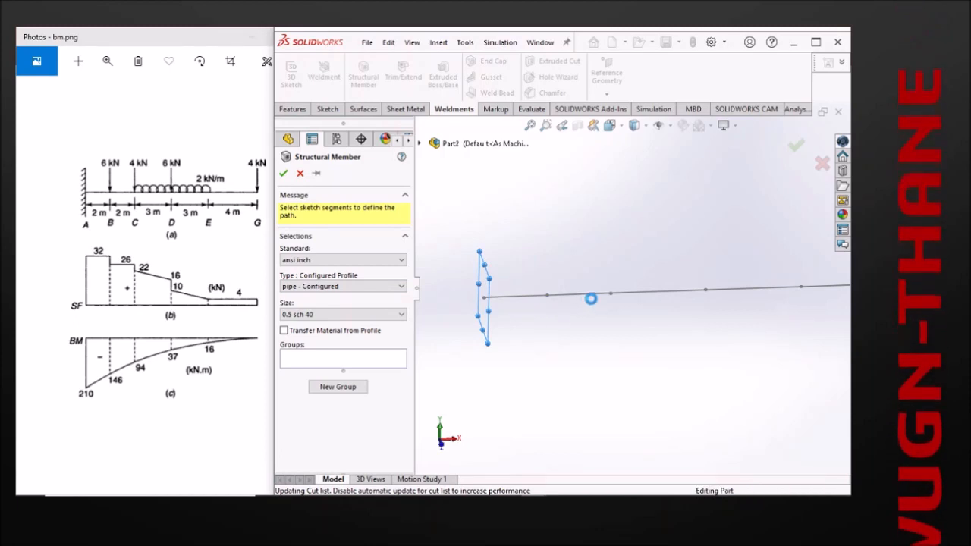
{"action": "left_click", "coordinate": [588, 295]}
{"action": "left_click", "coordinate": [675, 292]}
{"action": "left_click", "coordinate": [766, 289]}
{"action": "left_click", "coordinate": [819, 290]}
{"action": "scroll", "coordinate": [809, 316], "scroll_direction": "up", "scroll_amount": 2}
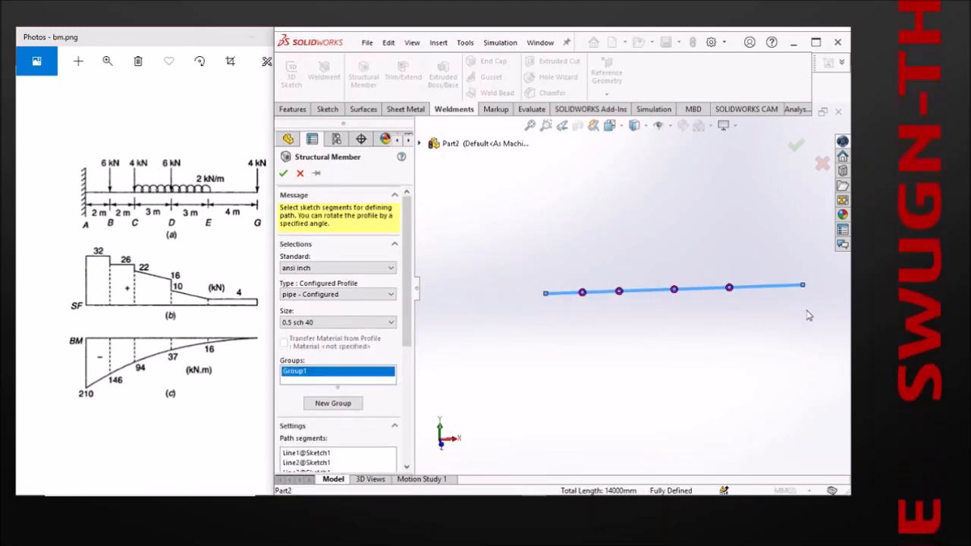
{"action": "left_click", "coordinate": [283, 173]}
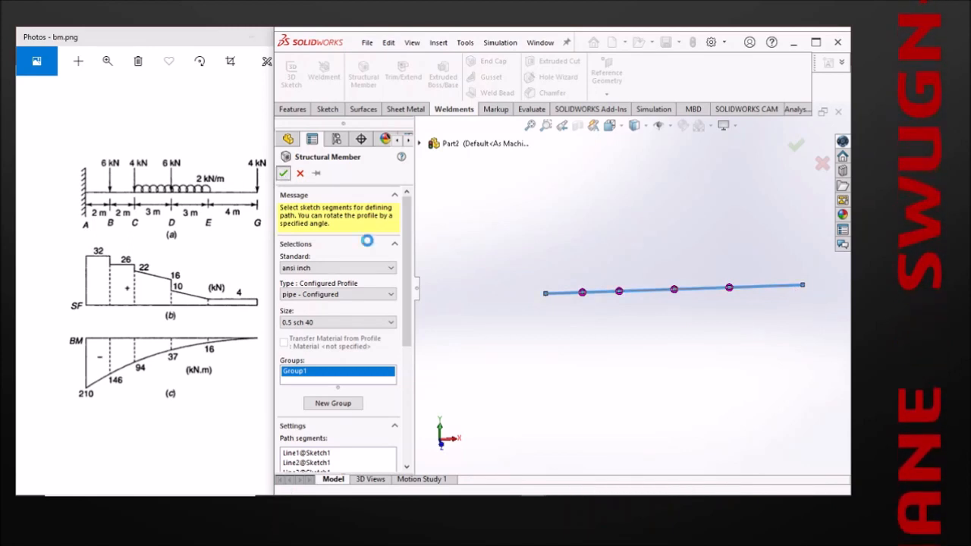
- Assign Plain Carbon Steel as the part's material
{"action": "left_click", "coordinate": [343, 238]}
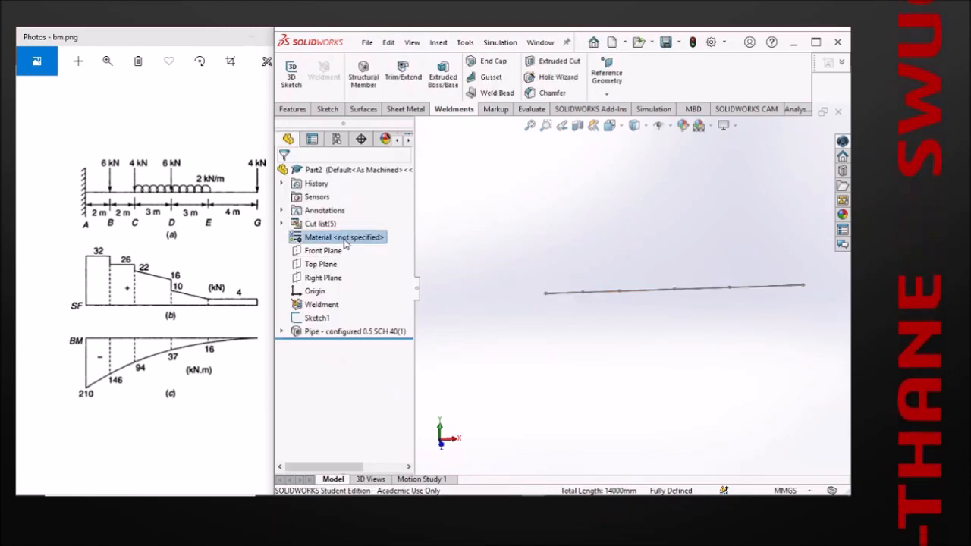
{"action": "right_click", "coordinate": [345, 236]}
{"action": "left_click", "coordinate": [379, 275]}
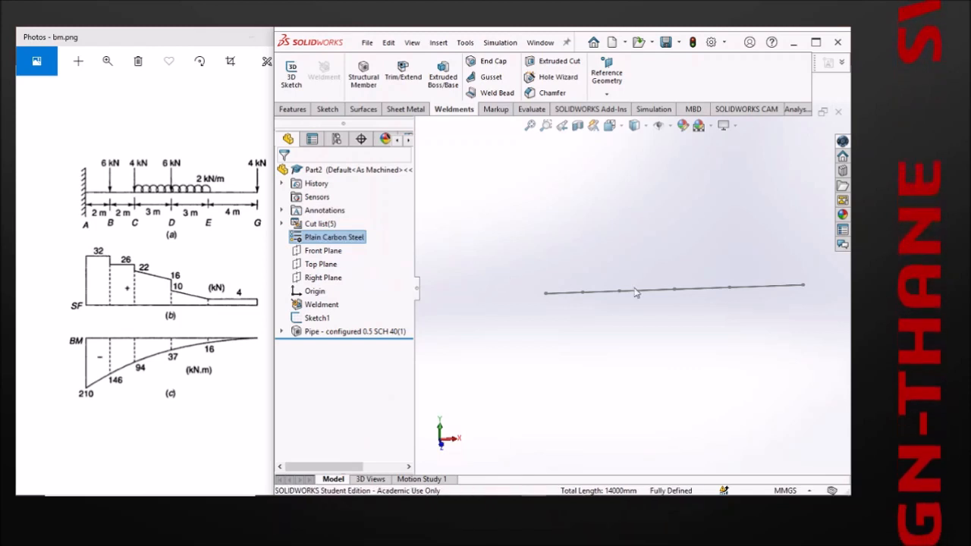
- Create a new static simulation study for the pipe beam
{"action": "scroll", "coordinate": [596, 302], "scroll_direction": "down", "scroll_amount": 10}
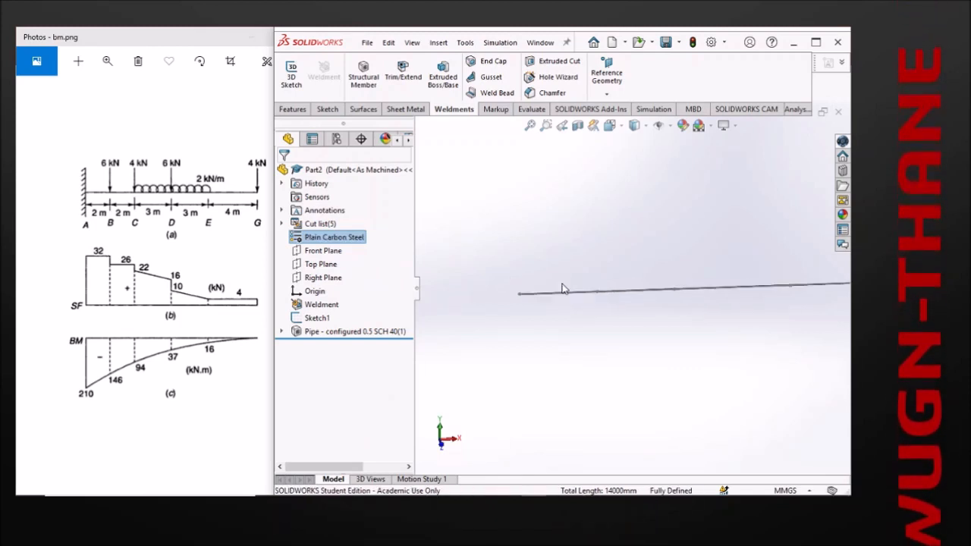
{"action": "scroll", "coordinate": [642, 301], "scroll_direction": "down", "scroll_amount": 8}
{"action": "middle_click_drag", "start_coordinate": [595, 330], "coordinate": [640, 329]}
{"action": "scroll", "coordinate": [639, 328], "scroll_direction": "up", "scroll_amount": 10}
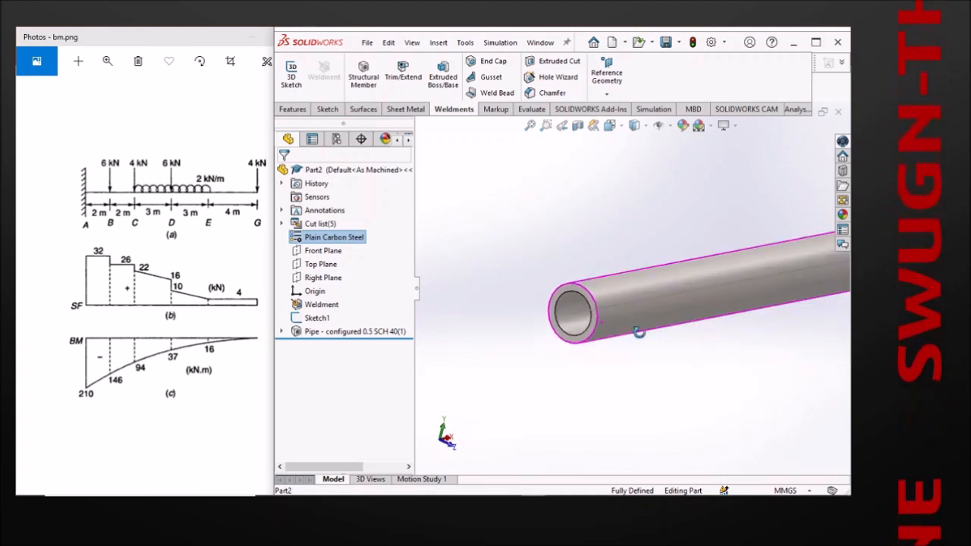
{"action": "key", "text": "space"}
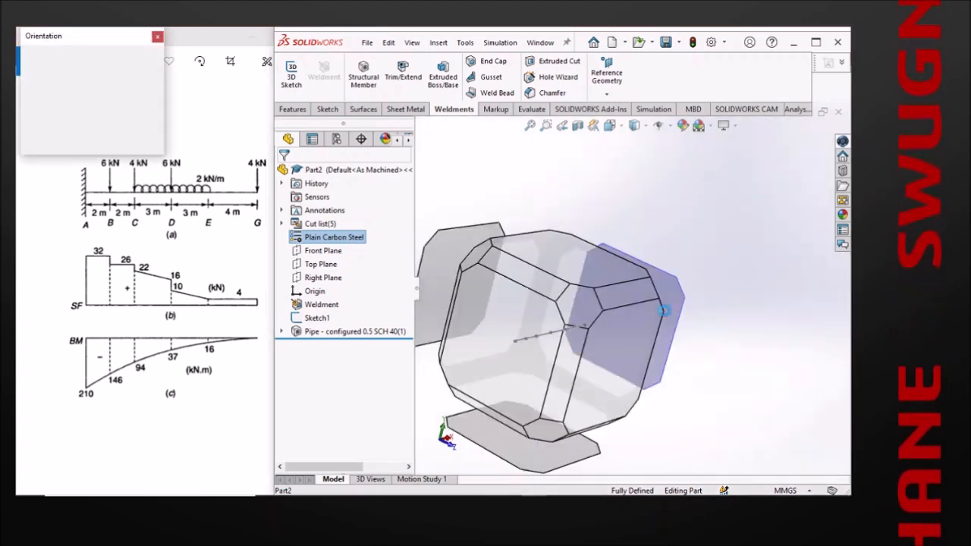
{"action": "left_click", "coordinate": [599, 361]}
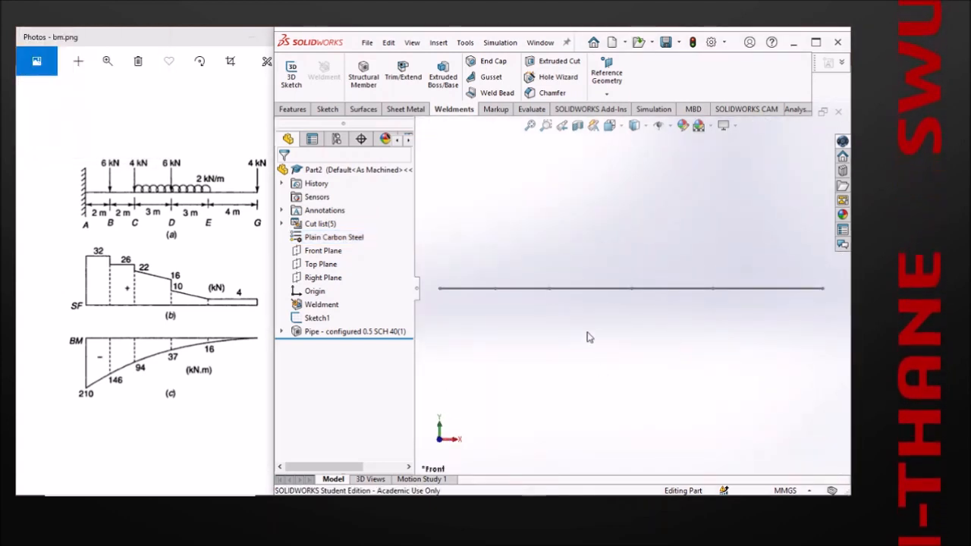
{"action": "left_click", "coordinate": [650, 112]}
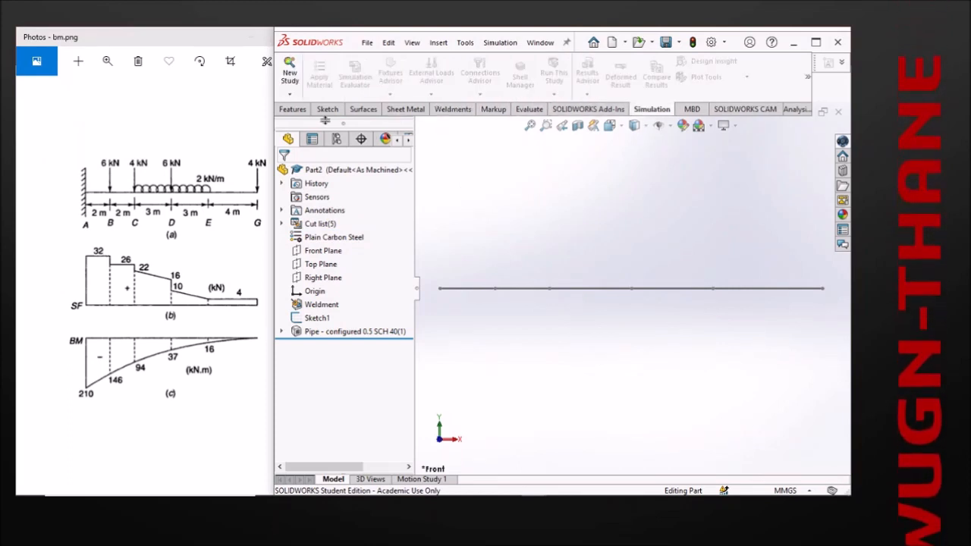
{"action": "left_click", "coordinate": [290, 94]}
{"action": "left_click", "coordinate": [303, 108]}
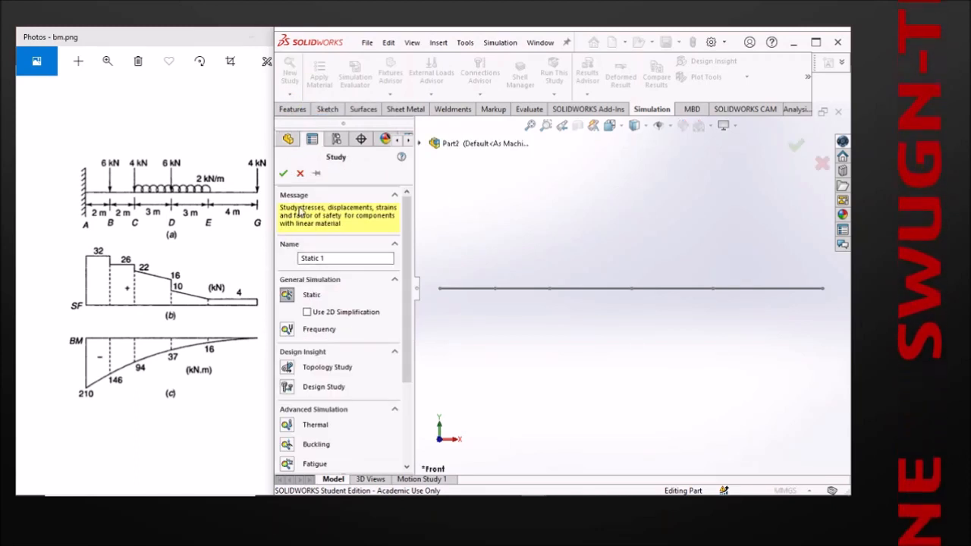
{"action": "left_click", "coordinate": [284, 174]}
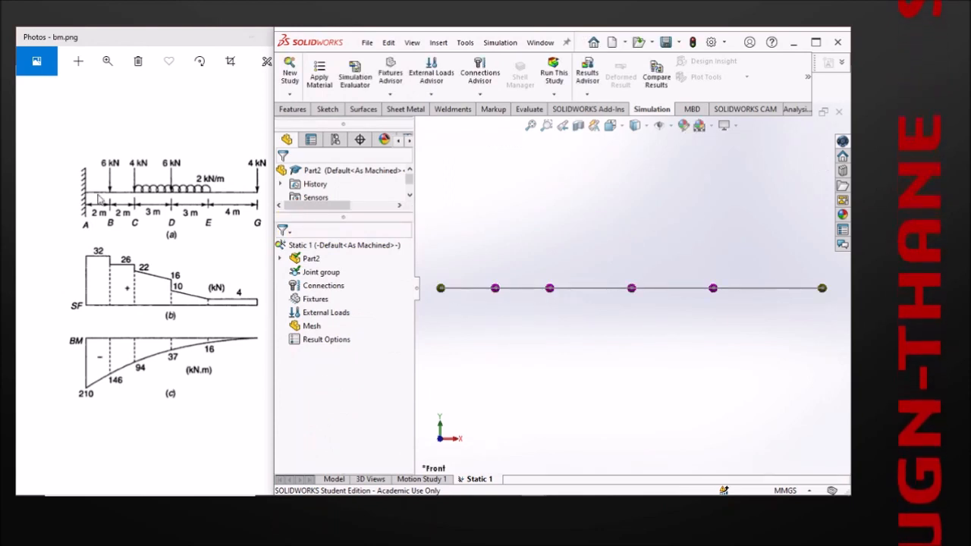
- Examine the joint at the beam's start and the pipe bodies in the study's cut list
{"action": "scroll", "coordinate": [446, 303], "scroll_direction": "down", "scroll_amount": 3}
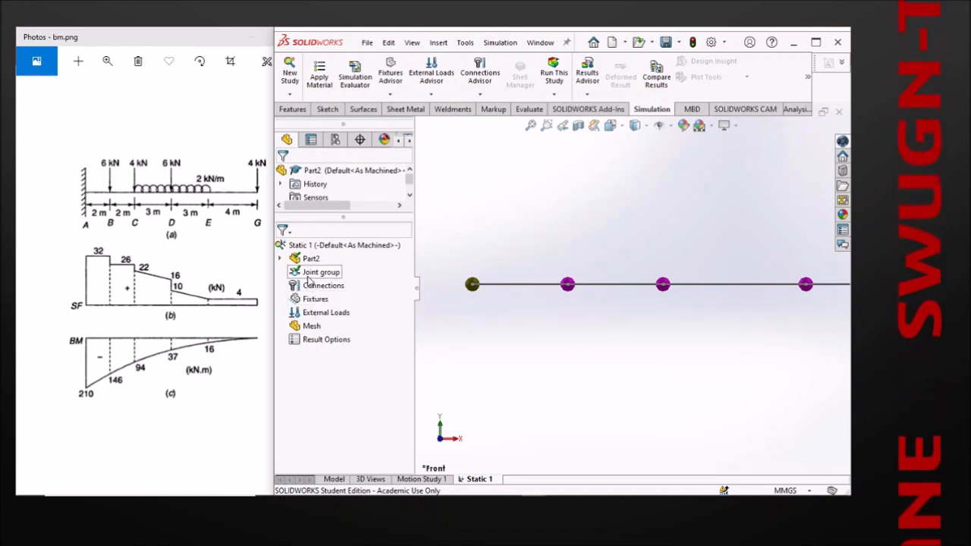
{"action": "scroll", "coordinate": [529, 323], "scroll_direction": "up", "scroll_amount": 1}
{"action": "scroll", "coordinate": [539, 290], "scroll_direction": "down", "scroll_amount": 5}
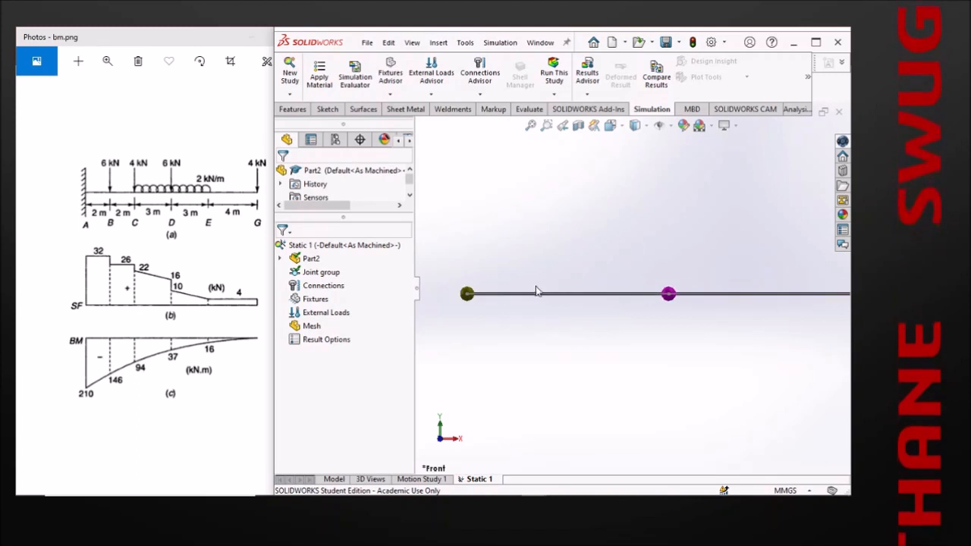
{"action": "scroll", "coordinate": [478, 300], "scroll_direction": "down", "scroll_amount": 6}
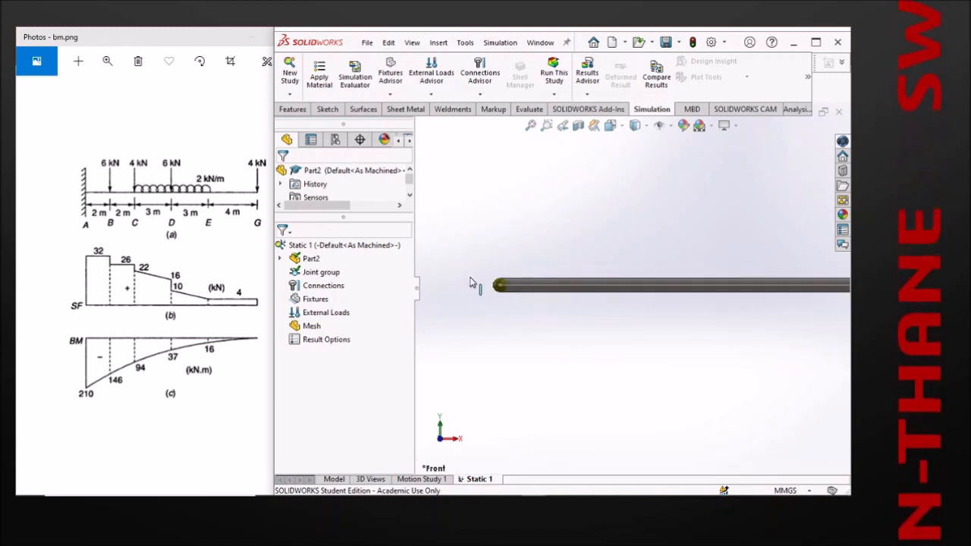
{"action": "middle_click_drag", "start_coordinate": [626, 303], "coordinate": [640, 322]}
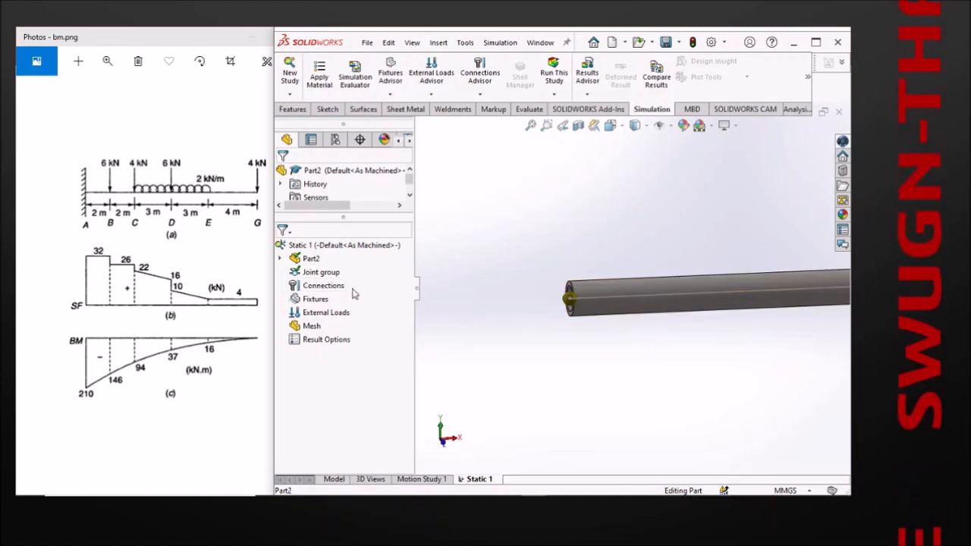
{"action": "left_click", "coordinate": [280, 258]}
{"action": "left_click", "coordinate": [294, 272]}
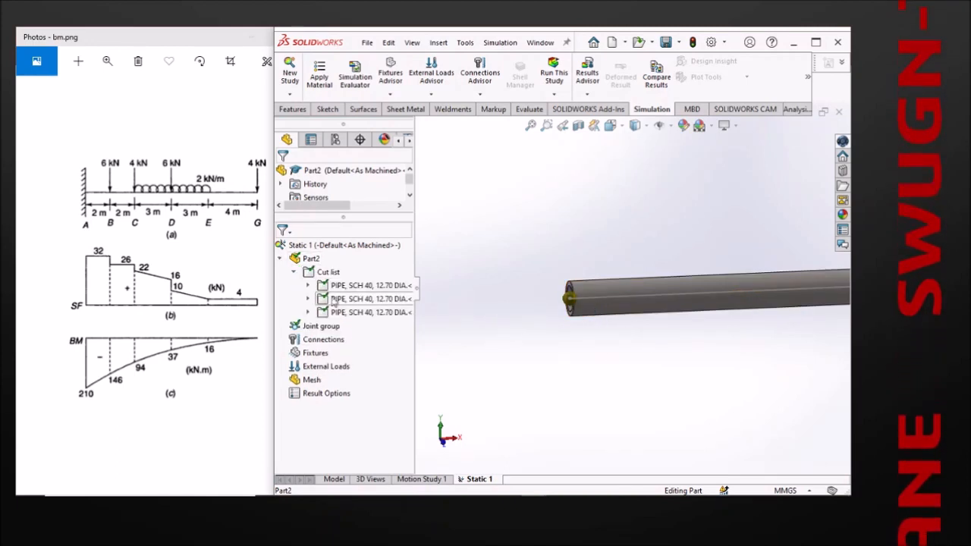
{"action": "left_click", "coordinate": [307, 285]}
{"action": "left_click", "coordinate": [345, 298]}
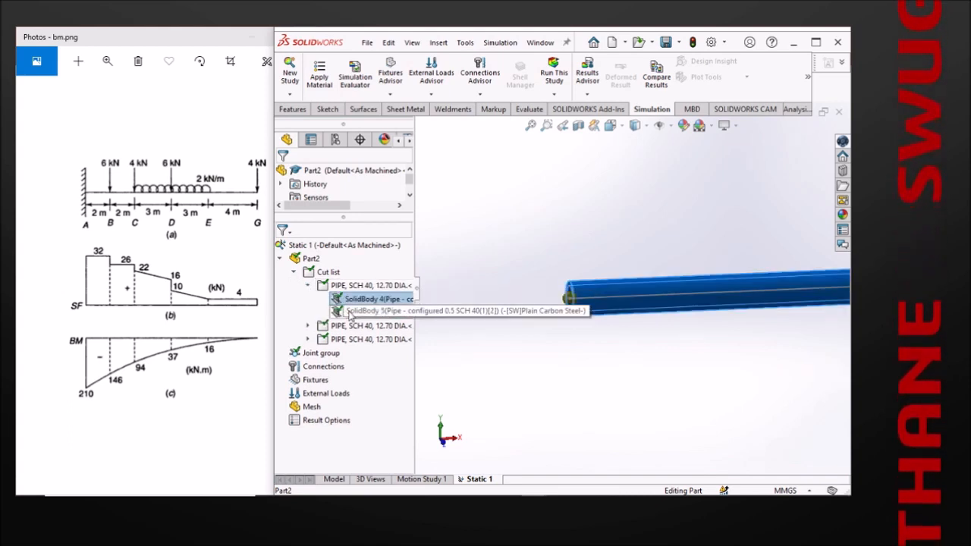
{"action": "left_click", "coordinate": [280, 259]}
- Apply a Fixed Geometry fixture to the joint at the beam's start, point A
{"action": "scroll", "coordinate": [712, 337], "scroll_direction": "up", "scroll_amount": 4}
{"action": "scroll", "coordinate": [715, 302], "scroll_direction": "down", "scroll_amount": 1}
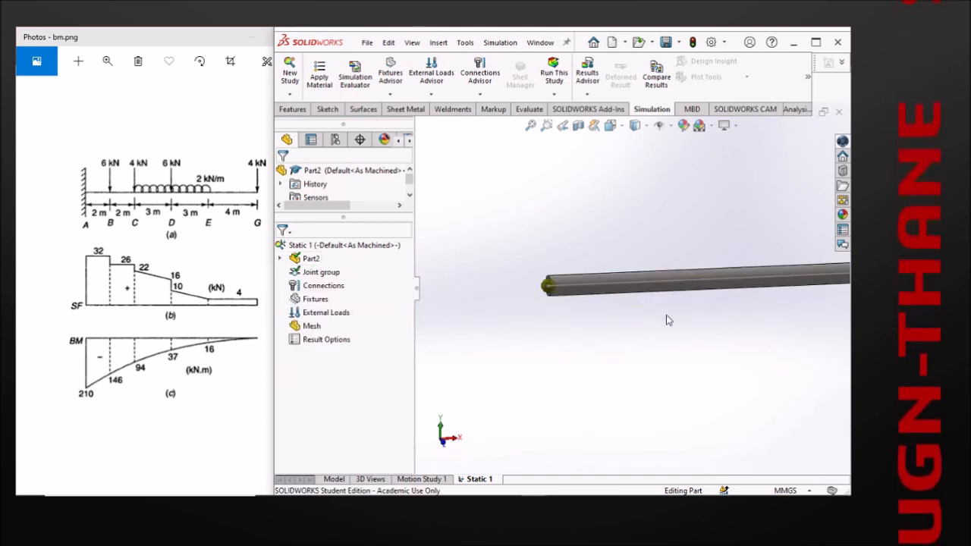
{"action": "right_click", "coordinate": [310, 301]}
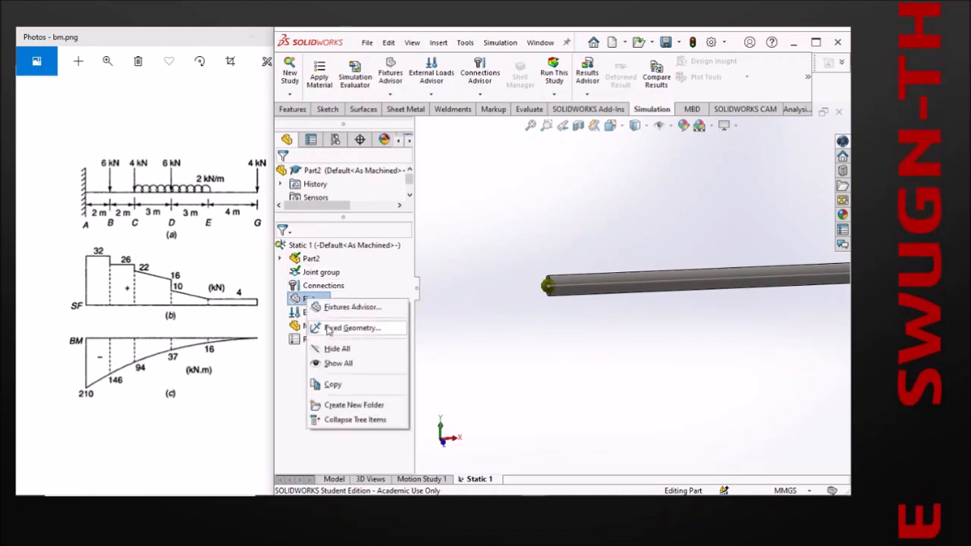
{"action": "left_click", "coordinate": [573, 336]}
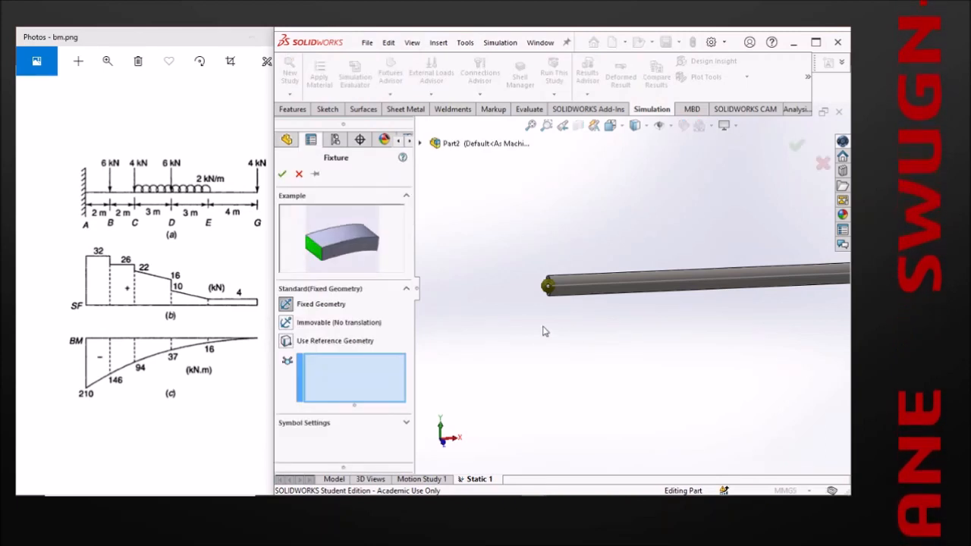
{"action": "left_click", "coordinate": [552, 288]}
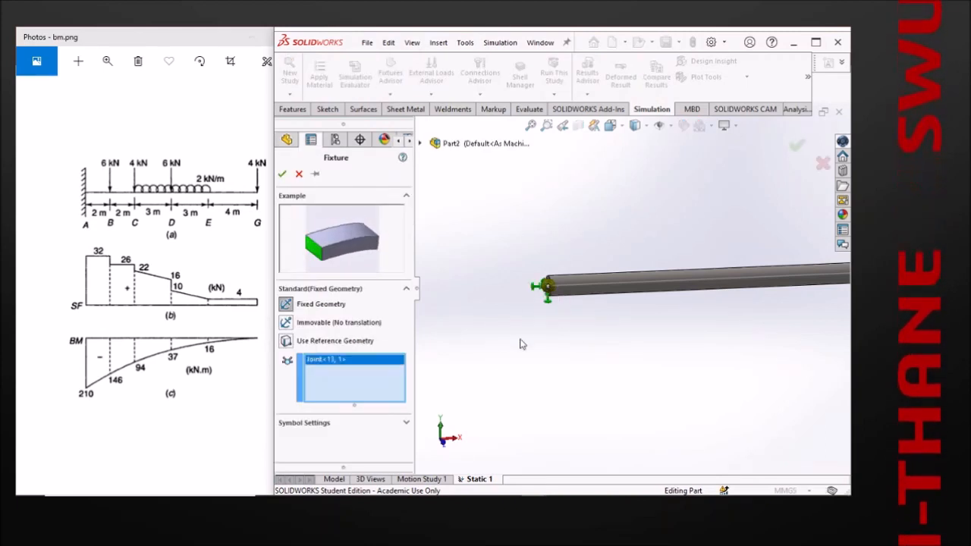
{"action": "left_click", "coordinate": [281, 174]}
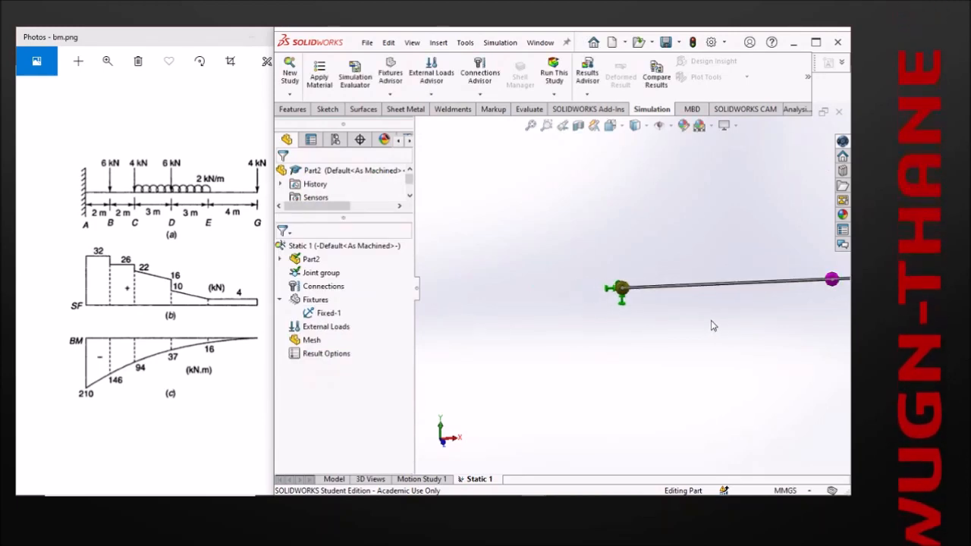
- Show the beam from the front and start another fixture on the five remaining joints, from B to the free end G
{"action": "key", "text": "space"}
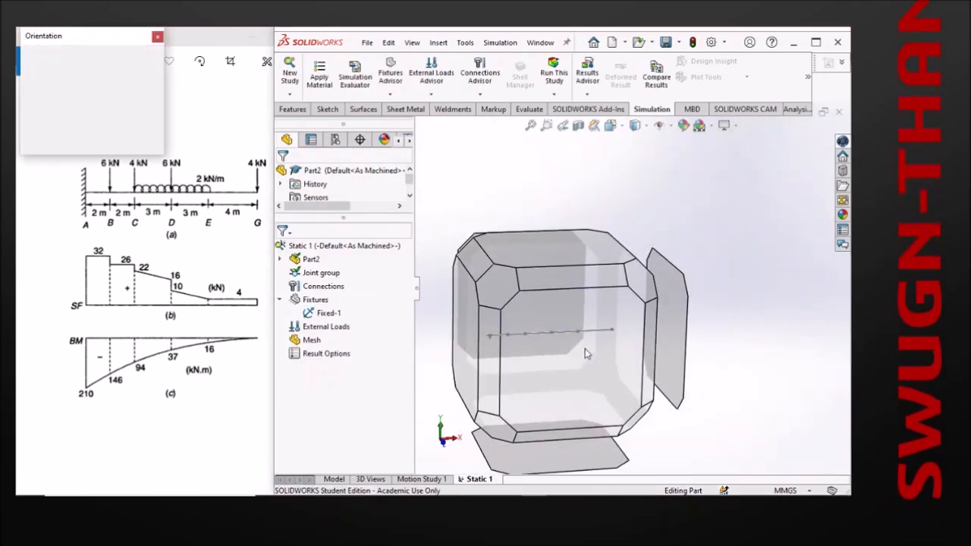
{"action": "left_click", "coordinate": [559, 354]}
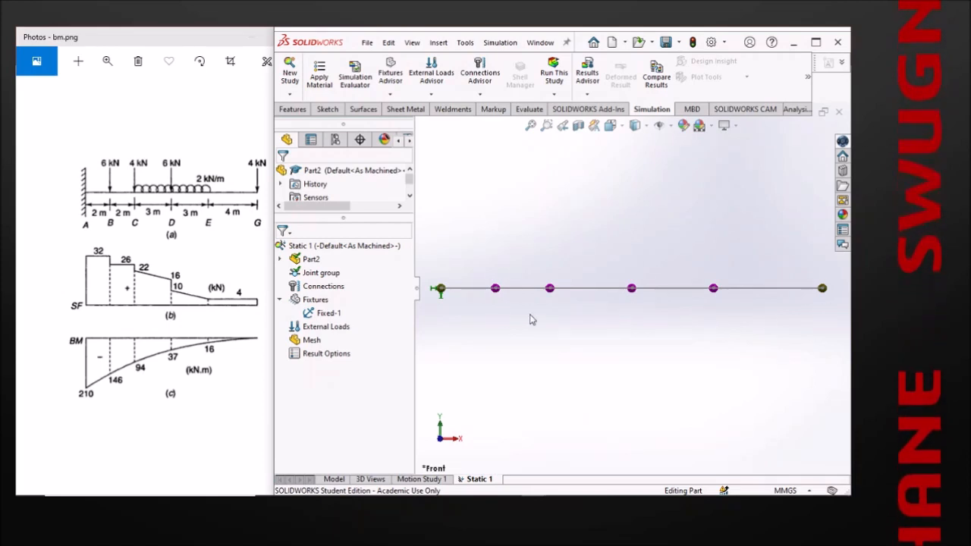
{"action": "right_click", "coordinate": [313, 300]}
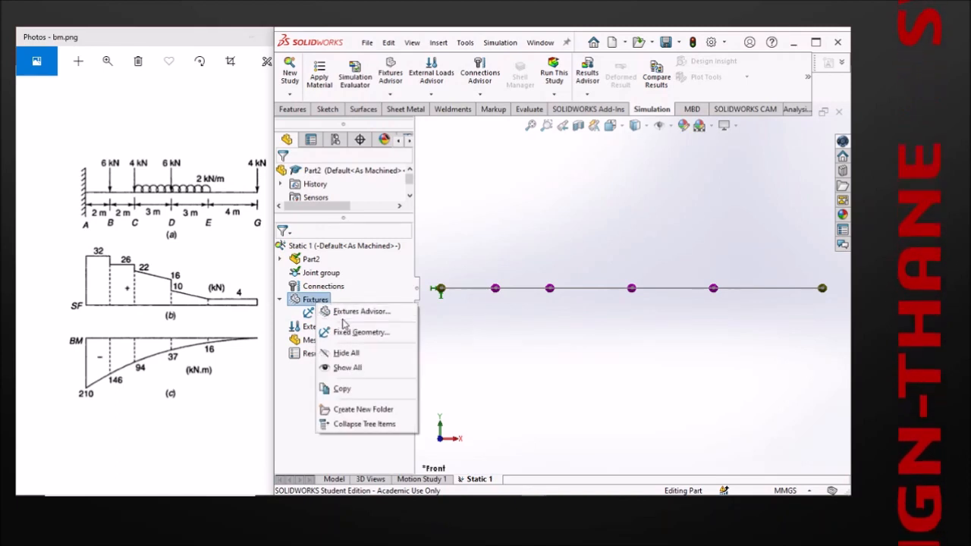
{"action": "left_click", "coordinate": [361, 333]}
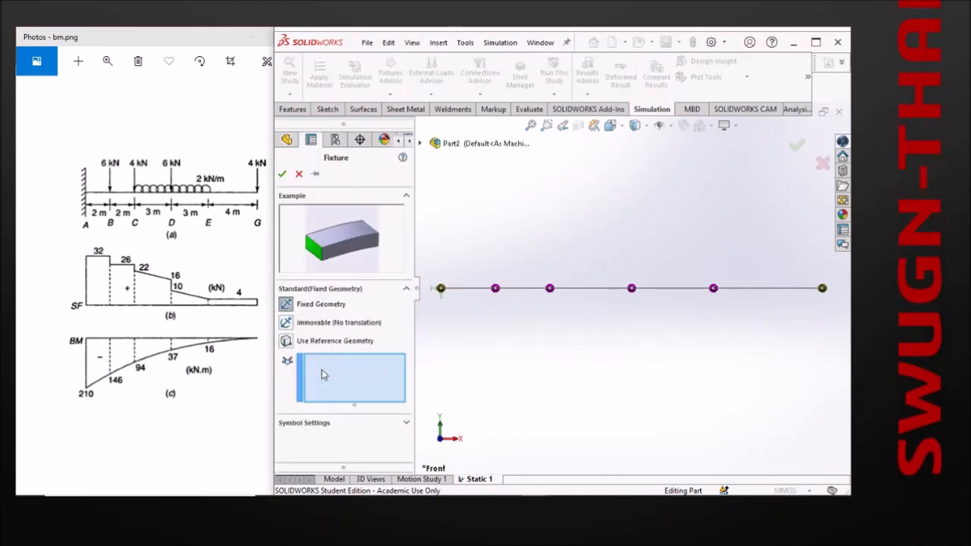
{"action": "left_click", "coordinate": [495, 289]}
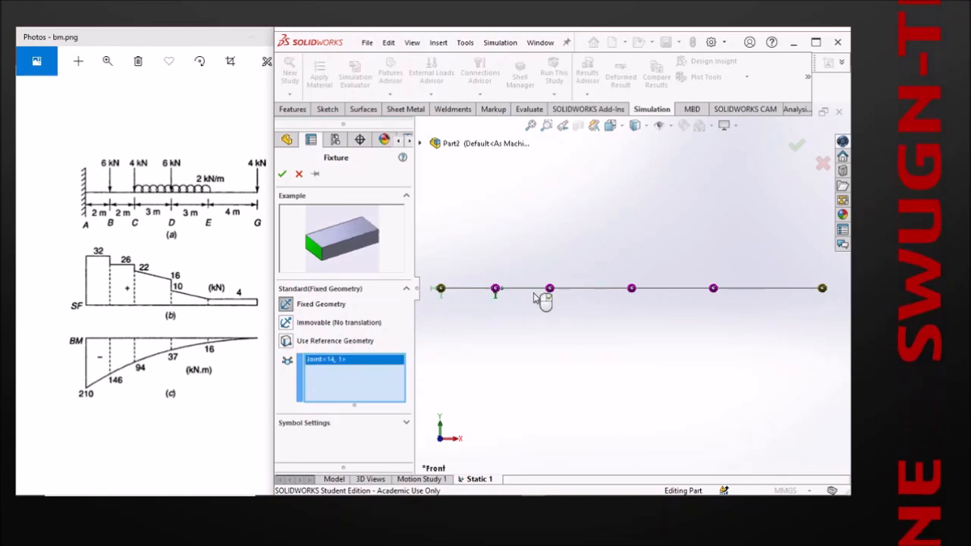
{"action": "left_click", "coordinate": [550, 289]}
{"action": "left_click", "coordinate": [631, 289]}
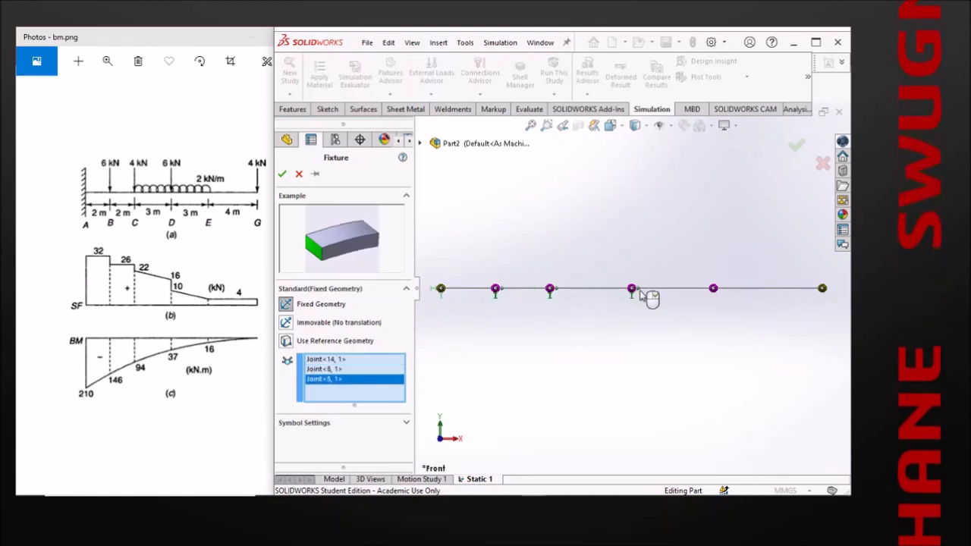
{"action": "left_click", "coordinate": [713, 289]}
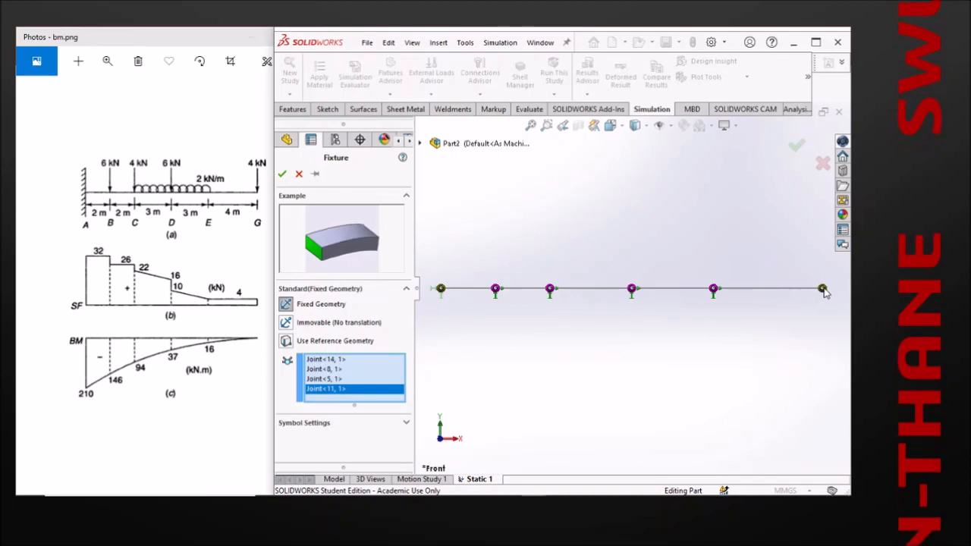
{"action": "left_click", "coordinate": [822, 289]}
- Restrain the five selected joints with Use Reference Geometry, taking the Front Plane as reference and 0 mm translation normal to it
{"action": "left_click", "coordinate": [285, 340]}
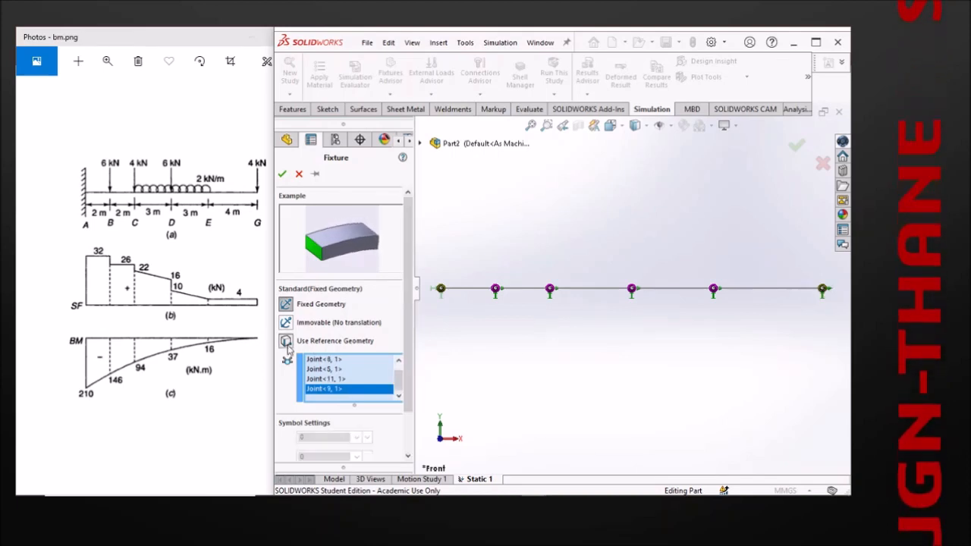
{"action": "scroll", "coordinate": [409, 333], "scroll_direction": "down", "scroll_amount": 2}
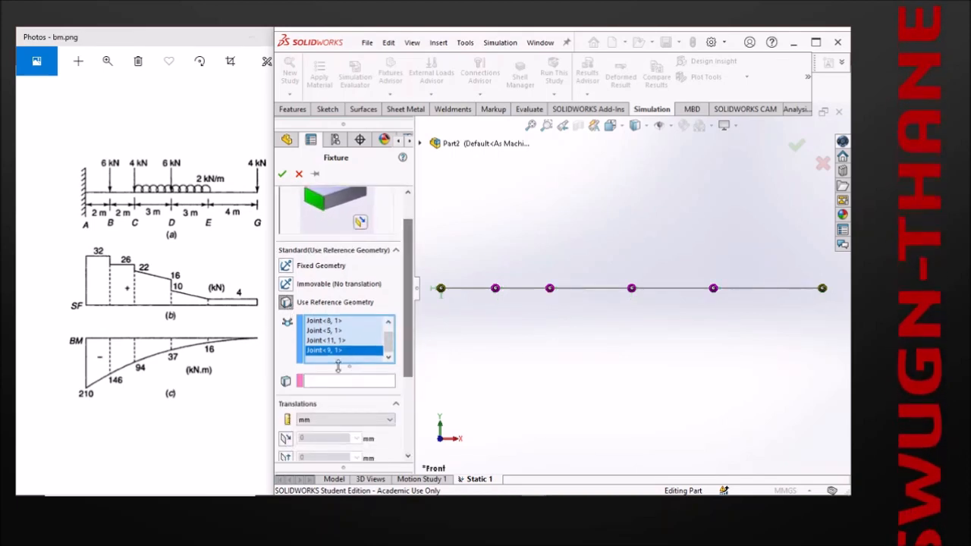
{"action": "left_click", "coordinate": [341, 381]}
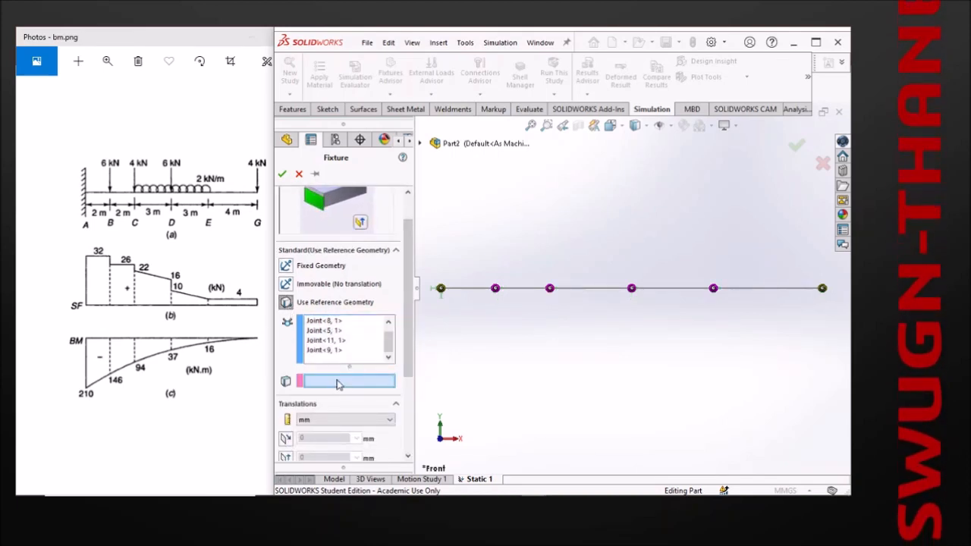
{"action": "left_click", "coordinate": [419, 142]}
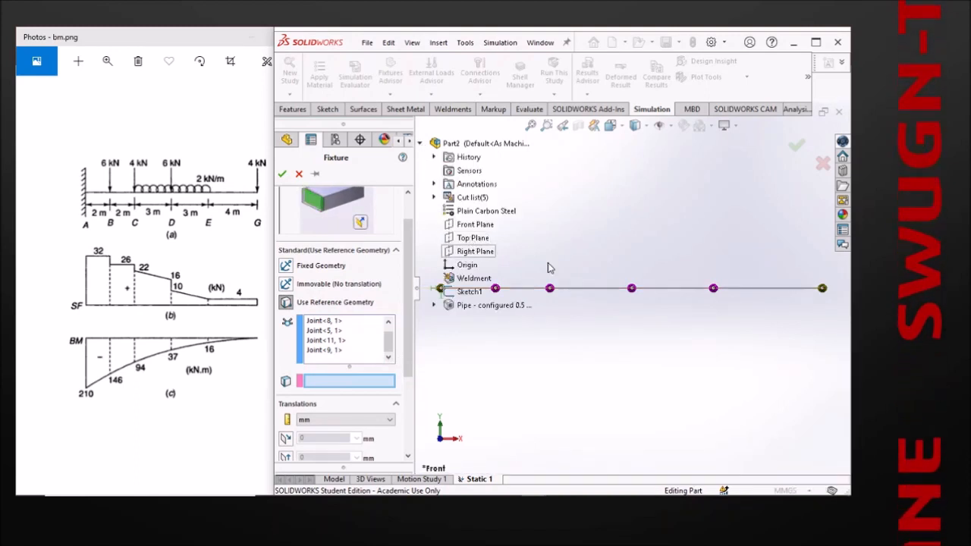
{"action": "scroll", "coordinate": [602, 297], "scroll_direction": "up", "scroll_amount": 5}
{"action": "scroll", "coordinate": [580, 294], "scroll_direction": "down", "scroll_amount": 4}
{"action": "scroll", "coordinate": [580, 294], "scroll_direction": "down", "scroll_amount": 5}
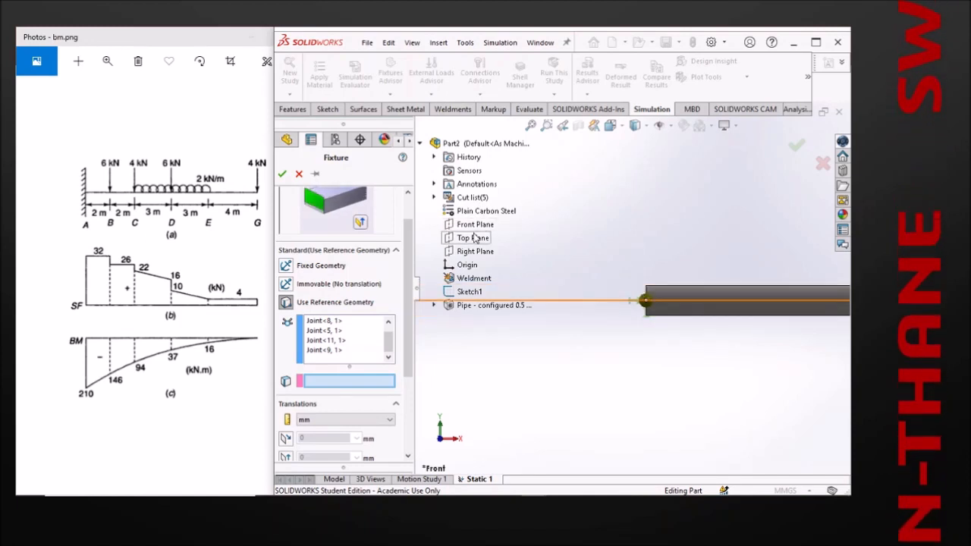
{"action": "left_click", "coordinate": [476, 225]}
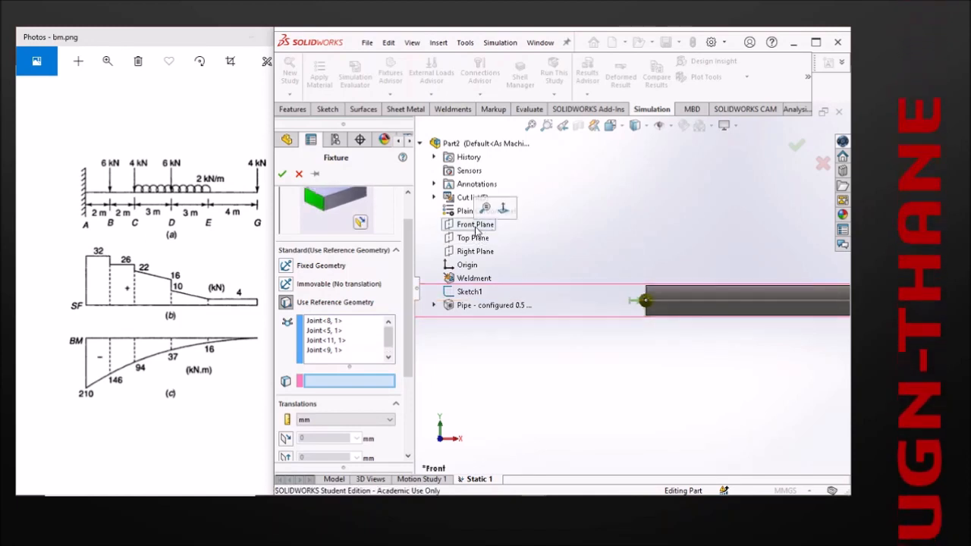
{"action": "scroll", "coordinate": [408, 345], "scroll_direction": "down", "scroll_amount": 2}
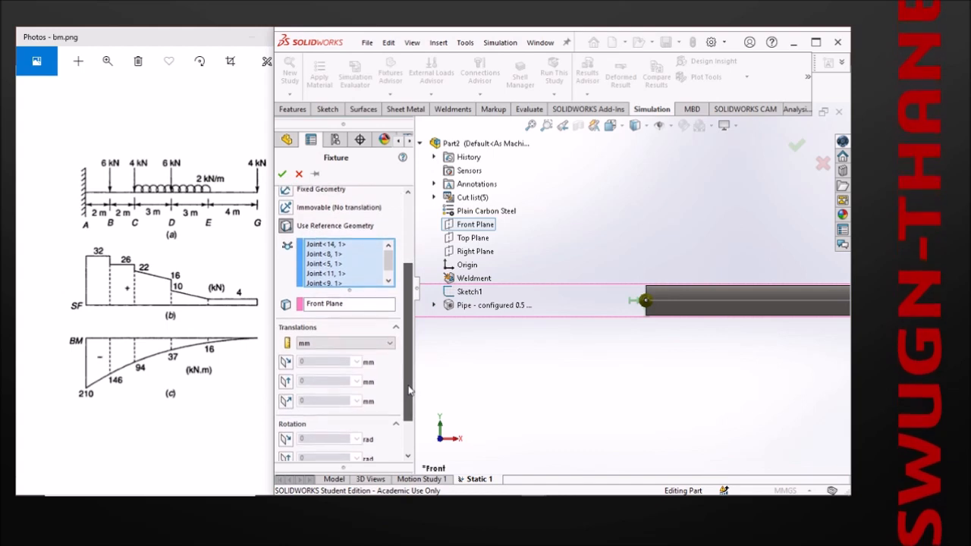
{"action": "left_click", "coordinate": [286, 401]}
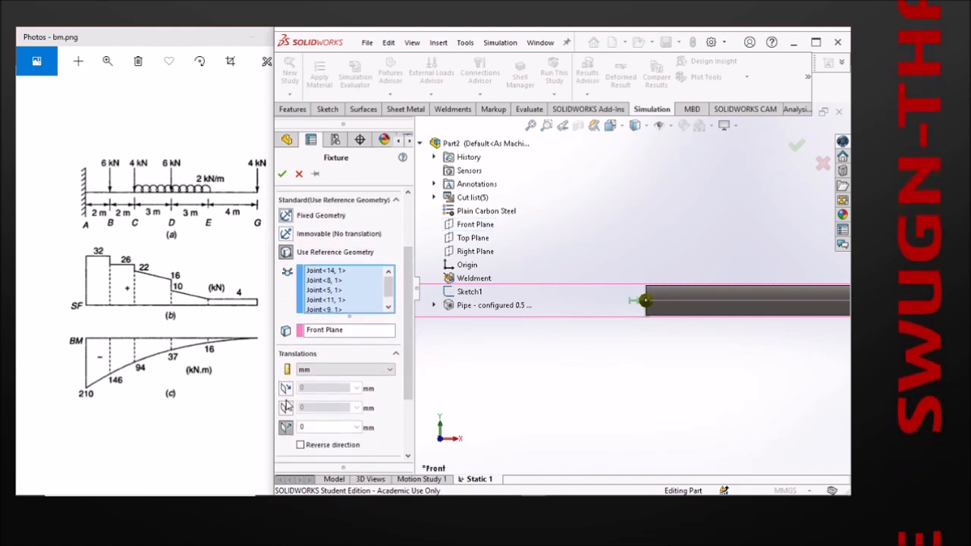
{"action": "left_click", "coordinate": [283, 173]}
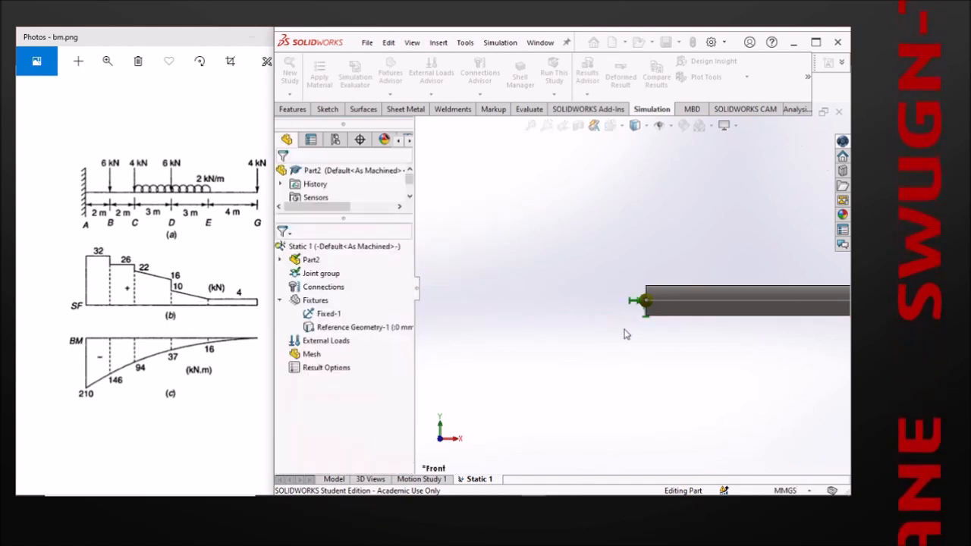
- Start a force load applied to joints and select joint B, 2 m from the fixed end
{"action": "scroll", "coordinate": [715, 302], "scroll_direction": "up", "scroll_amount": 10}
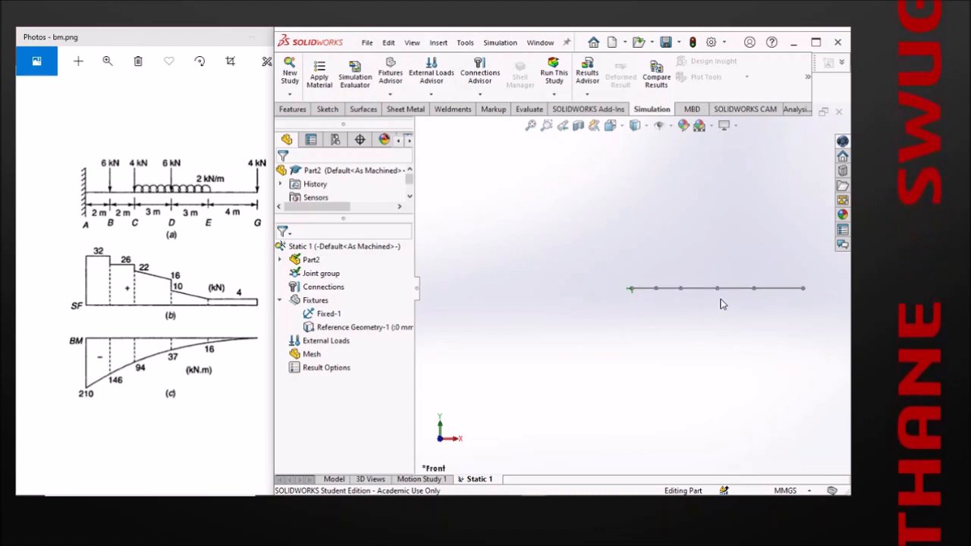
{"action": "scroll", "coordinate": [719, 291], "scroll_direction": "down", "scroll_amount": 6}
{"action": "scroll", "coordinate": [546, 290], "scroll_direction": "up", "scroll_amount": 1}
{"action": "scroll", "coordinate": [518, 292], "scroll_direction": "down", "scroll_amount": 2}
{"action": "scroll", "coordinate": [493, 290], "scroll_direction": "up", "scroll_amount": 2}
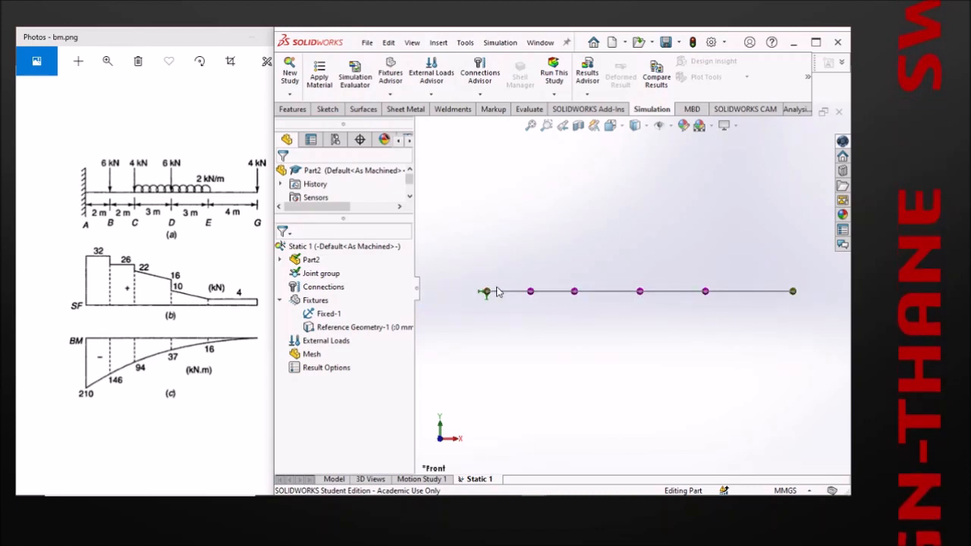
{"action": "right_click", "coordinate": [326, 342]}
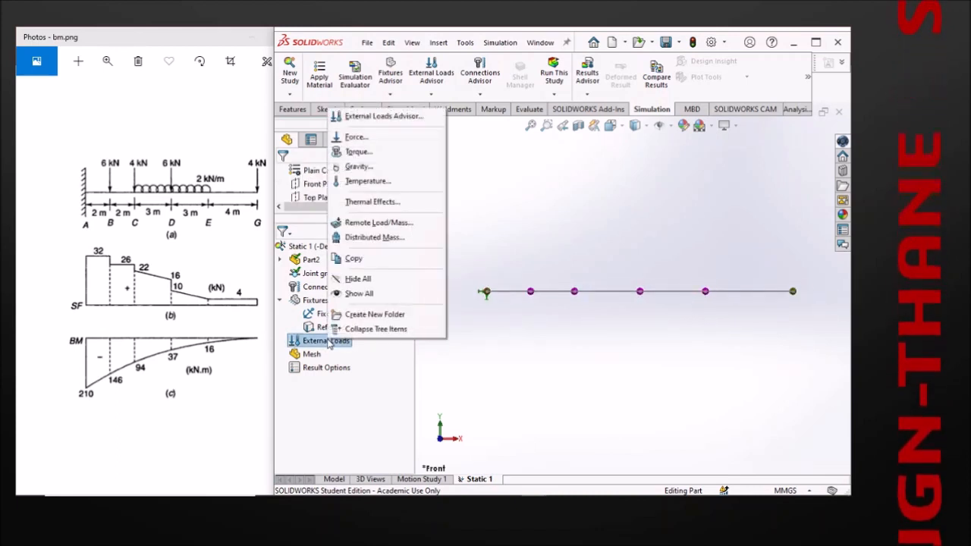
{"action": "left_click", "coordinate": [350, 138]}
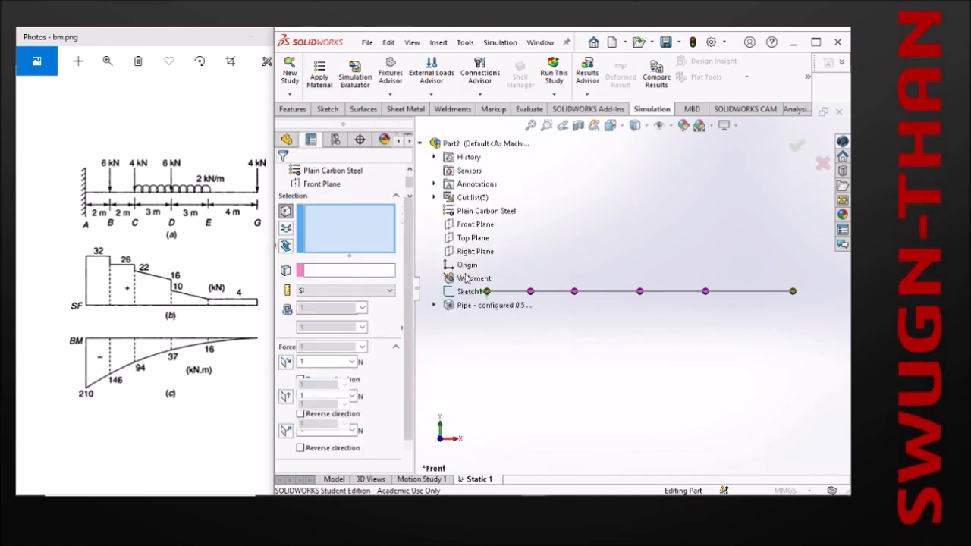
{"action": "left_click", "coordinate": [285, 229]}
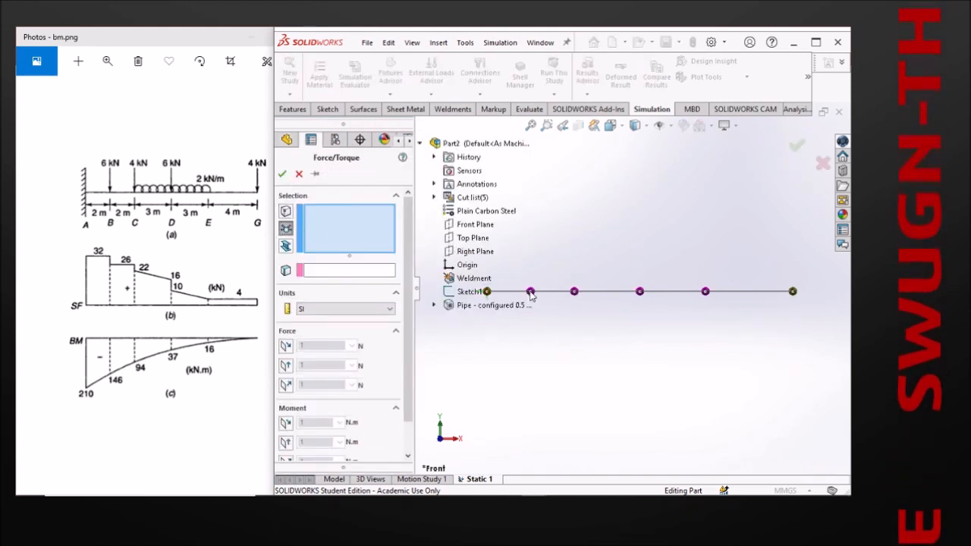
{"action": "left_click", "coordinate": [532, 295]}
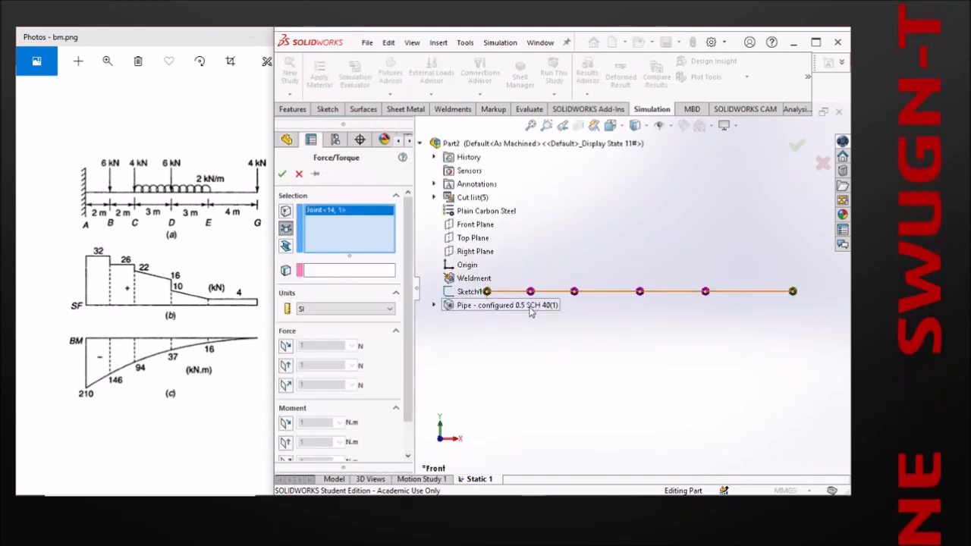
- Apply a reversed 6000 N force normal to the Top Plane at joint B, keeping the force settings open for further loads
{"action": "left_click", "coordinate": [345, 270]}
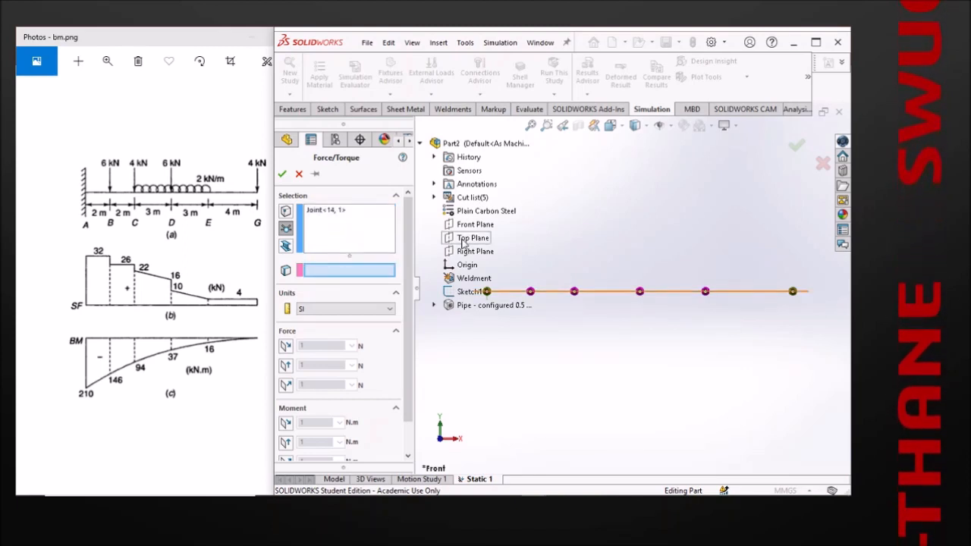
{"action": "scroll", "coordinate": [553, 306], "scroll_direction": "up", "scroll_amount": 3}
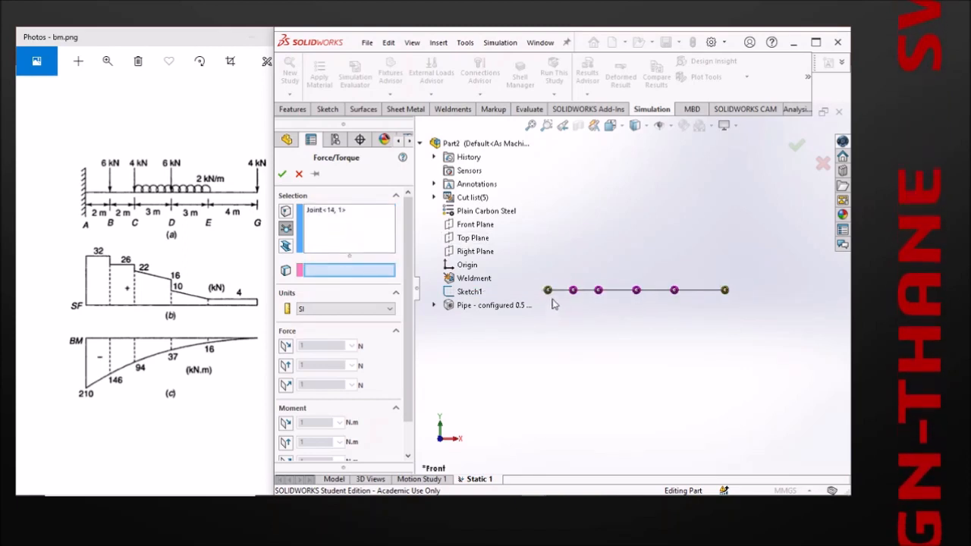
{"action": "scroll", "coordinate": [555, 303], "scroll_direction": "down", "scroll_amount": 7}
{"action": "scroll", "coordinate": [608, 244], "scroll_direction": "down", "scroll_amount": 6}
{"action": "scroll", "coordinate": [565, 303], "scroll_direction": "down", "scroll_amount": 5}
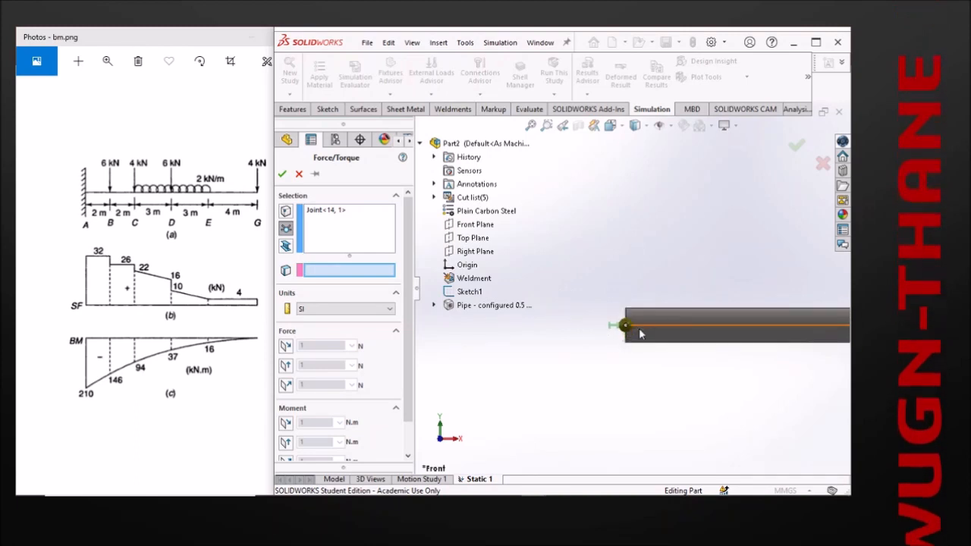
{"action": "left_click", "coordinate": [472, 238]}
{"action": "scroll", "coordinate": [715, 286], "scroll_direction": "up", "scroll_amount": 5}
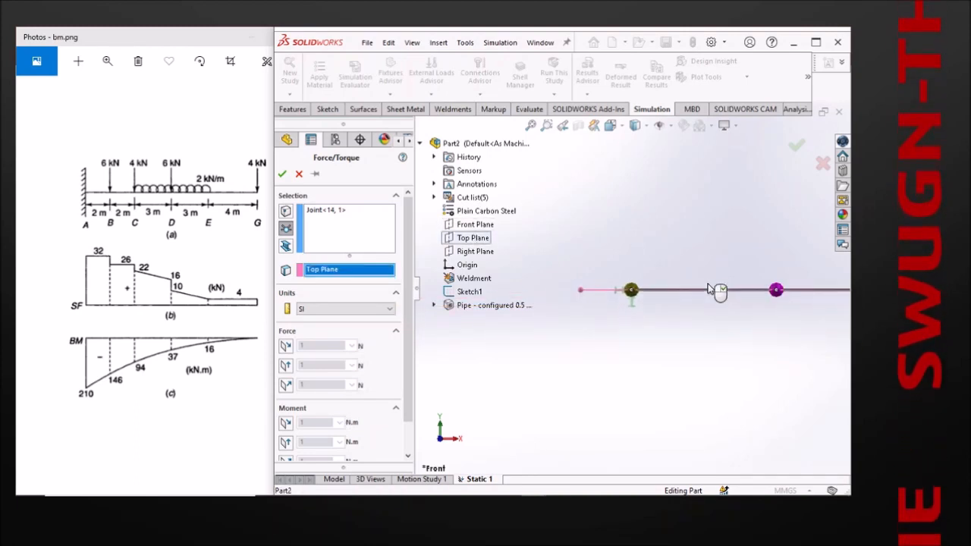
{"action": "scroll", "coordinate": [713, 288], "scroll_direction": "up", "scroll_amount": 5}
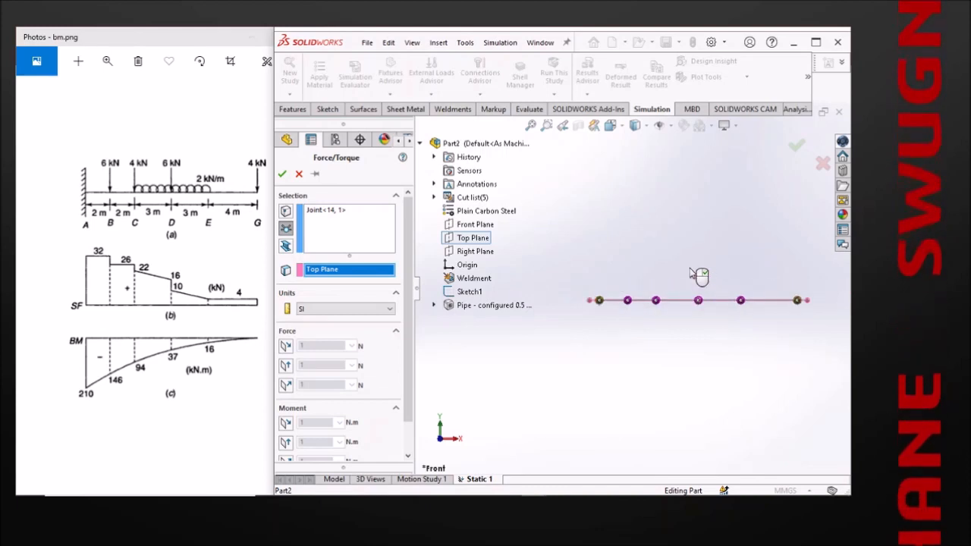
{"action": "left_click", "coordinate": [286, 386]}
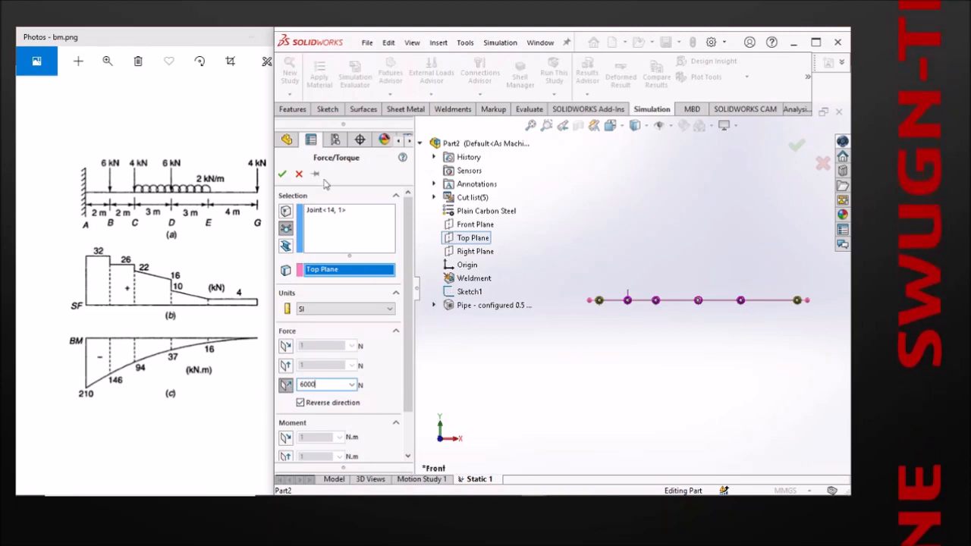
{"action": "left_click", "coordinate": [282, 175]}
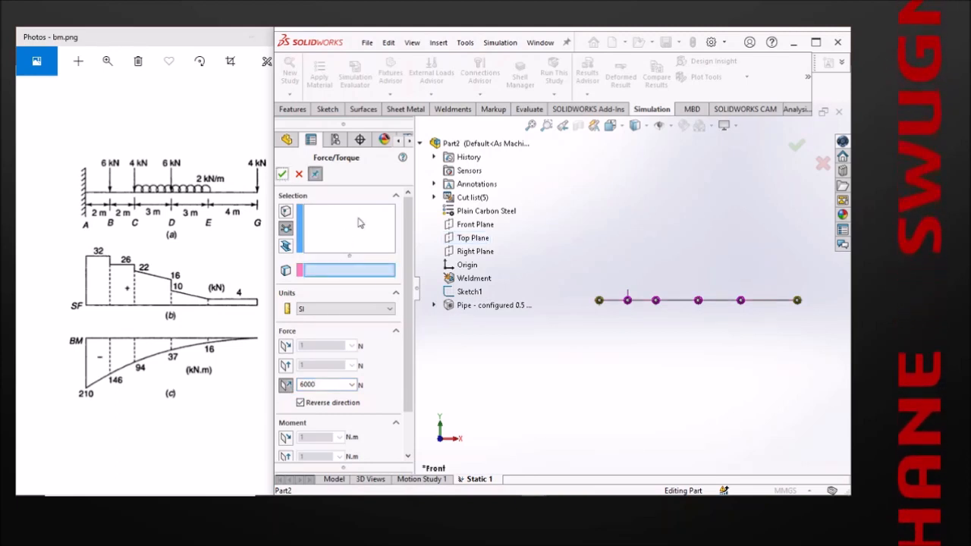
{"action": "scroll", "coordinate": [677, 294], "scroll_direction": "down", "scroll_amount": 4}
{"action": "scroll", "coordinate": [669, 297], "scroll_direction": "up", "scroll_amount": 2}
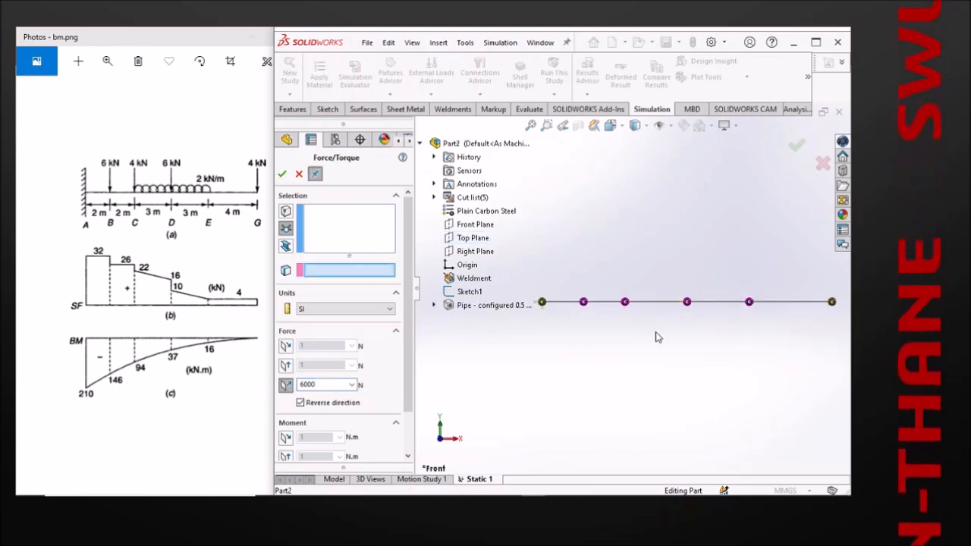
- Apply a reversed 4000 N force normal to the Top Plane at joint C, 4 m from the fixed end
{"action": "scroll", "coordinate": [656, 326], "scroll_direction": "down", "scroll_amount": 3}
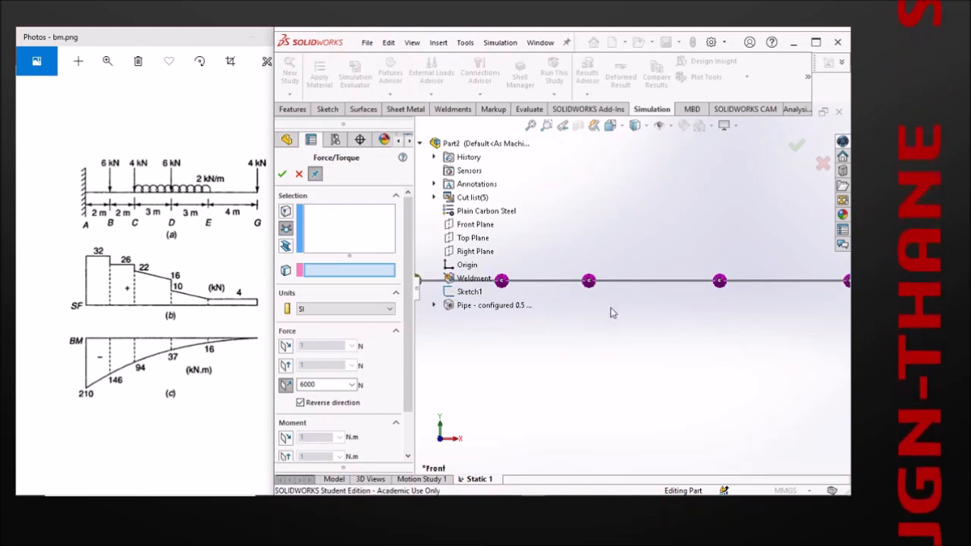
{"action": "left_click", "coordinate": [314, 229]}
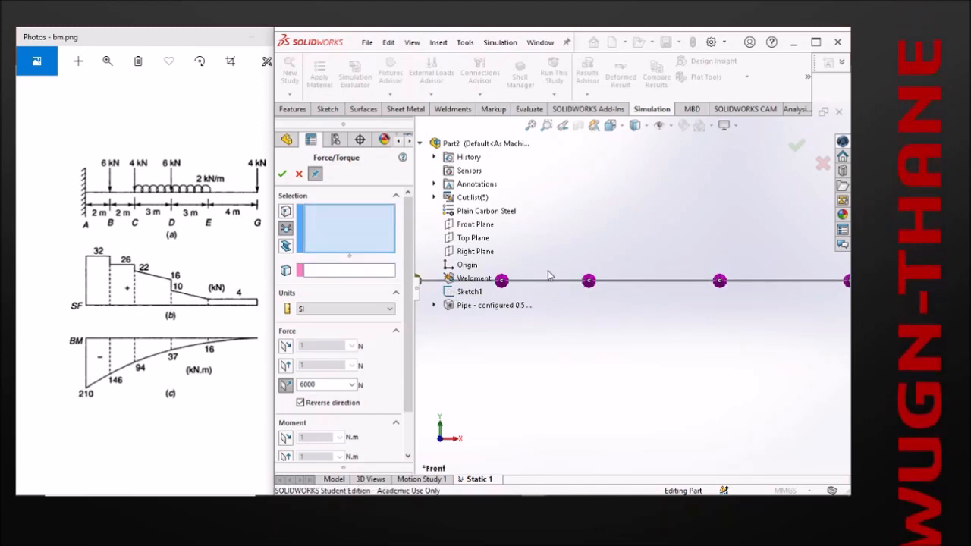
{"action": "left_click", "coordinate": [589, 281]}
{"action": "scroll", "coordinate": [558, 311], "scroll_direction": "up", "scroll_amount": 2}
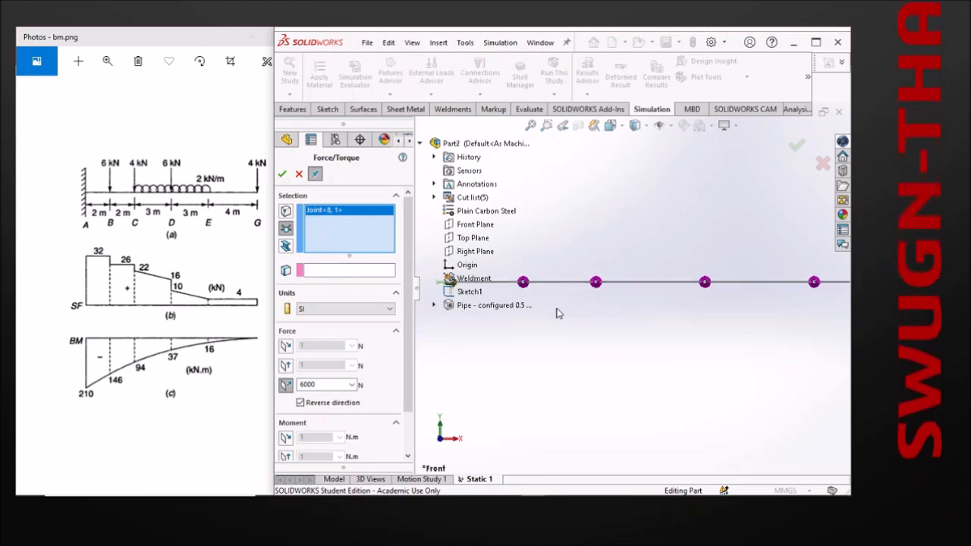
{"action": "left_click", "coordinate": [349, 271]}
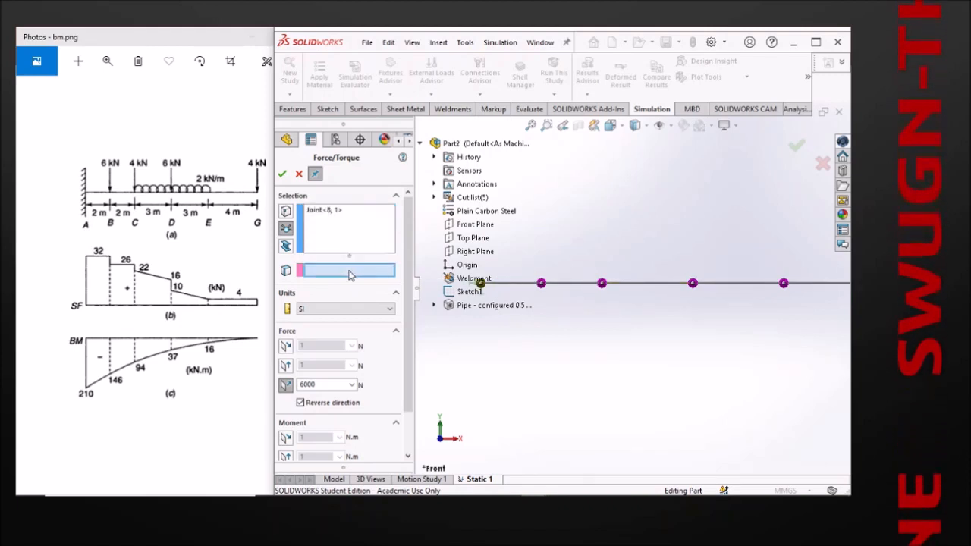
{"action": "left_click", "coordinate": [471, 238]}
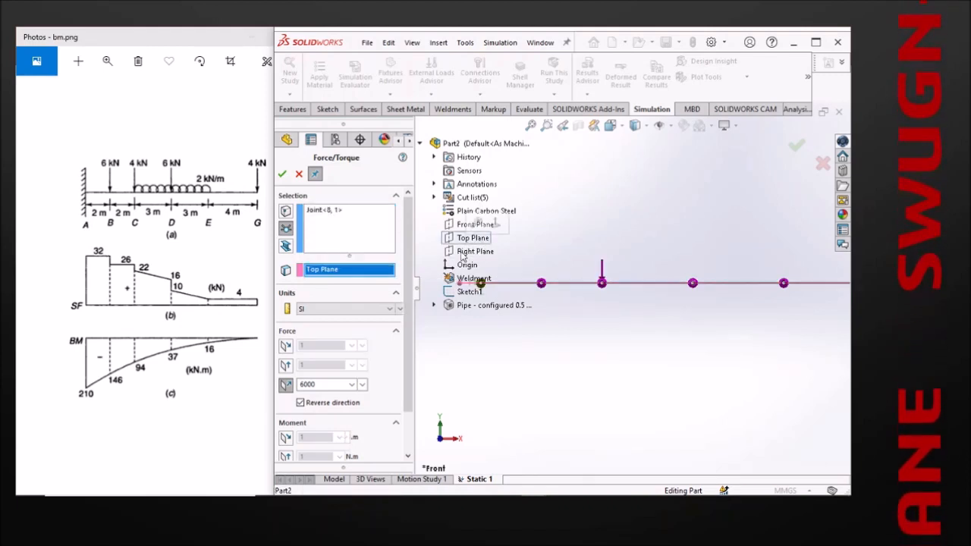
{"action": "double_click", "coordinate": [304, 385]}
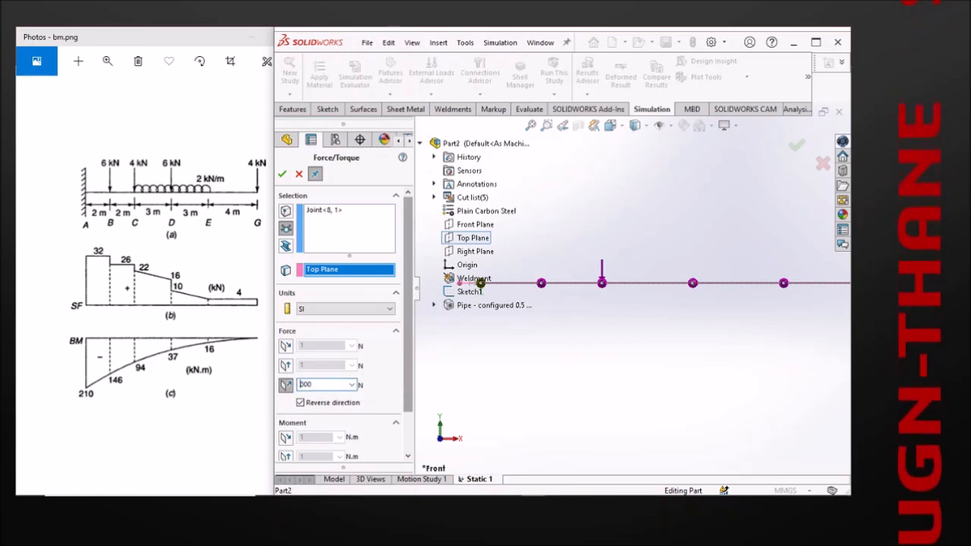
{"action": "left_click", "coordinate": [285, 178]}
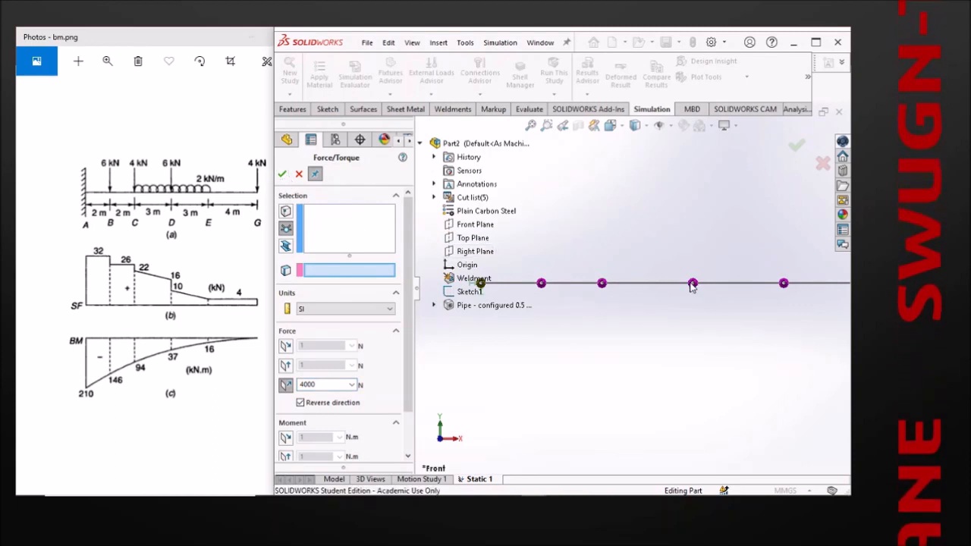
- Apply a reversed 6000 N force normal to the Top Plane at joint D, 3 m beyond joint C
{"action": "left_click", "coordinate": [339, 242]}
{"action": "left_click", "coordinate": [693, 282]}
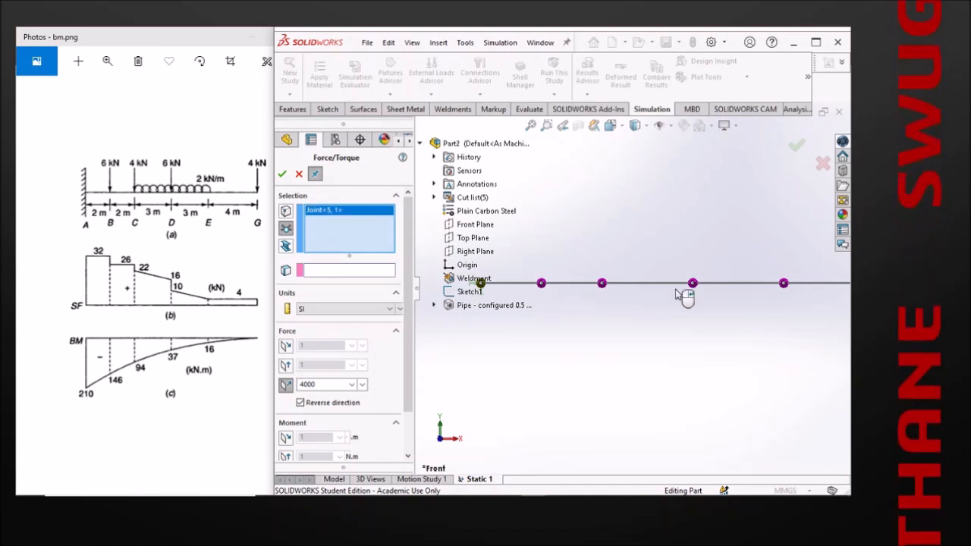
{"action": "left_click", "coordinate": [363, 273]}
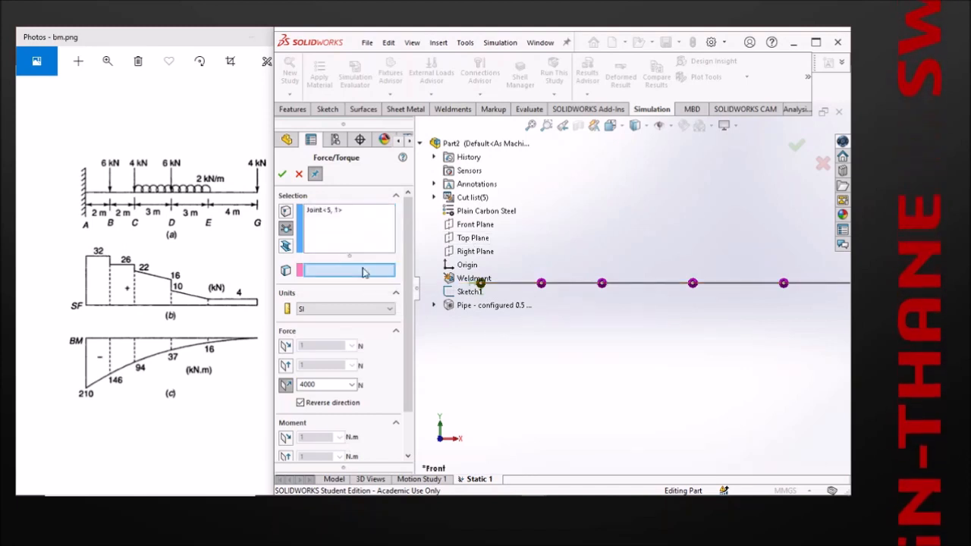
{"action": "left_click", "coordinate": [464, 238]}
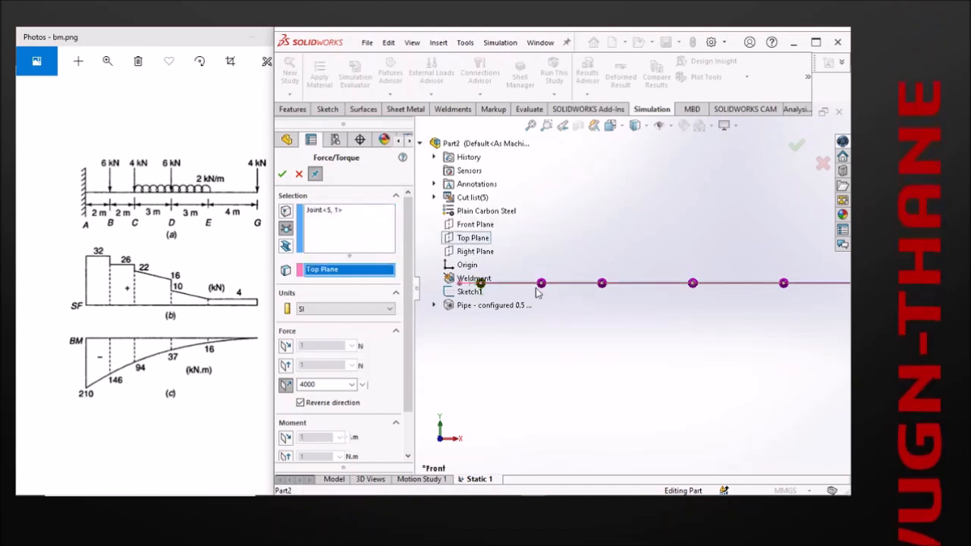
{"action": "double_click", "coordinate": [306, 383]}
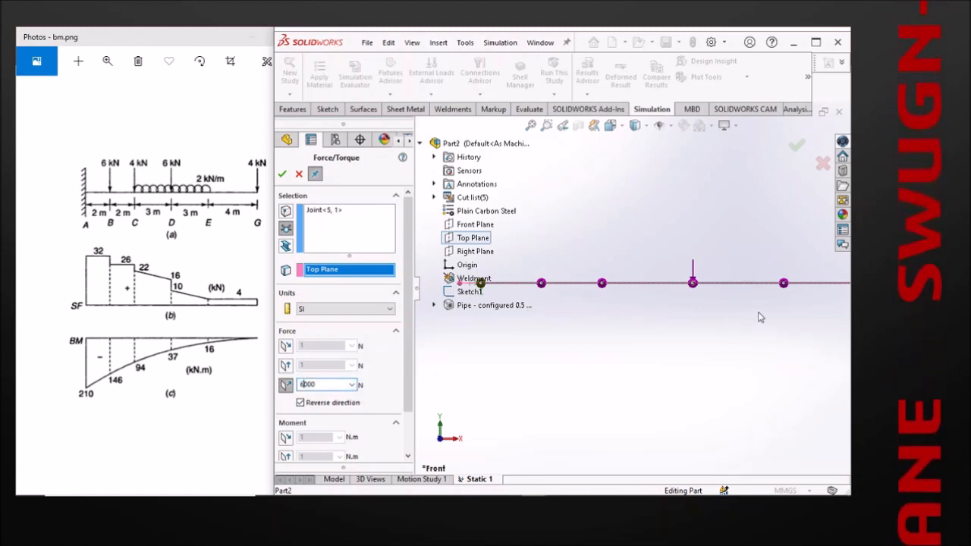
{"action": "scroll", "coordinate": [760, 312], "scroll_direction": "up", "scroll_amount": 4}
{"action": "scroll", "coordinate": [758, 288], "scroll_direction": "down", "scroll_amount": 6}
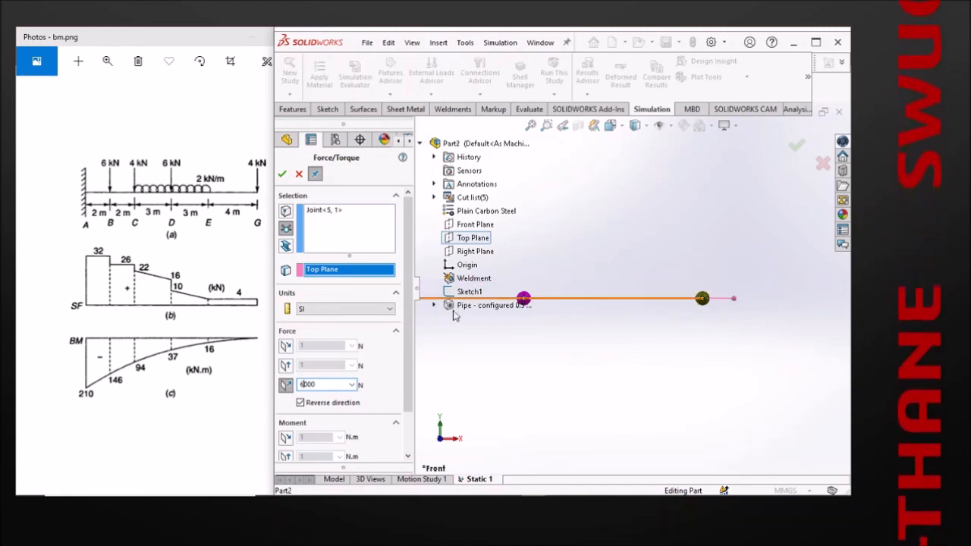
{"action": "left_click", "coordinate": [282, 175]}
- Apply a reversed 4000 N force normal to the Top Plane at joint G, the beam's free end
{"action": "left_click", "coordinate": [386, 249]}
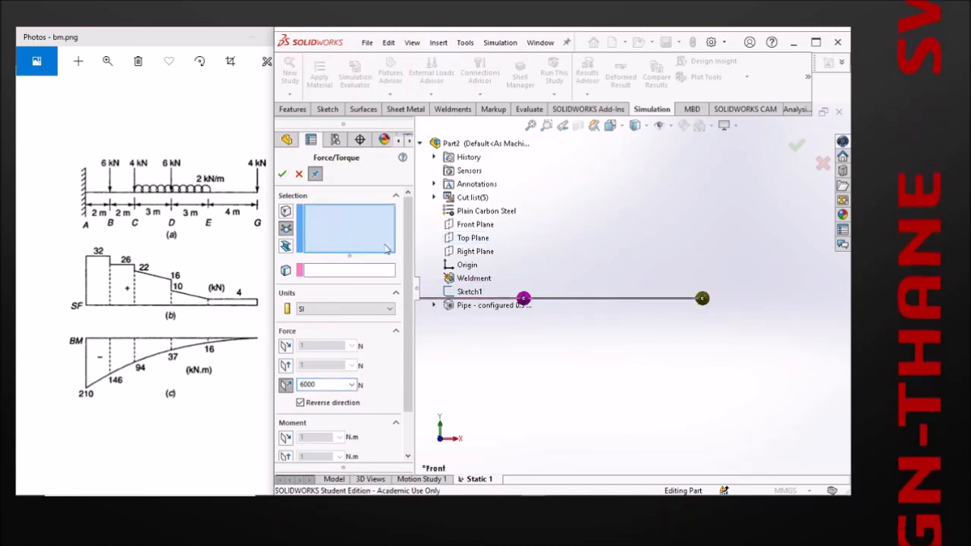
{"action": "left_click", "coordinate": [702, 299]}
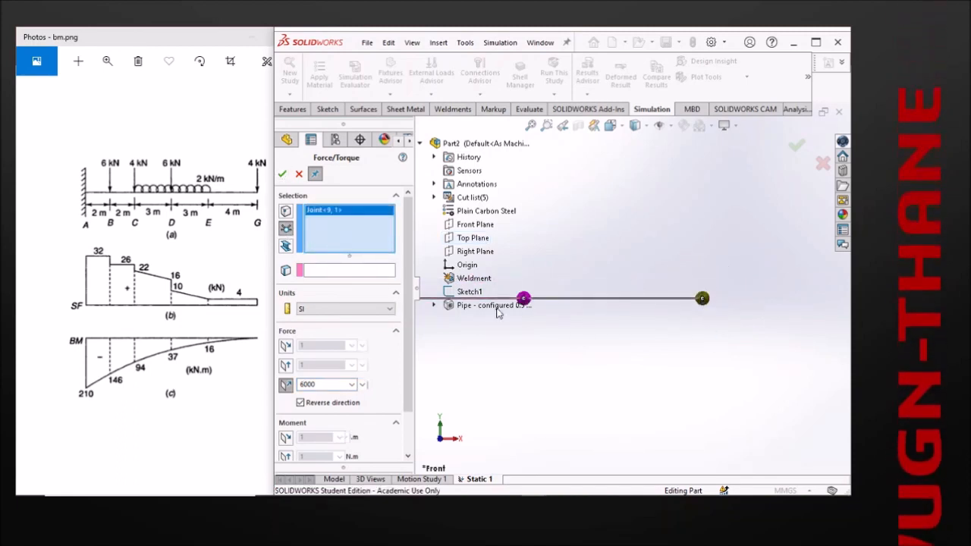
{"action": "left_click", "coordinate": [343, 275]}
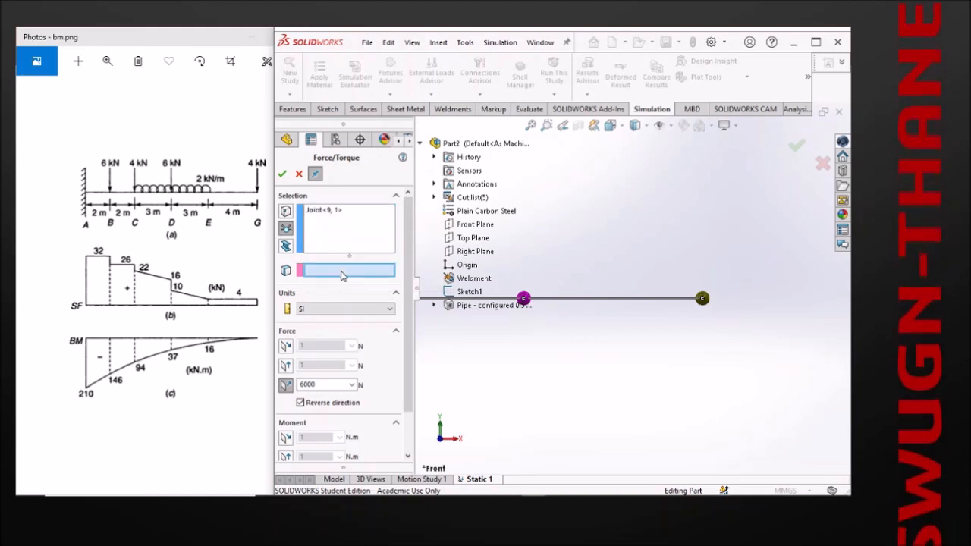
{"action": "left_click", "coordinate": [470, 238]}
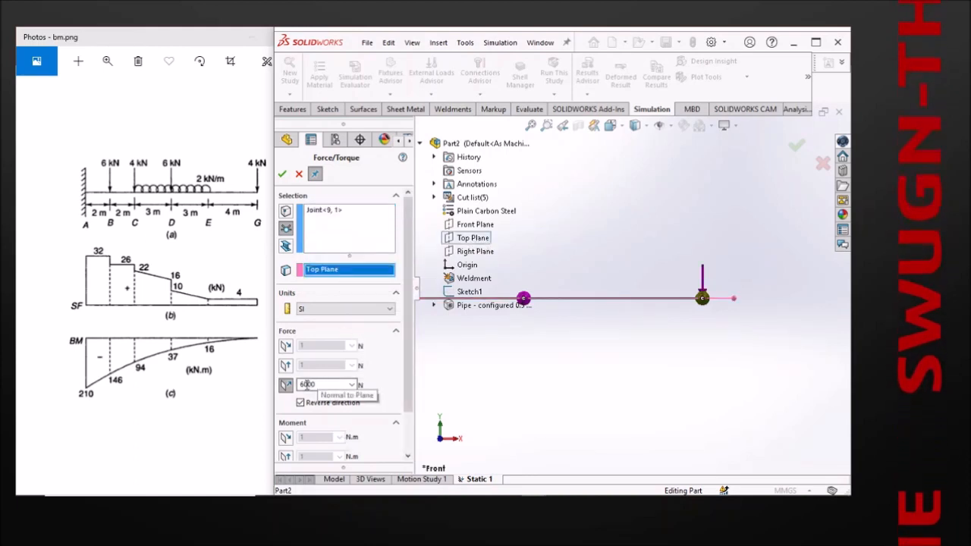
{"action": "double_click", "coordinate": [306, 385]}
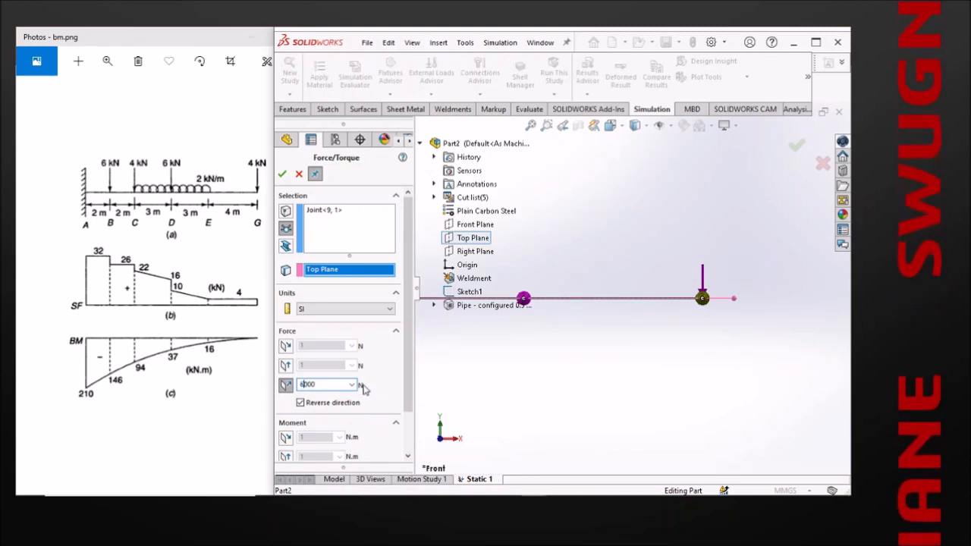
{"action": "key", "text": "Delete"}
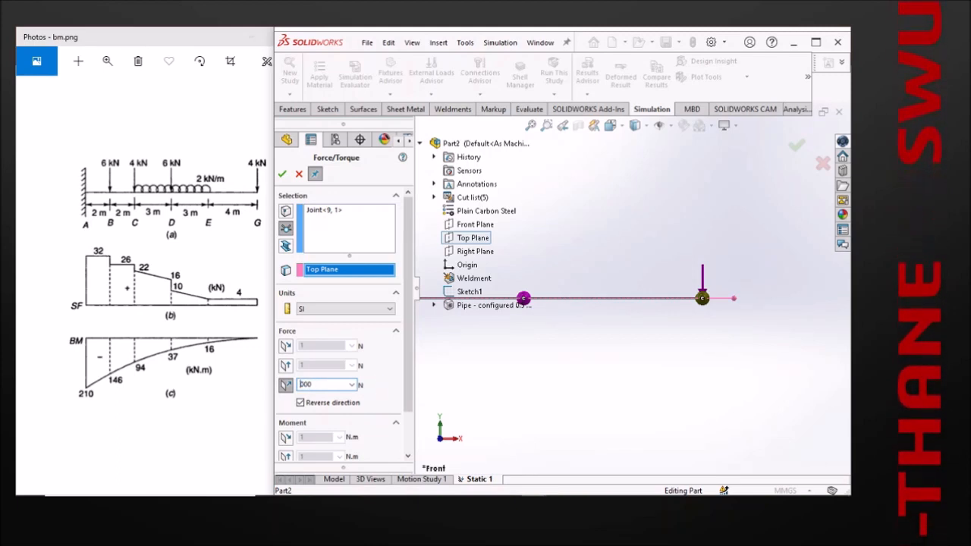
{"action": "type", "text": "4"}
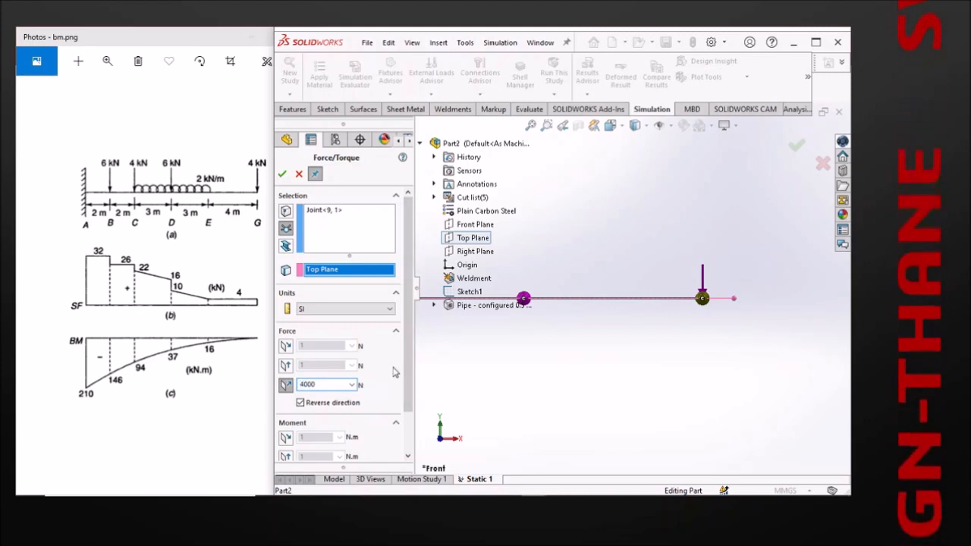
{"action": "left_click", "coordinate": [281, 173]}
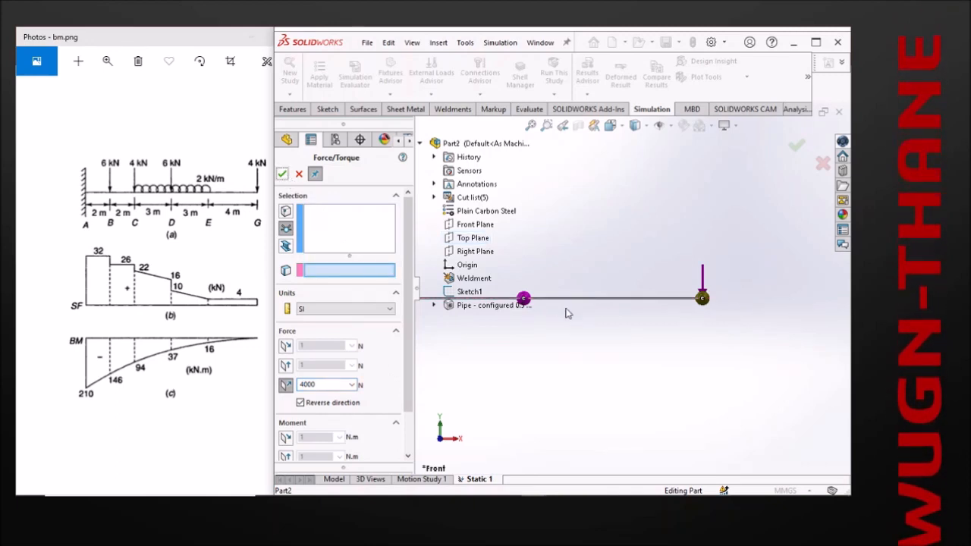
- Switch the force selection from joints to beams and select the 3 m segment between C and D
{"action": "scroll", "coordinate": [577, 303], "scroll_direction": "up", "scroll_amount": 2}
{"action": "scroll", "coordinate": [576, 293], "scroll_direction": "down", "scroll_amount": 3}
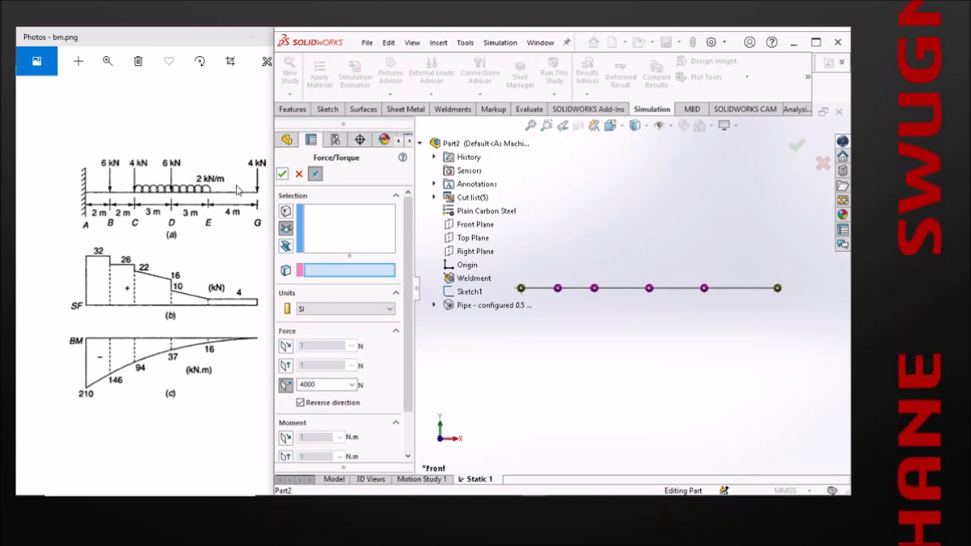
{"action": "scroll", "coordinate": [640, 296], "scroll_direction": "down", "scroll_amount": 2}
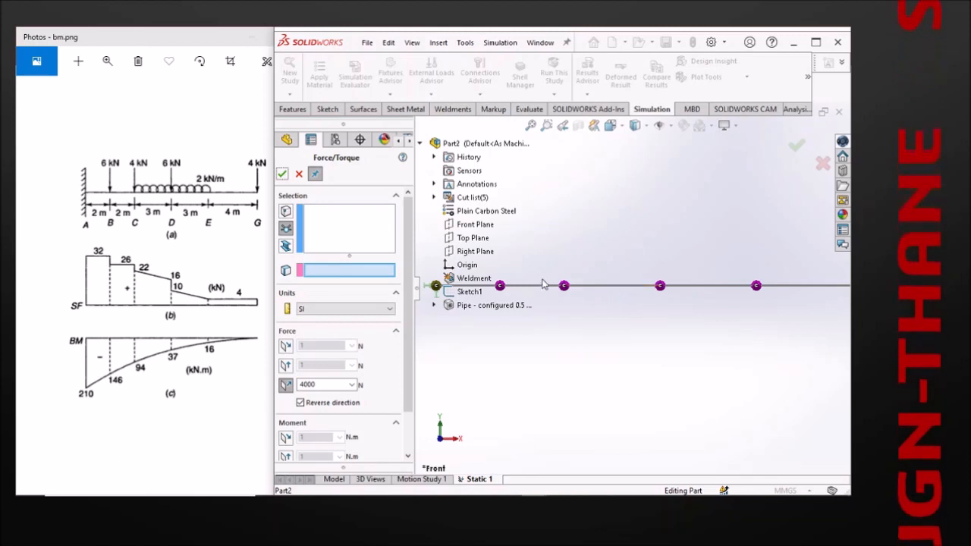
{"action": "left_click", "coordinate": [285, 246]}
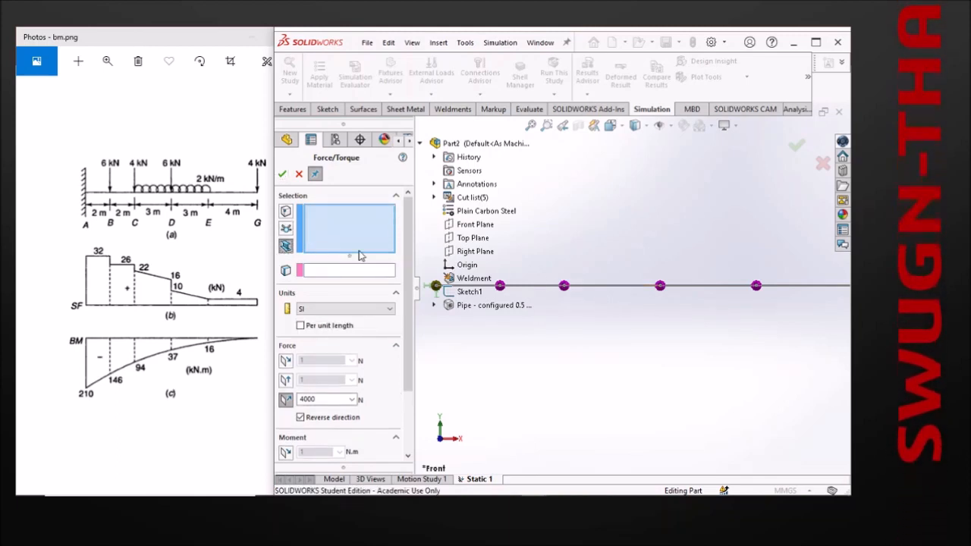
{"action": "scroll", "coordinate": [607, 299], "scroll_direction": "up", "scroll_amount": 3}
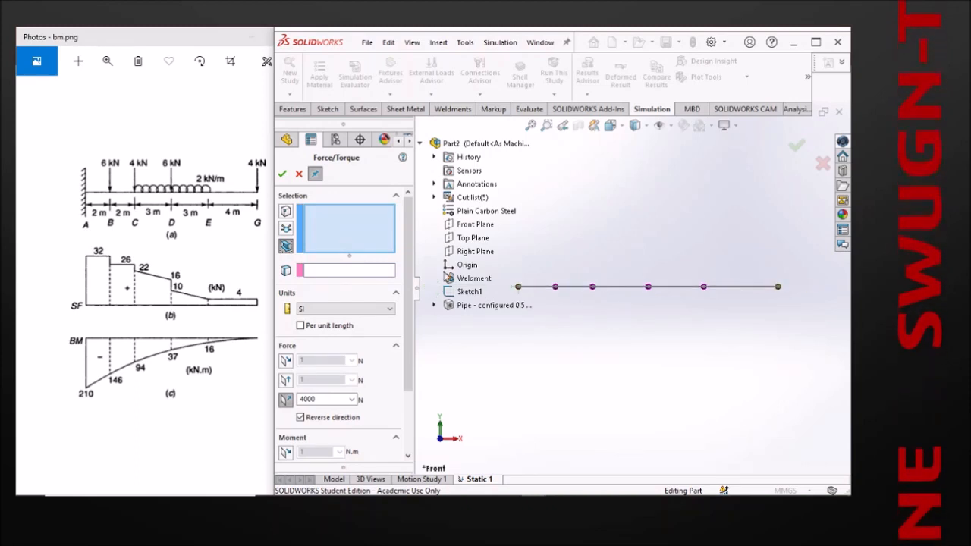
{"action": "scroll", "coordinate": [618, 295], "scroll_direction": "down", "scroll_amount": 5}
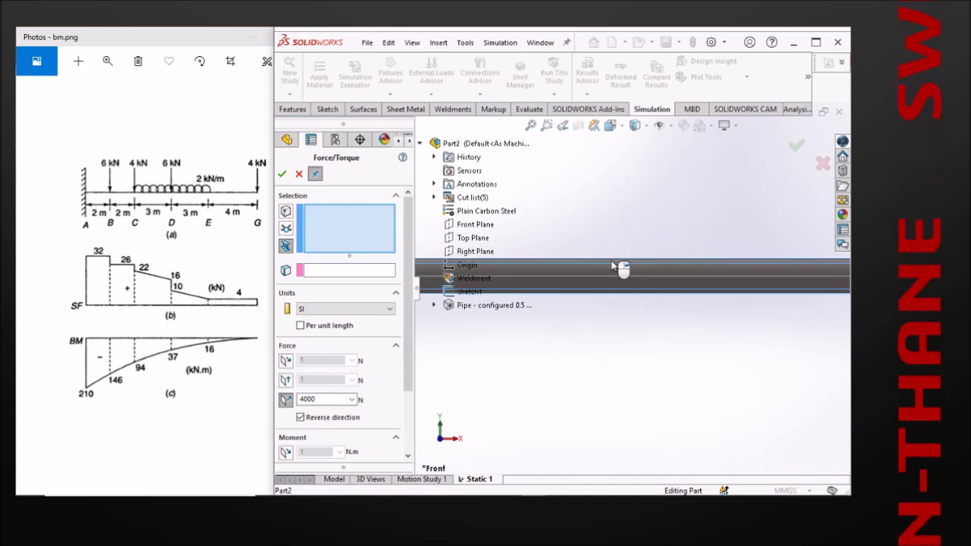
{"action": "left_click", "coordinate": [620, 286]}
{"action": "scroll", "coordinate": [621, 299], "scroll_direction": "up", "scroll_amount": 5}
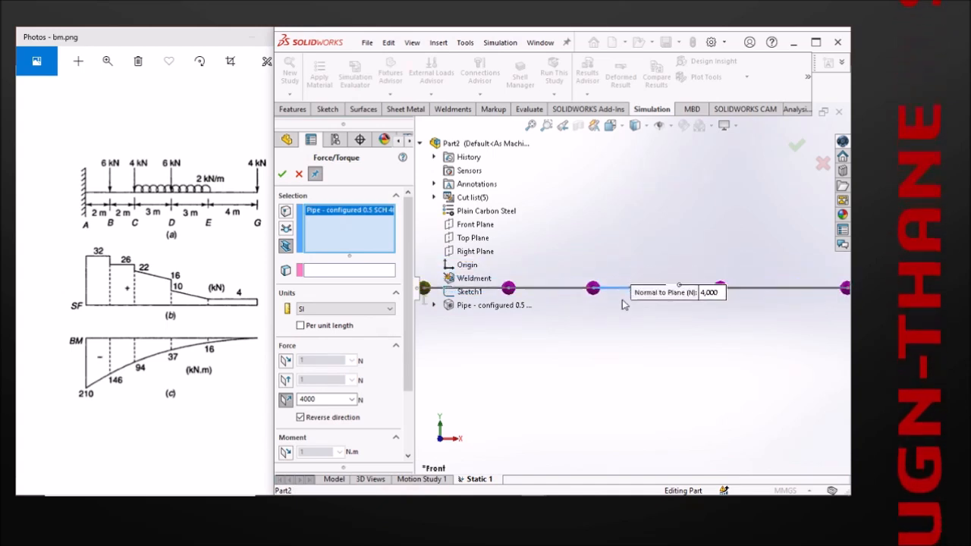
- Load segment C–D with a reversed force of 2000 N/m per unit length, normal to the Top Plane
{"action": "left_click", "coordinate": [326, 271]}
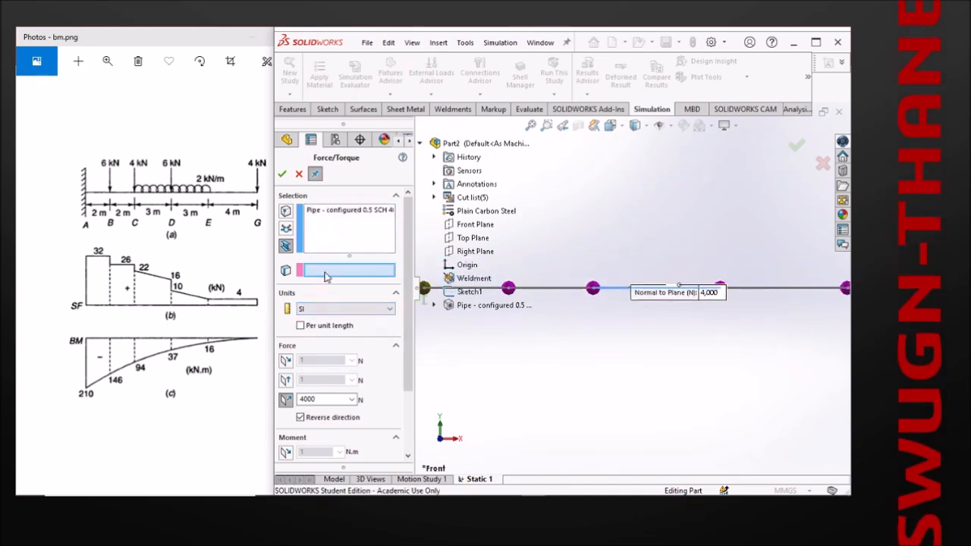
{"action": "left_click", "coordinate": [471, 237]}
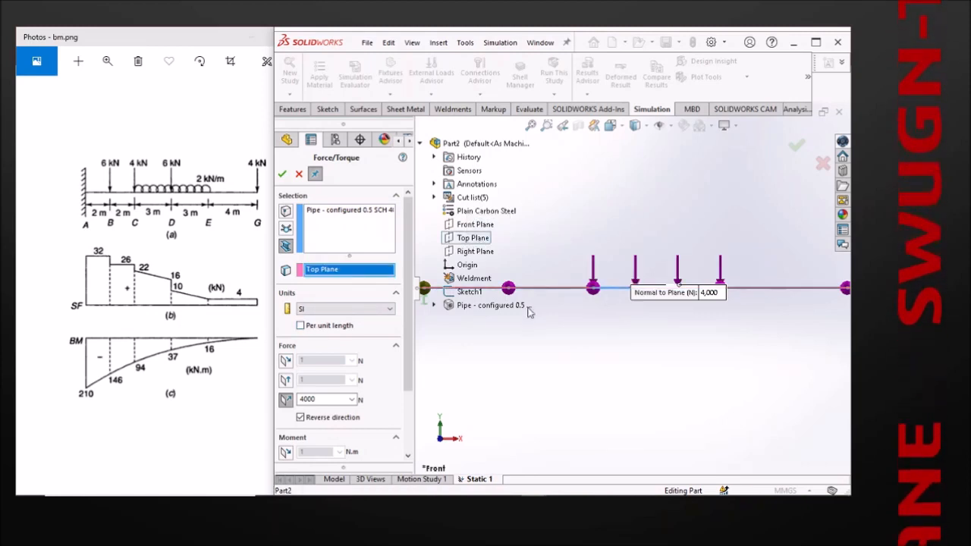
{"action": "left_click", "coordinate": [321, 327]}
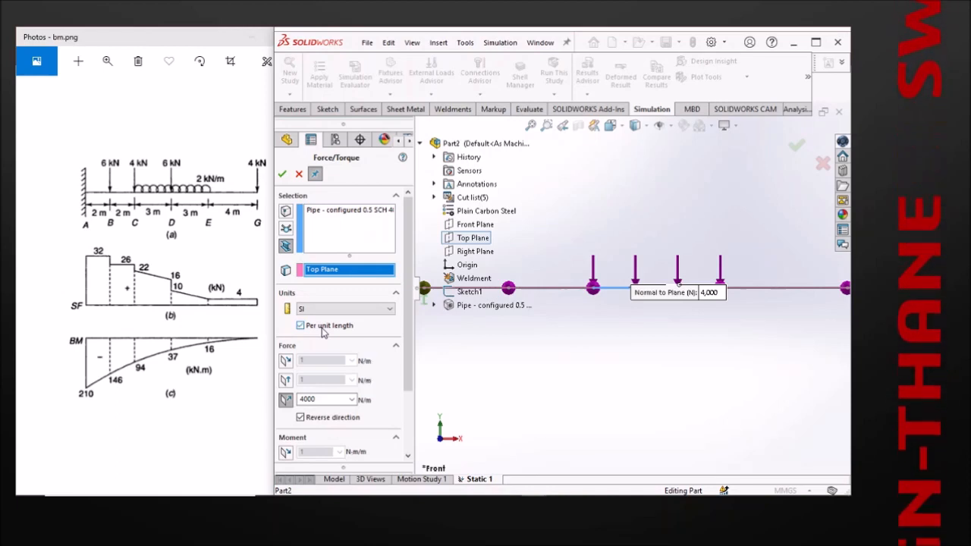
{"action": "double_click", "coordinate": [322, 401]}
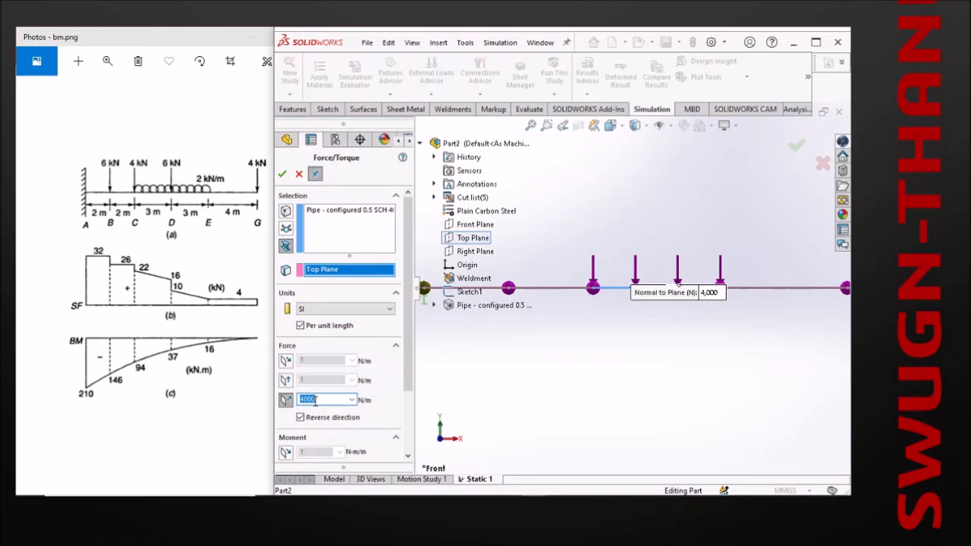
{"action": "type", "text": "200"}
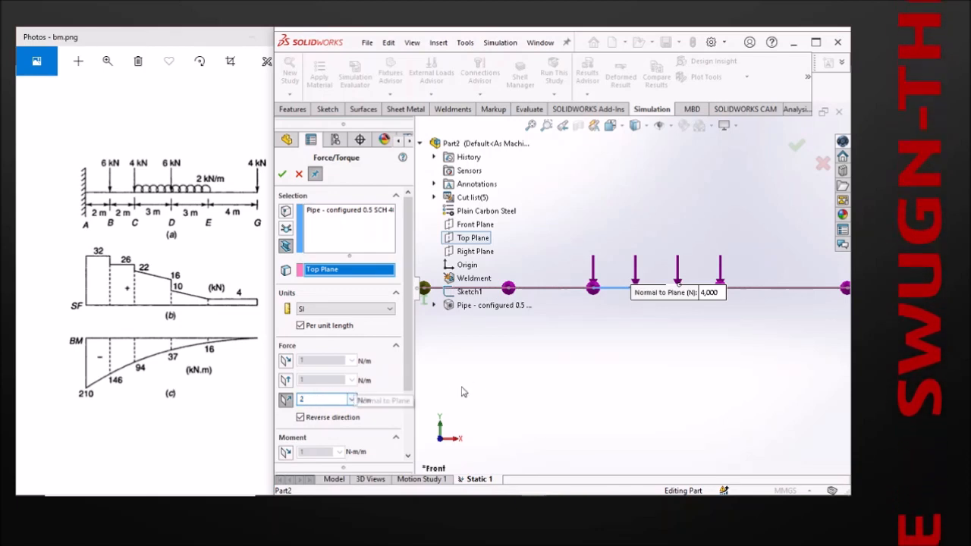
{"action": "scroll", "coordinate": [674, 346], "scroll_direction": "up", "scroll_amount": 2}
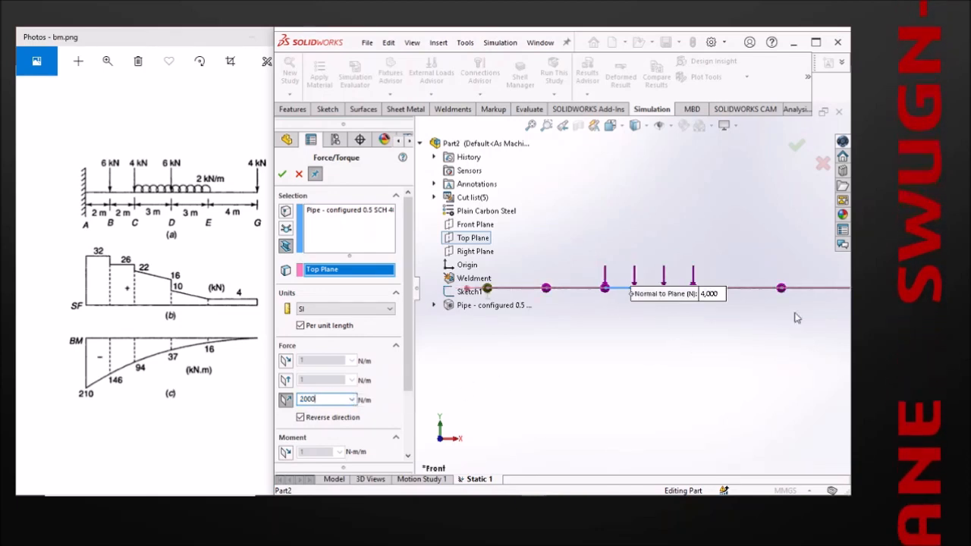
{"action": "scroll", "coordinate": [807, 316], "scroll_direction": "down", "scroll_amount": 1}
{"action": "left_click", "coordinate": [282, 174]}
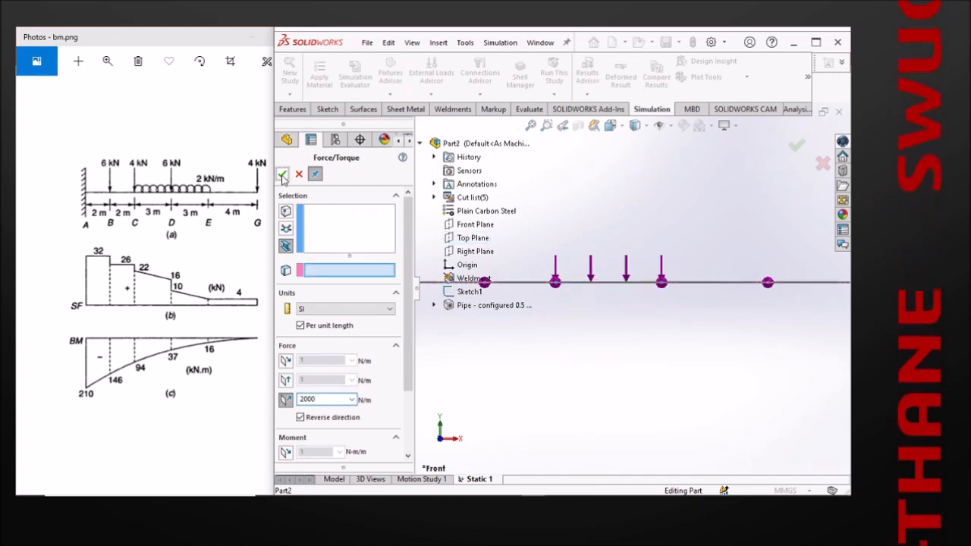
- Load the 3 m segment D–E with a reversed 2000 N/m force per unit length normal to the Top Plane, and finish adding forces
{"action": "left_click", "coordinate": [342, 240]}
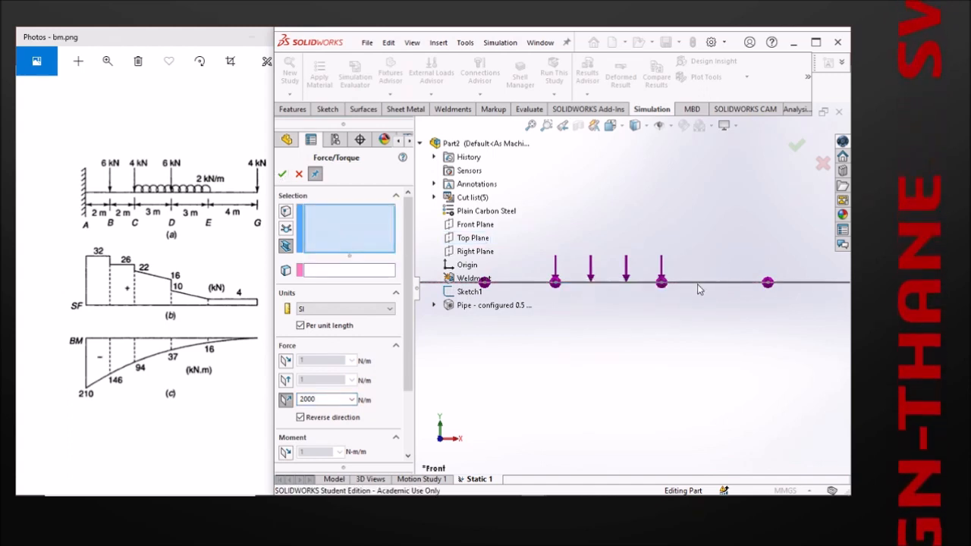
{"action": "left_click", "coordinate": [698, 283]}
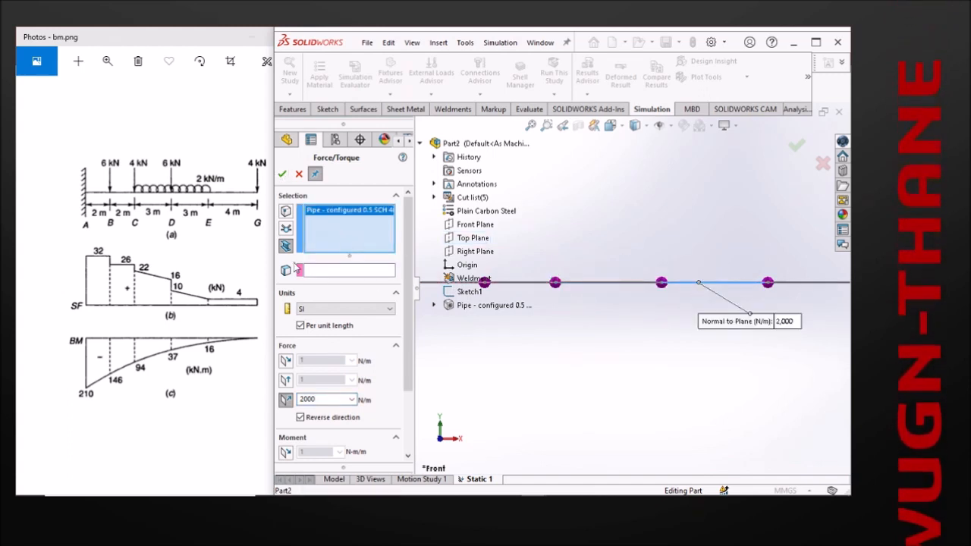
{"action": "left_click", "coordinate": [349, 272]}
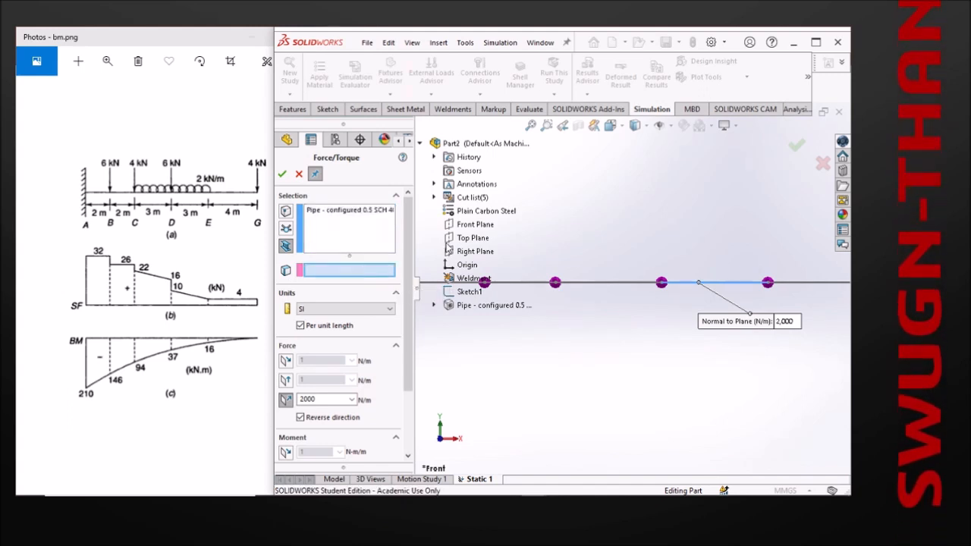
{"action": "left_click", "coordinate": [463, 238]}
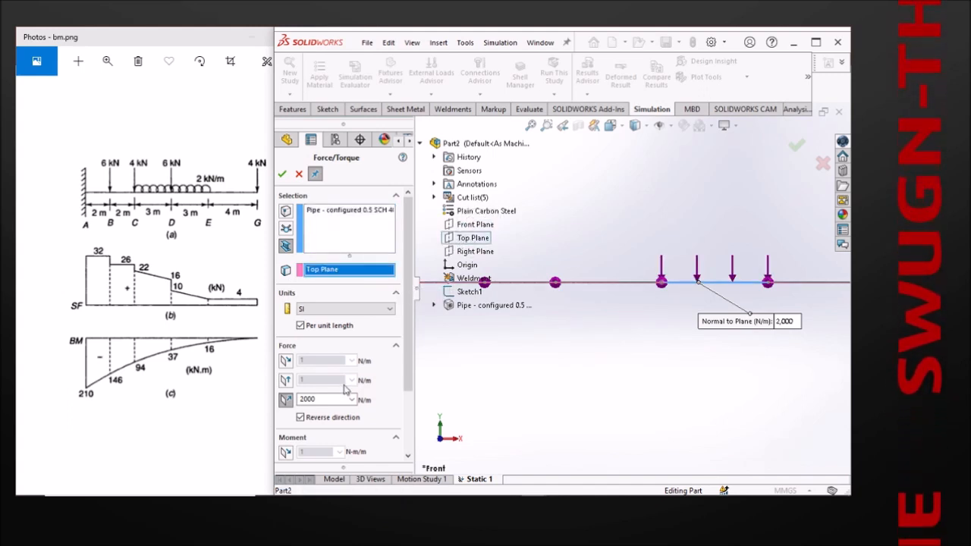
{"action": "left_click", "coordinate": [282, 174]}
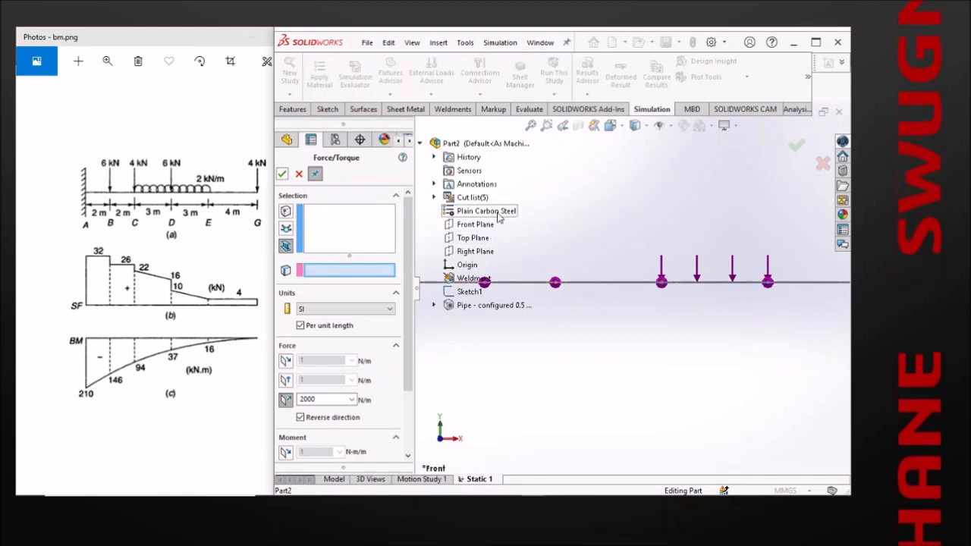
{"action": "left_click", "coordinate": [300, 175]}
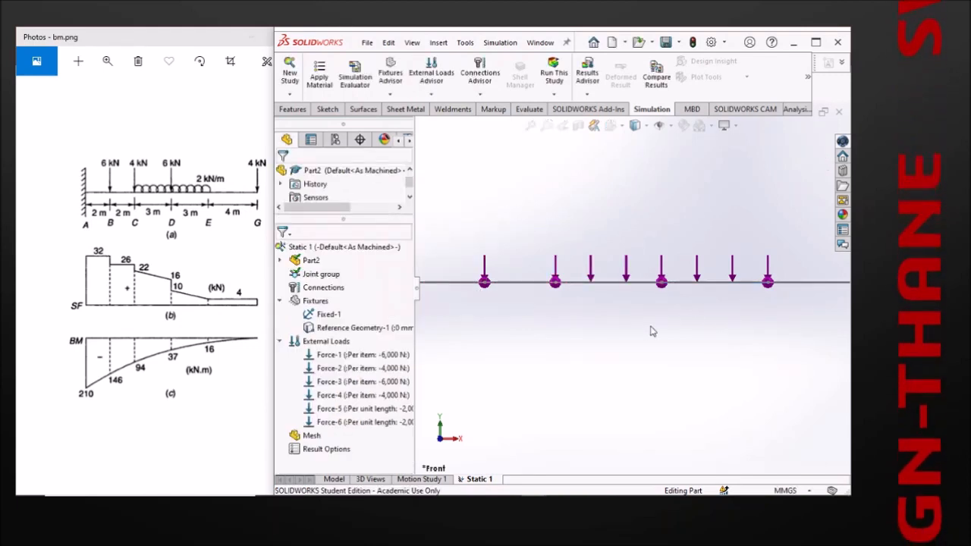
- Mesh the beam model and run the Static 1 study
{"action": "scroll", "coordinate": [657, 330], "scroll_direction": "up", "scroll_amount": 4}
{"action": "scroll", "coordinate": [679, 324], "scroll_direction": "up", "scroll_amount": 2}
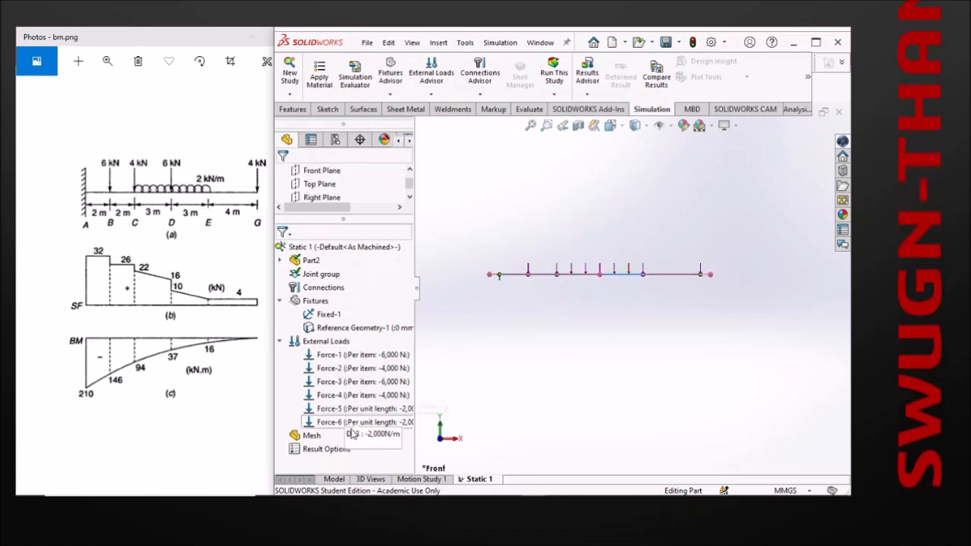
{"action": "right_click", "coordinate": [310, 436]}
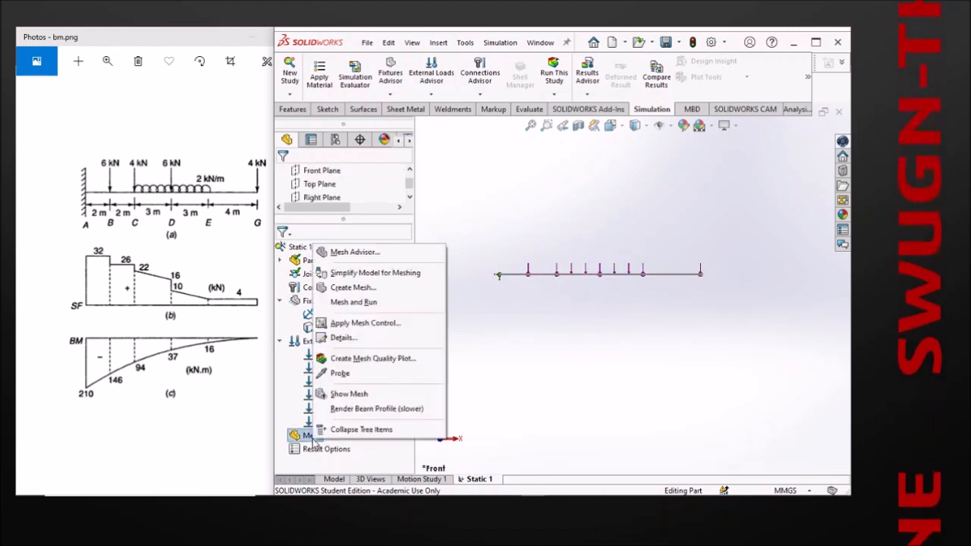
{"action": "left_click", "coordinate": [357, 302]}
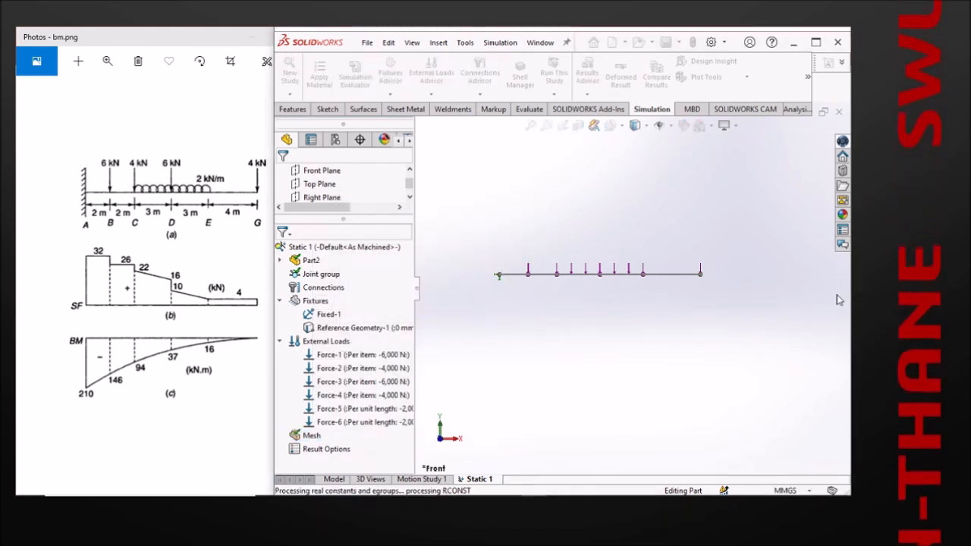
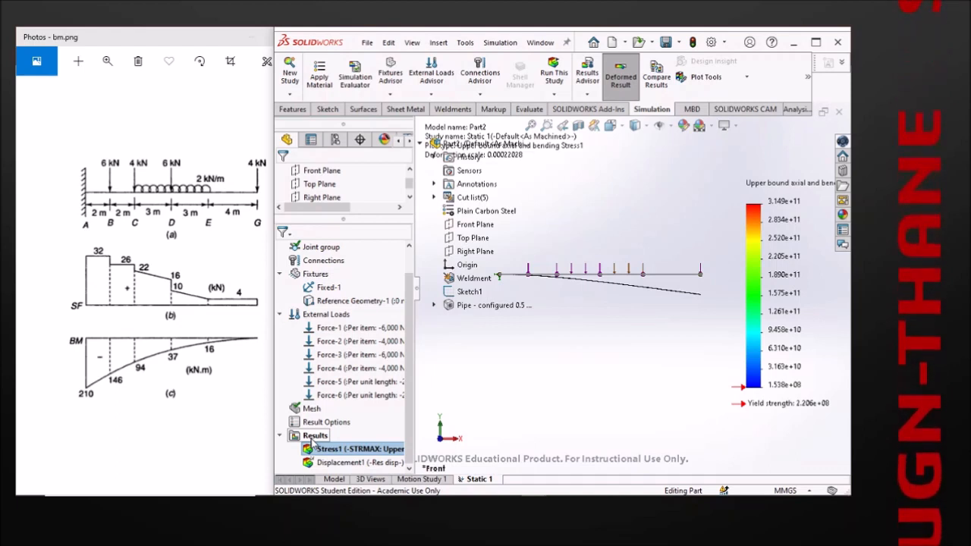
- Define a beam diagram of Shear Force in Dir1 in N for all beams, with a diagram width of 50 times the beam radius
{"action": "right_click", "coordinate": [311, 438]}
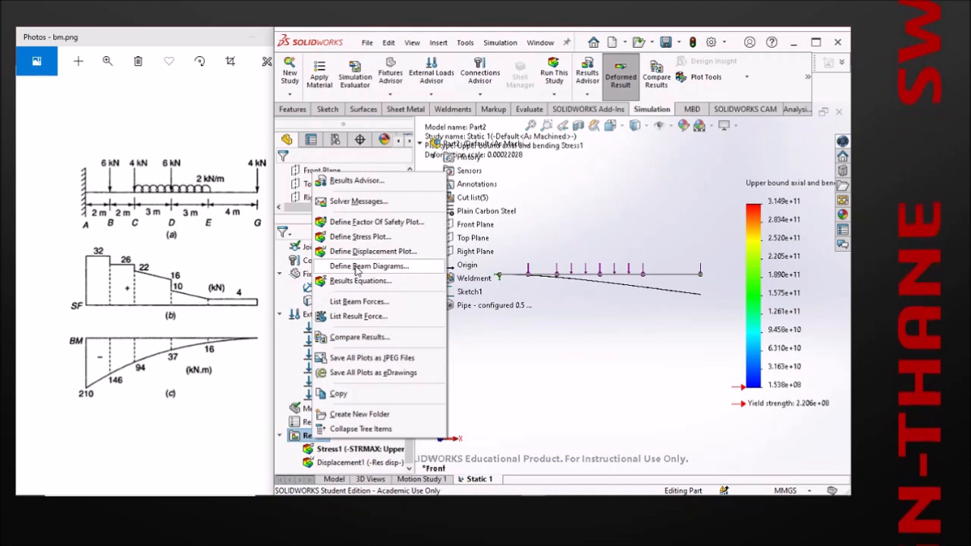
{"action": "left_click", "coordinate": [368, 266]}
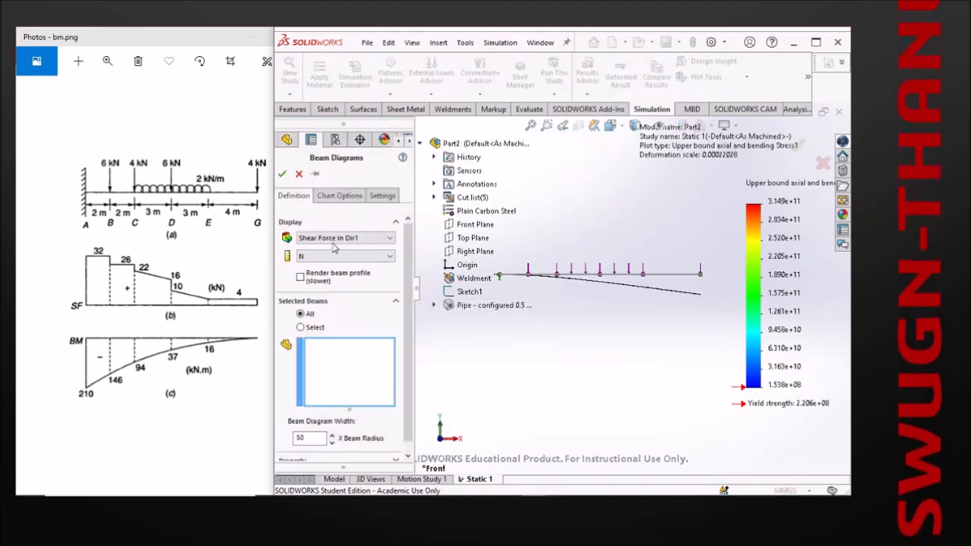
{"action": "left_click", "coordinate": [286, 173]}
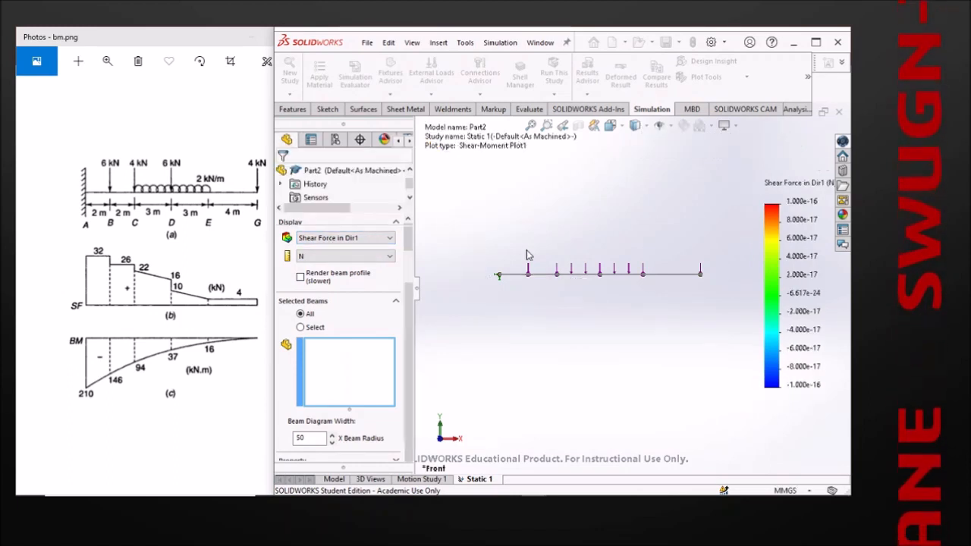
- Edit the existing shear-moment plot's definition to display Shear Force in Dir2
{"action": "middle_click_drag", "start_coordinate": [551, 273], "coordinate": [603, 288]}
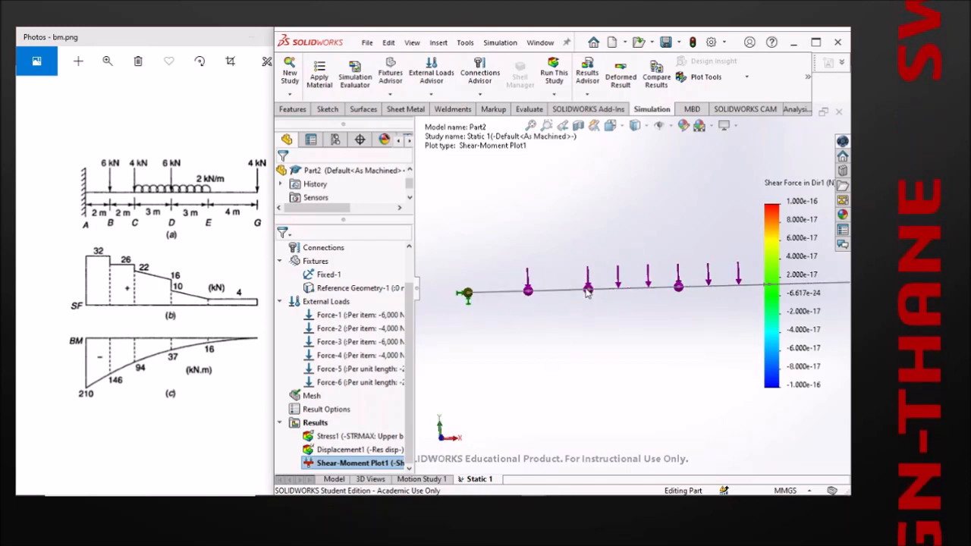
{"action": "right_click", "coordinate": [317, 462]}
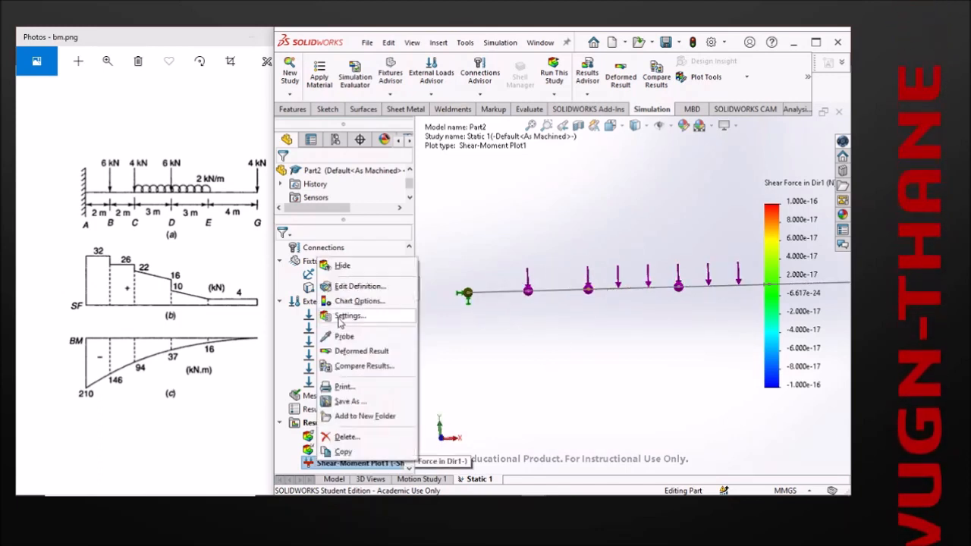
{"action": "left_click", "coordinate": [347, 294]}
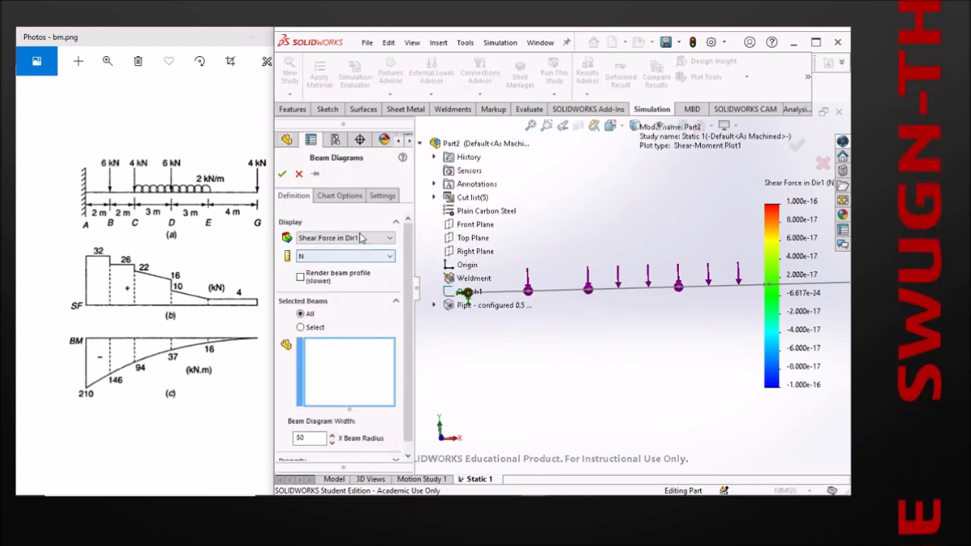
{"action": "left_click", "coordinate": [356, 238]}
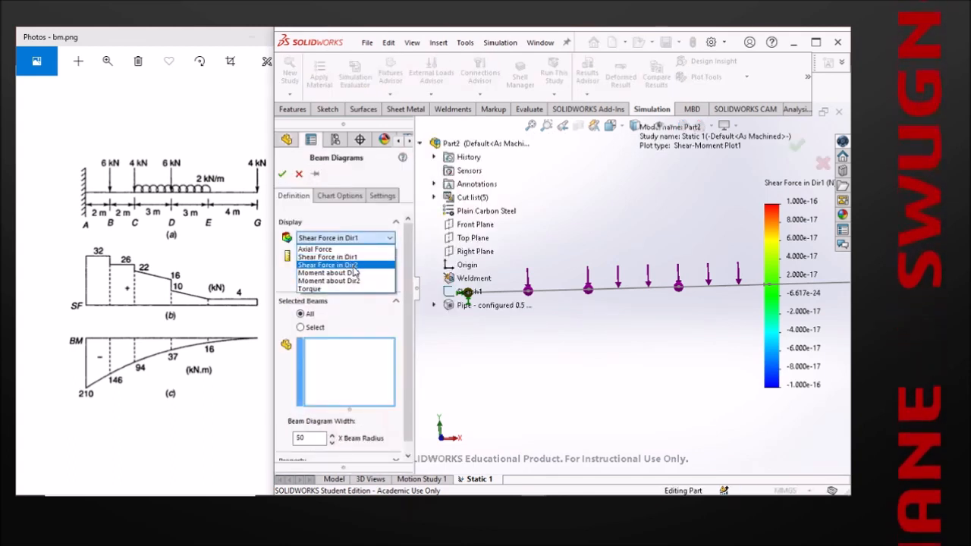
{"action": "left_click", "coordinate": [353, 266]}
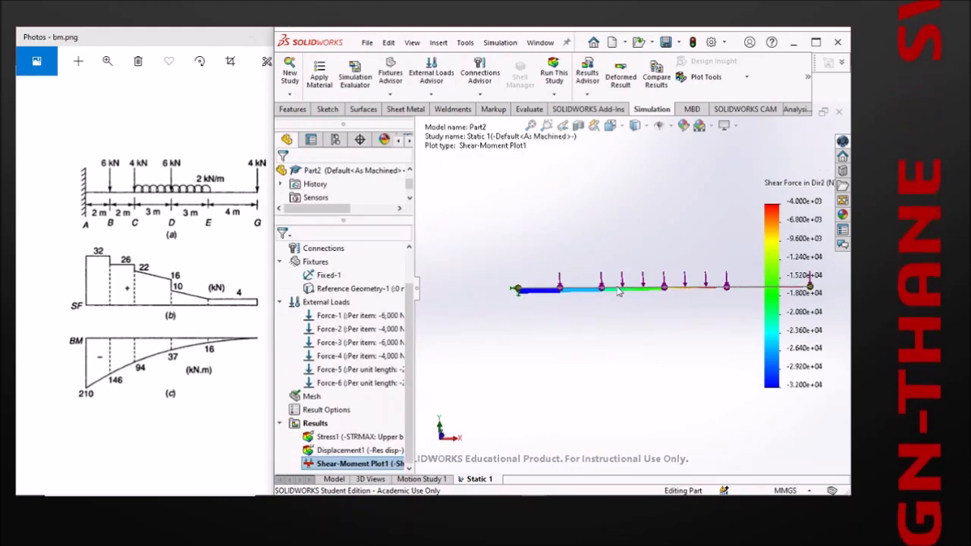
- In front view, probe the shear force along the beam segment between the fixed end and the first load, and review the summary values
{"action": "key", "text": "space"}
{"action": "left_click", "coordinate": [553, 329]}
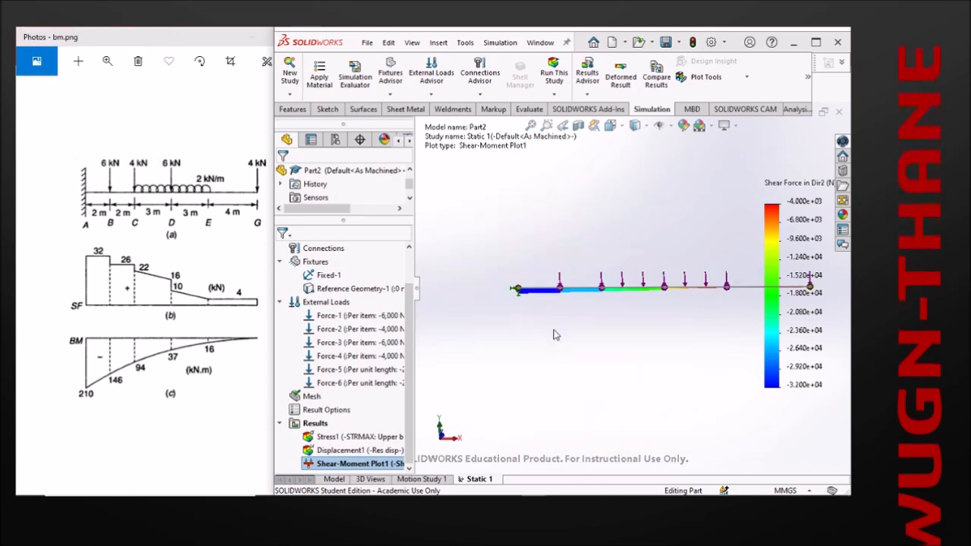
{"action": "scroll", "coordinate": [539, 314], "scroll_direction": "down", "scroll_amount": 5}
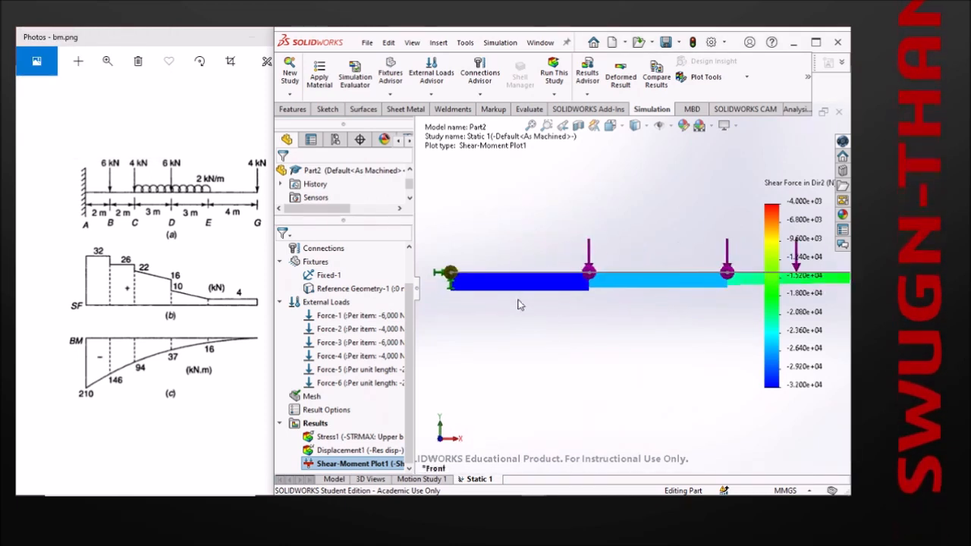
{"action": "scroll", "coordinate": [155, 308], "scroll_direction": "down", "scroll_amount": 2}
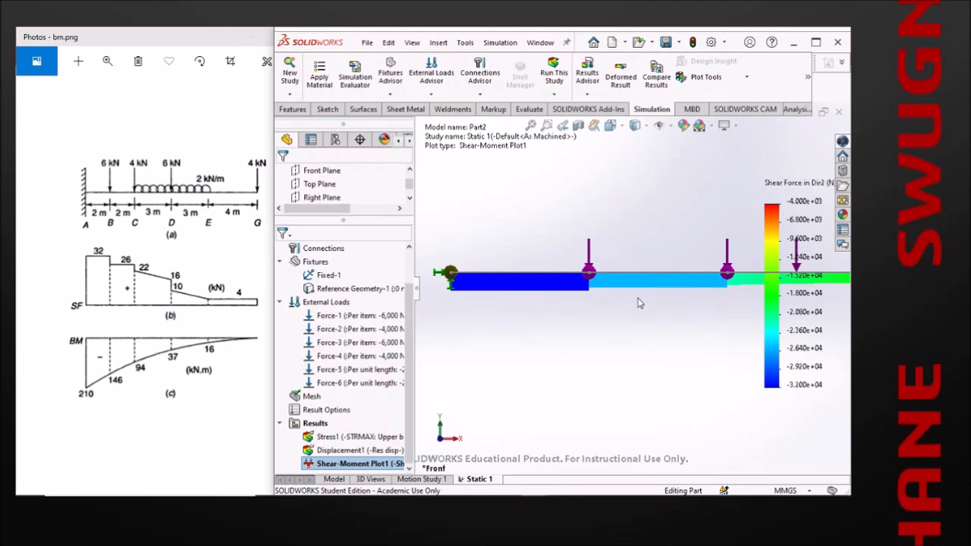
{"action": "scroll", "coordinate": [639, 303], "scroll_direction": "up", "scroll_amount": 1}
{"action": "scroll", "coordinate": [572, 295], "scroll_direction": "down", "scroll_amount": 1}
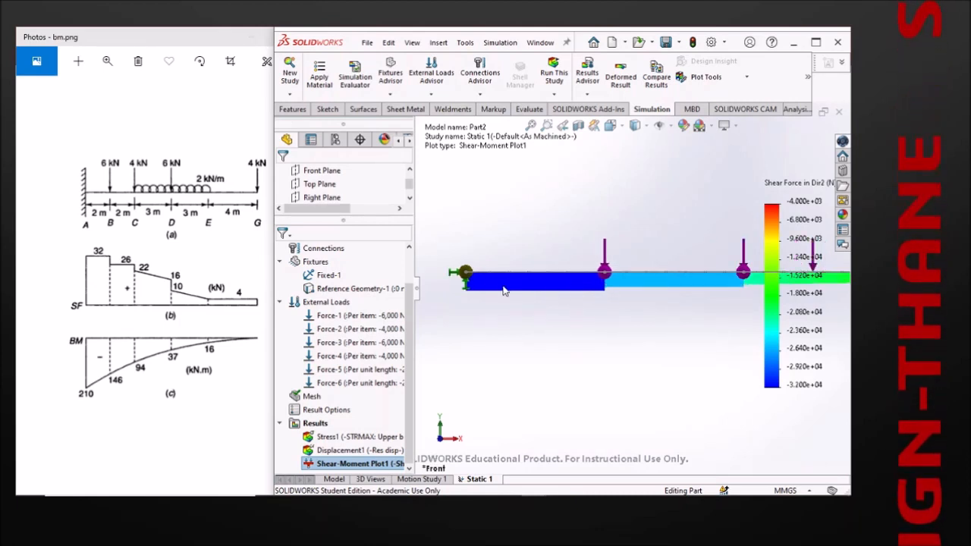
{"action": "right_click", "coordinate": [316, 466]}
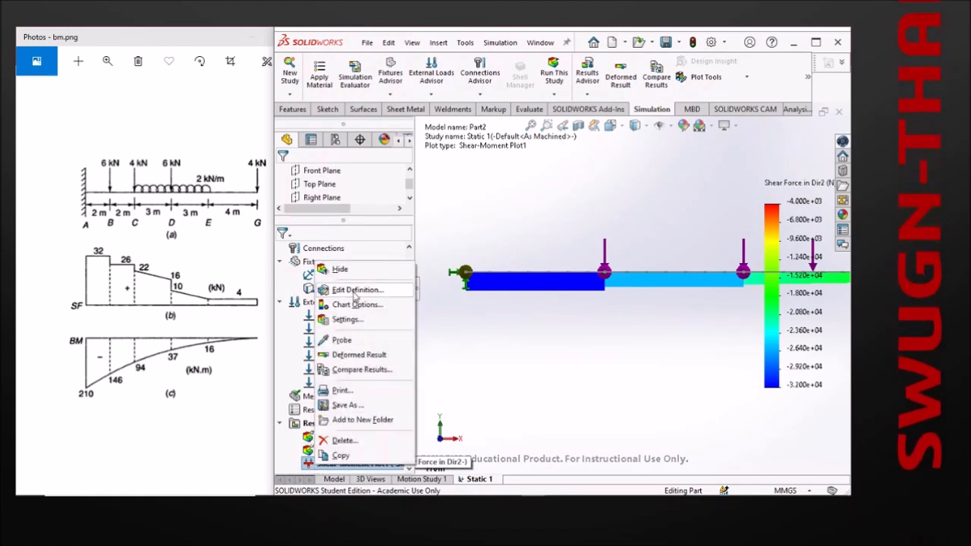
{"action": "left_click", "coordinate": [342, 340]}
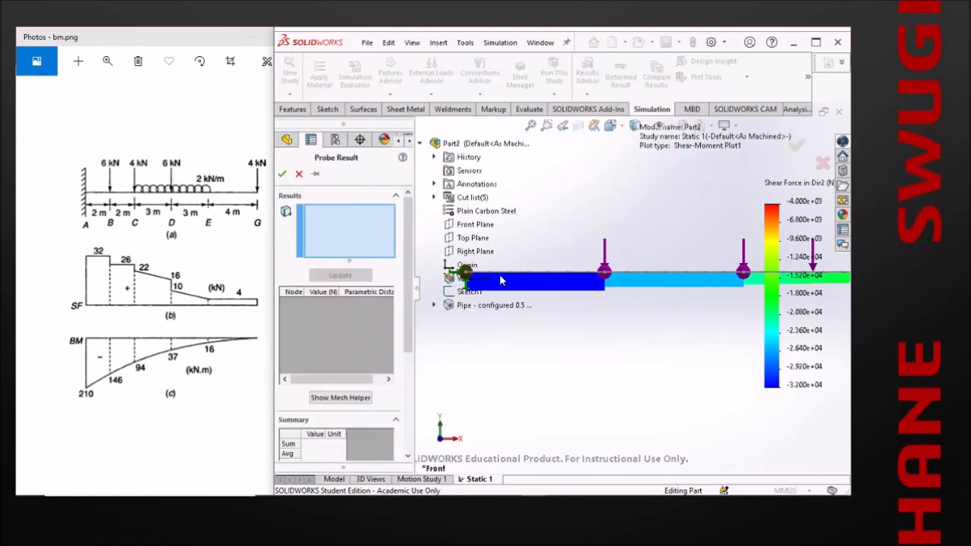
{"action": "left_click", "coordinate": [531, 278]}
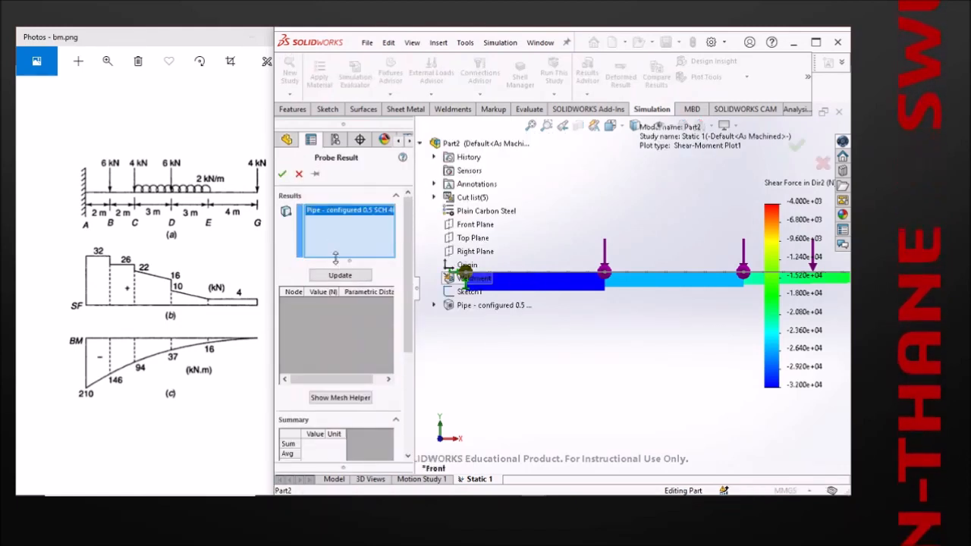
{"action": "scroll", "coordinate": [584, 280], "scroll_direction": "up", "scroll_amount": 2}
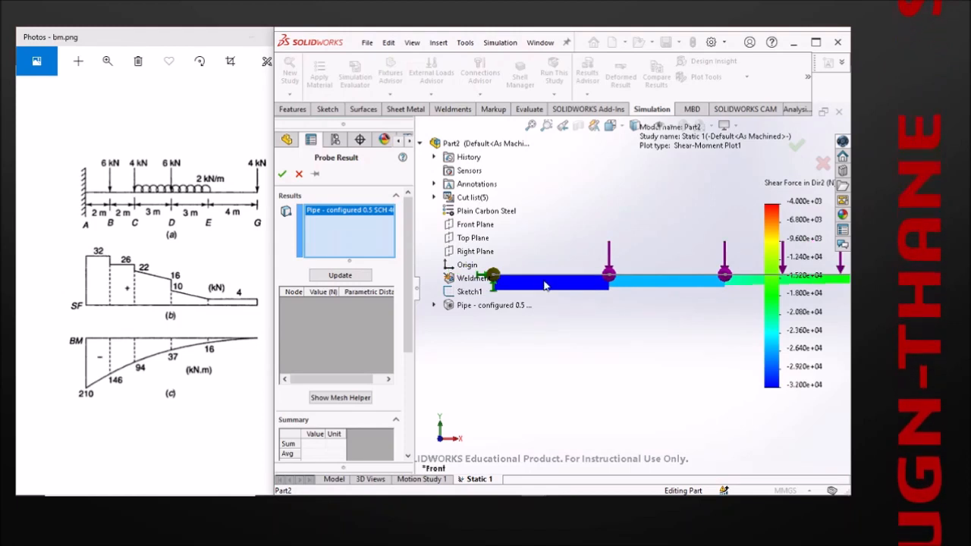
{"action": "left_click", "coordinate": [340, 275]}
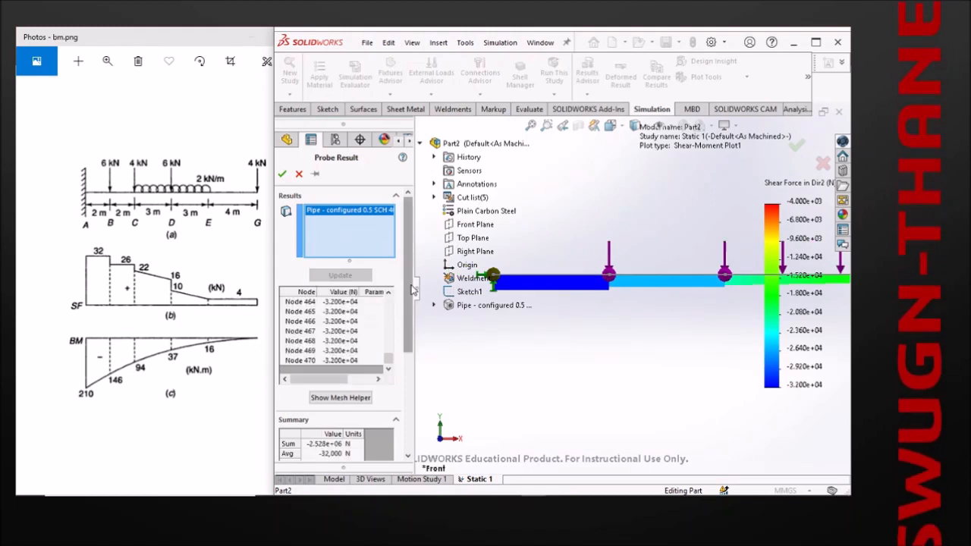
{"action": "scroll", "coordinate": [413, 319], "scroll_direction": "down", "scroll_amount": 3}
{"action": "scroll", "coordinate": [413, 319], "scroll_direction": "down", "scroll_amount": 3}
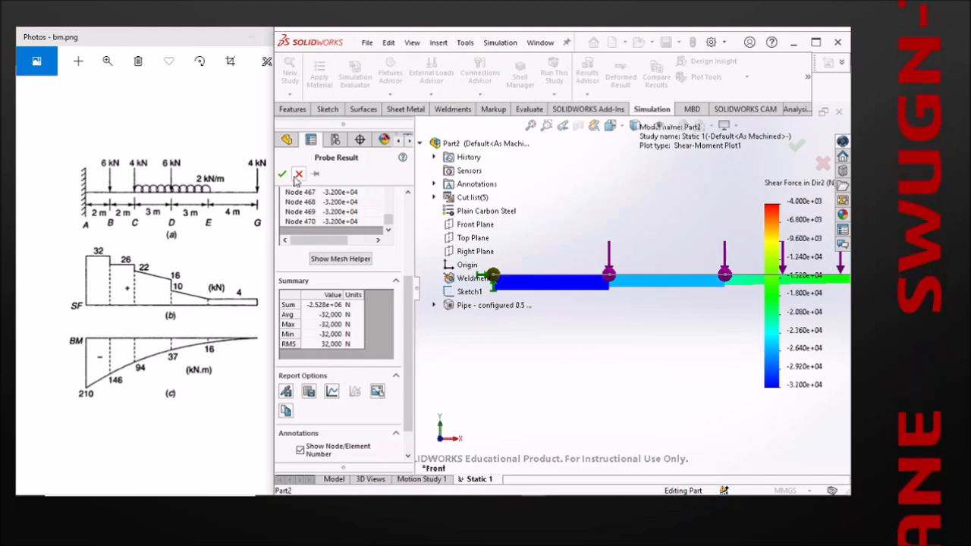
- Clear the probe selection, probe the second beam segment between the 6 kN and 4 kN loads, and review its shear force summary
{"action": "scroll", "coordinate": [341, 220], "scroll_direction": "up", "scroll_amount": 3}
{"action": "scroll", "coordinate": [407, 219], "scroll_direction": "up", "scroll_amount": 3}
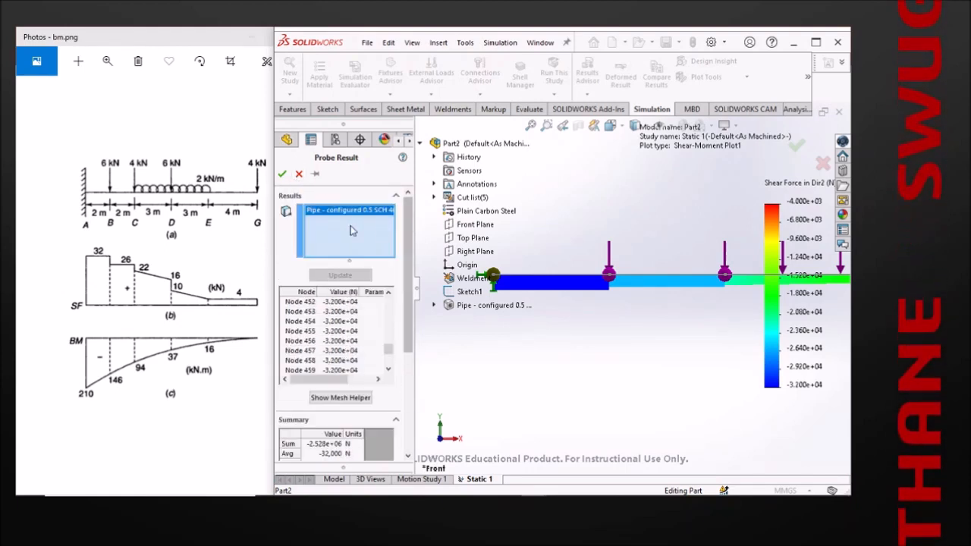
{"action": "right_click", "coordinate": [353, 226]}
{"action": "left_click", "coordinate": [379, 232]}
{"action": "left_click", "coordinate": [671, 281]}
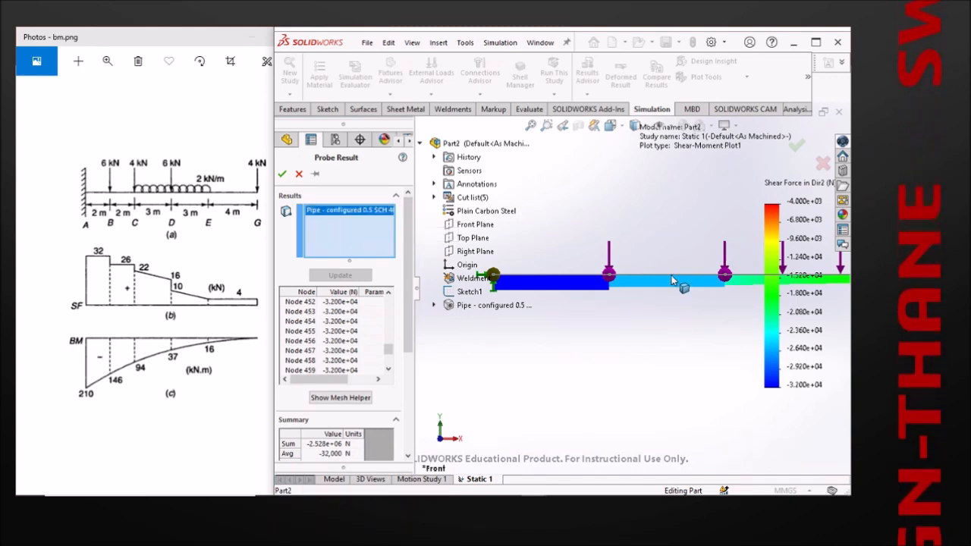
{"action": "left_click", "coordinate": [334, 277]}
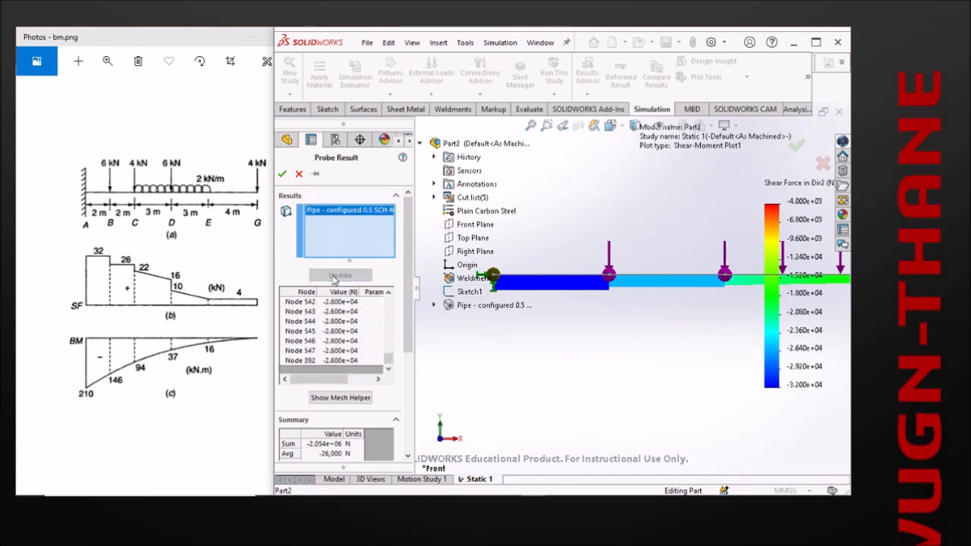
{"action": "left_click_drag", "start_coordinate": [411, 362], "coordinate": [410, 395]}
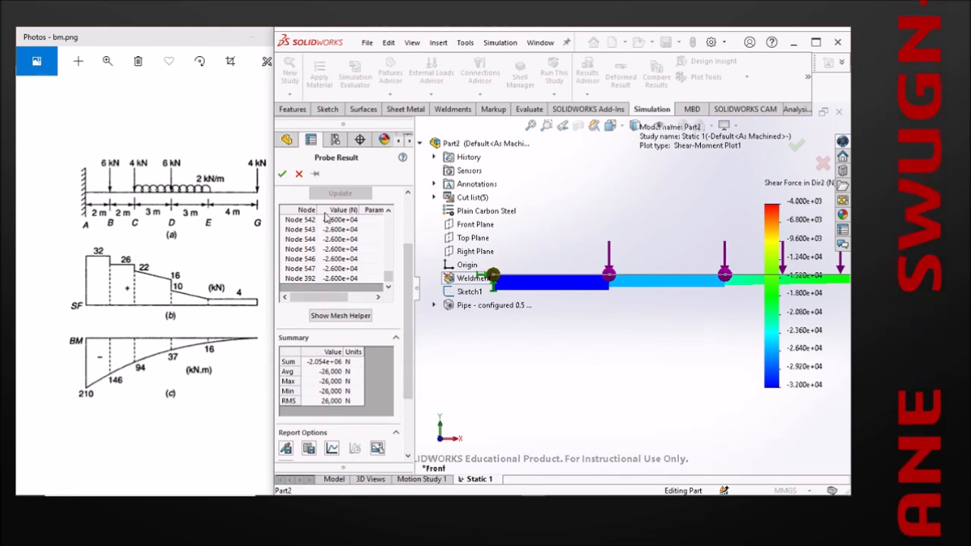
- Replace the probe selection with the third beam segment between C and D, review its shear force summary, and close the probe
{"action": "left_click_drag", "start_coordinate": [410, 263], "coordinate": [410, 218]}
{"action": "right_click", "coordinate": [363, 232]}
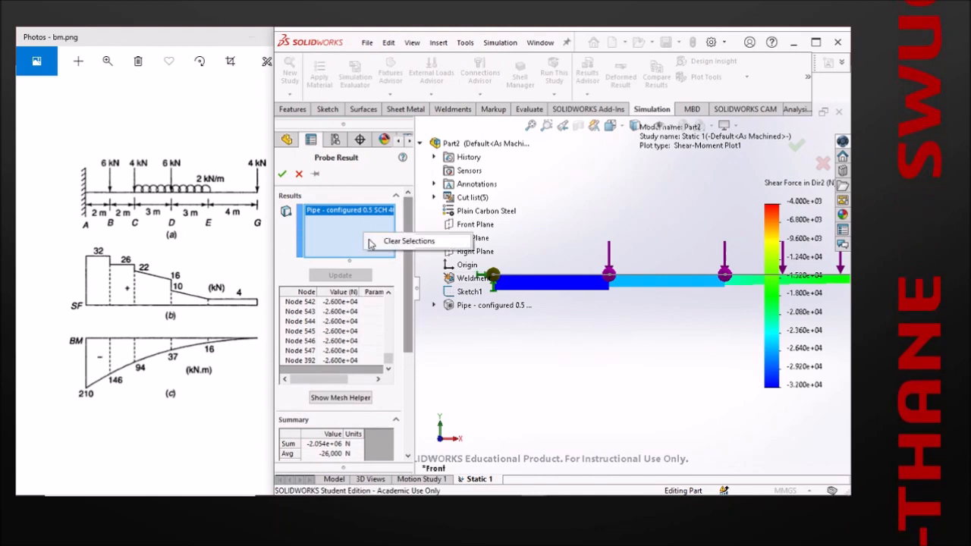
{"action": "left_click", "coordinate": [396, 239]}
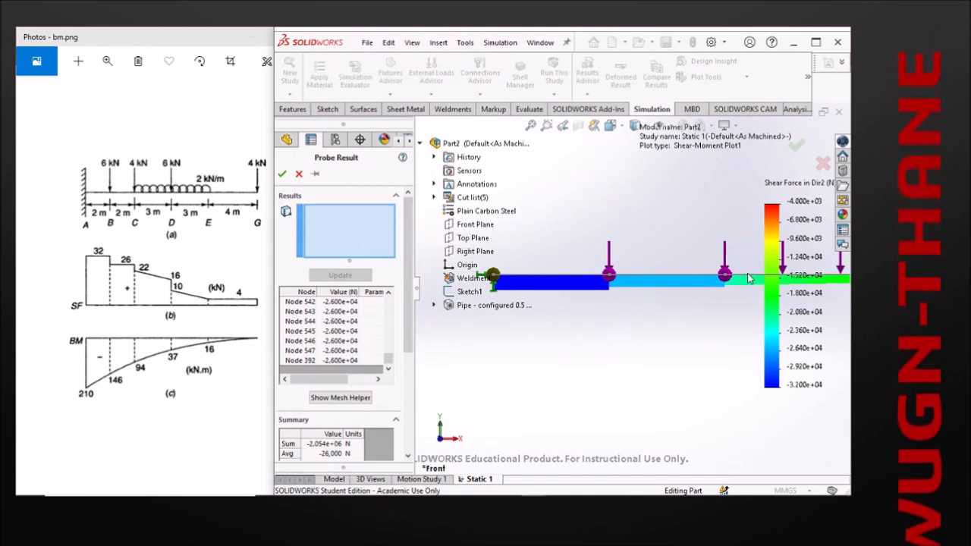
{"action": "scroll", "coordinate": [746, 285], "scroll_direction": "up", "scroll_amount": 2}
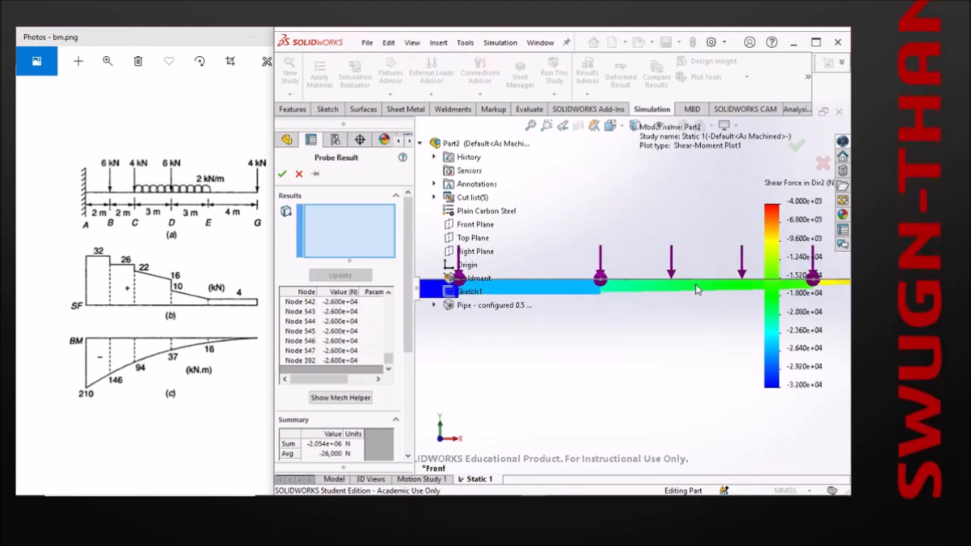
{"action": "left_click", "coordinate": [692, 285]}
{"action": "left_click", "coordinate": [348, 275]}
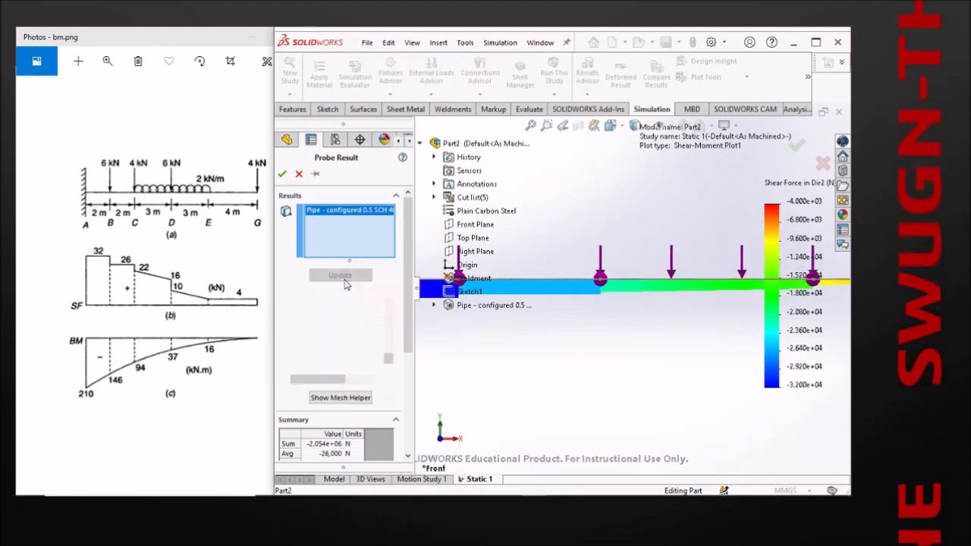
{"action": "scroll", "coordinate": [405, 304], "scroll_direction": "down", "scroll_amount": 5}
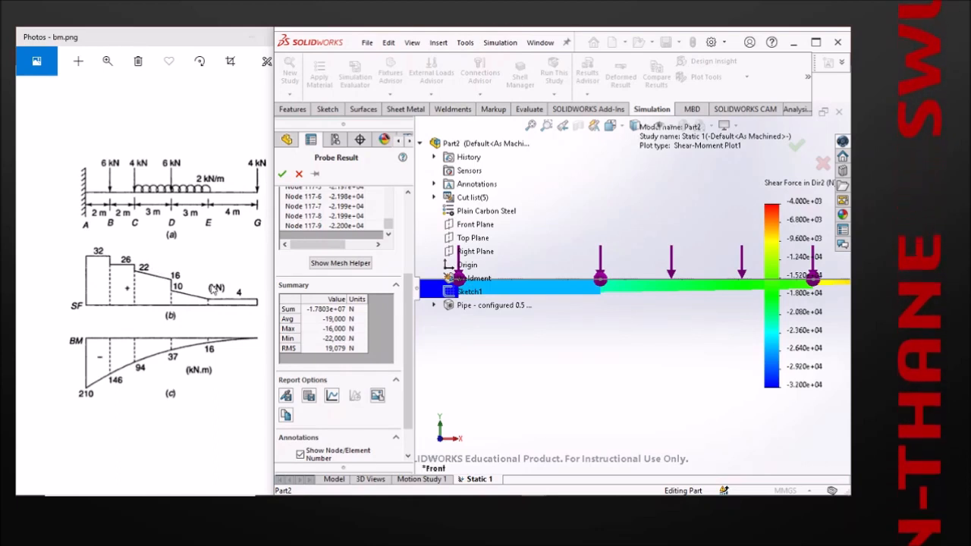
{"action": "scroll", "coordinate": [629, 314], "scroll_direction": "up", "scroll_amount": 4}
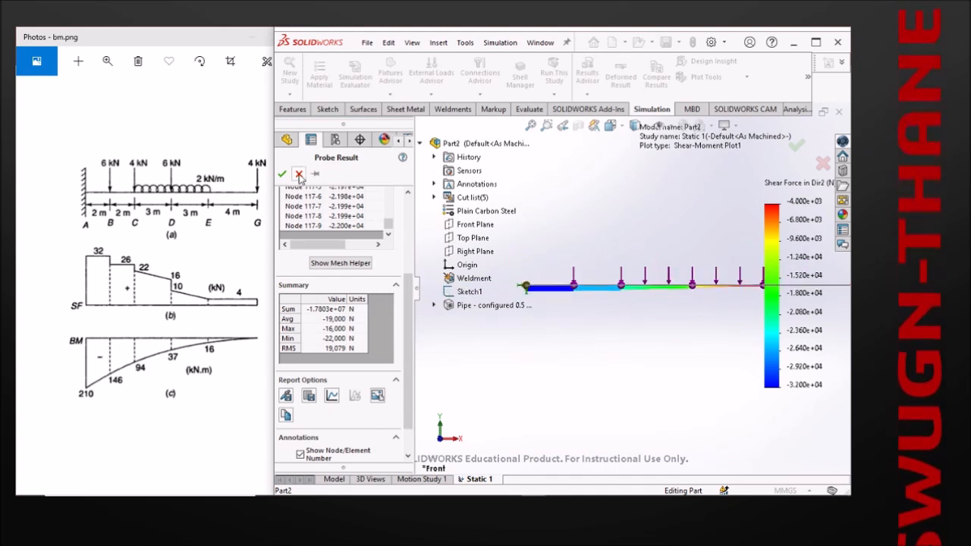
{"action": "left_click", "coordinate": [298, 174]}
- Define a new beam diagram in the results showing Moment about Dir1 in N.m for all beams
{"action": "middle_click_drag", "start_coordinate": [631, 278], "coordinate": [696, 297]}
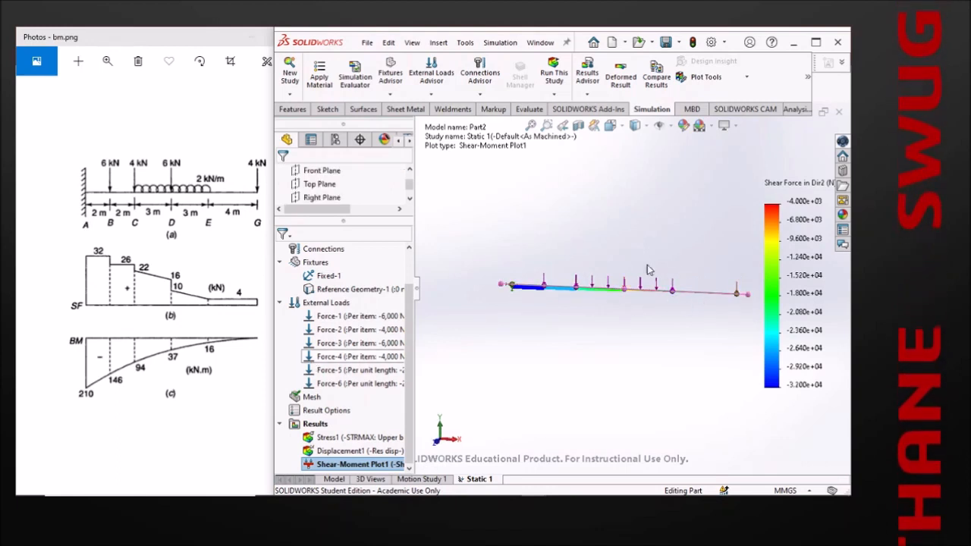
{"action": "scroll", "coordinate": [629, 296], "scroll_direction": "down", "scroll_amount": 2}
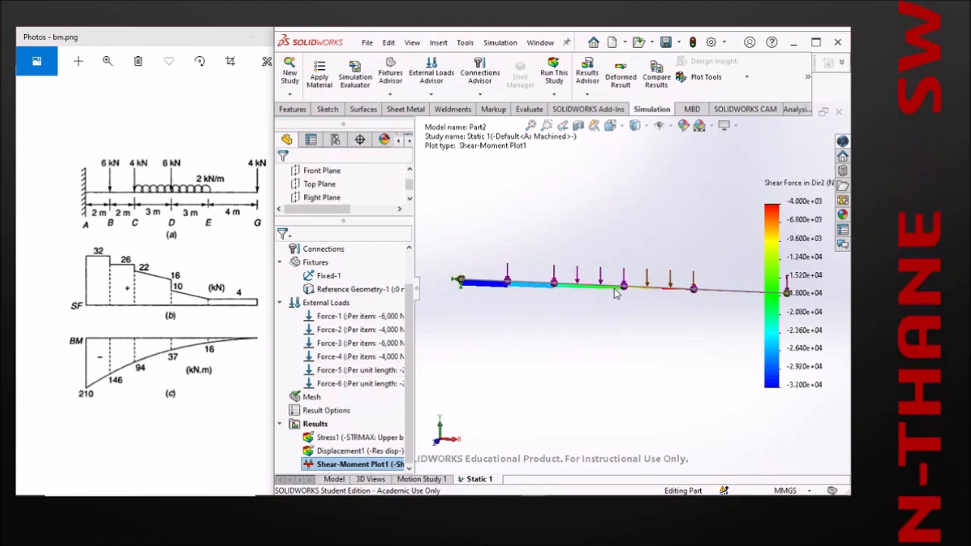
{"action": "middle_click_drag", "start_coordinate": [591, 286], "coordinate": [593, 318]}
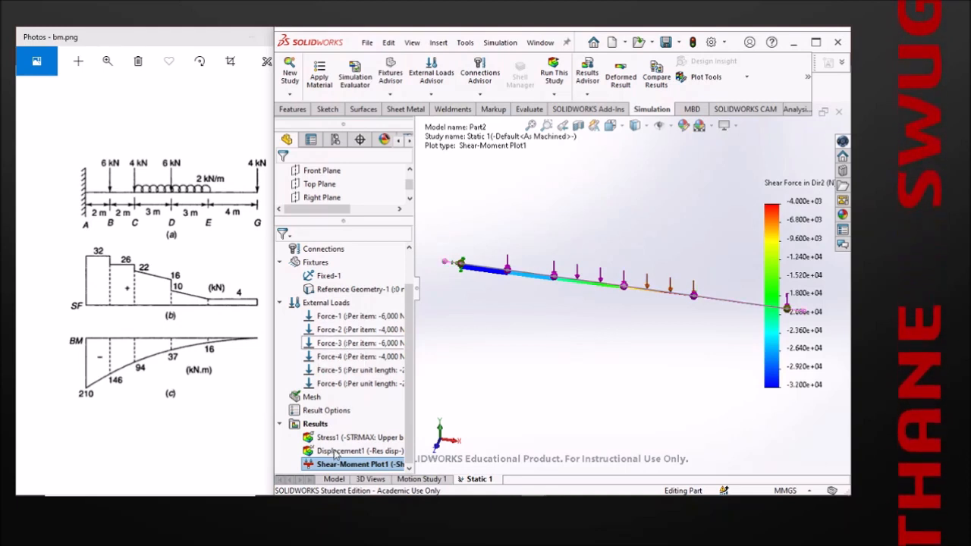
{"action": "right_click", "coordinate": [314, 423]}
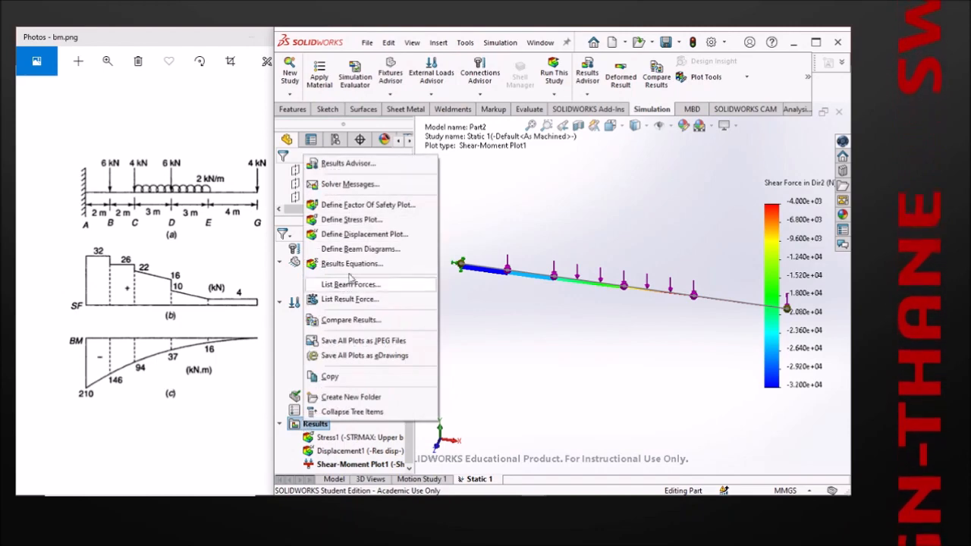
{"action": "left_click", "coordinate": [363, 251]}
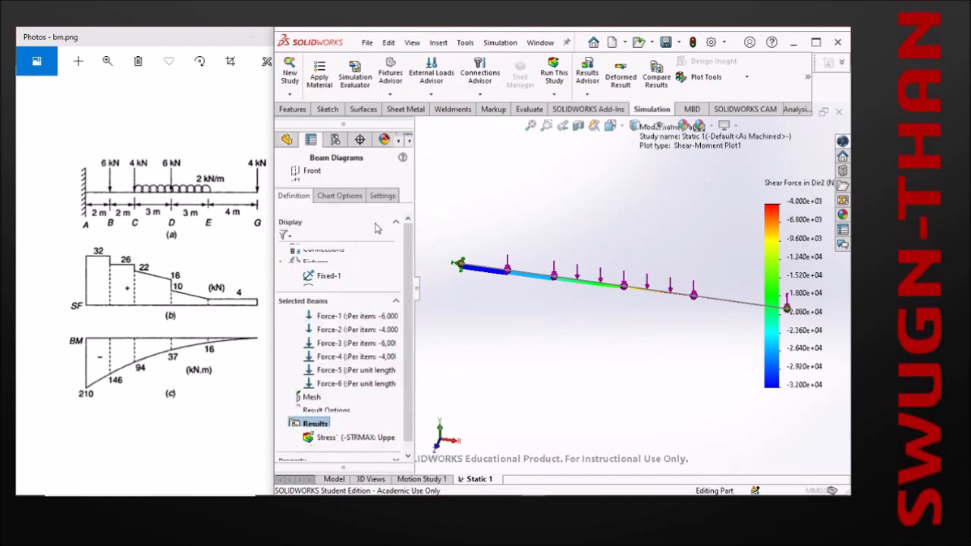
{"action": "left_click", "coordinate": [352, 239]}
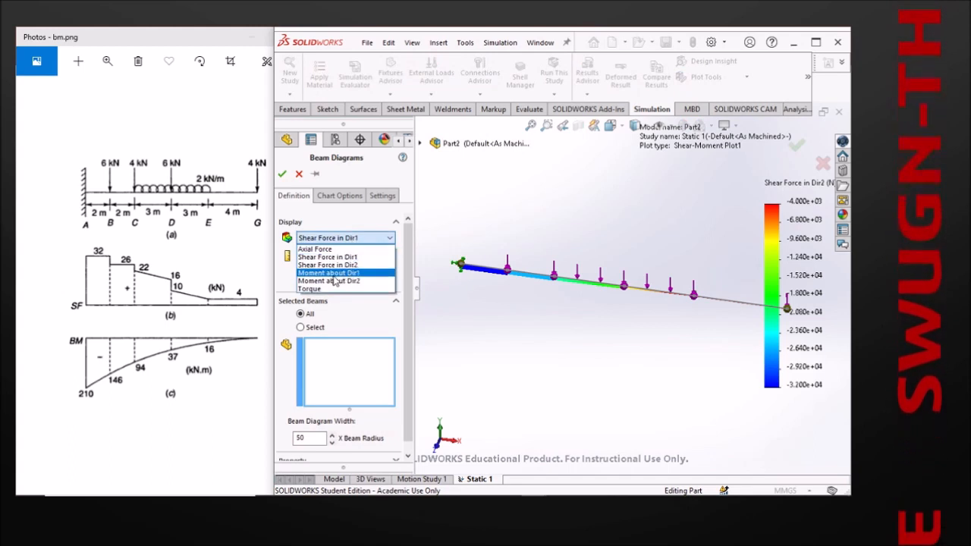
{"action": "left_click", "coordinate": [333, 273]}
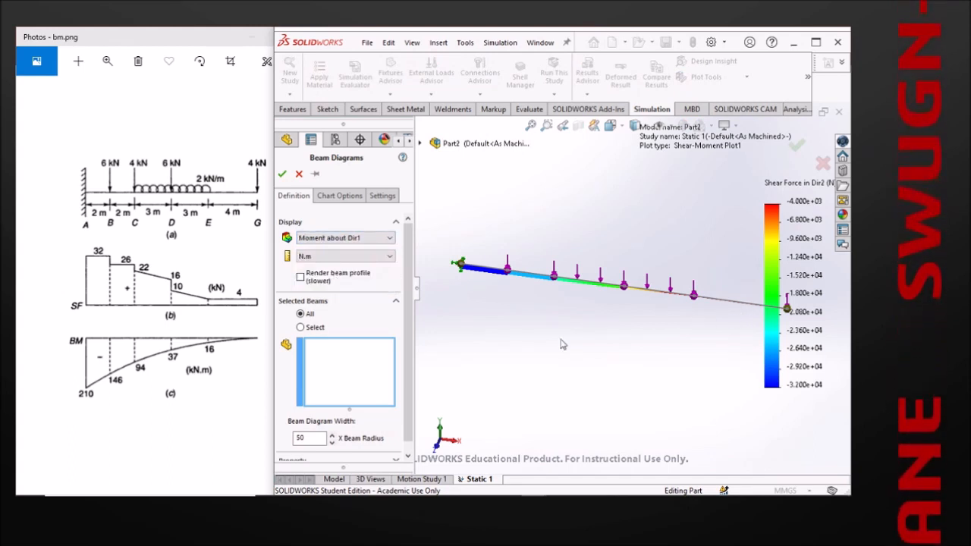
{"action": "left_click", "coordinate": [281, 174]}
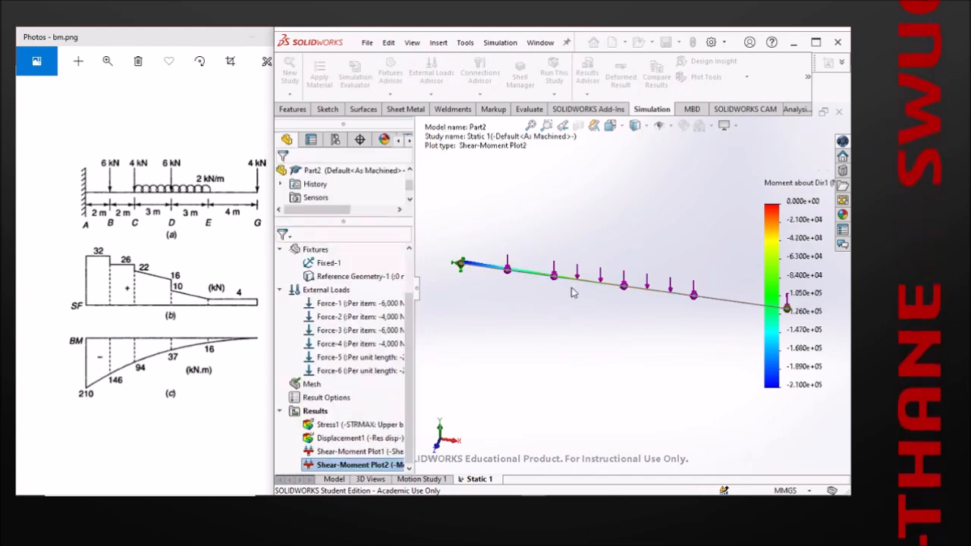
- In top view, probe the bending moment of the beam segment between the fixed end and the first load, and review its summary
{"action": "middle_click_drag", "start_coordinate": [515, 273], "coordinate": [511, 356]}
{"action": "key", "text": "space"}
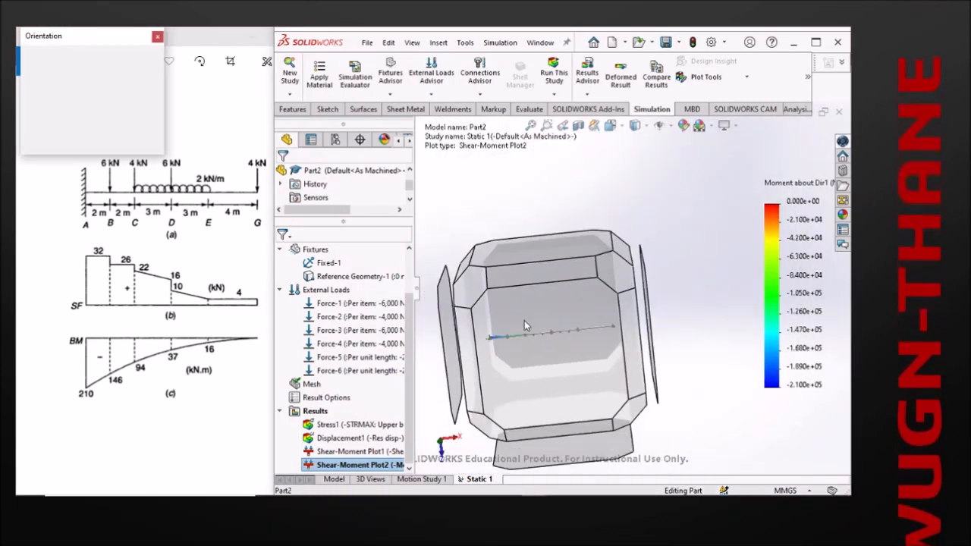
{"action": "left_click", "coordinate": [522, 334]}
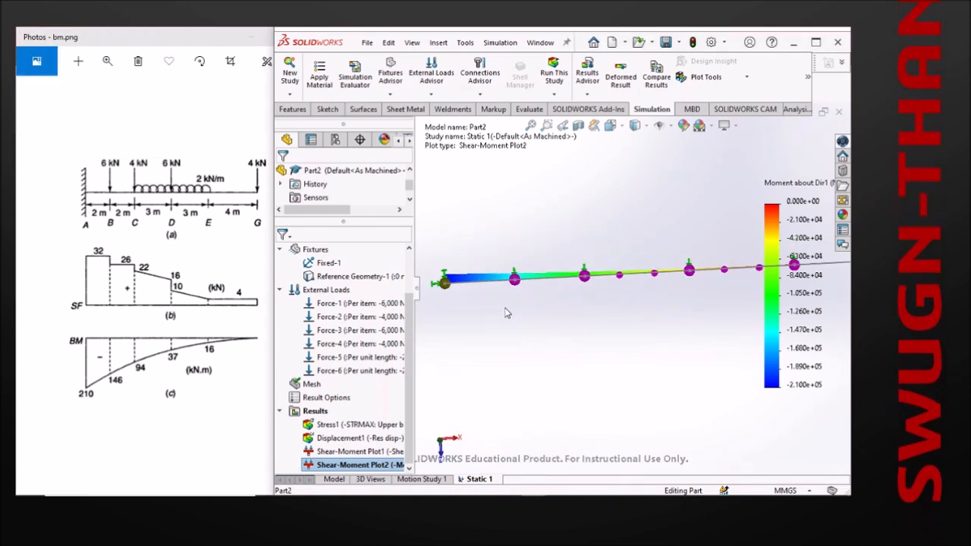
{"action": "scroll", "coordinate": [452, 292], "scroll_direction": "down", "scroll_amount": 4}
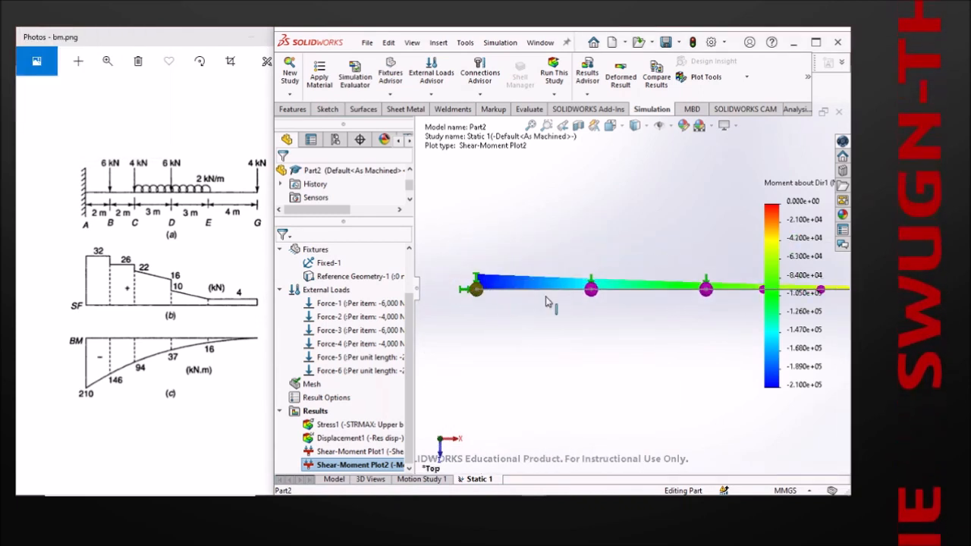
{"action": "scroll", "coordinate": [590, 301], "scroll_direction": "up", "scroll_amount": 3}
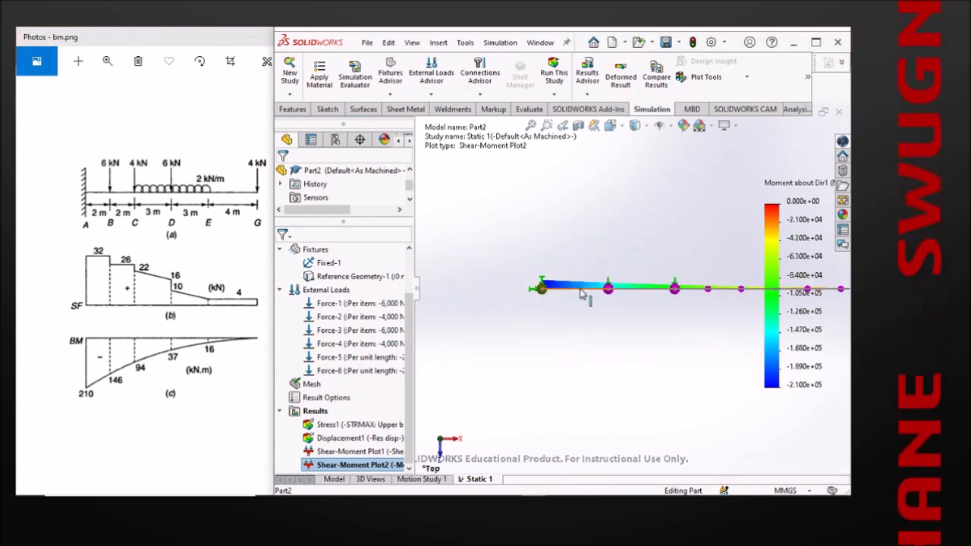
{"action": "scroll", "coordinate": [565, 299], "scroll_direction": "down", "scroll_amount": 3}
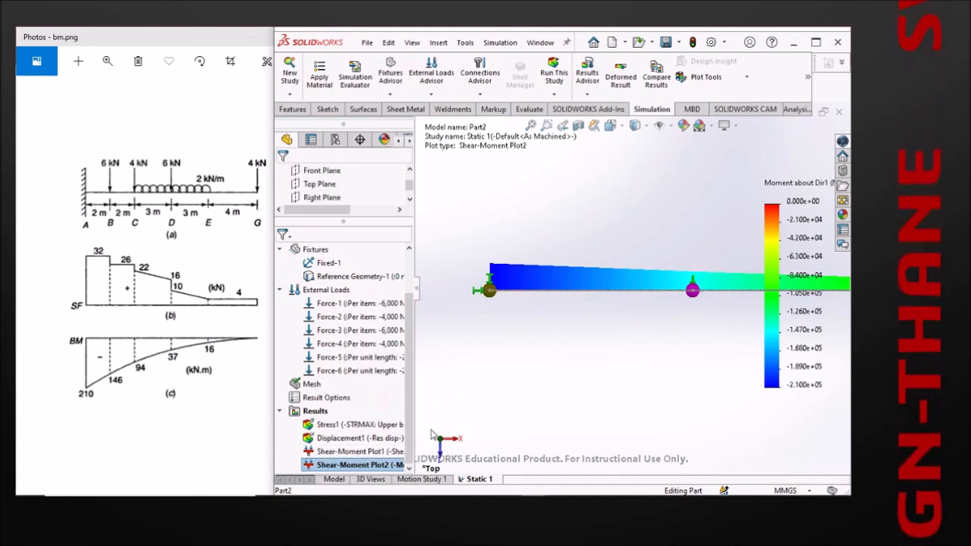
{"action": "right_click", "coordinate": [371, 466]}
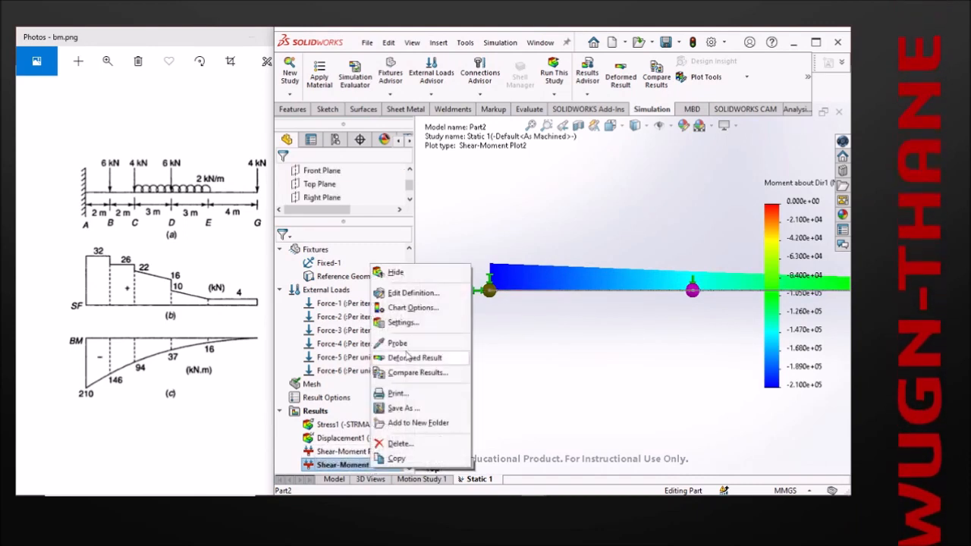
{"action": "left_click", "coordinate": [438, 342]}
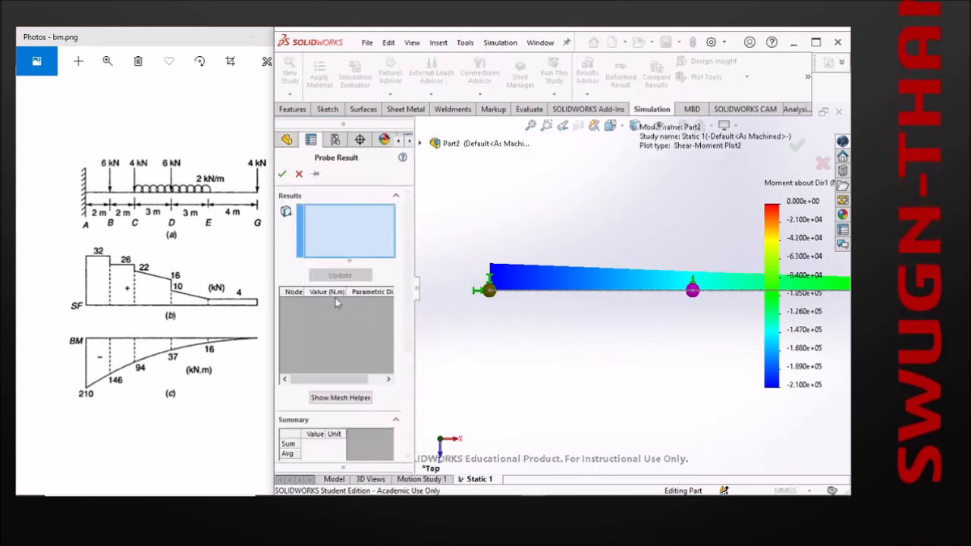
{"action": "left_click", "coordinate": [545, 296]}
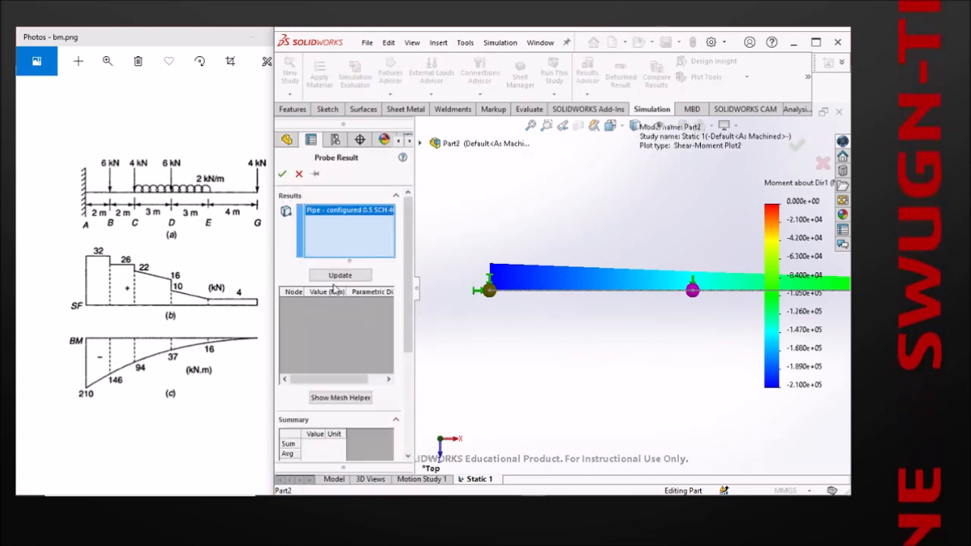
{"action": "left_click", "coordinate": [339, 274]}
{"action": "scroll", "coordinate": [408, 305], "scroll_direction": "down", "scroll_amount": 3}
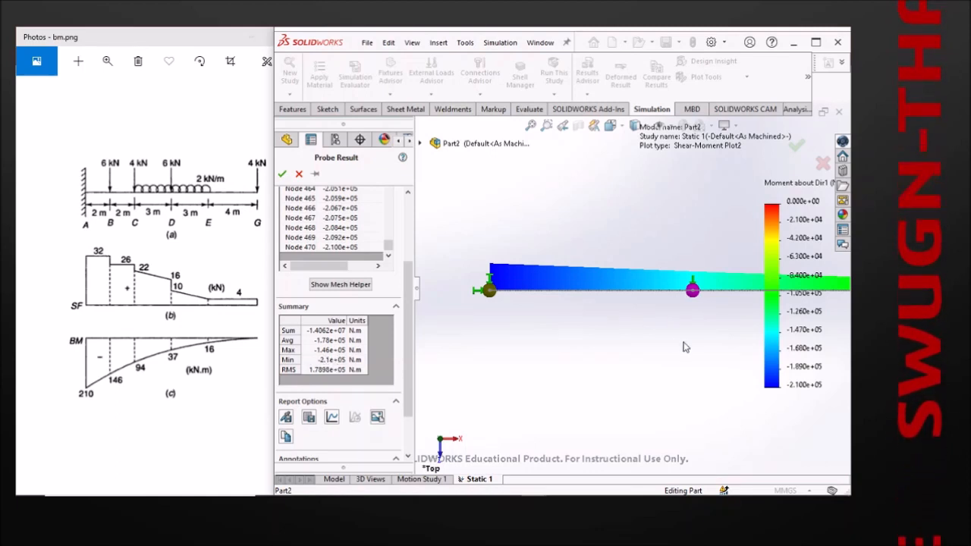
- Clear the probe selection and probe the bending moment of the third beam segment between C and D
{"action": "scroll", "coordinate": [712, 336], "scroll_direction": "up", "scroll_amount": 4}
{"action": "scroll", "coordinate": [724, 294], "scroll_direction": "down", "scroll_amount": 2}
{"action": "scroll", "coordinate": [723, 293], "scroll_direction": "up", "scroll_amount": 1}
{"action": "scroll", "coordinate": [724, 293], "scroll_direction": "down", "scroll_amount": 2}
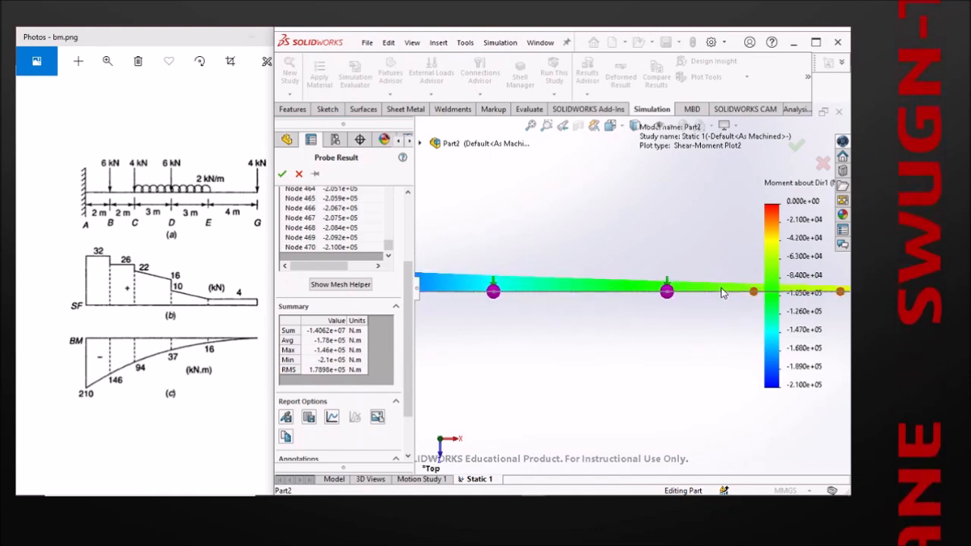
{"action": "scroll", "coordinate": [724, 294], "scroll_direction": "down", "scroll_amount": 1}
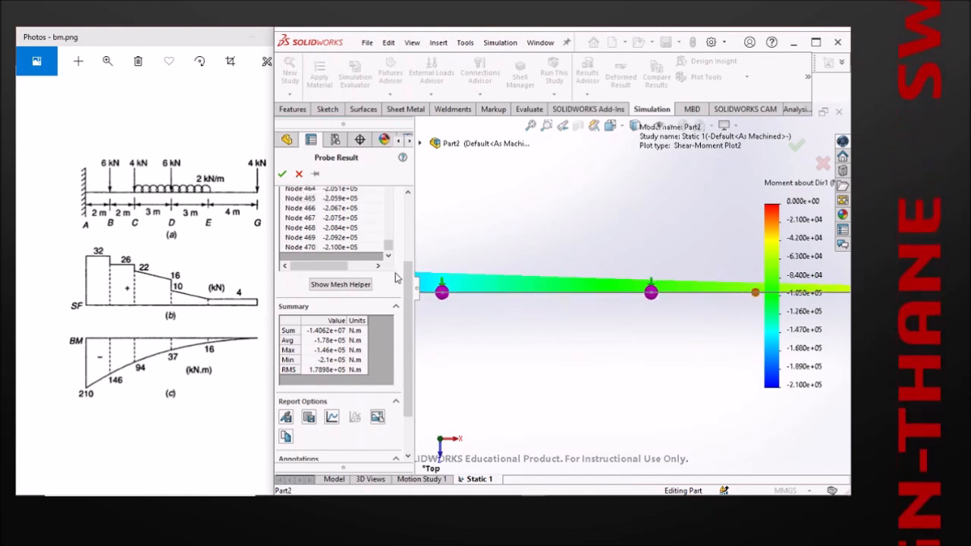
{"action": "scroll", "coordinate": [394, 279], "scroll_direction": "up", "scroll_amount": 3}
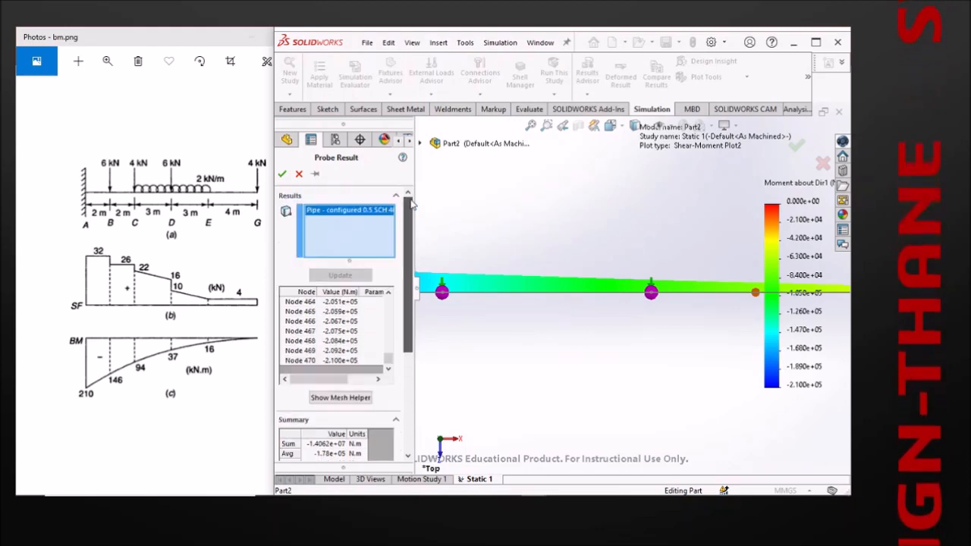
{"action": "right_click", "coordinate": [351, 251]}
{"action": "left_click", "coordinate": [390, 254]}
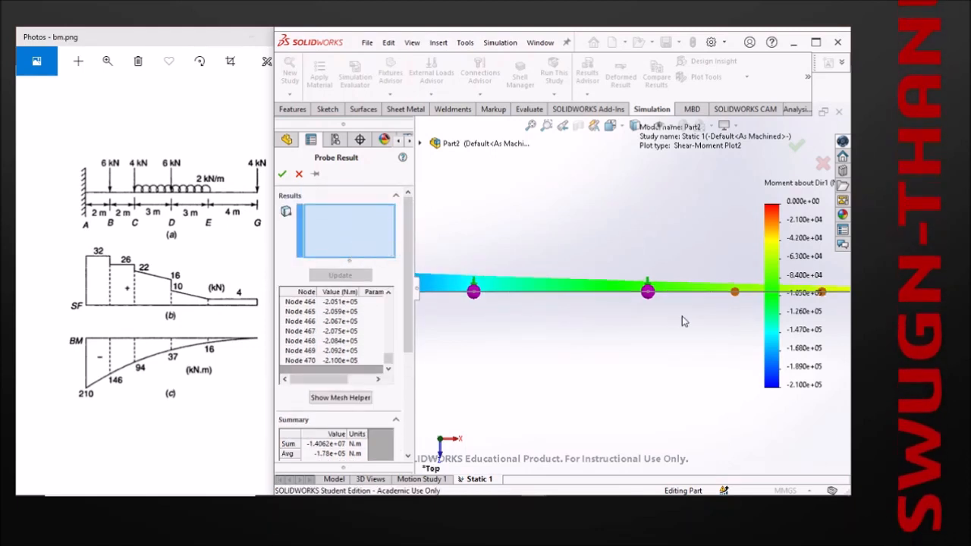
{"action": "scroll", "coordinate": [713, 301], "scroll_direction": "down", "scroll_amount": 3}
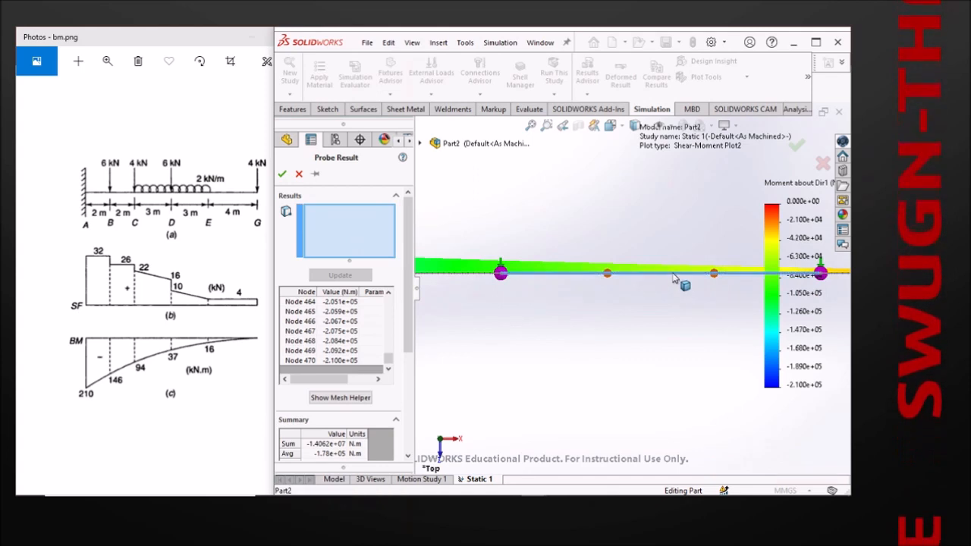
{"action": "left_click", "coordinate": [614, 274]}
{"action": "left_click", "coordinate": [335, 276]}
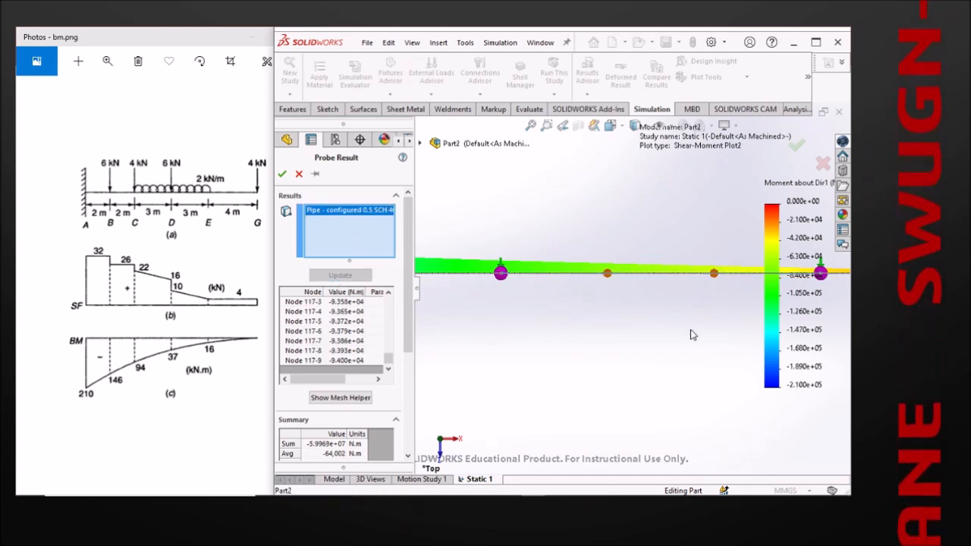
- Review the C–D segment's bending moment summary against the reference diagram and close the probe
{"action": "scroll", "coordinate": [691, 333], "scroll_direction": "up", "scroll_amount": 4}
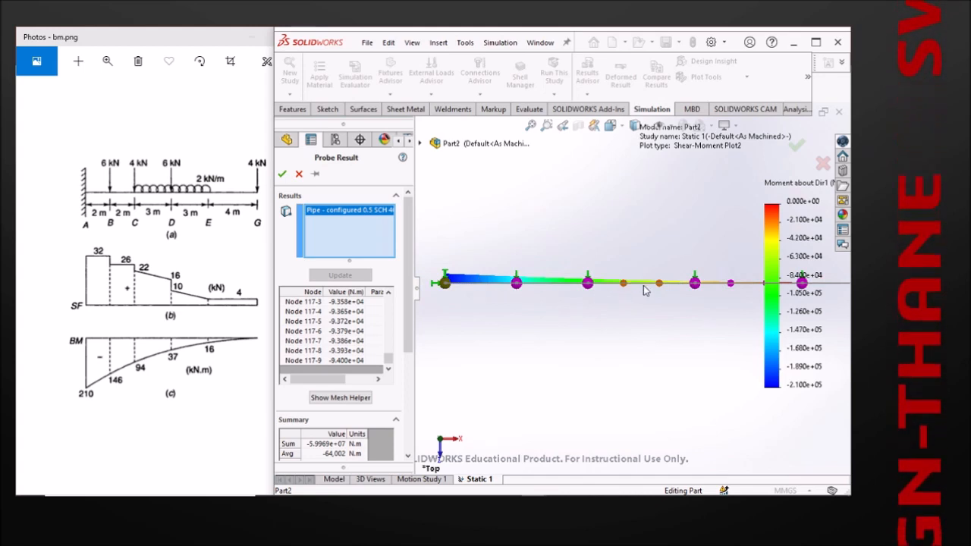
{"action": "scroll", "coordinate": [643, 290], "scroll_direction": "down", "scroll_amount": 4}
{"action": "scroll", "coordinate": [643, 287], "scroll_direction": "down", "scroll_amount": 2}
{"action": "scroll", "coordinate": [643, 288], "scroll_direction": "up", "scroll_amount": 2}
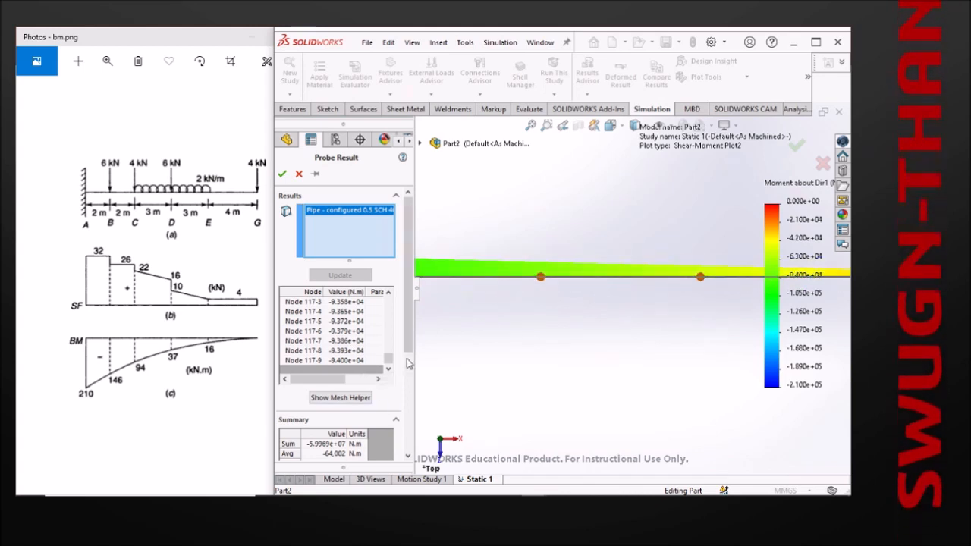
{"action": "left_click_drag", "start_coordinate": [409, 366], "coordinate": [410, 390]}
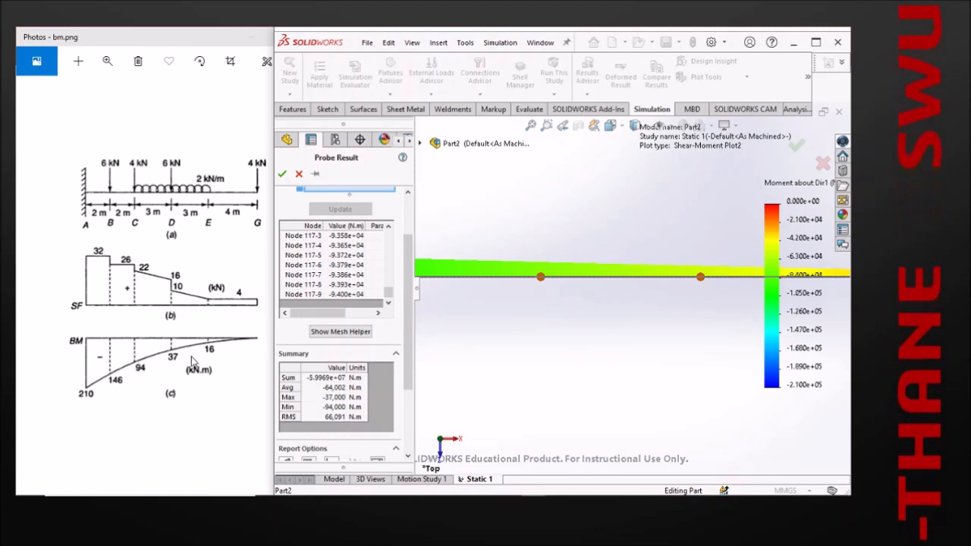
{"action": "left_click", "coordinate": [299, 174]}
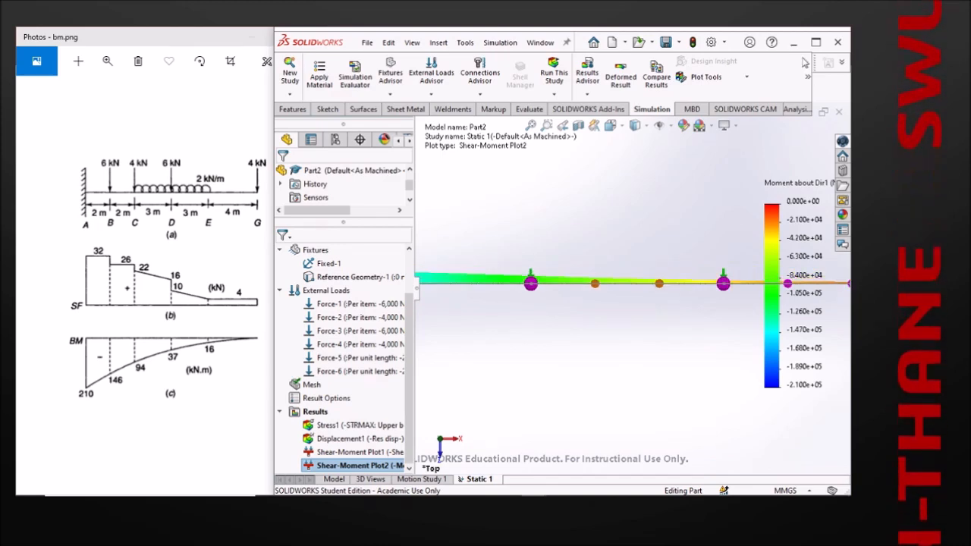
- Maximize the SOLIDWORKS window and minimize the beam part's document window
{"action": "left_click", "coordinate": [229, 40]}
{"action": "left_click", "coordinate": [307, 35]}
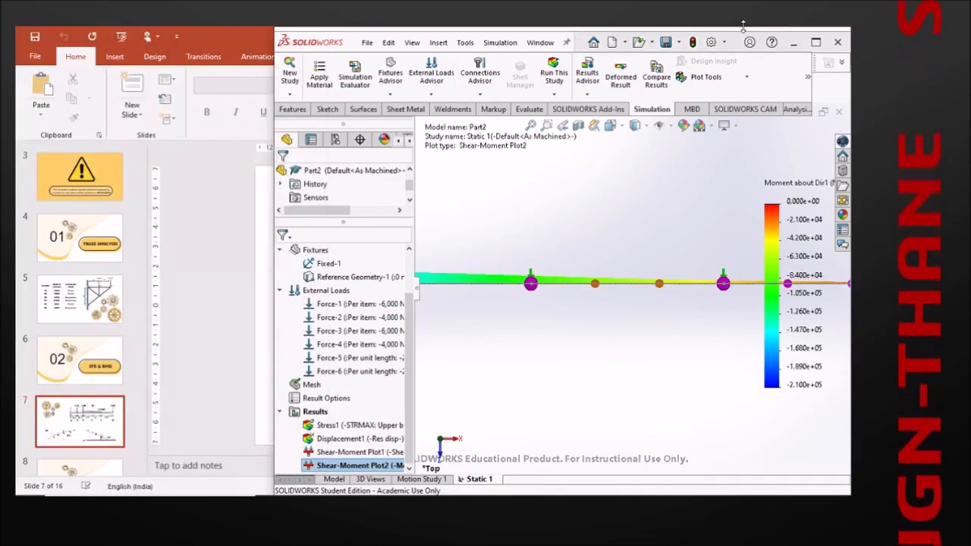
{"action": "left_click", "coordinate": [815, 41]}
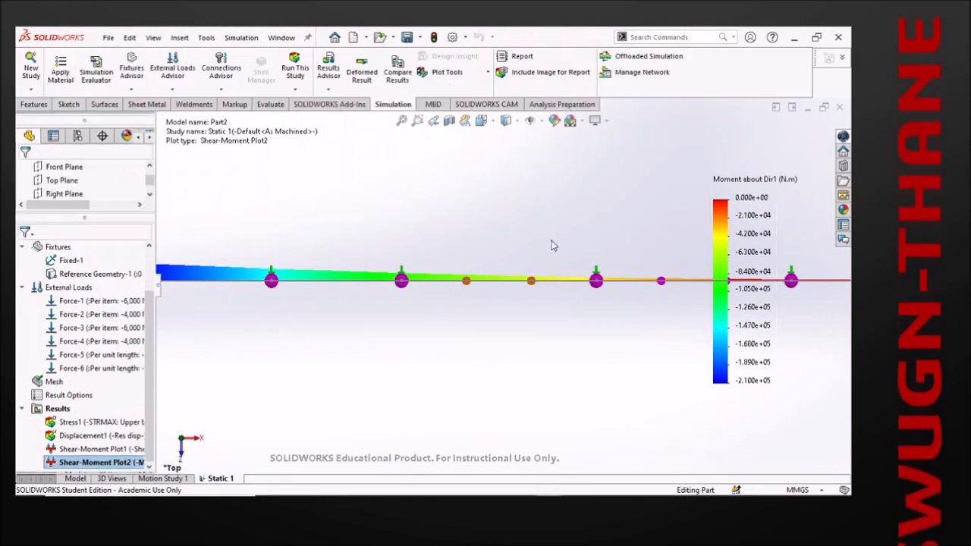
{"action": "left_click", "coordinate": [808, 110]}
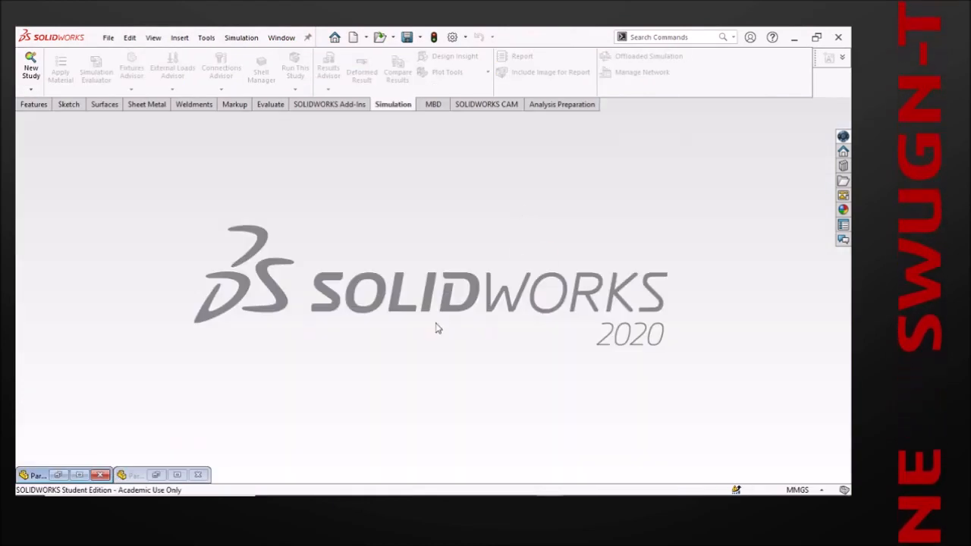
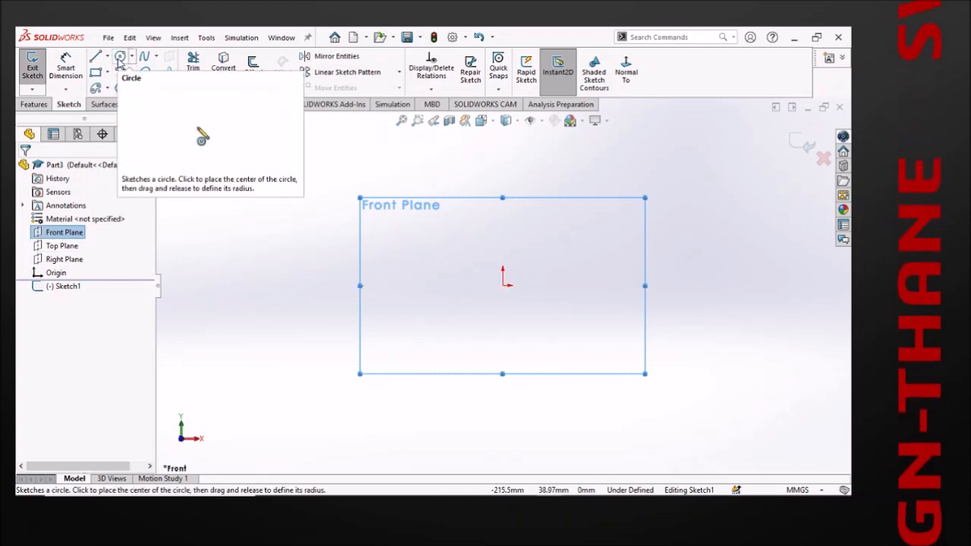
- Sketch a circle of about 31 mm radius on the Front Plane, to the left of the origin
{"action": "left_click", "coordinate": [119, 61]}
{"action": "left_click", "coordinate": [391, 290]}
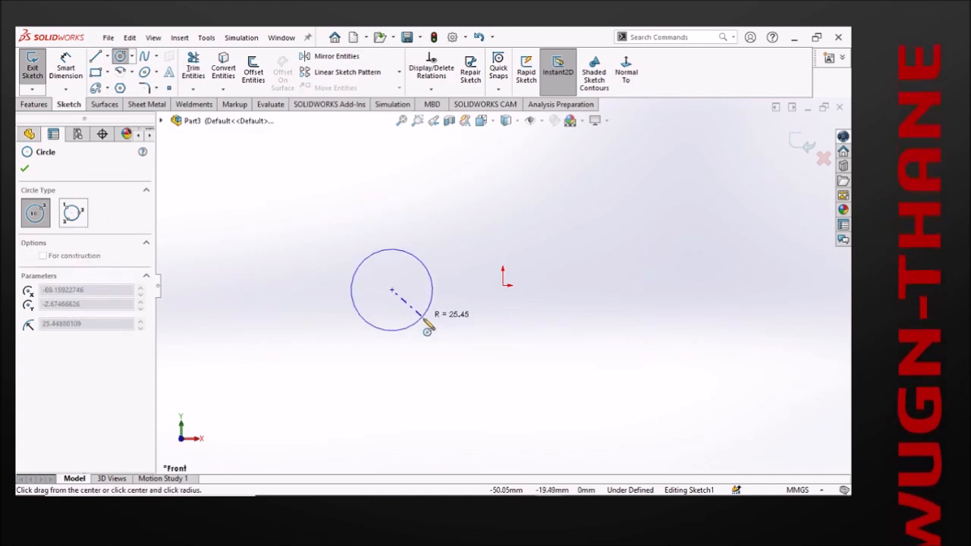
{"action": "left_click", "coordinate": [435, 311]}
{"action": "scroll", "coordinate": [398, 313], "scroll_direction": "down", "scroll_amount": 2}
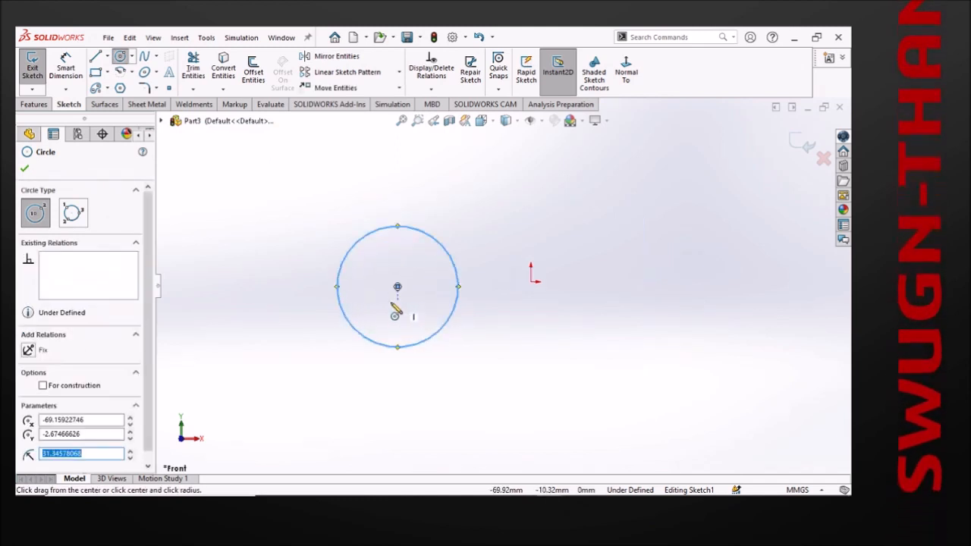
{"action": "key", "text": "Escape"}
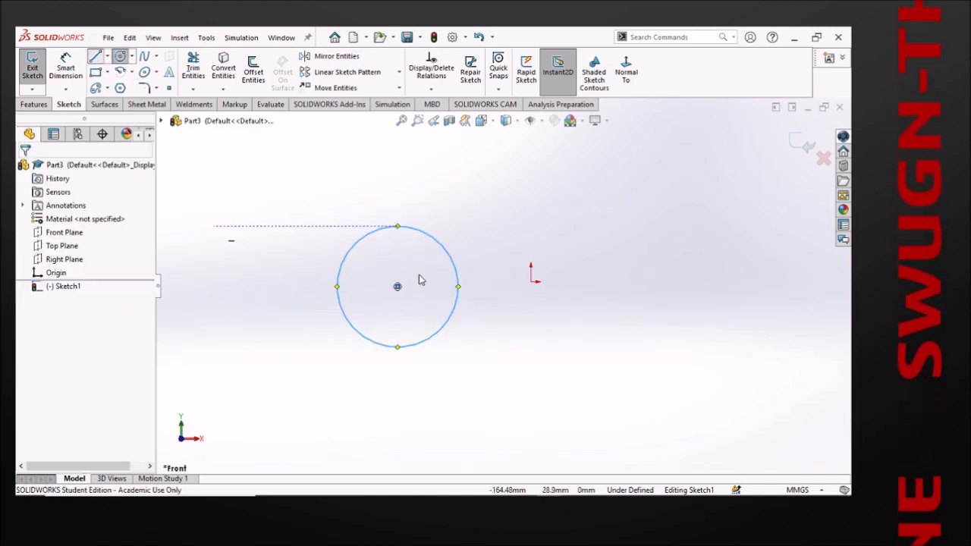
- Draw a horizontal radius line from the circle's center to its left quadrant point
{"action": "key", "text": "l"}
{"action": "left_click", "coordinate": [397, 286]}
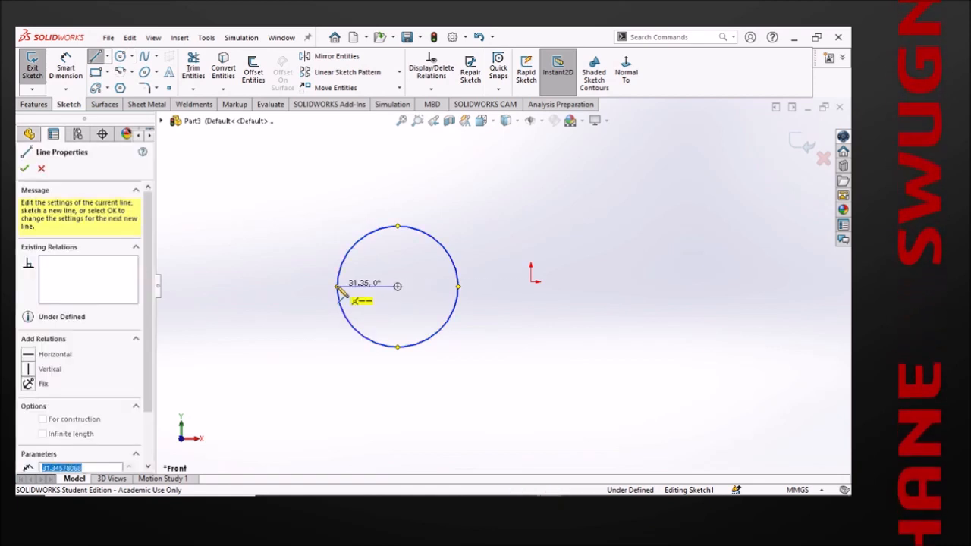
{"action": "left_click", "coordinate": [338, 286]}
{"action": "key", "text": "Escape"}
- Dimension the circle's horizontal radius line and link the dimension to a new global variable named pully1
{"action": "key", "text": "d"}
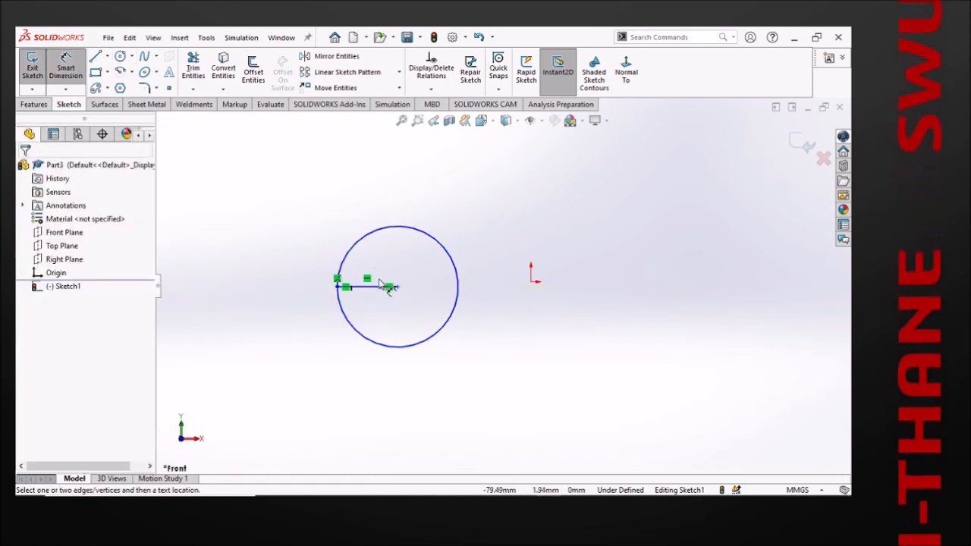
{"action": "left_click", "coordinate": [383, 287]}
{"action": "left_click", "coordinate": [379, 377]}
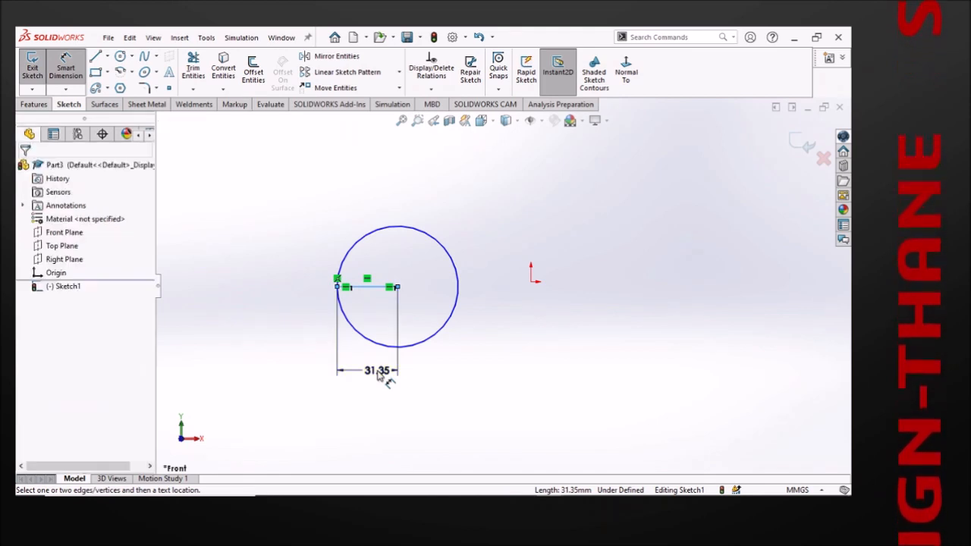
{"action": "left_click", "coordinate": [378, 371]}
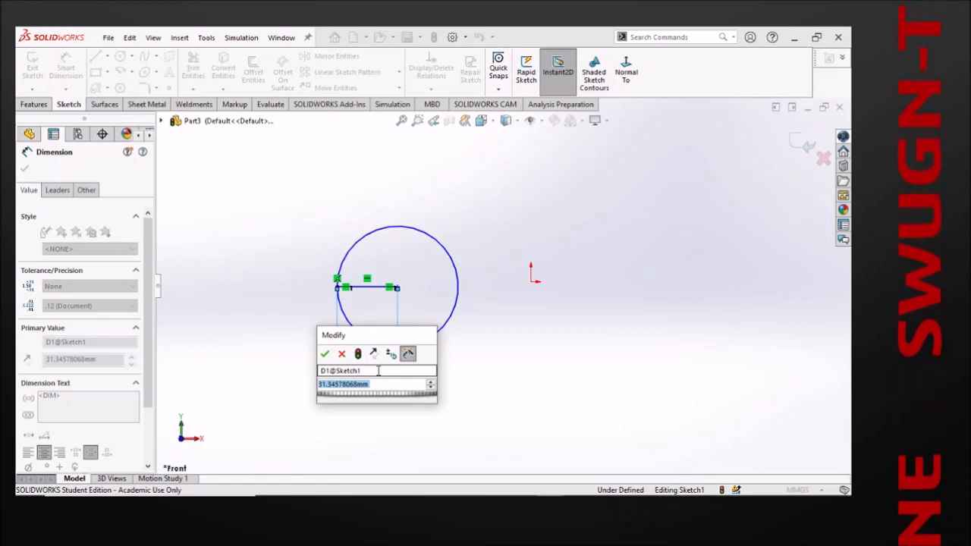
{"action": "type", "text": "="}
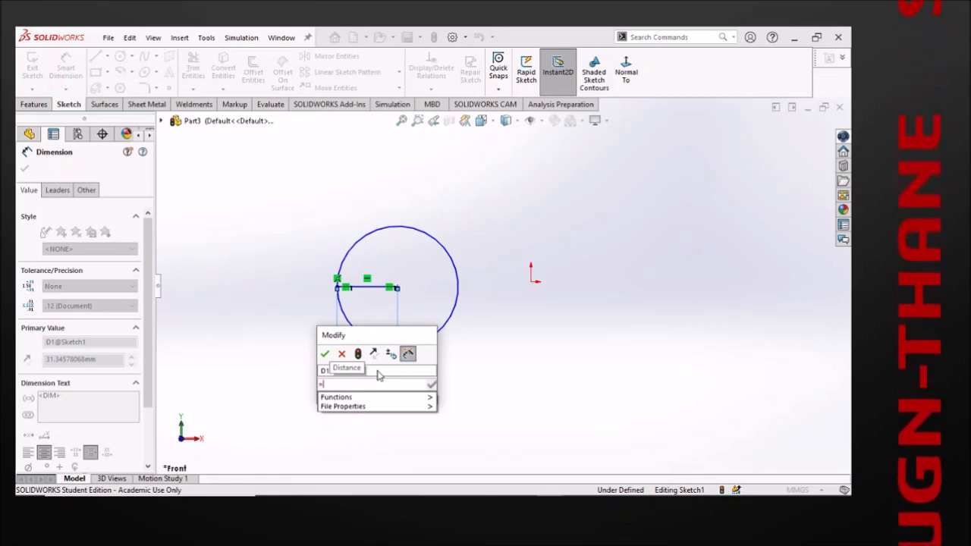
{"action": "type", "text": "pi"}
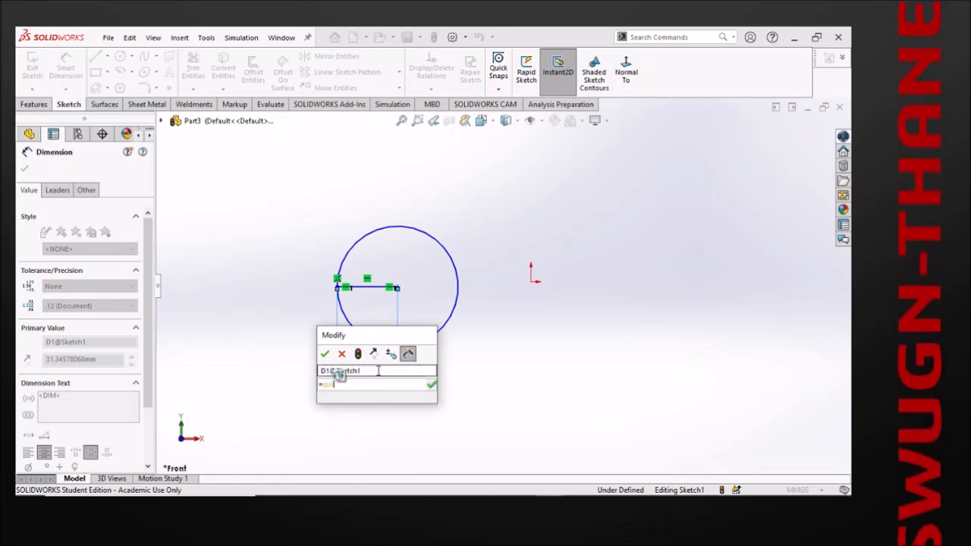
{"action": "type", "text": "ey"}
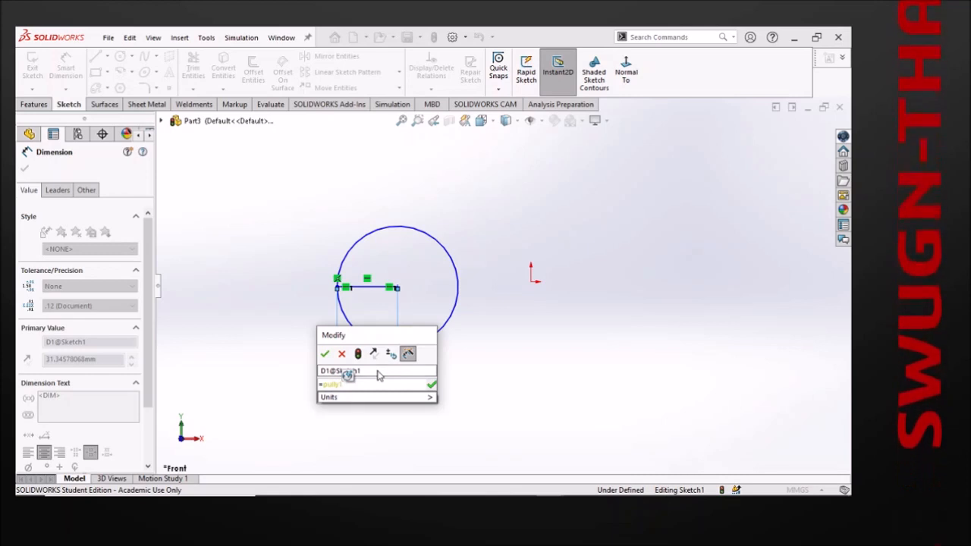
{"action": "key", "text": "Return"}
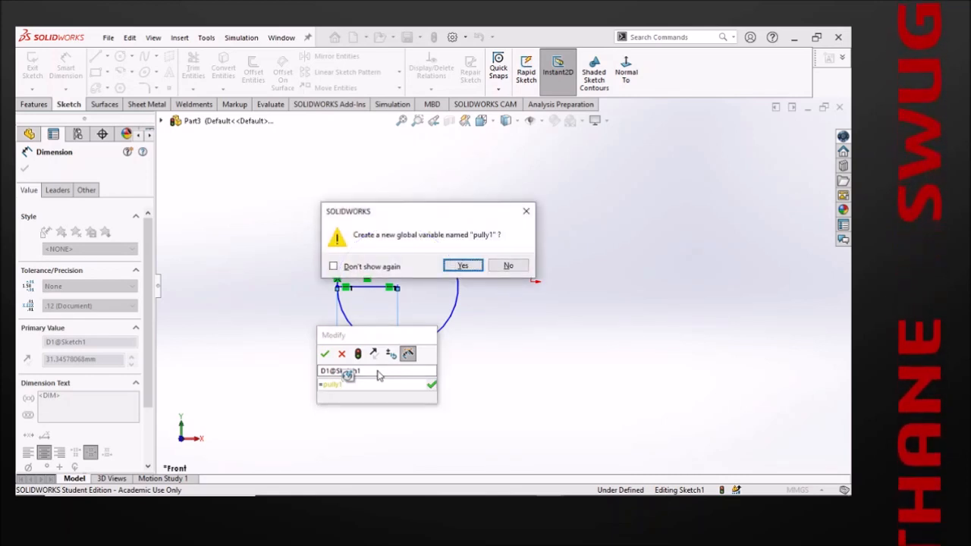
{"action": "key", "text": "Return"}
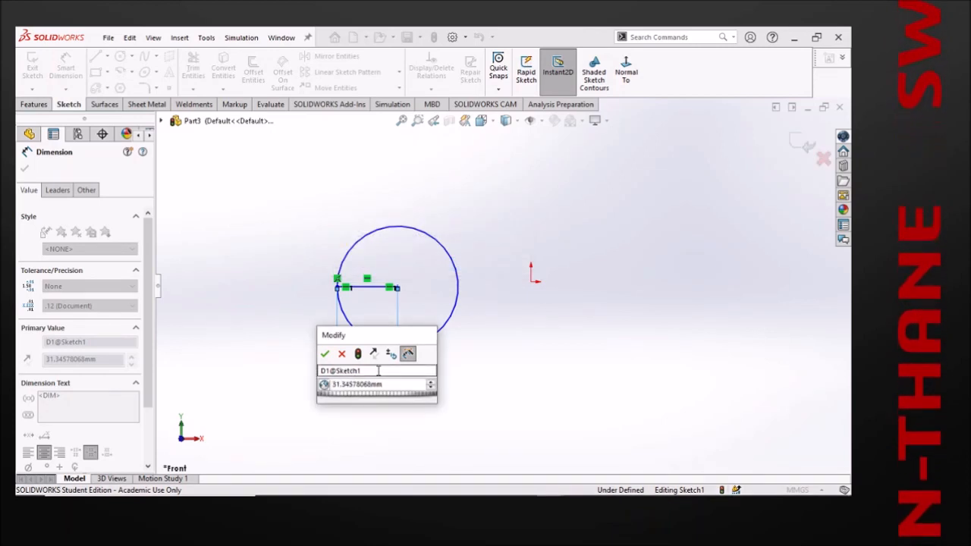
- Set the radius dimension driven by pully1 to 50 mm and leave the dimension command
{"action": "key", "text": "ctrl+a"}
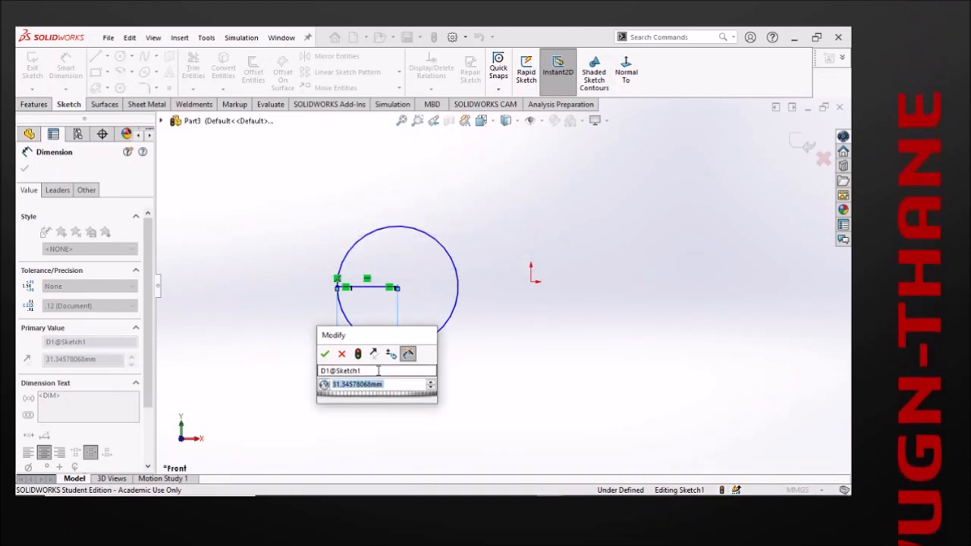
{"action": "type", "text": "50.00mm"}
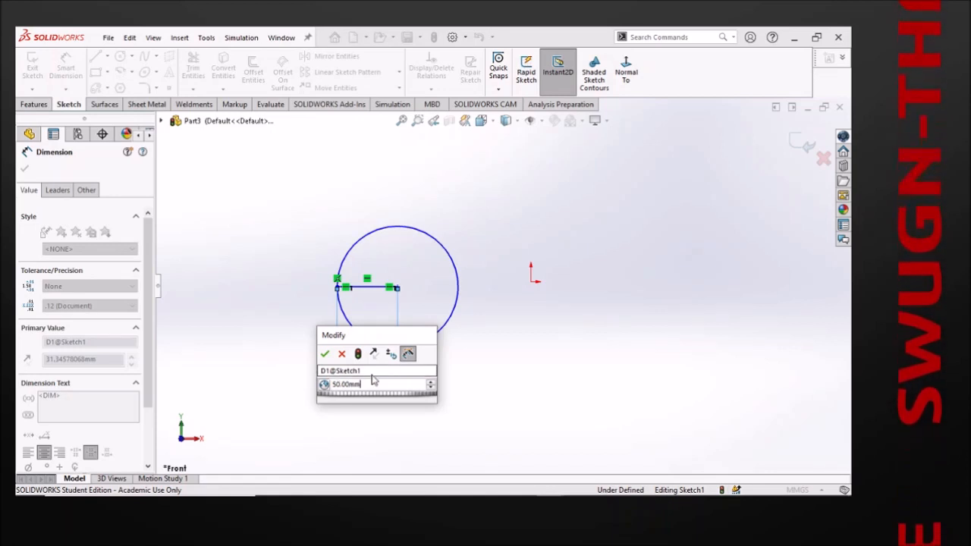
{"action": "left_click", "coordinate": [325, 353]}
{"action": "left_click", "coordinate": [525, 365]}
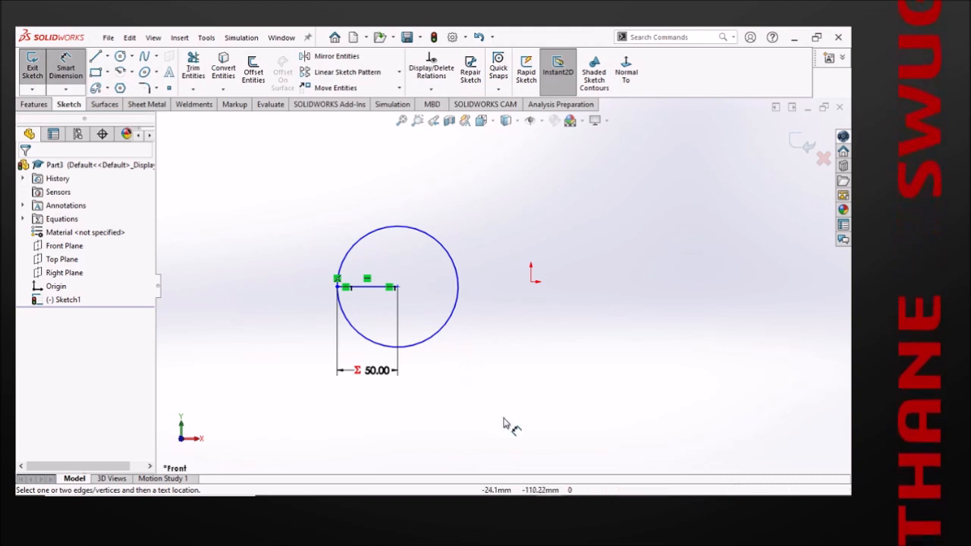
{"action": "key", "text": "Escape"}
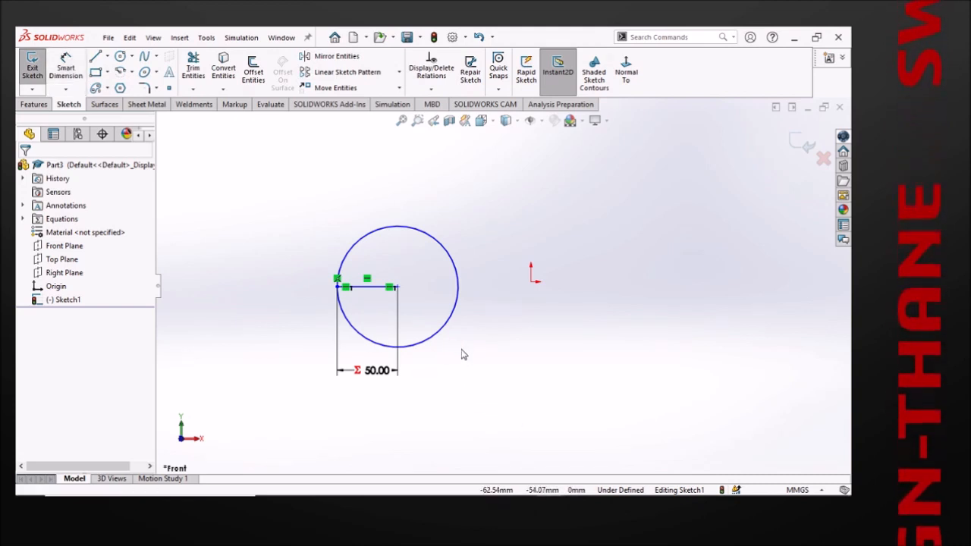
- Make a sketch block from the large circle and its radius line
{"action": "mouse_move", "coordinate": [529, 394]}
{"action": "left_mouse_down"}
{"action": "mouse_move", "coordinate": [448, 346]}
{"action": "mouse_move", "coordinate": [297, 214]}
{"action": "left_mouse_up"}
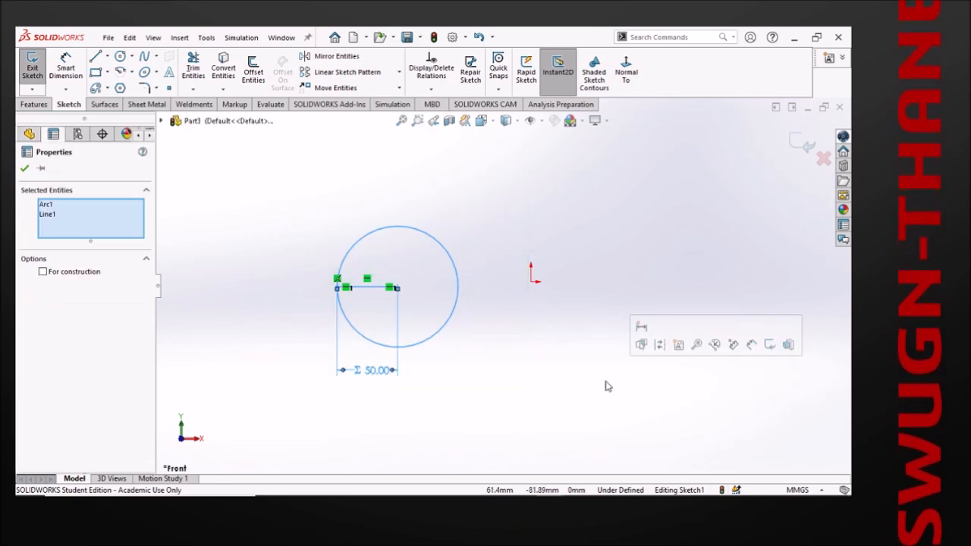
{"action": "left_click", "coordinate": [679, 346]}
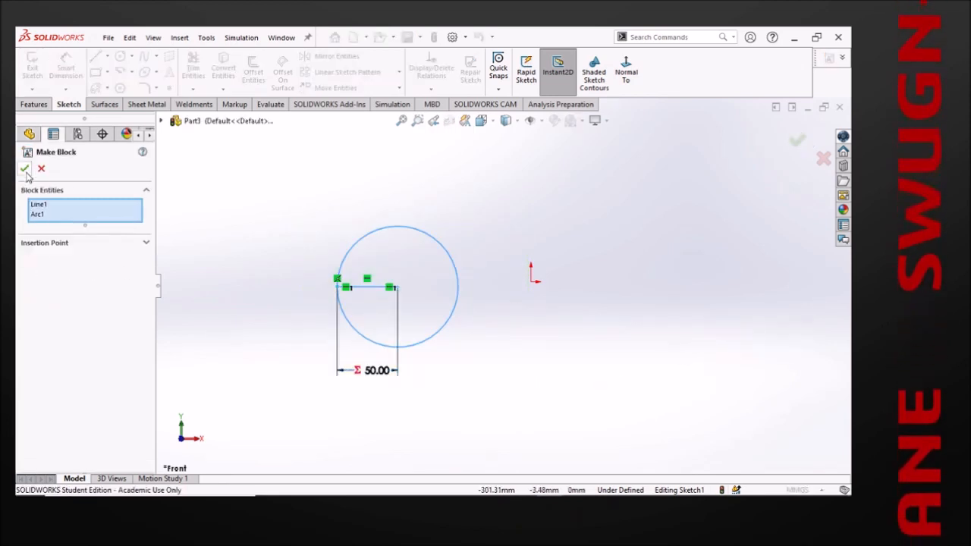
{"action": "left_click", "coordinate": [24, 169]}
{"action": "left_click", "coordinate": [353, 257]}
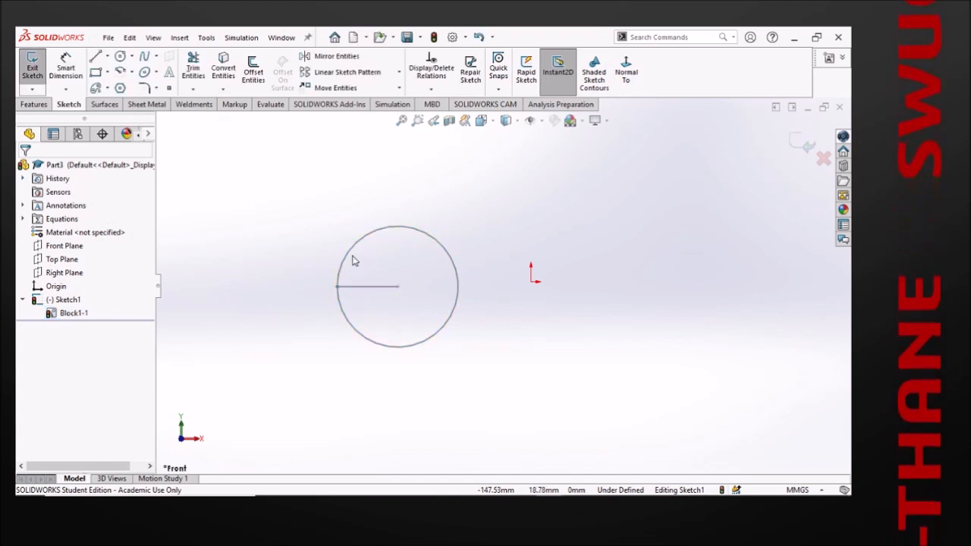
- Move the large pulley block's insertion point to the center of its circle
{"action": "left_click", "coordinate": [348, 263]}
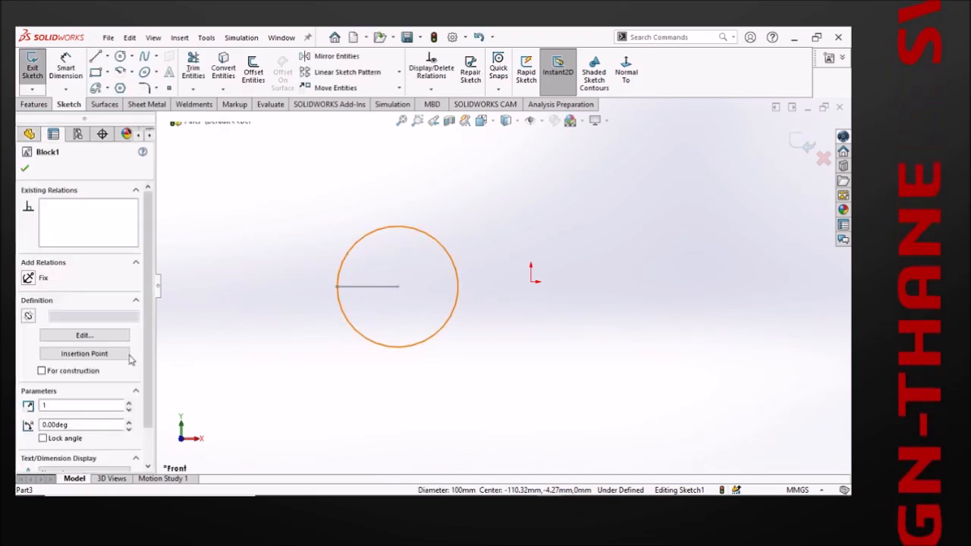
{"action": "left_click", "coordinate": [79, 357]}
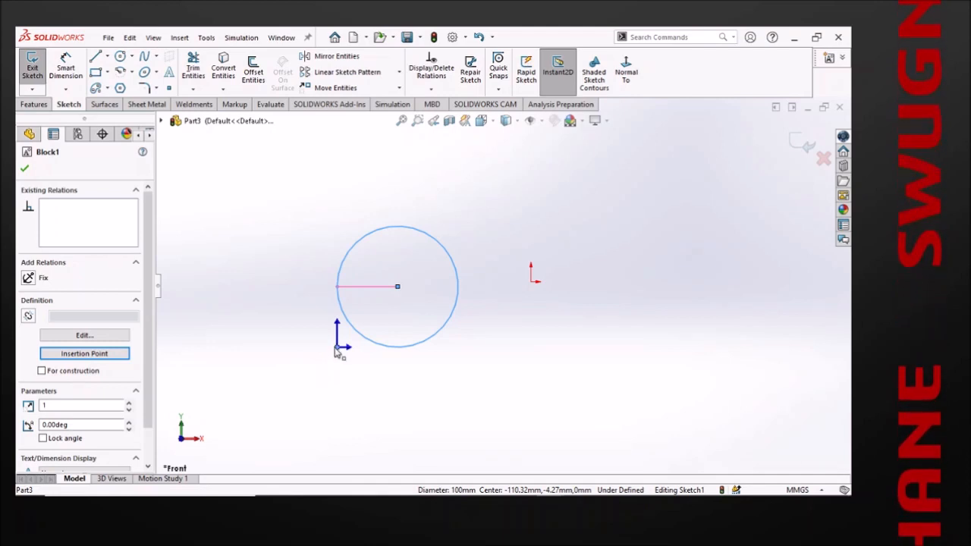
{"action": "mouse_move", "coordinate": [338, 351]}
{"action": "left_mouse_down"}
{"action": "mouse_move", "coordinate": [379, 328]}
{"action": "mouse_move", "coordinate": [398, 286]}
{"action": "left_mouse_up"}
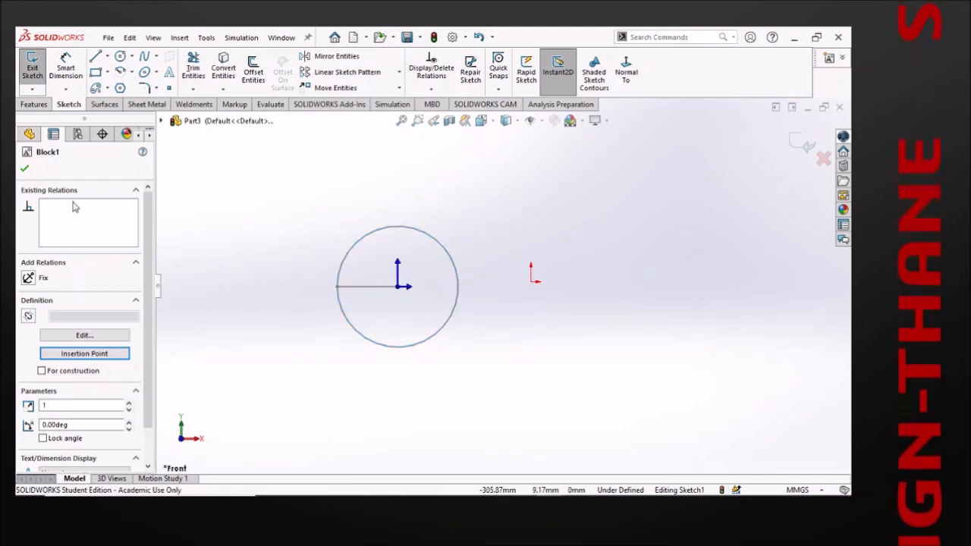
{"action": "left_click", "coordinate": [26, 170]}
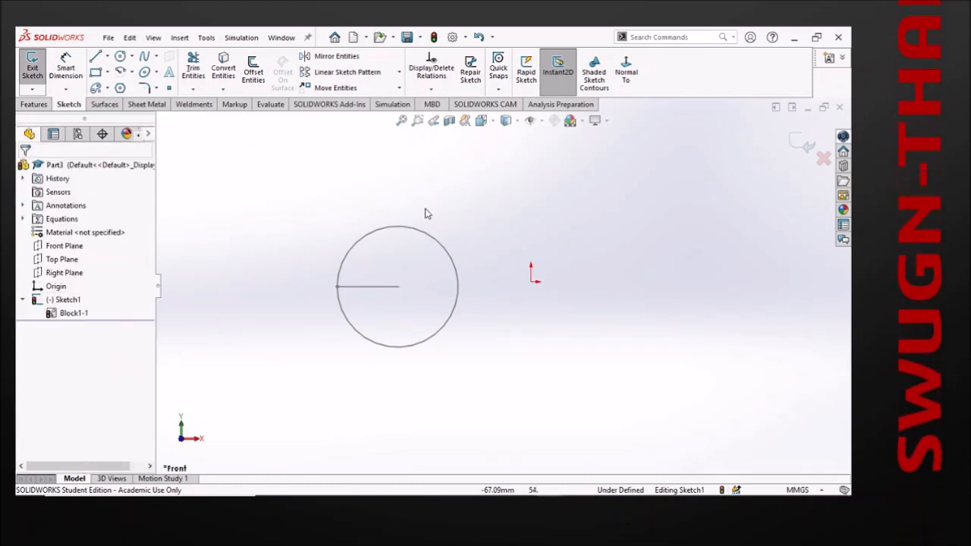
- Sketch a circle of about 30 mm radius to the right of the origin, with a horizontal radius line to its left quadrant point
{"action": "left_click", "coordinate": [119, 56]}
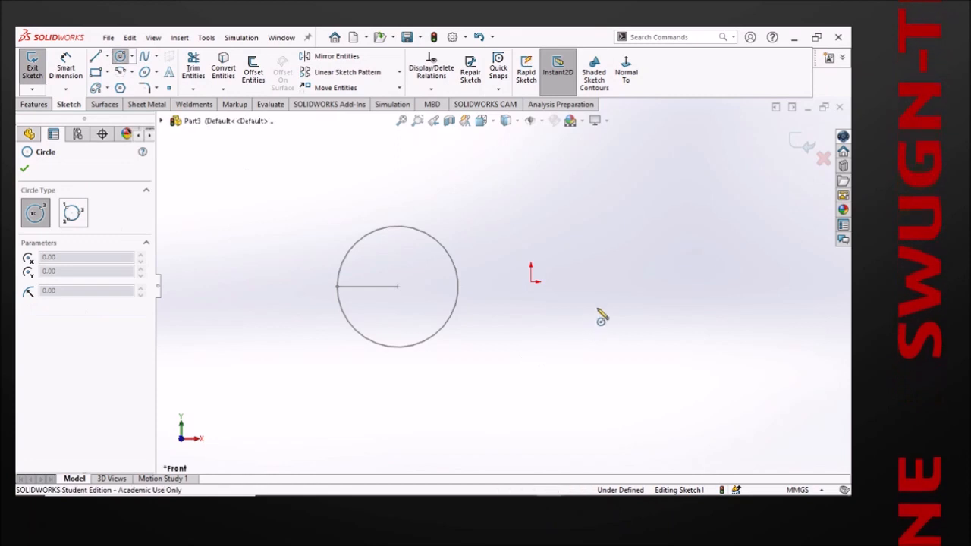
{"action": "left_click", "coordinate": [634, 285]}
{"action": "left_click", "coordinate": [658, 311]}
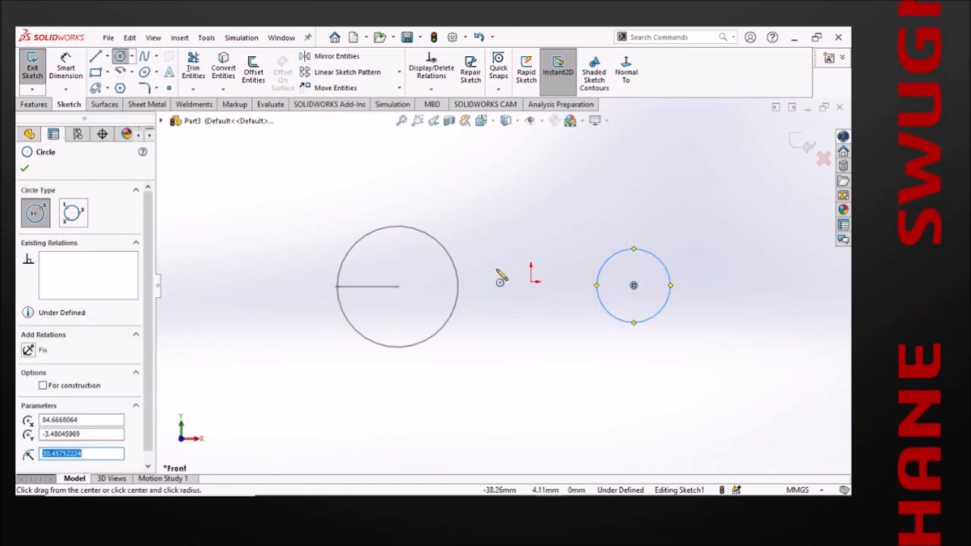
{"action": "key", "text": "Escape"}
{"action": "key", "text": "l"}
{"action": "left_click", "coordinate": [633, 285]}
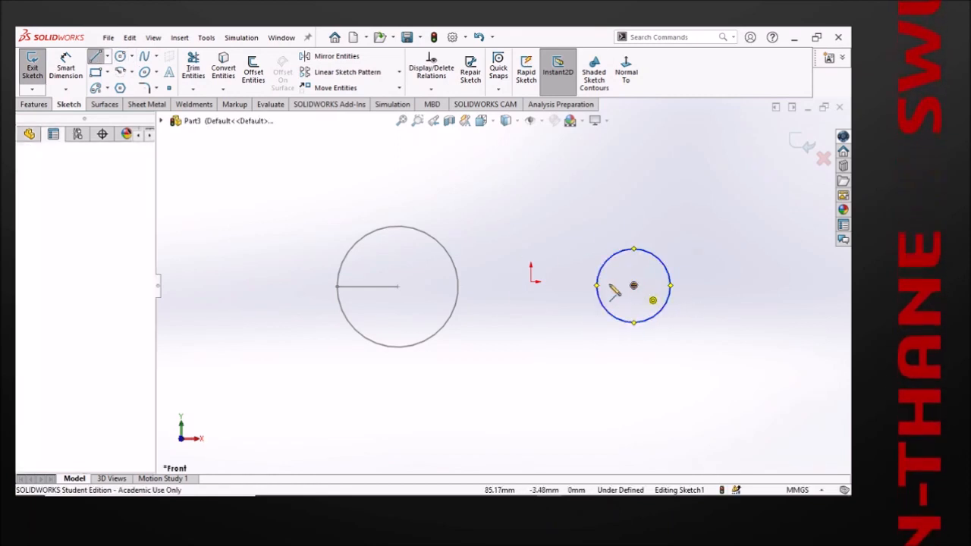
{"action": "left_click", "coordinate": [597, 285]}
{"action": "key", "text": "Escape"}
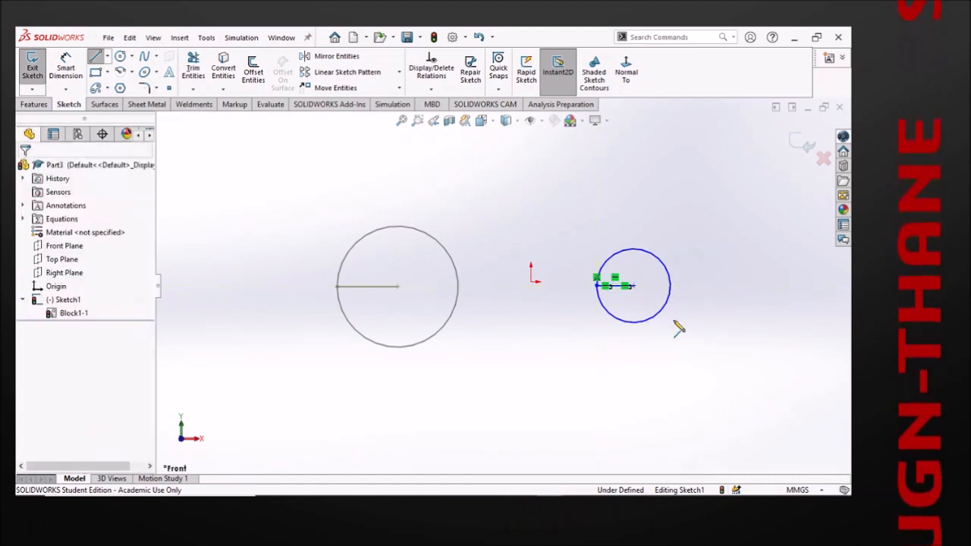
- Dimension the smaller circle's radius line and link the dimension to a new global variable named pully2
{"action": "scroll", "coordinate": [604, 329], "scroll_direction": "down", "scroll_amount": 2}
{"action": "right_click_drag", "start_coordinate": [620, 336], "coordinate": [619, 290]}
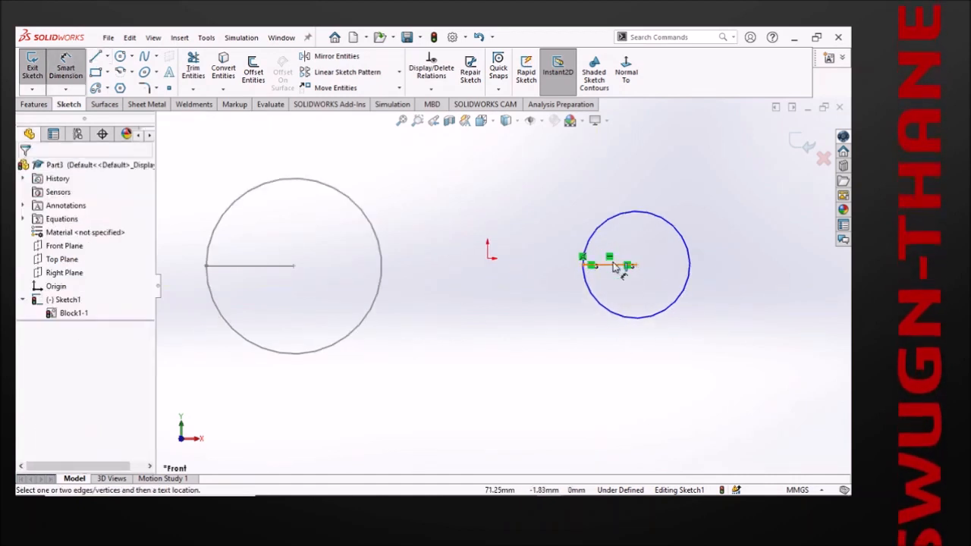
{"action": "left_click", "coordinate": [613, 264]}
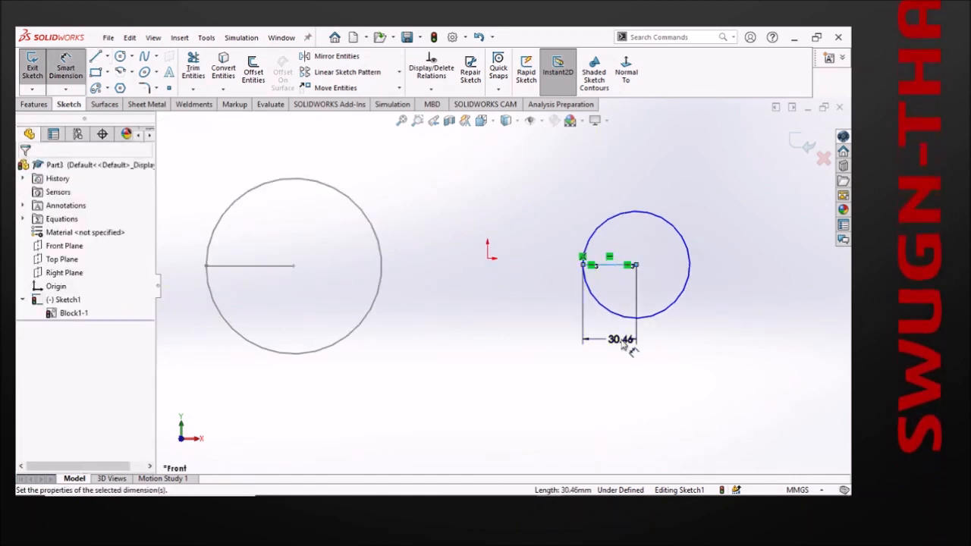
{"action": "left_click", "coordinate": [622, 345]}
{"action": "type", "text": "=pul"}
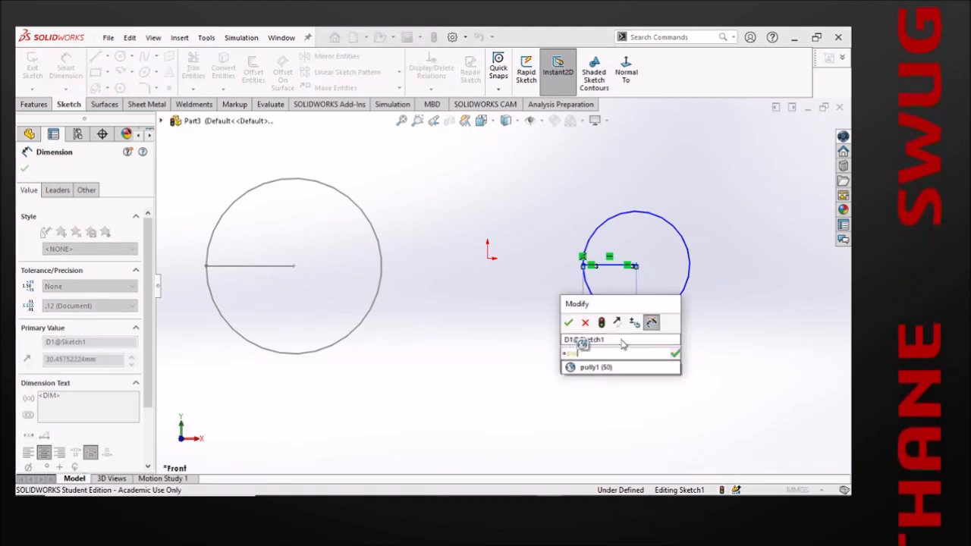
{"action": "type", "text": "ly2"}
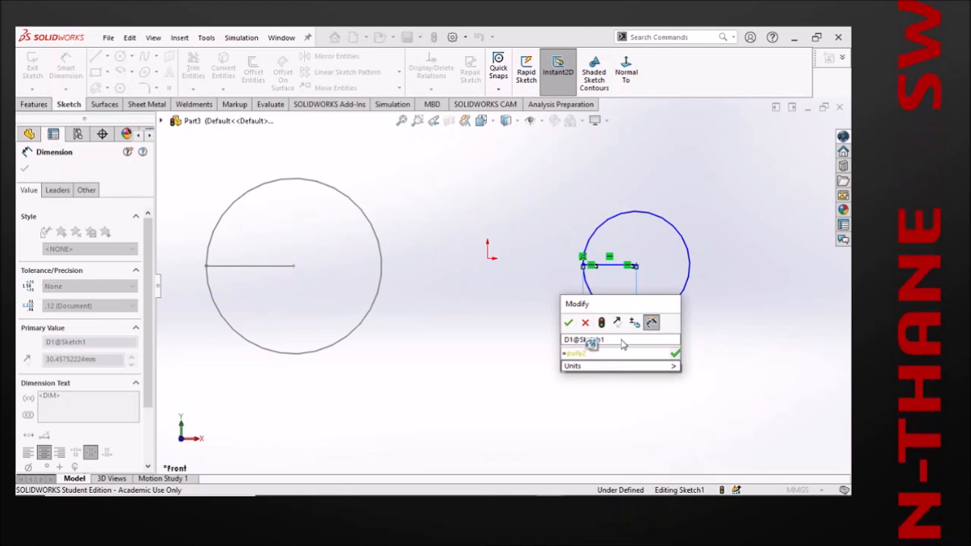
{"action": "key", "text": "Return"}
{"action": "key", "text": "Return"}
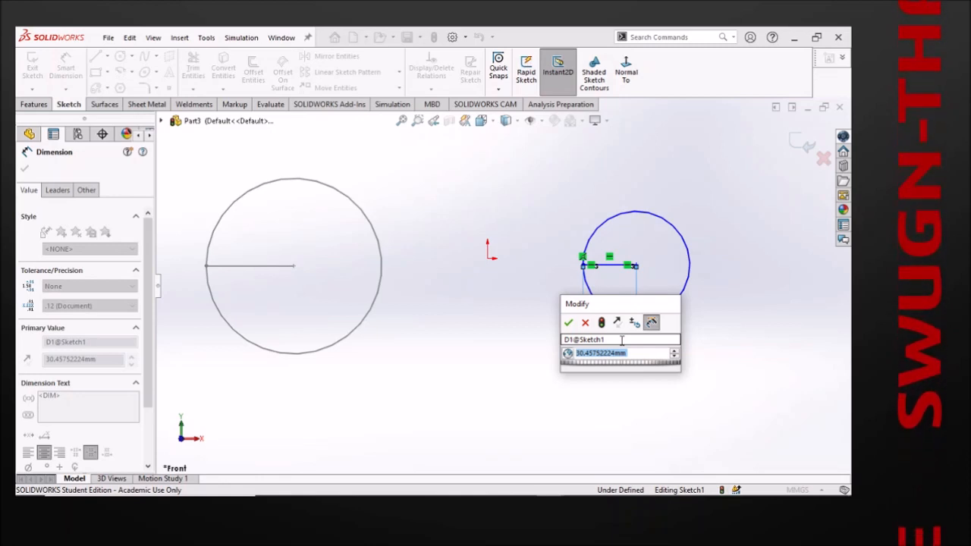
- Set the radius dimension driven by pully2 to 25 mm and leave the dimension command
{"action": "type", "text": "25"}
{"action": "key", "text": "Return"}
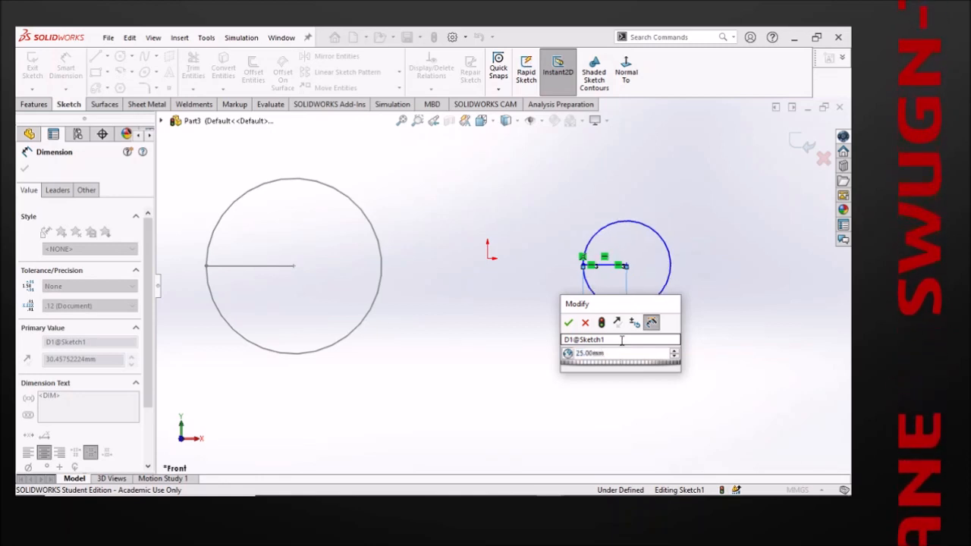
{"action": "left_click", "coordinate": [567, 323]}
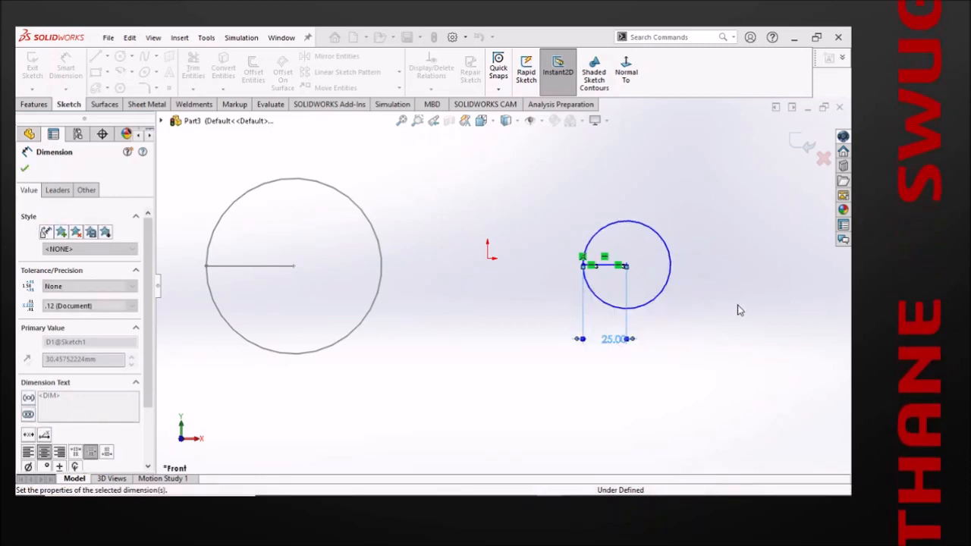
{"action": "key", "text": "Escape"}
- Make a sketch block from the small circle and its radius line
{"action": "left_click_drag", "start_coordinate": [714, 364], "coordinate": [580, 196]}
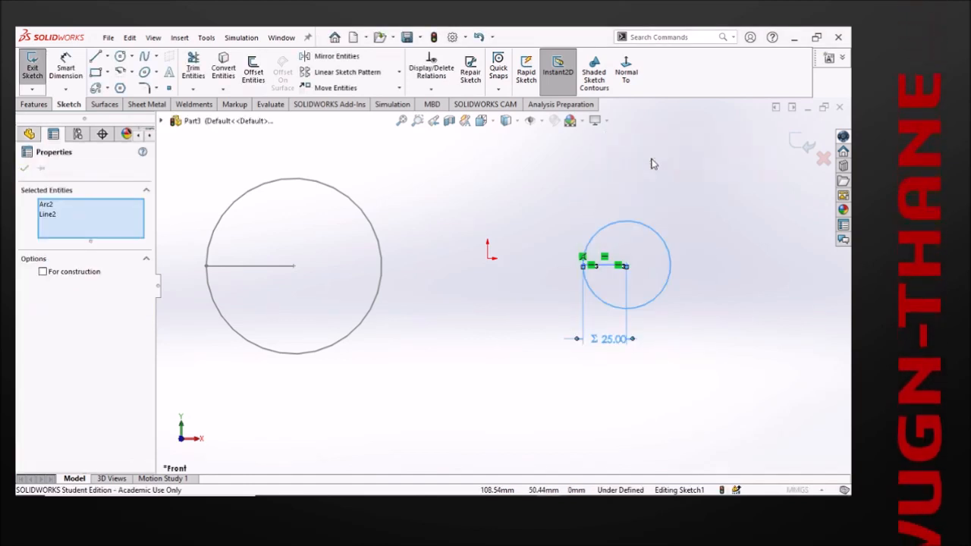
{"action": "left_click", "coordinate": [654, 163]}
{"action": "left_click", "coordinate": [24, 169]}
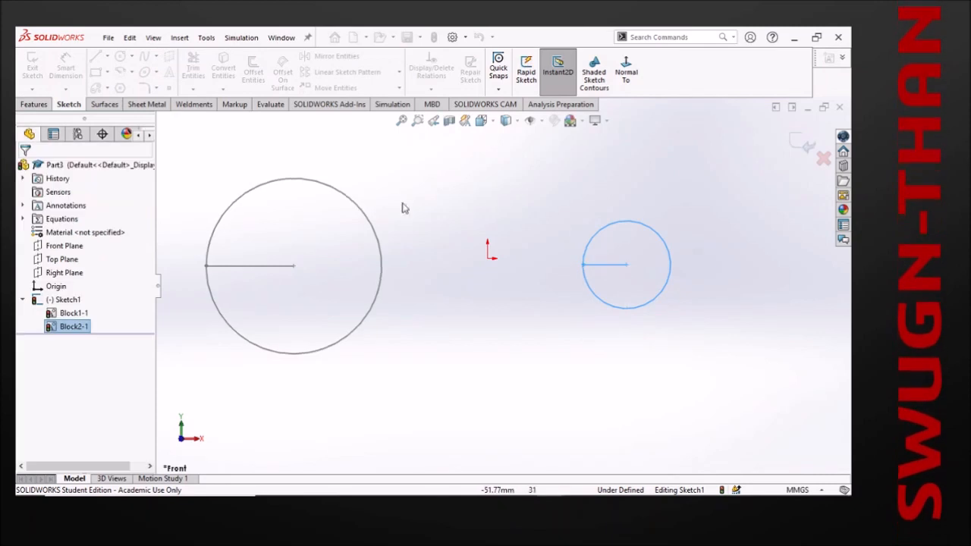
{"action": "left_click", "coordinate": [545, 201]}
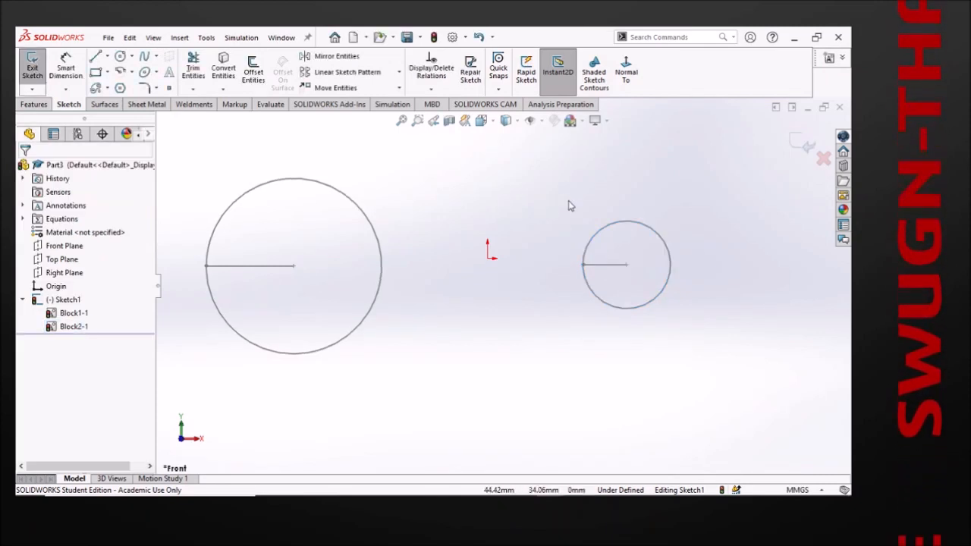
- Move the small circle block's insertion point to the centre of its circle
{"action": "left_click", "coordinate": [609, 238]}
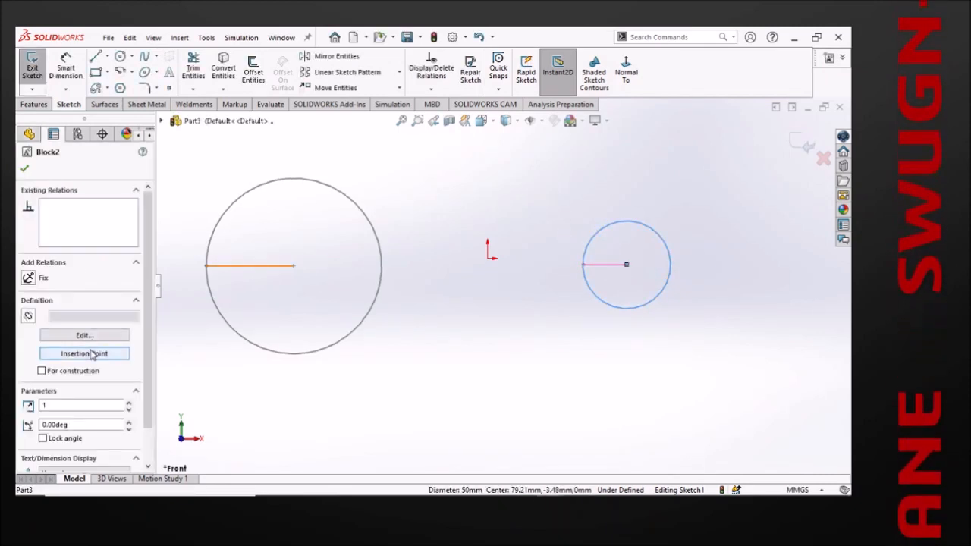
{"action": "left_click", "coordinate": [89, 354]}
{"action": "left_click_drag", "start_coordinate": [586, 315], "coordinate": [626, 265]}
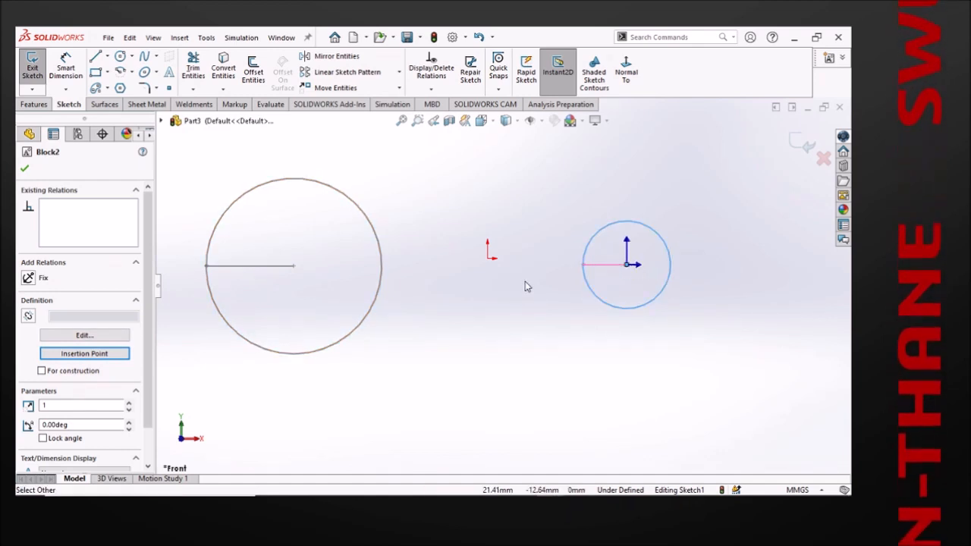
{"action": "left_click", "coordinate": [24, 168]}
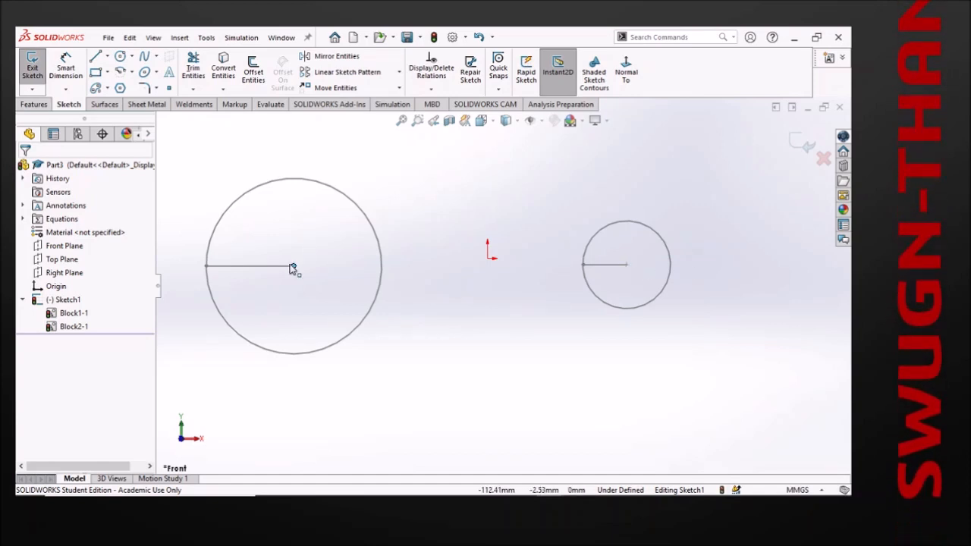
- Place the large circle block's centre on the origin and shift the small circle block farther to the right
{"action": "mouse_move", "coordinate": [294, 266]}
{"action": "left_mouse_down"}
{"action": "mouse_move", "coordinate": [362, 234]}
{"action": "mouse_move", "coordinate": [422, 227]}
{"action": "mouse_move", "coordinate": [488, 258]}
{"action": "left_mouse_up"}
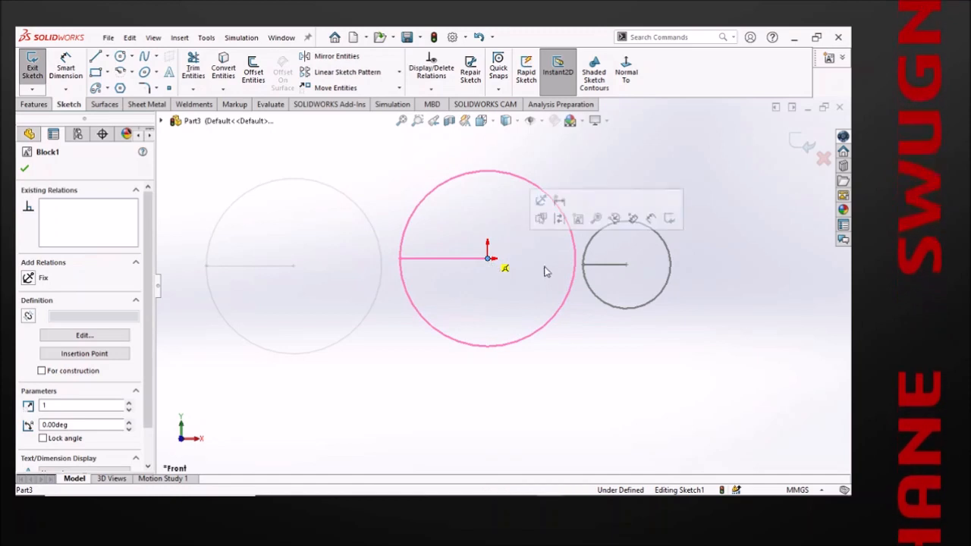
{"action": "scroll", "coordinate": [671, 300], "scroll_direction": "up", "scroll_amount": 2}
{"action": "left_click_drag", "start_coordinate": [589, 273], "coordinate": [663, 260]}
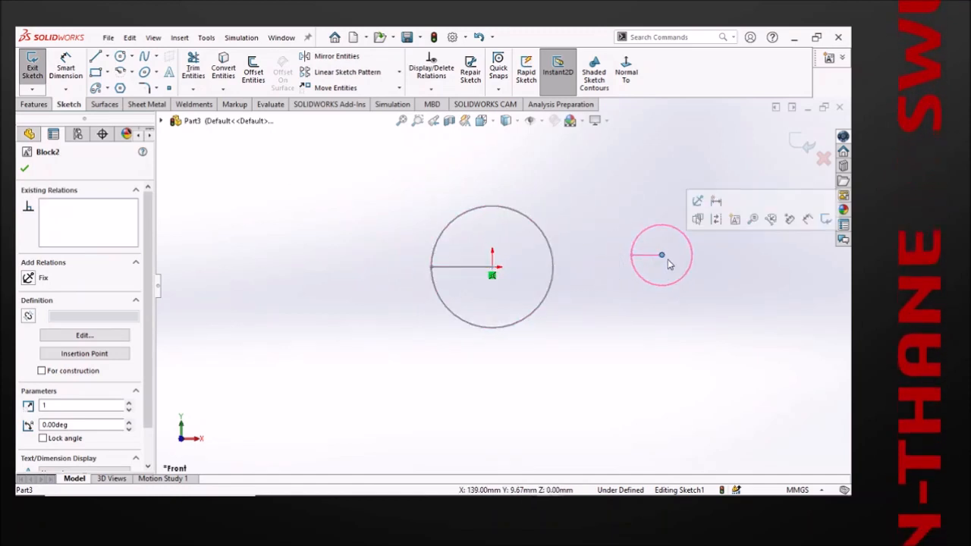
- Align the two block centres with a horizontal relation and space them about 226 mm apart
{"action": "left_click", "coordinate": [493, 273], "text": "ctrl"}
{"action": "left_click", "coordinate": [531, 216]}
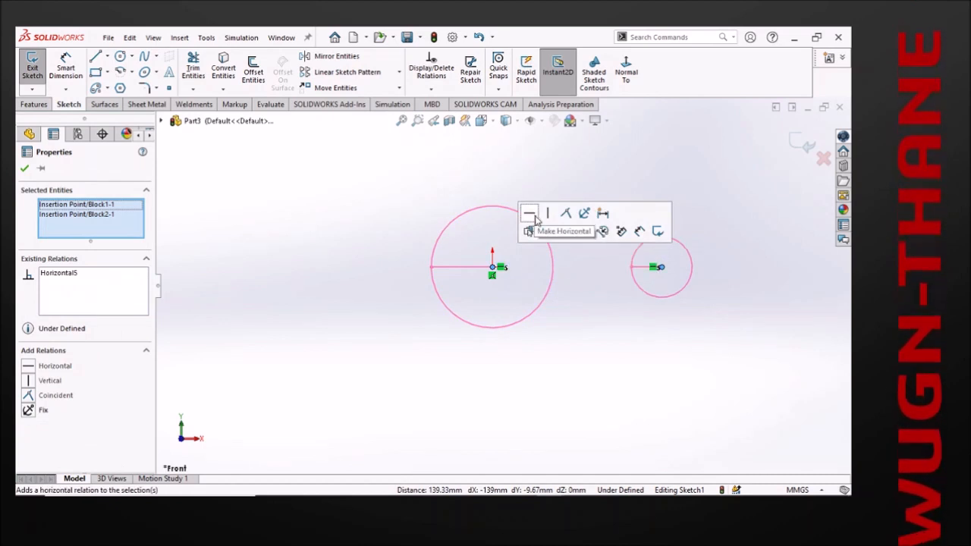
{"action": "left_click", "coordinate": [622, 310]}
{"action": "left_click_drag", "start_coordinate": [662, 266], "coordinate": [767, 267]}
{"action": "left_click", "coordinate": [669, 353]}
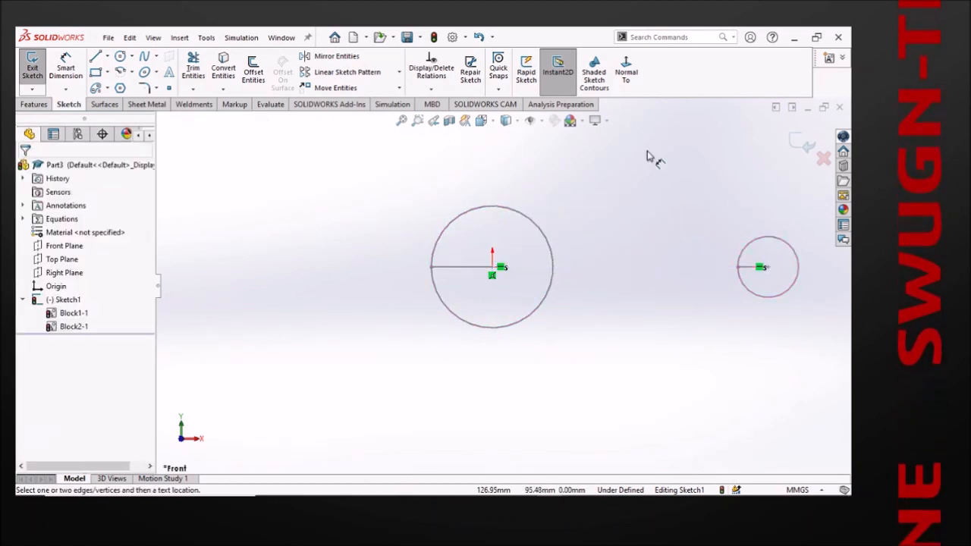
{"action": "scroll", "coordinate": [705, 221], "scroll_direction": "up", "scroll_amount": 2}
{"action": "key", "text": "Escape"}
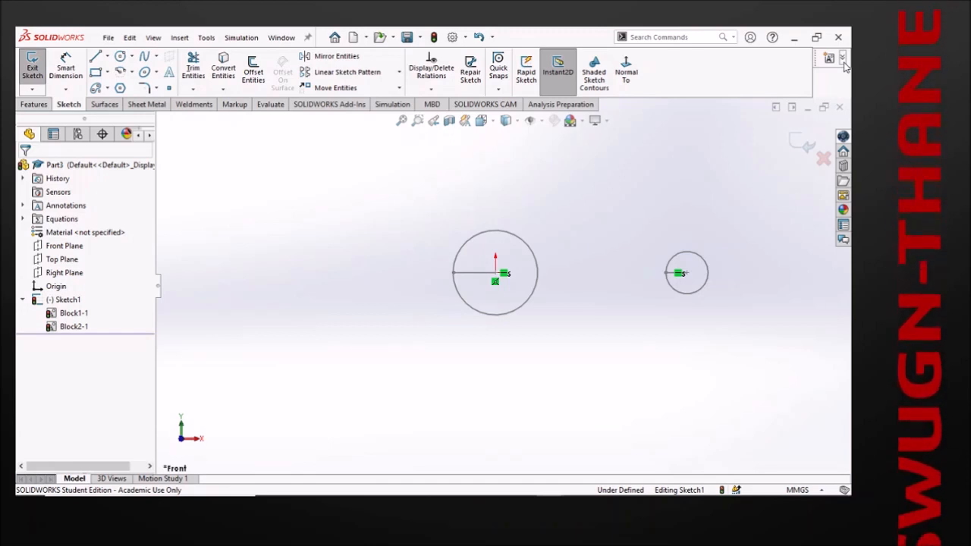
- Create a Belt/Chain around the large and small circles with the belt engaged
{"action": "left_click", "coordinate": [662, 36]}
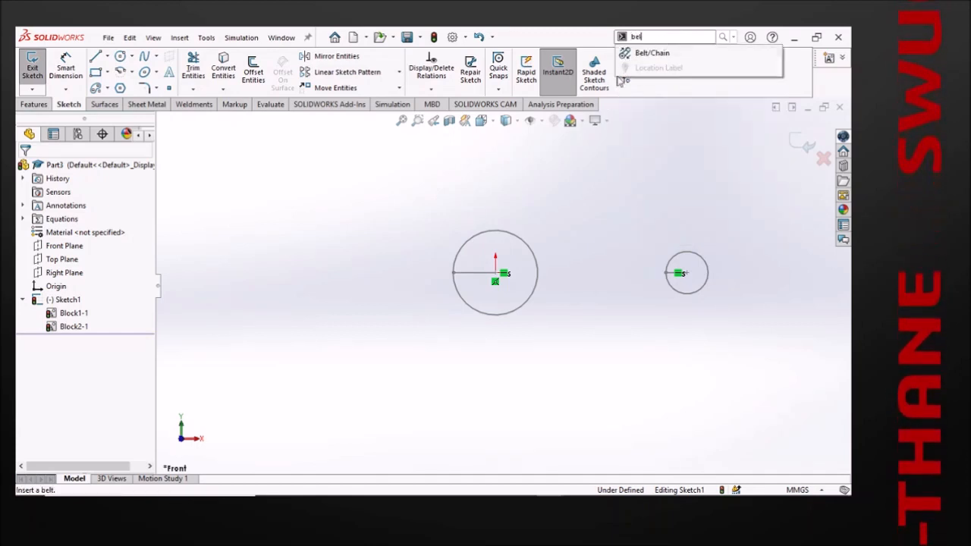
{"action": "left_click", "coordinate": [651, 52]}
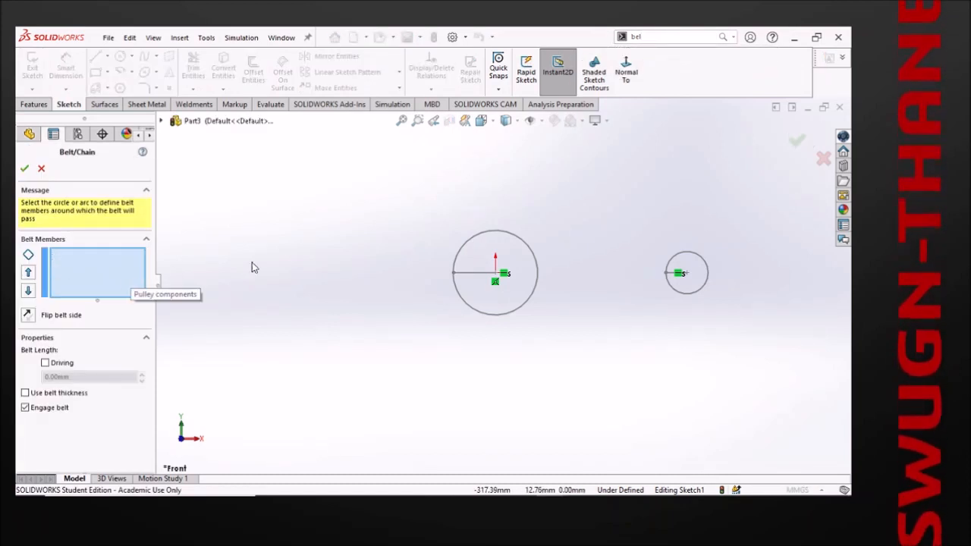
{"action": "left_click", "coordinate": [478, 241]}
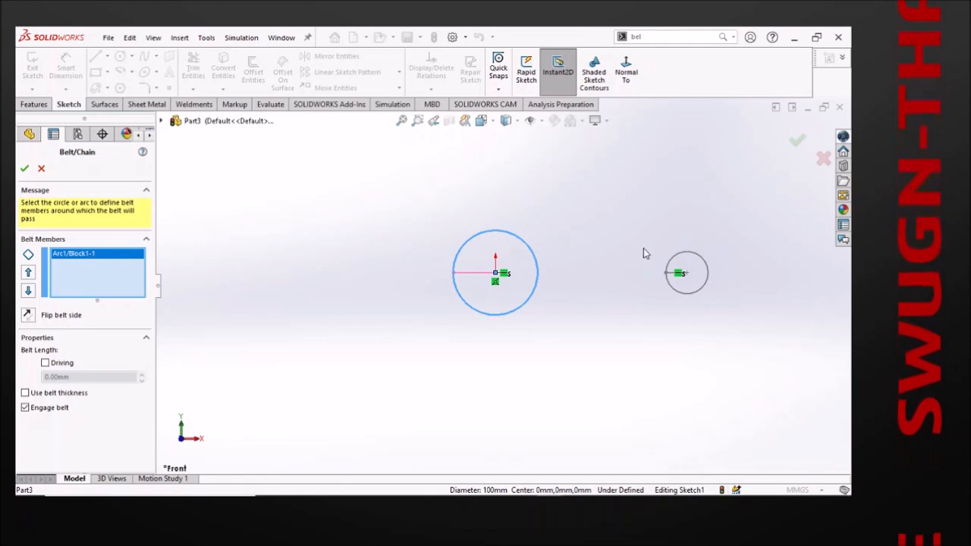
{"action": "left_click", "coordinate": [680, 256]}
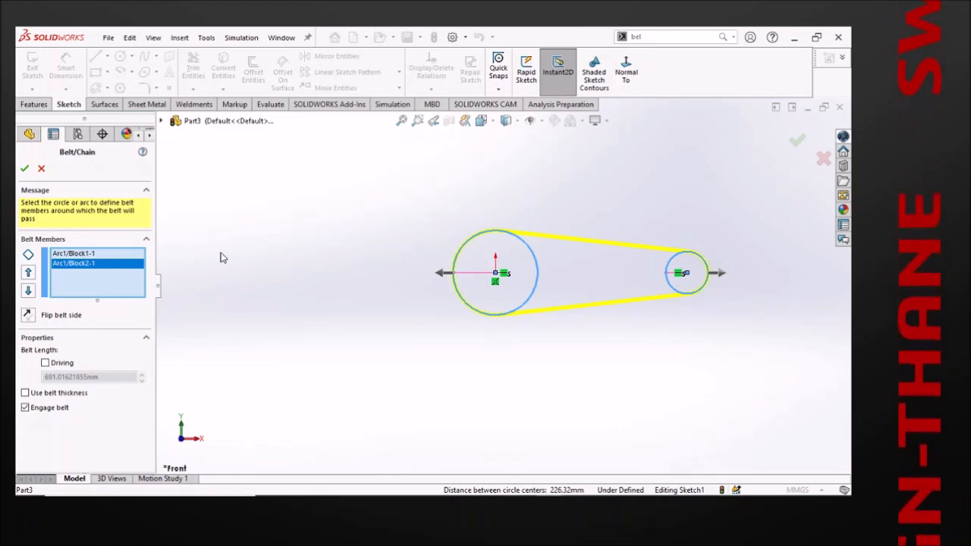
{"action": "left_click", "coordinate": [26, 170]}
- Dimension the horizontal distance between the two pulley centres and link it to a new global variable named distance
{"action": "right_click_drag", "start_coordinate": [637, 370], "coordinate": [637, 290]}
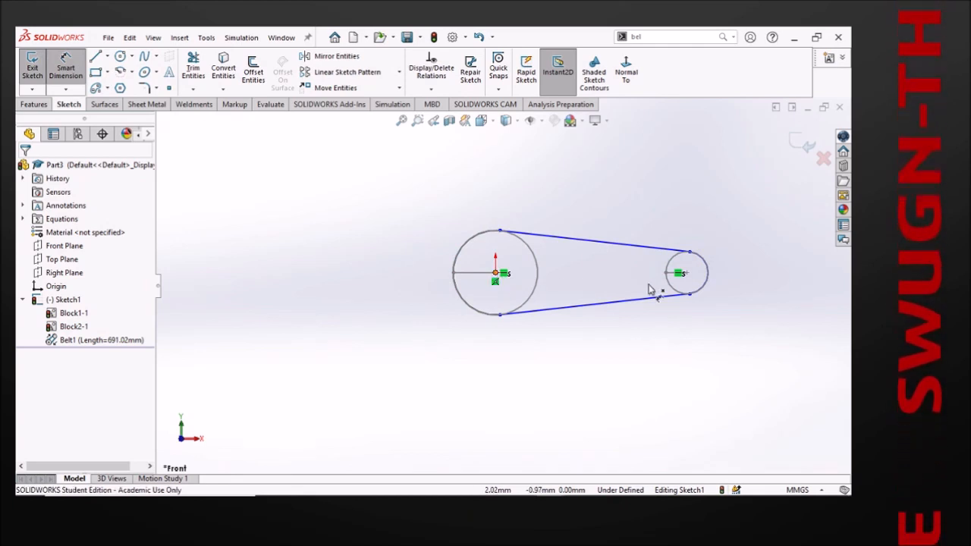
{"action": "left_click", "coordinate": [683, 274]}
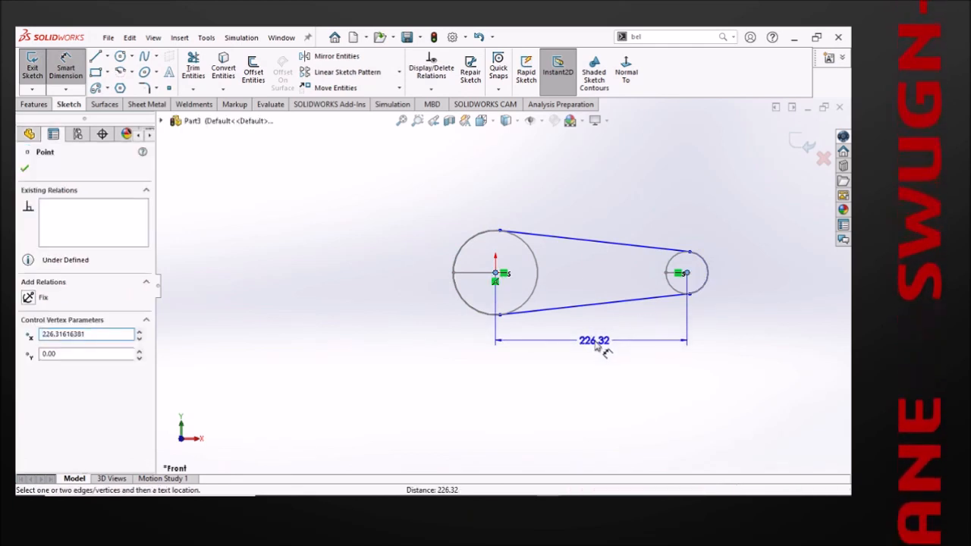
{"action": "left_click", "coordinate": [604, 350]}
{"action": "type", "text": "="}
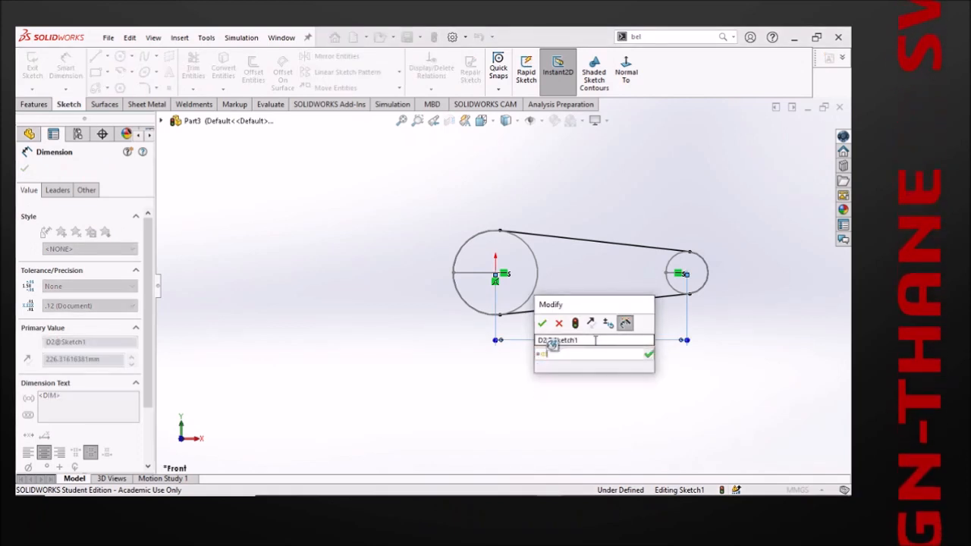
{"action": "type", "text": "distanc"}
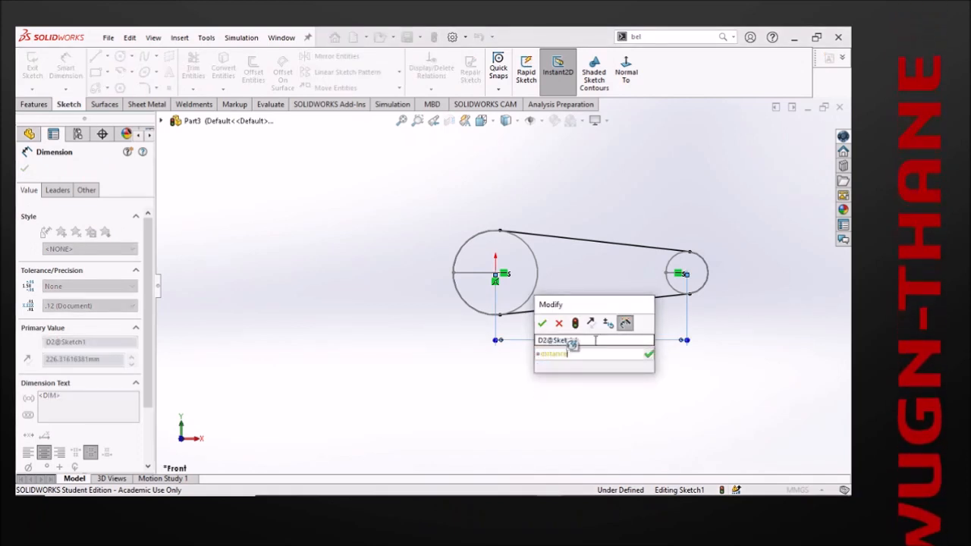
{"action": "type", "text": "e"}
{"action": "key", "text": "Return"}
{"action": "key", "text": "Return"}
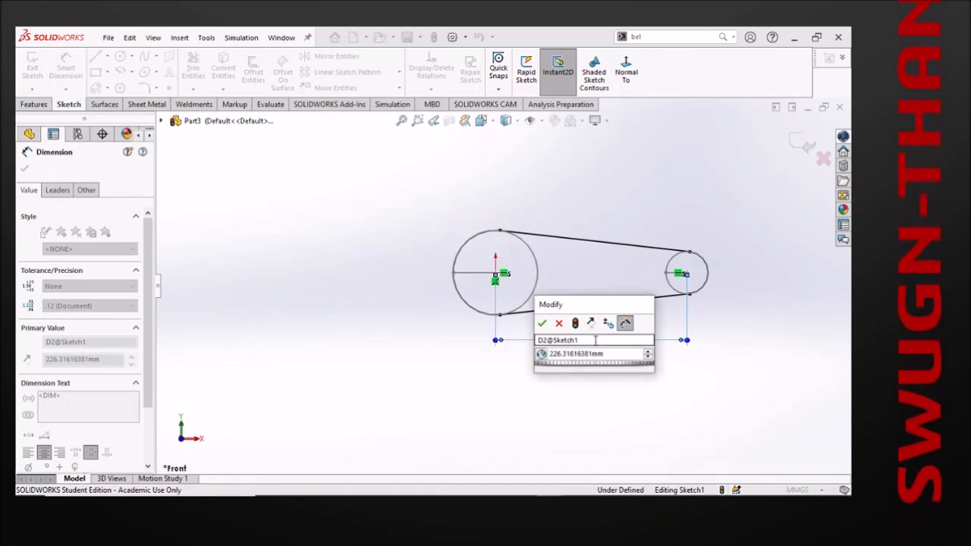
- Set the centre distance dimension driven by the distance variable to 300 mm
{"action": "type", "text": "30"}
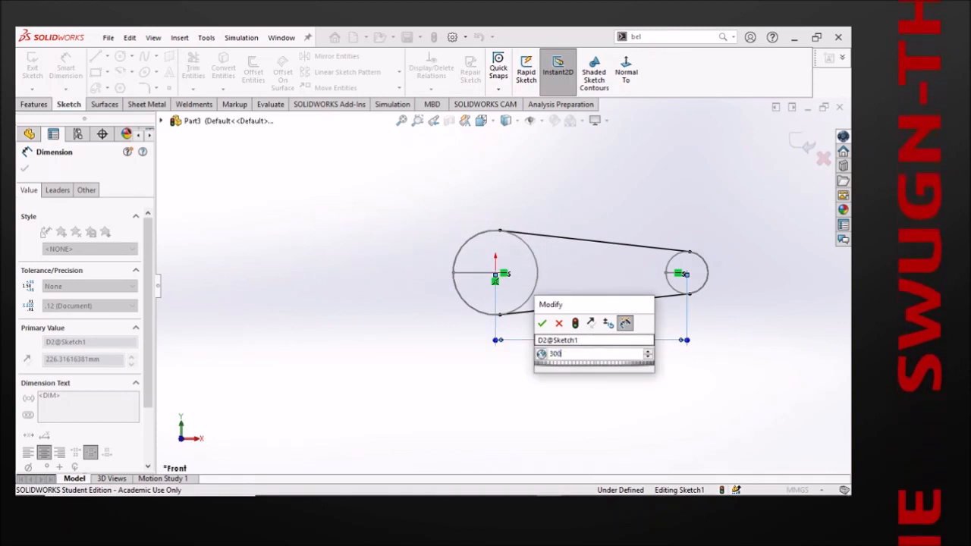
{"action": "type", "text": "0"}
{"action": "key", "text": "Return"}
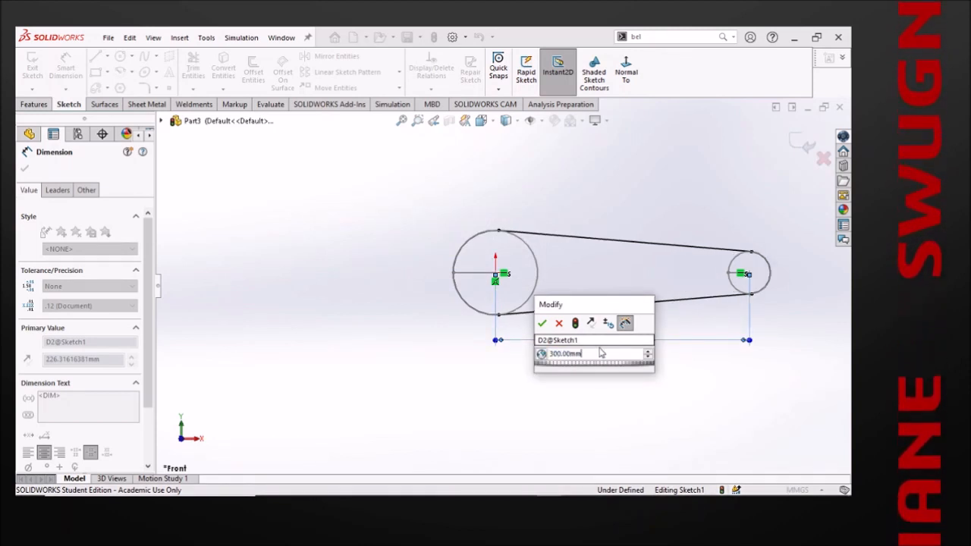
{"action": "left_click", "coordinate": [542, 323]}
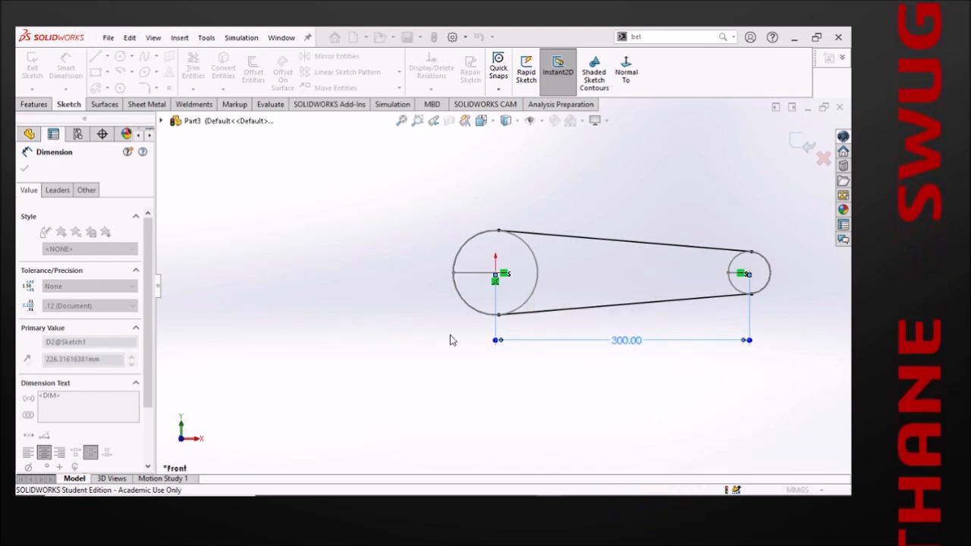
{"action": "left_click", "coordinate": [842, 365]}
{"action": "scroll", "coordinate": [806, 348], "scroll_direction": "up", "scroll_amount": 2}
{"action": "scroll", "coordinate": [746, 220], "scroll_direction": "down", "scroll_amount": 1}
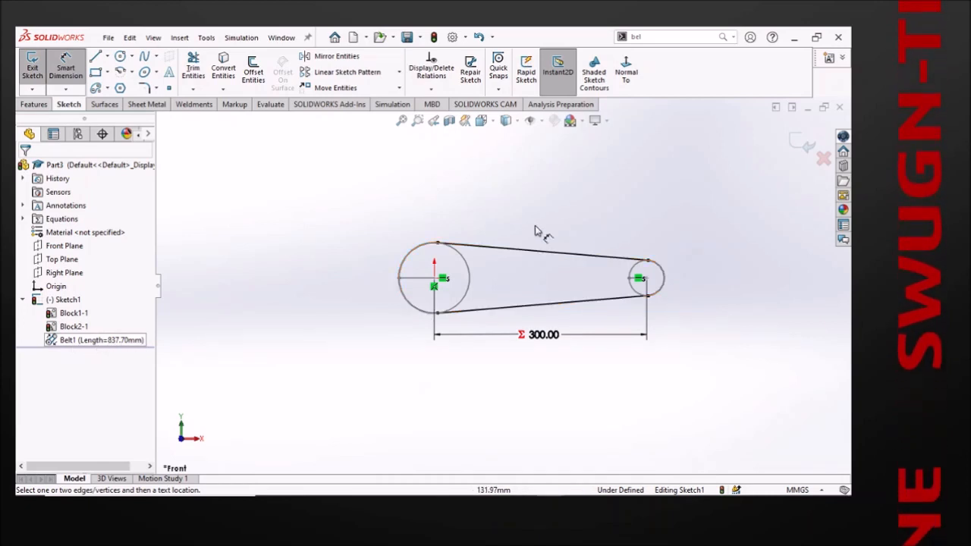
- Exit the sketch and rotate the large pulley block about its centre to test the belt motion
{"action": "left_click", "coordinate": [808, 150]}
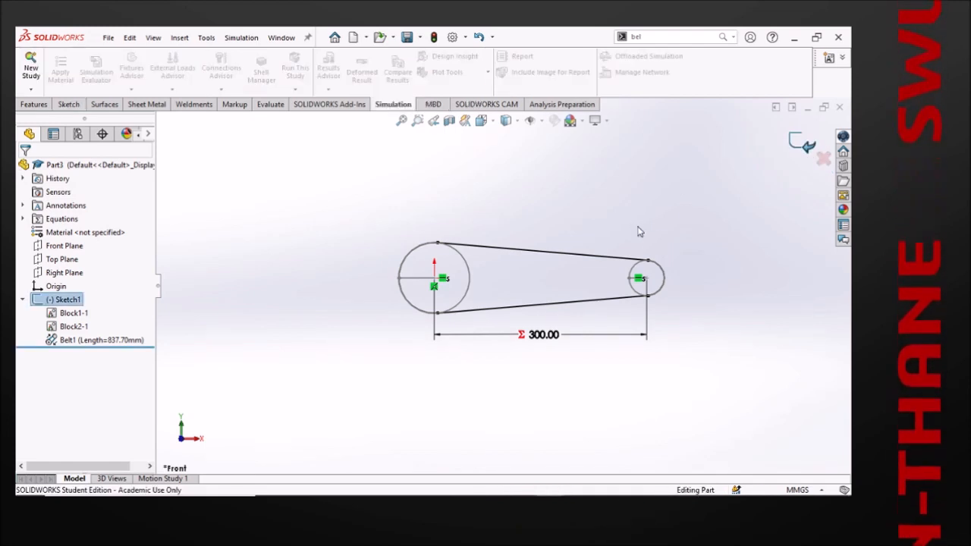
{"action": "mouse_move", "coordinate": [466, 266]}
{"action": "left_mouse_down"}
{"action": "mouse_move", "coordinate": [457, 311]}
{"action": "mouse_move", "coordinate": [408, 314]}
{"action": "mouse_move", "coordinate": [395, 262]}
{"action": "mouse_move", "coordinate": [428, 242]}
{"action": "mouse_move", "coordinate": [478, 246]}
{"action": "mouse_move", "coordinate": [478, 312]}
{"action": "mouse_move", "coordinate": [442, 339]}
{"action": "mouse_move", "coordinate": [418, 325]}
{"action": "mouse_move", "coordinate": [409, 287]}
{"action": "mouse_move", "coordinate": [450, 238]}
{"action": "mouse_move", "coordinate": [502, 312]}
{"action": "mouse_move", "coordinate": [490, 342]}
{"action": "mouse_move", "coordinate": [466, 341]}
{"action": "left_mouse_up"}
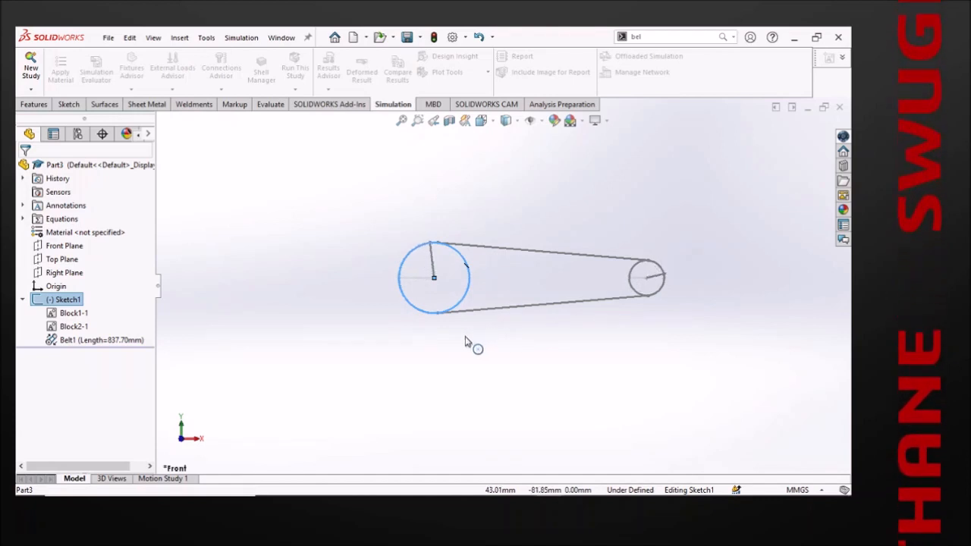
{"action": "left_click_drag", "start_coordinate": [466, 341], "coordinate": [574, 202]}
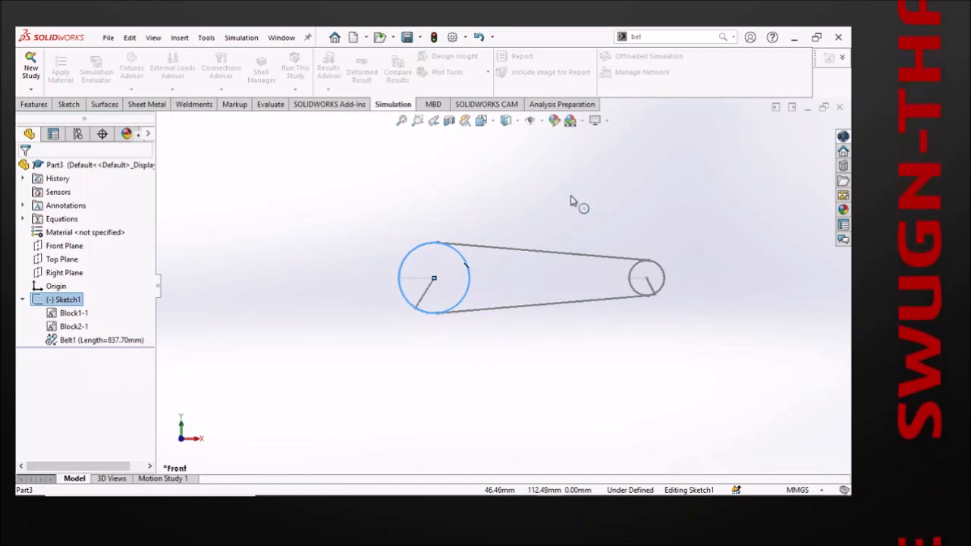
{"action": "left_click", "coordinate": [602, 209]}
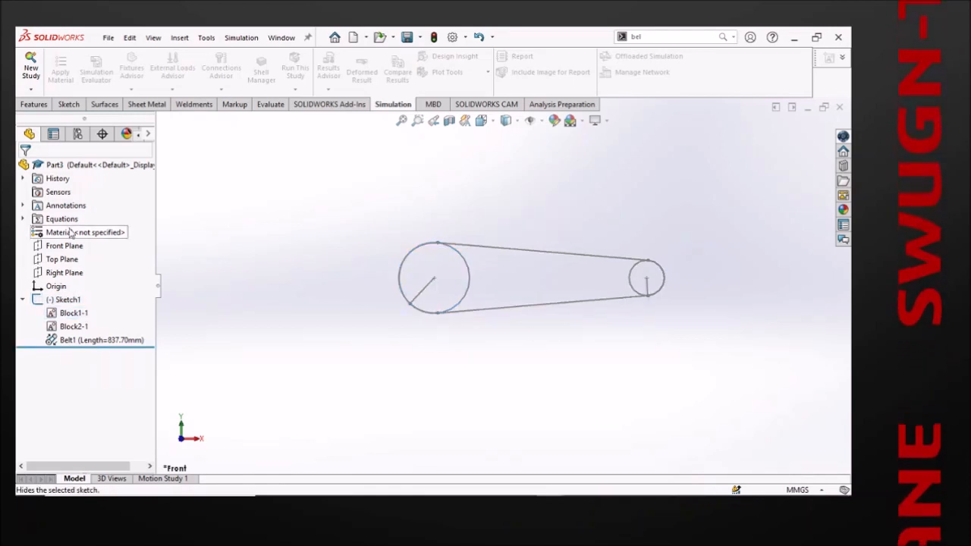
- Open the equations manager and set the global variable distance to 350
{"action": "left_click", "coordinate": [23, 219]}
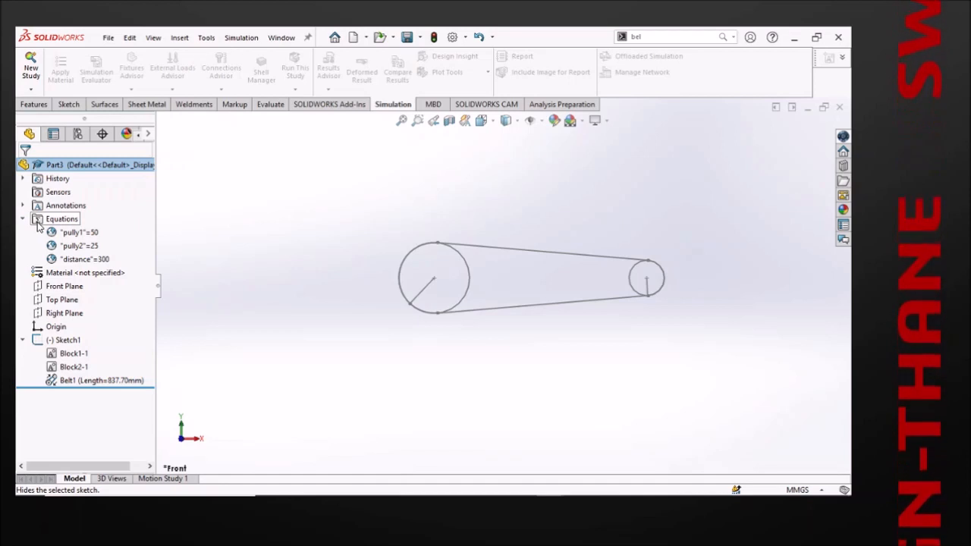
{"action": "right_click", "coordinate": [40, 225]}
{"action": "left_click", "coordinate": [84, 231]}
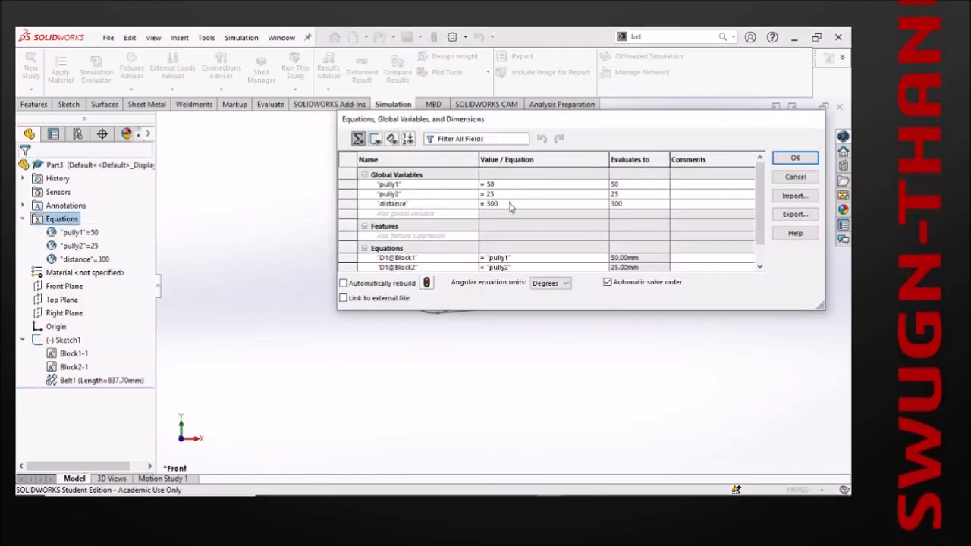
{"action": "left_click", "coordinate": [508, 205]}
{"action": "key", "text": "BackSpace"}
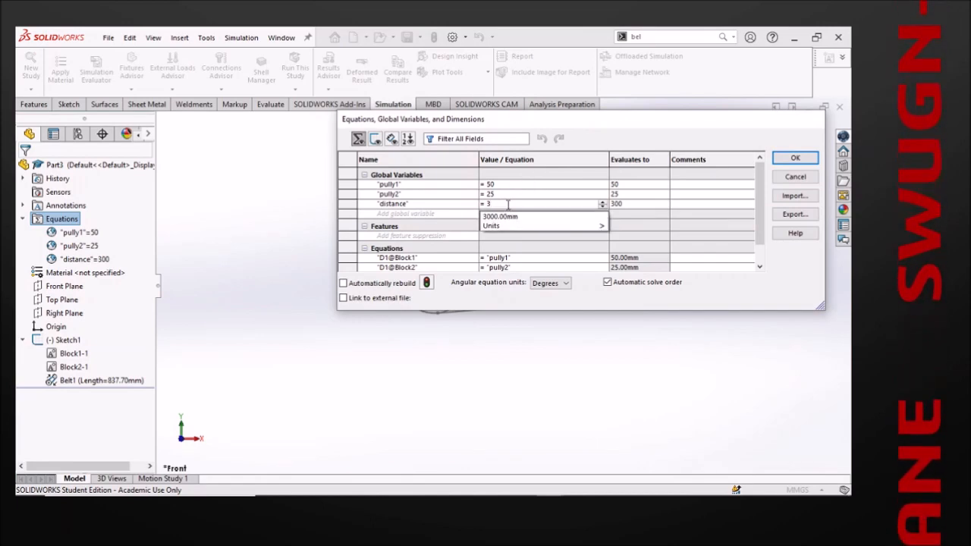
{"action": "type", "text": "50"}
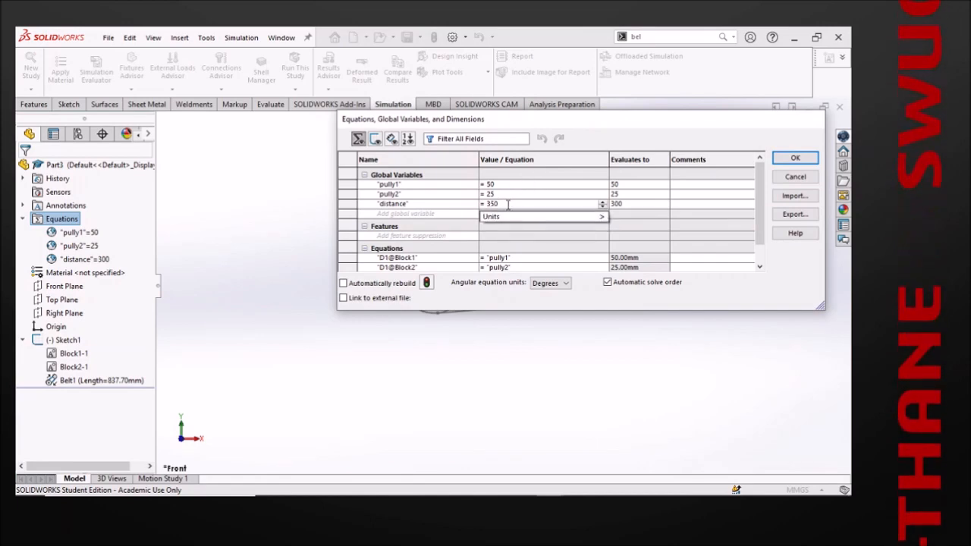
- Set the global variable pully2 to 30 in the equations manager
{"action": "left_click", "coordinate": [499, 195]}
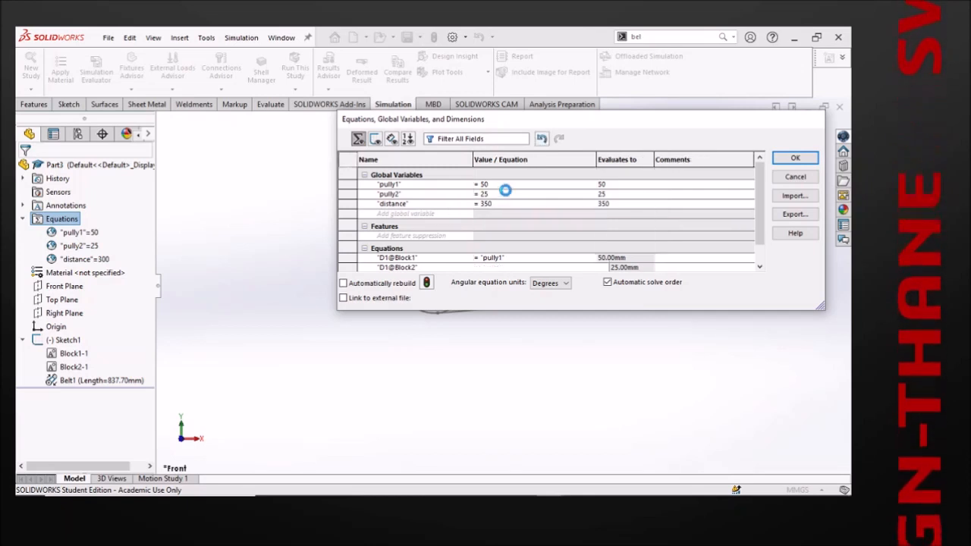
{"action": "key", "text": "BackSpace"}
{"action": "key", "text": "BackSpace"}
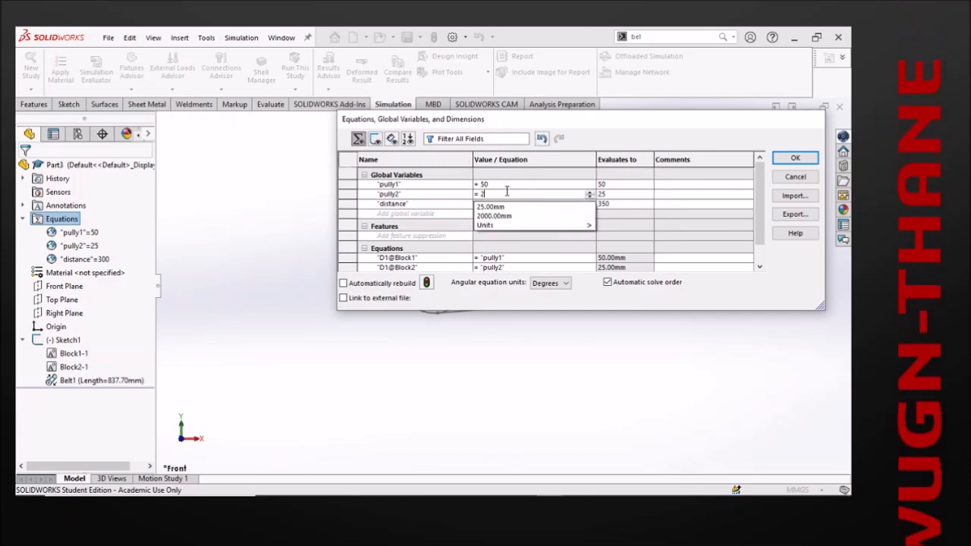
{"action": "type", "text": "30"}
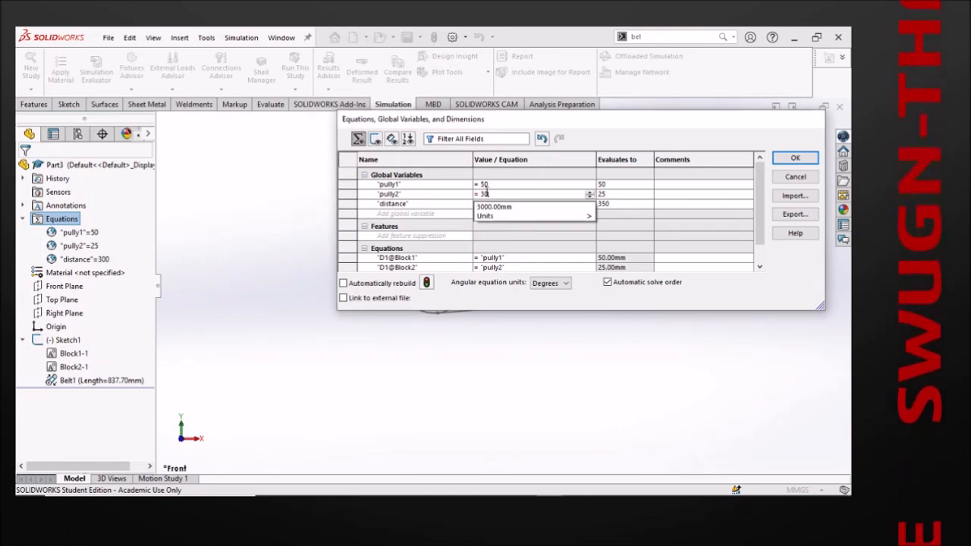
{"action": "left_click", "coordinate": [485, 185]}
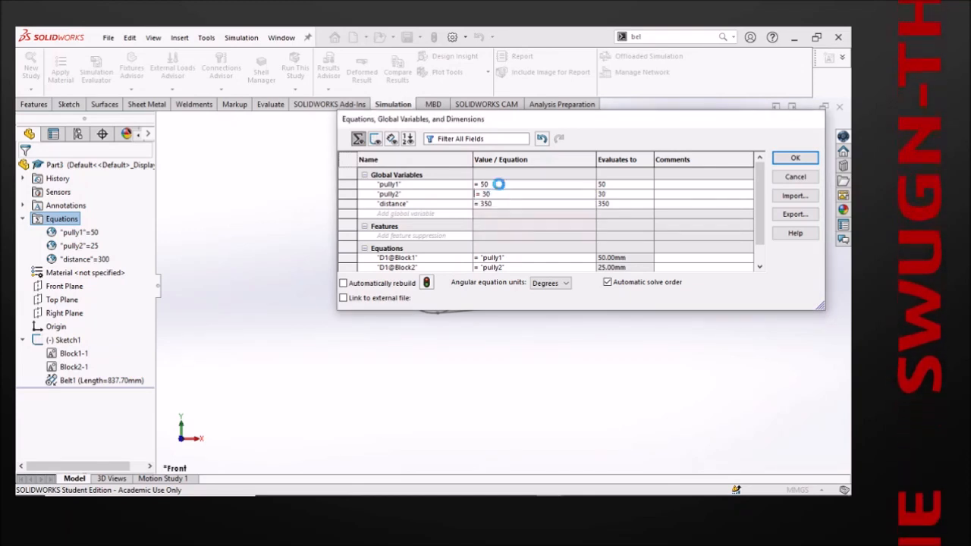
{"action": "key", "text": "BackSpace"}
{"action": "key", "text": "BackSpace"}
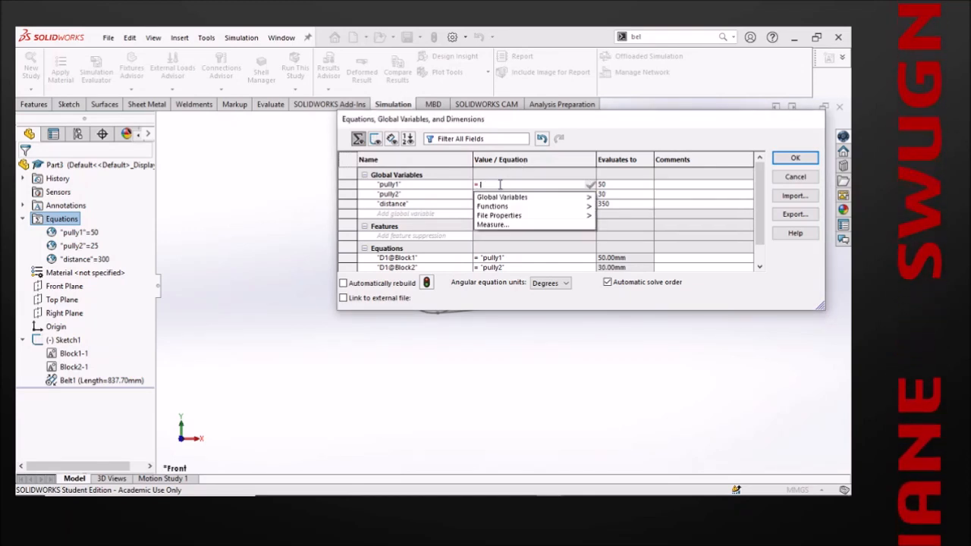
{"action": "type", "text": "60"}
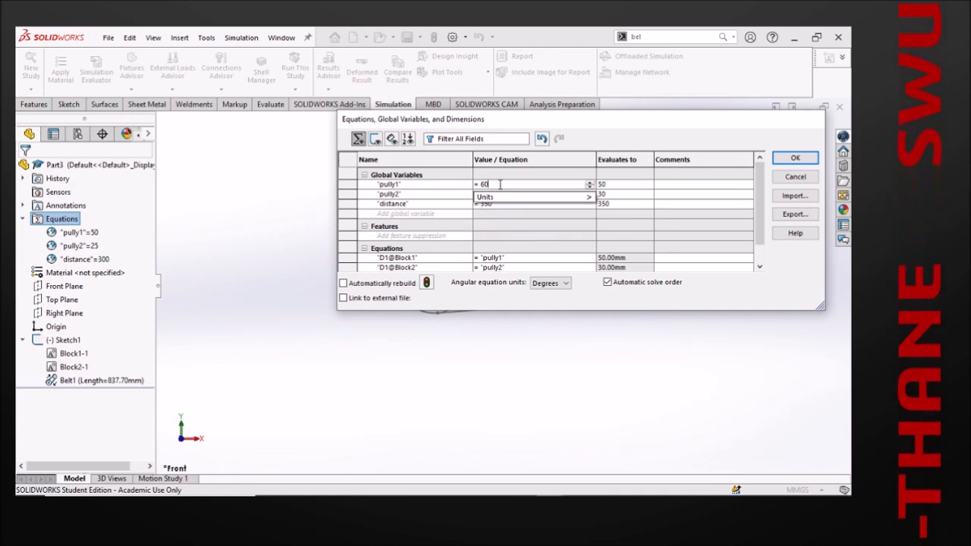
{"action": "key", "text": "Escape"}
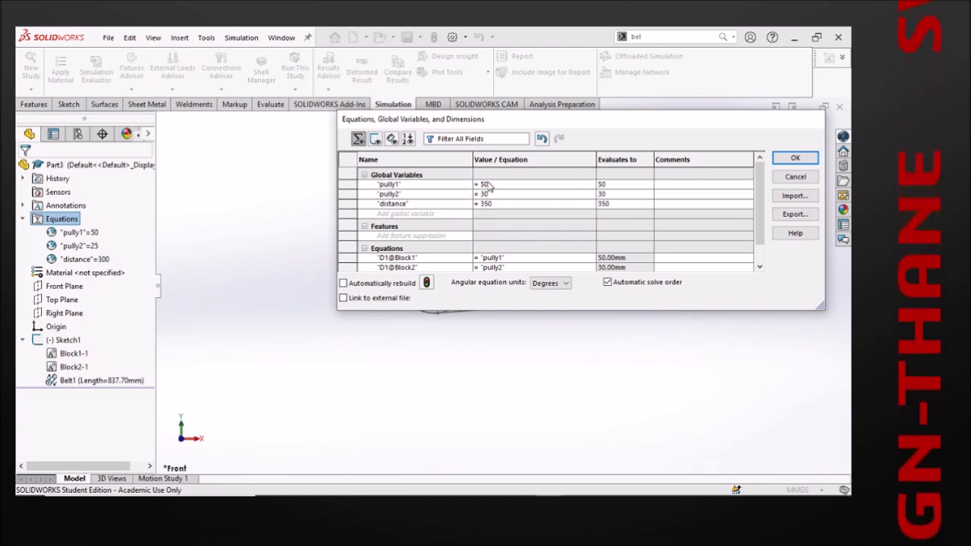
- Set the global variable pully1 to 60 and apply the equation changes to the sketch
{"action": "left_click", "coordinate": [492, 184]}
{"action": "key", "text": "BackSpace"}
{"action": "key", "text": "BackSpace"}
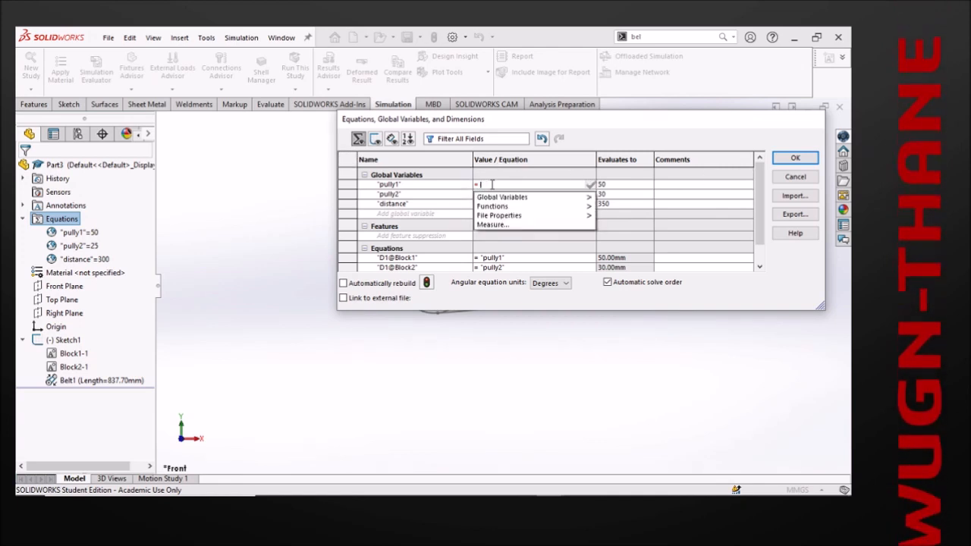
{"action": "type", "text": "60"}
{"action": "key", "text": "Return"}
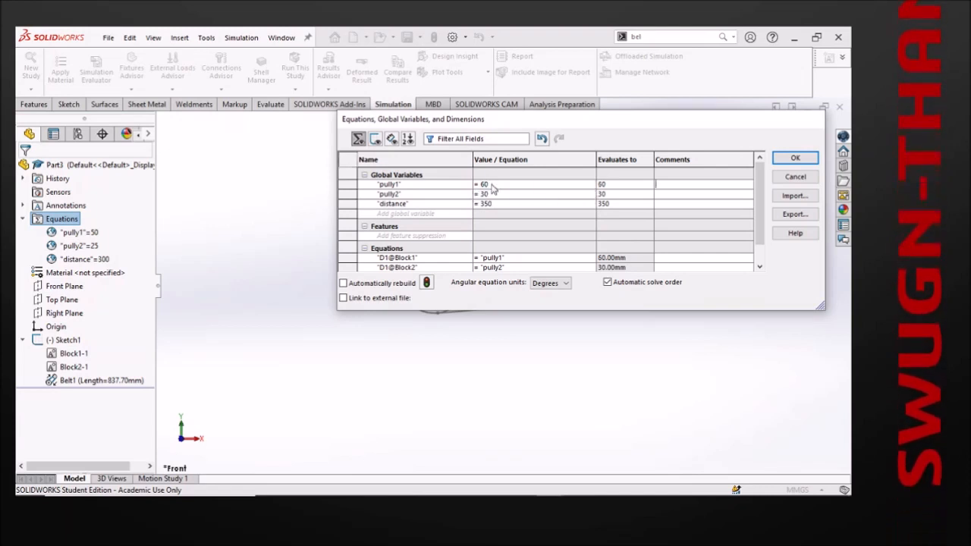
{"action": "left_click", "coordinate": [795, 157]}
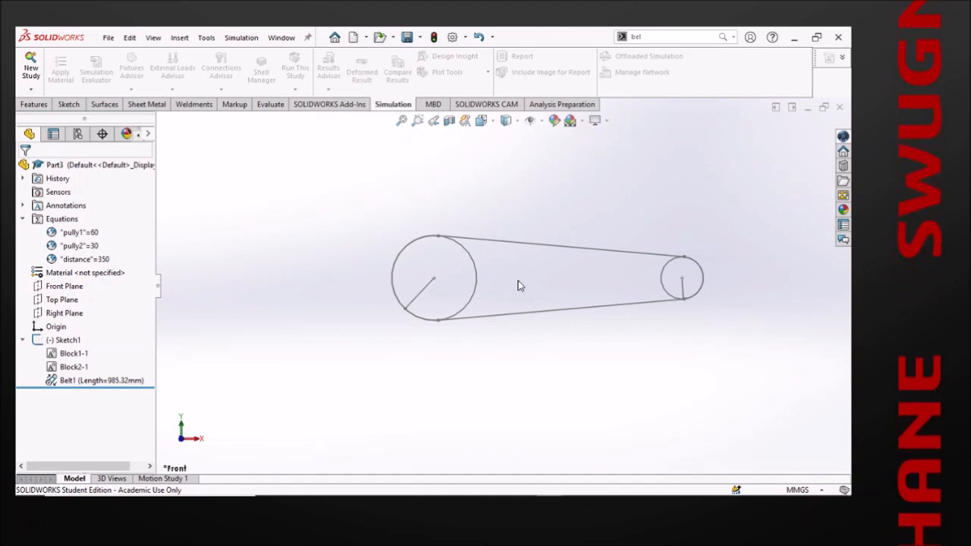
{"action": "scroll", "coordinate": [652, 306], "scroll_direction": "up", "scroll_amount": 1}
{"action": "scroll", "coordinate": [650, 301], "scroll_direction": "down", "scroll_amount": 2}
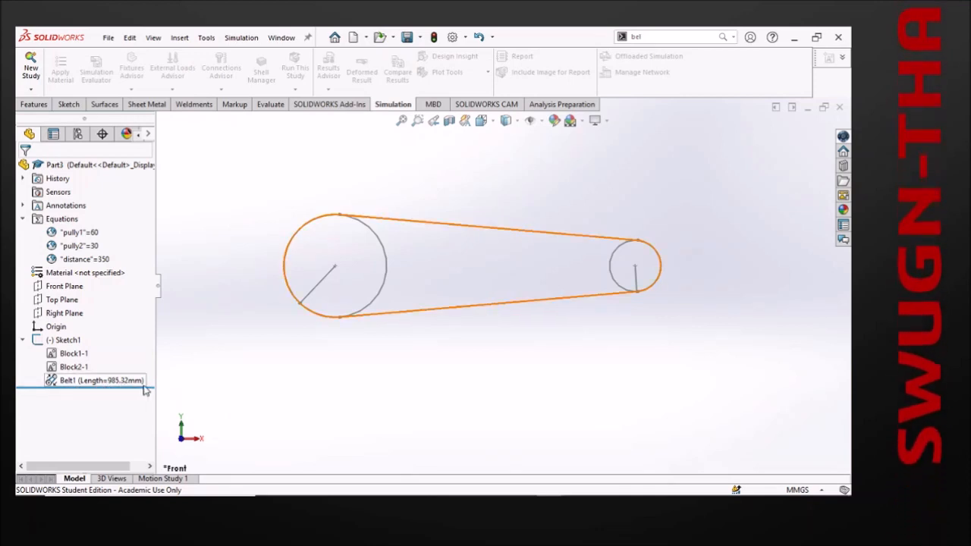
{"action": "right_click", "coordinate": [85, 381]}
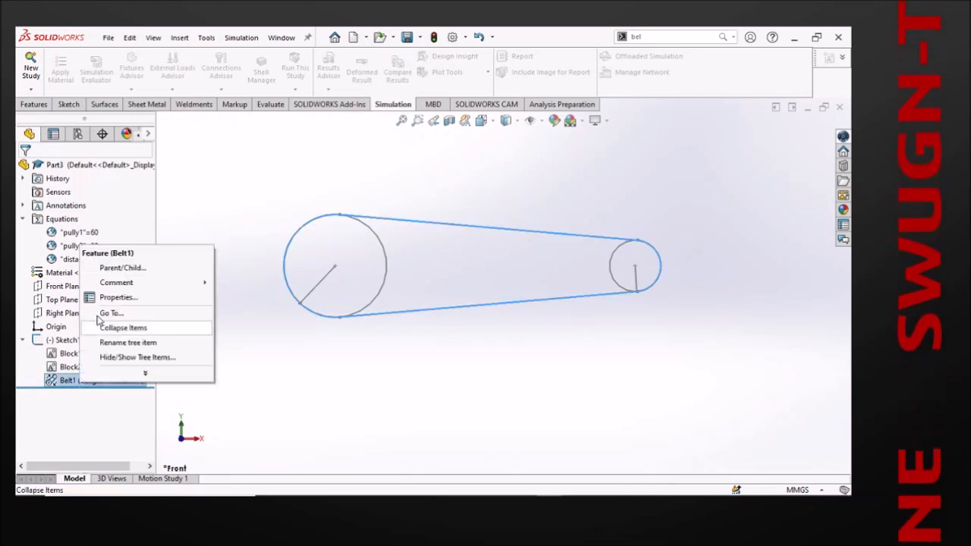
{"action": "mouse_move", "coordinate": [115, 282]}
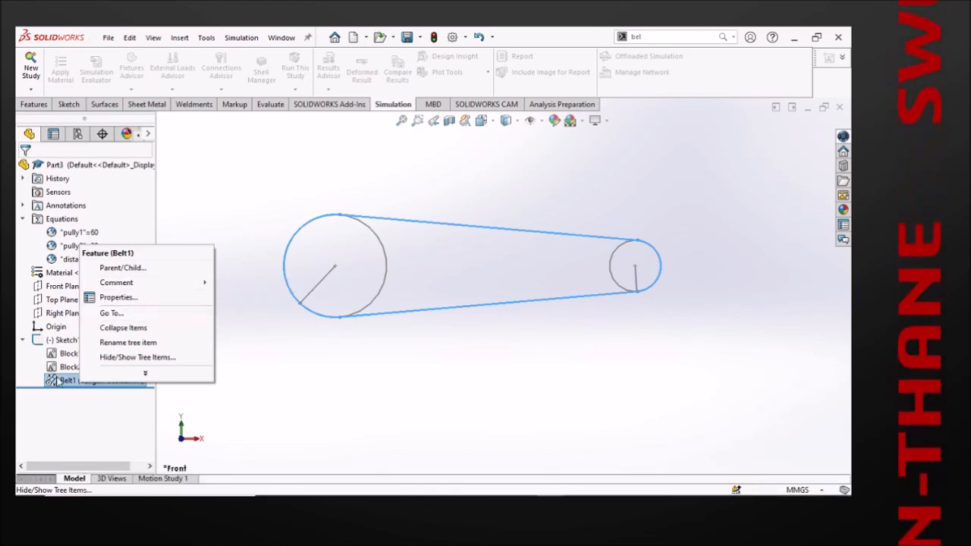
{"action": "left_click", "coordinate": [325, 397]}
{"action": "right_click", "coordinate": [113, 380]}
{"action": "left_click", "coordinate": [83, 386]}
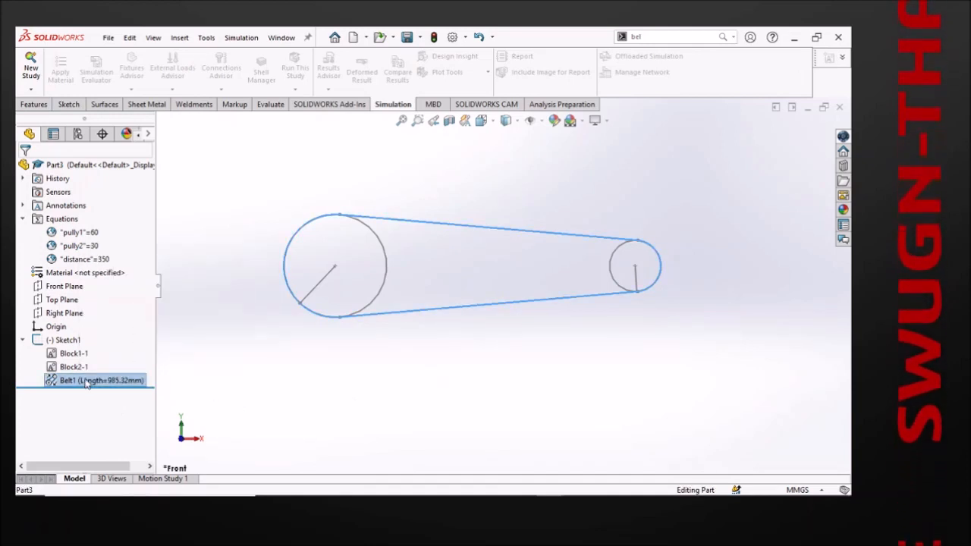
{"action": "left_click", "coordinate": [221, 361]}
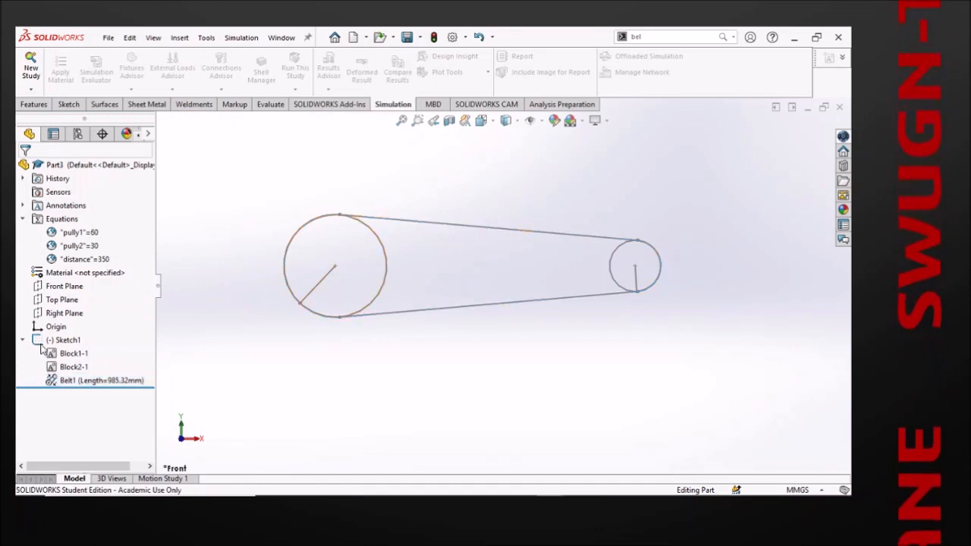
- Reopen Sketch1 for editing and flip the belt side of Belt1 to make it a crossed belt
{"action": "left_click", "coordinate": [47, 341]}
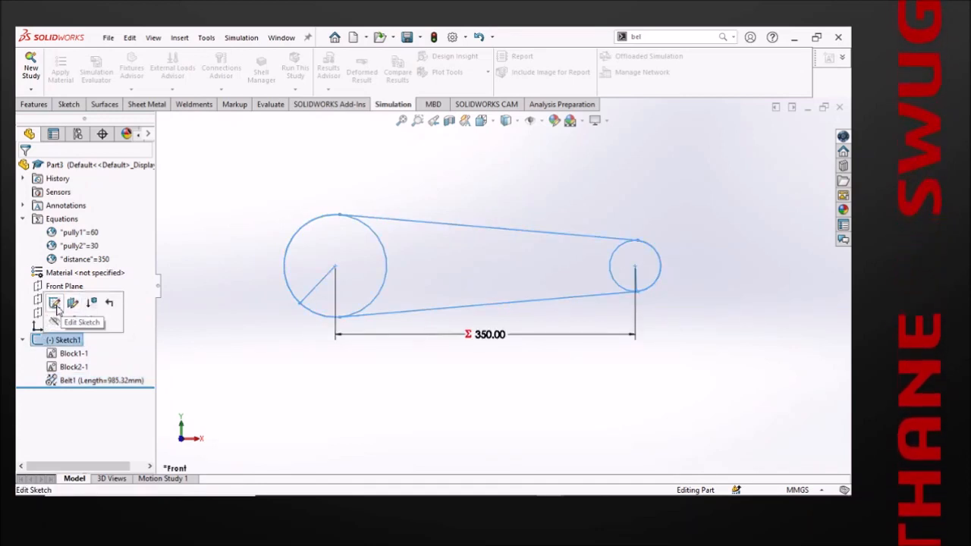
{"action": "left_click", "coordinate": [54, 303]}
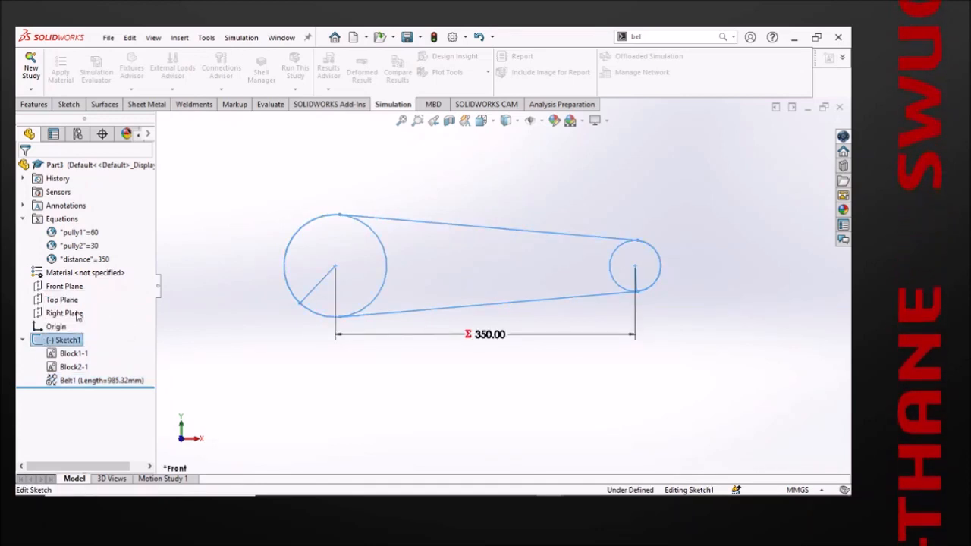
{"action": "left_click", "coordinate": [82, 380]}
{"action": "right_click", "coordinate": [82, 382]}
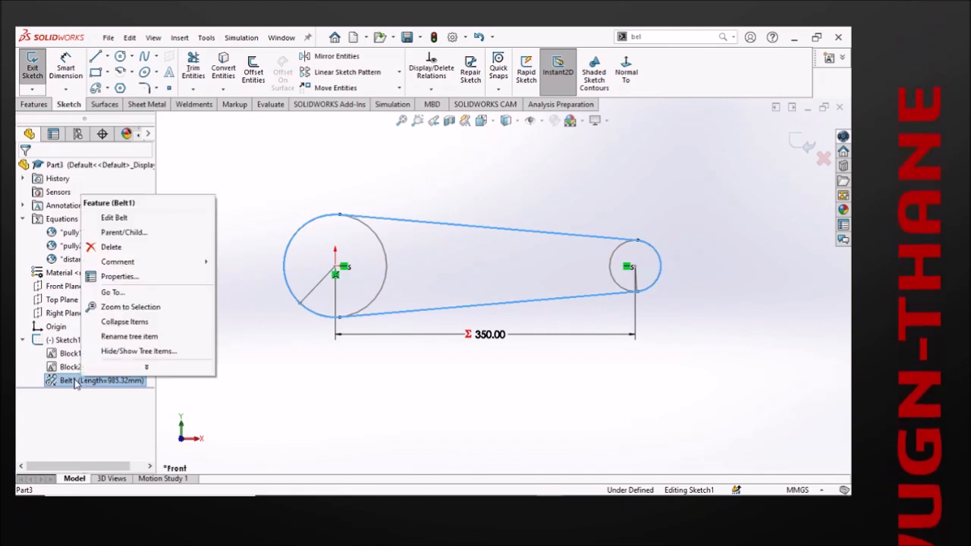
{"action": "left_click", "coordinate": [114, 217]}
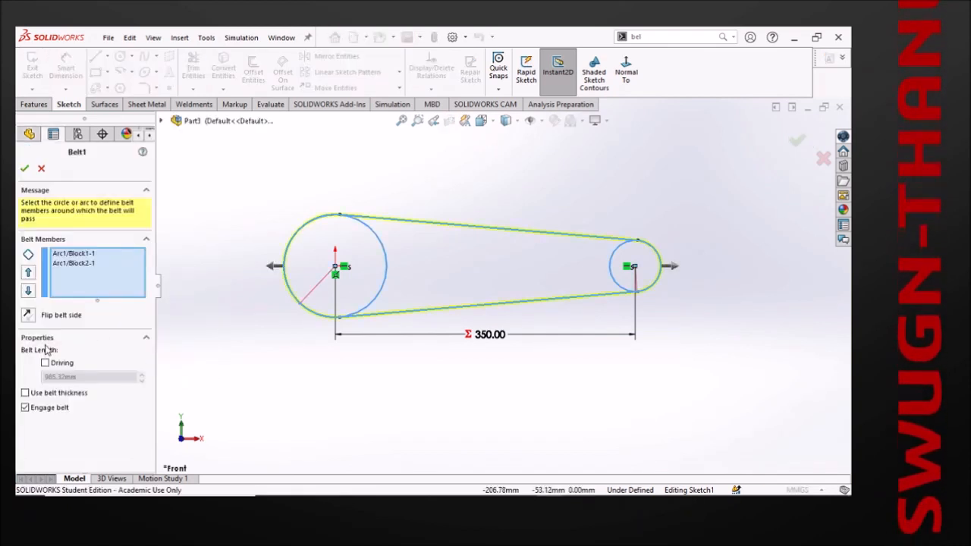
{"action": "left_click", "coordinate": [27, 315]}
{"action": "left_click", "coordinate": [25, 169]}
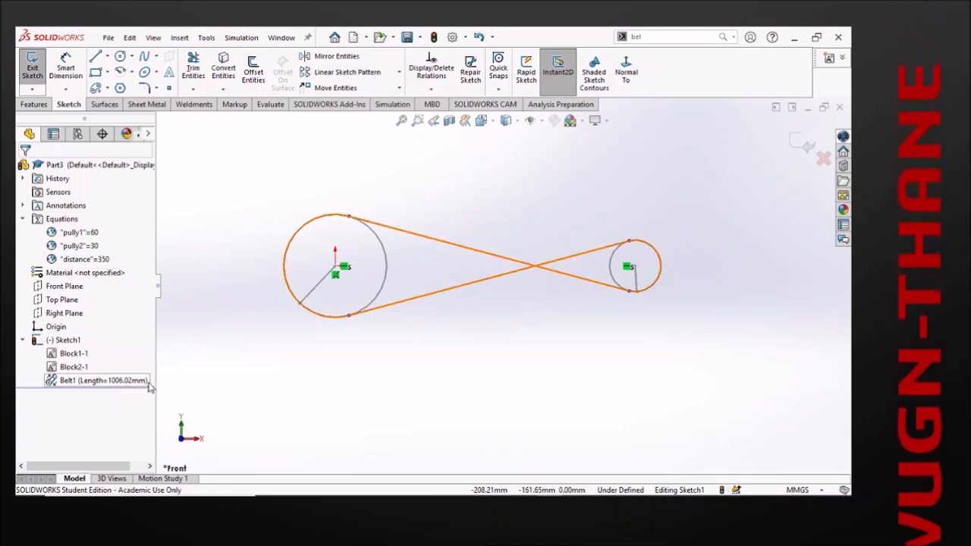
- Rotate the large pulley block about its centre to test the crossed belt's motion, and exit the sketch
{"action": "left_click", "coordinate": [386, 275]}
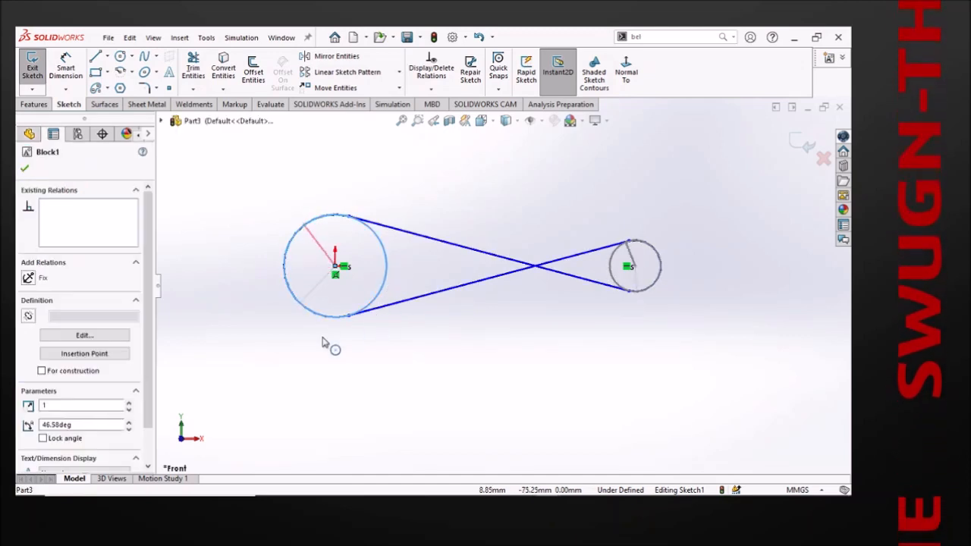
{"action": "left_click_drag", "start_coordinate": [322, 341], "coordinate": [485, 329]}
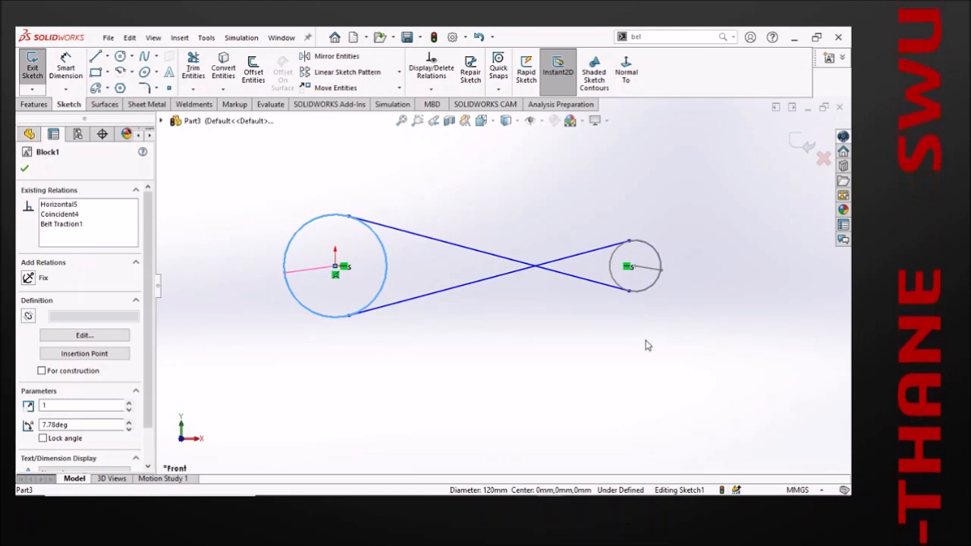
{"action": "left_click", "coordinate": [647, 346]}
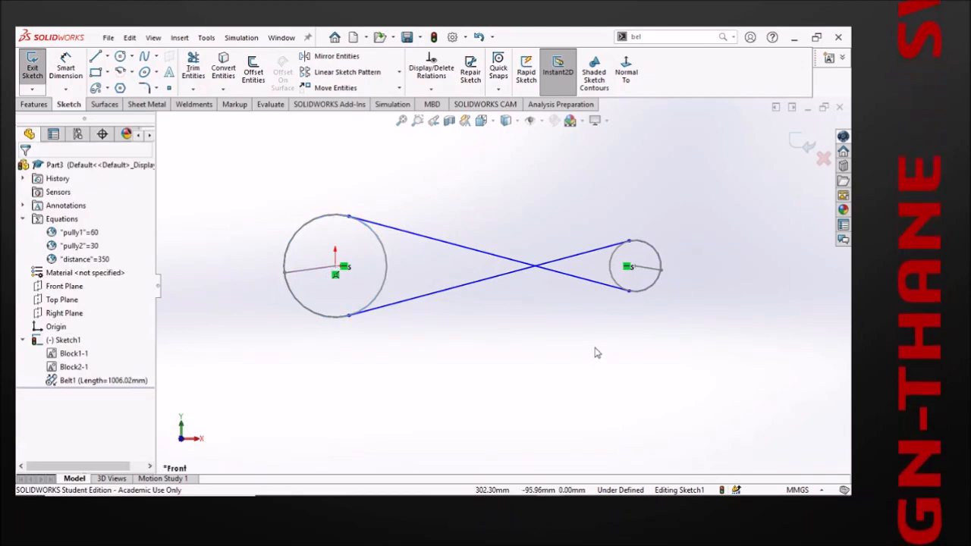
{"action": "left_click", "coordinate": [802, 143]}
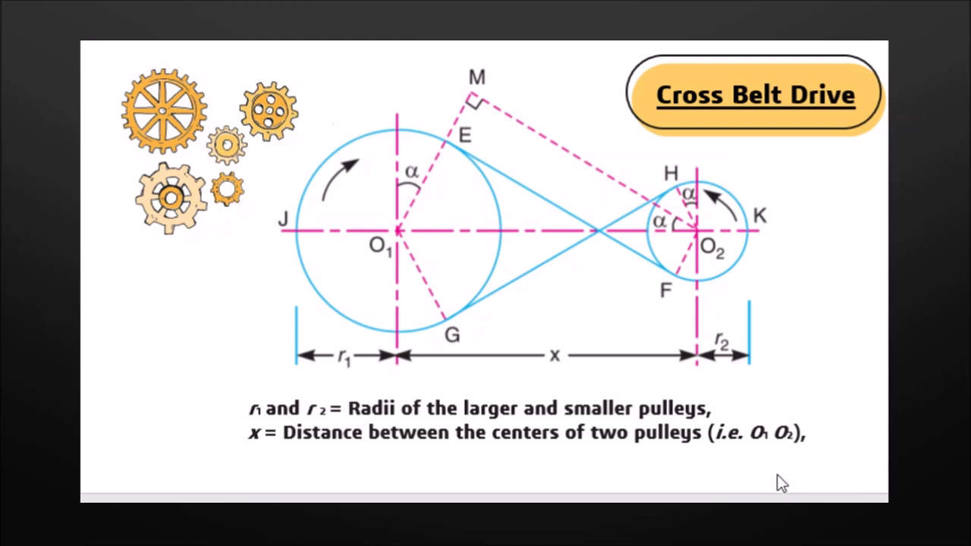
{"action": "scroll", "coordinate": [776, 474], "scroll_direction": "up", "scroll_amount": 1}
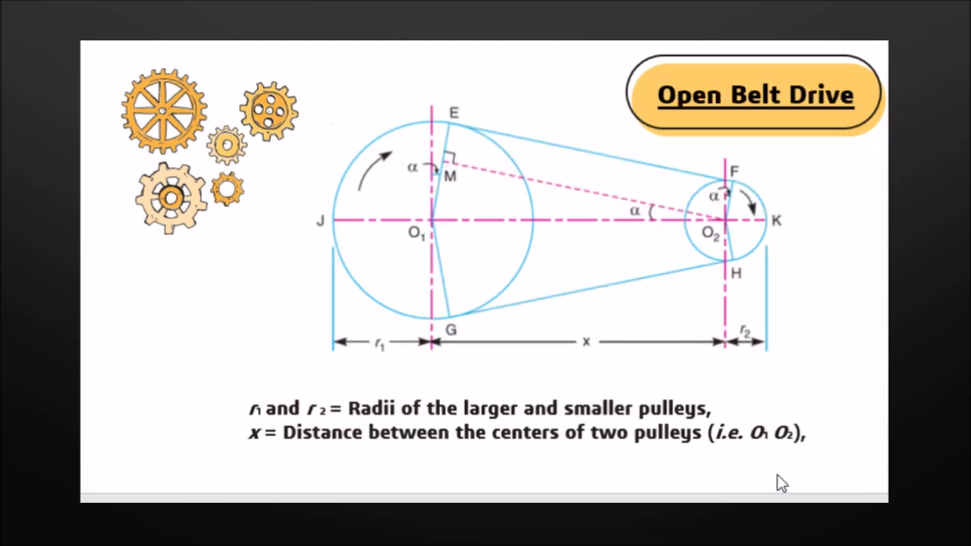
{"action": "scroll", "coordinate": [777, 474], "scroll_direction": "down", "scroll_amount": 1}
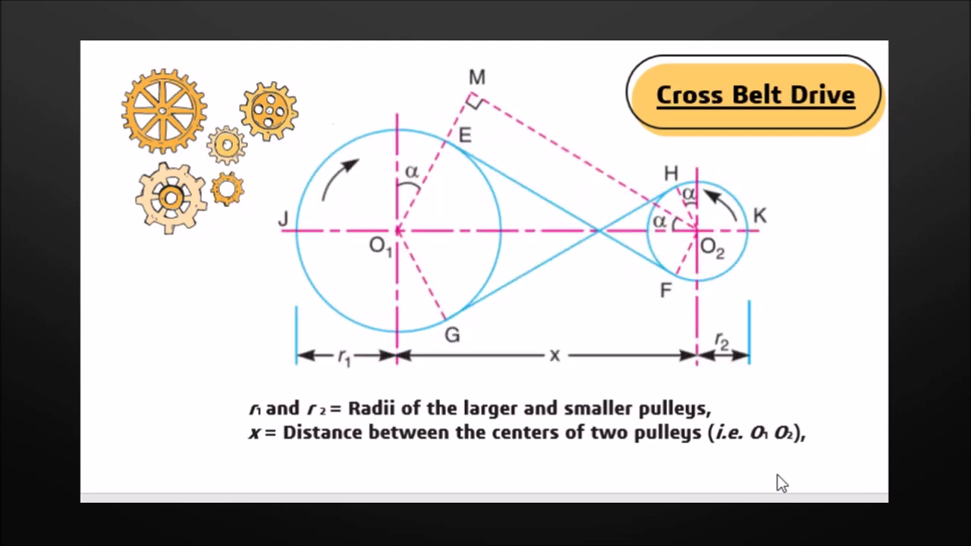
{"action": "scroll", "coordinate": [776, 474], "scroll_direction": "down", "scroll_amount": 1}
{"action": "scroll", "coordinate": [776, 476], "scroll_direction": "down", "scroll_amount": 1}
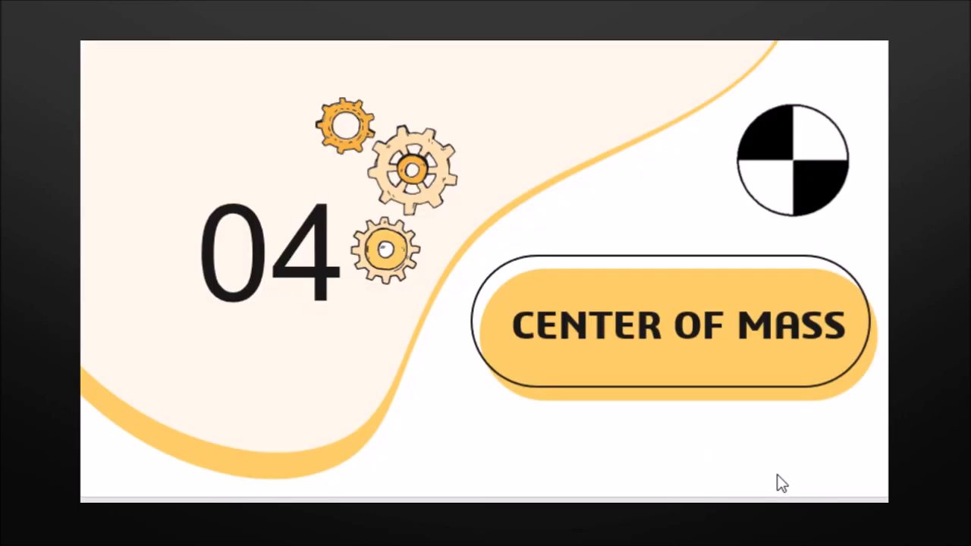
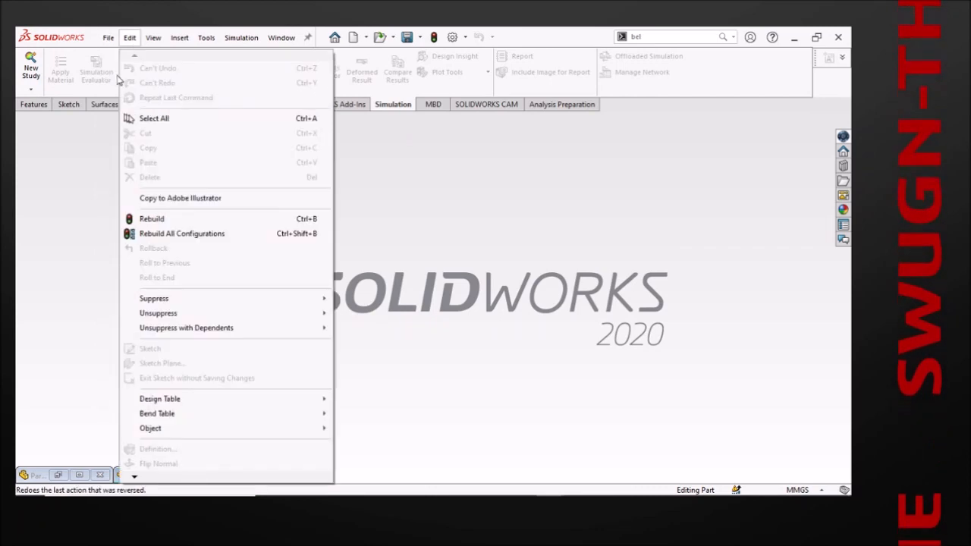
- Create a new assembly document
{"action": "left_click", "coordinate": [125, 58]}
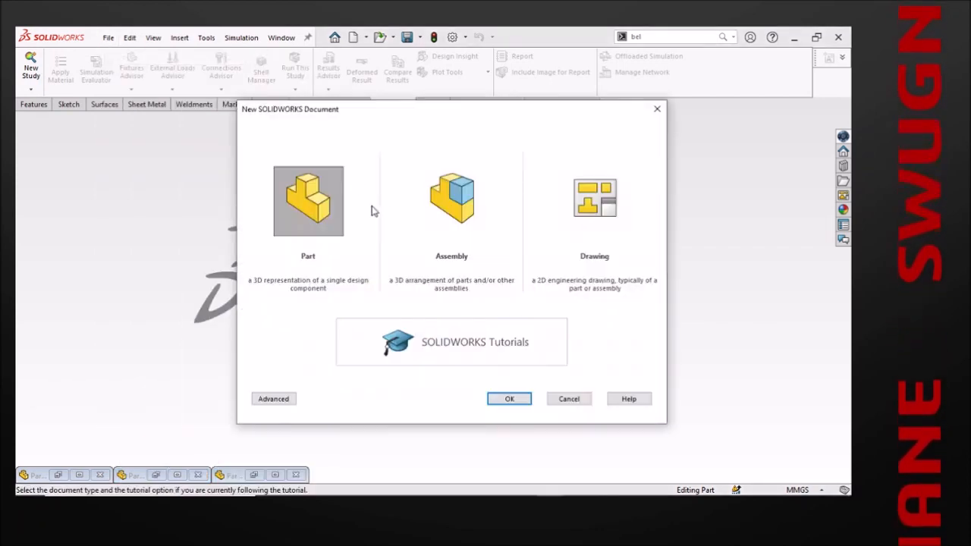
{"action": "left_click", "coordinate": [457, 209]}
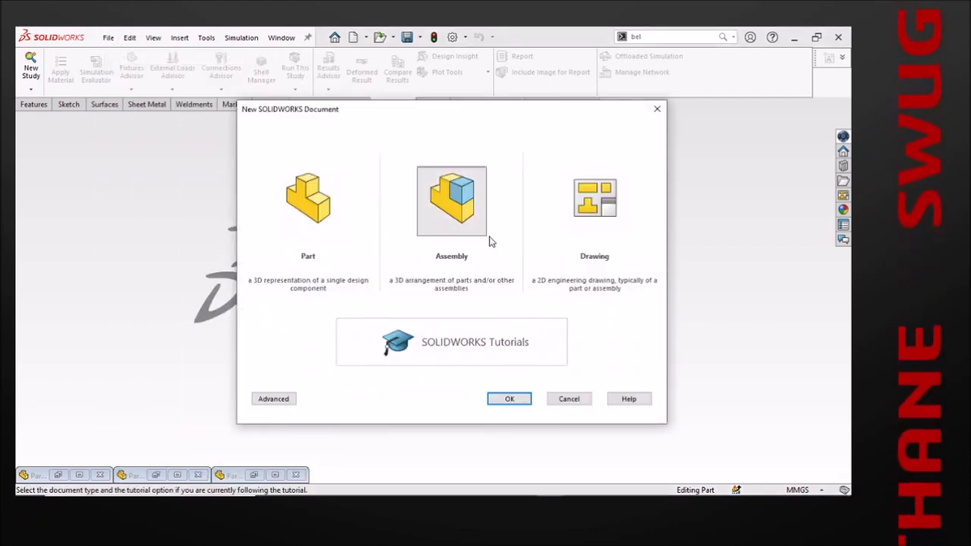
{"action": "left_click", "coordinate": [522, 398]}
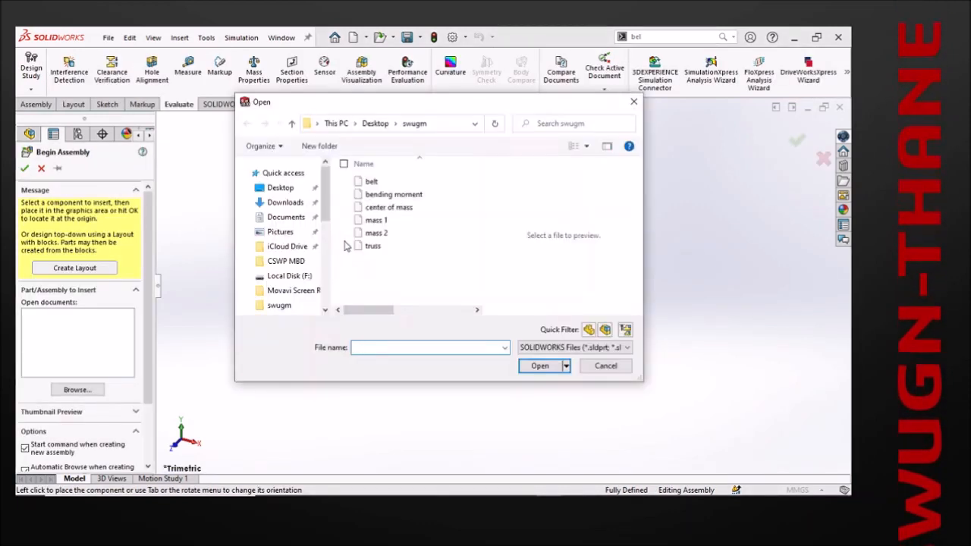
- Insert the parts mass 1 and mass 2 from the swugm folder, placing the two spheres side by side with a gap between them
{"action": "left_click", "coordinate": [395, 221]}
{"action": "left_click", "coordinate": [377, 233], "text": "ctrl"}
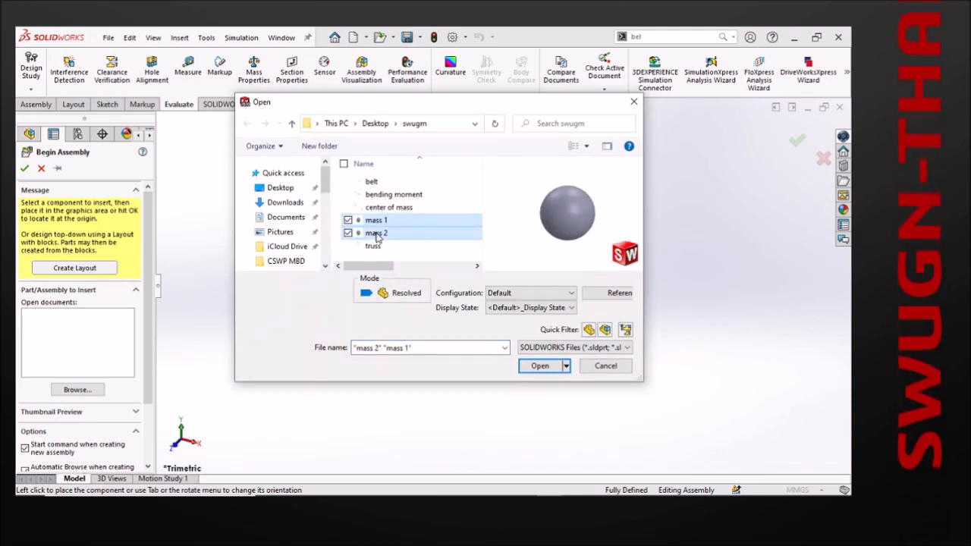
{"action": "left_click", "coordinate": [539, 366]}
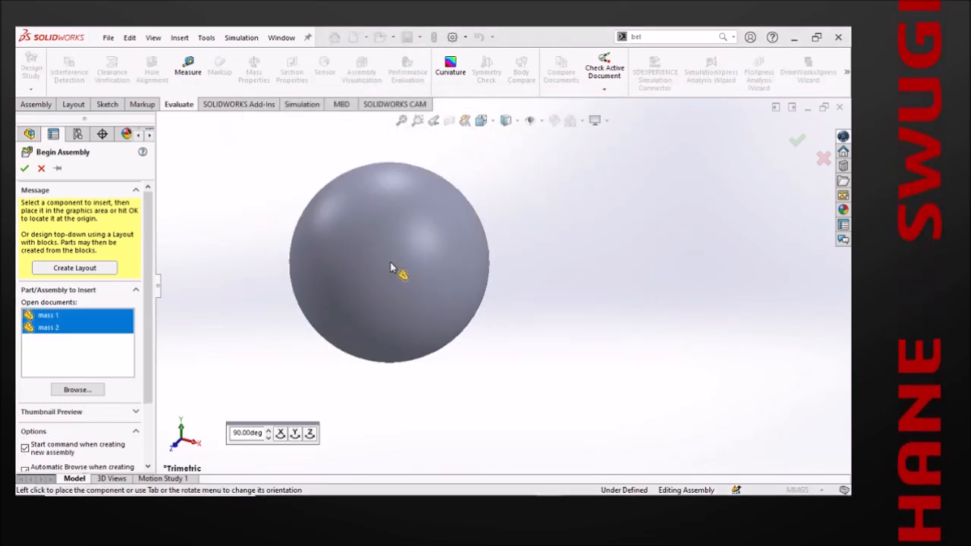
{"action": "left_click", "coordinate": [428, 265]}
{"action": "scroll", "coordinate": [607, 310], "scroll_direction": "up", "scroll_amount": 5}
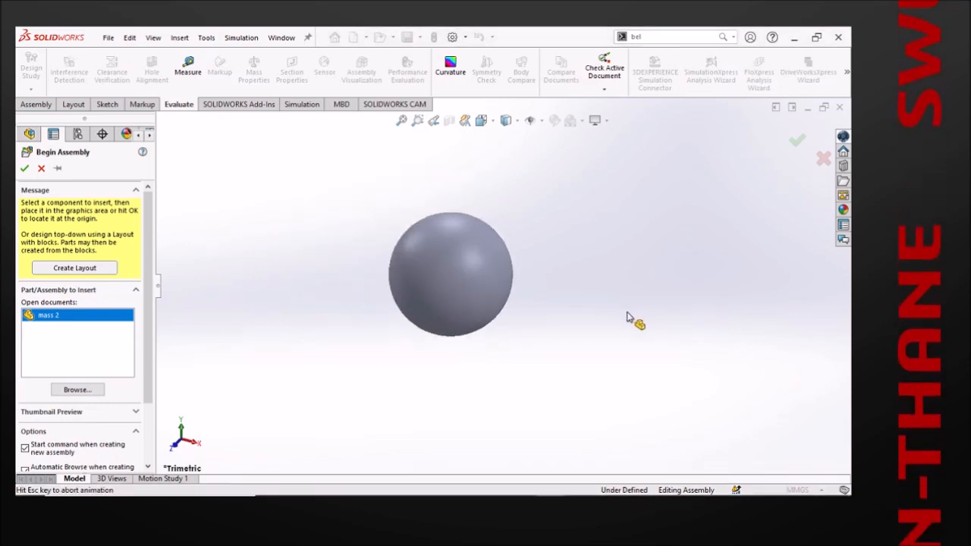
{"action": "left_click", "coordinate": [765, 320]}
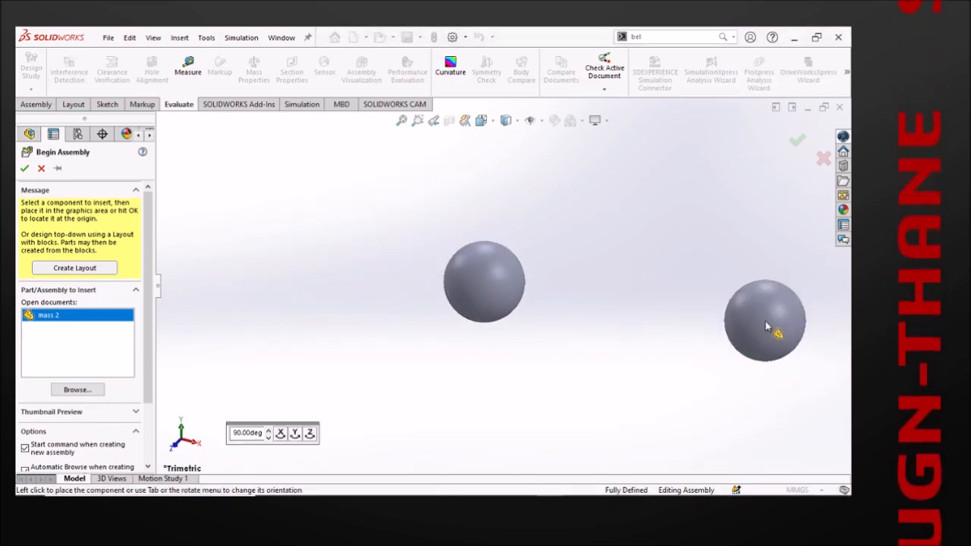
- Float the fixed mass 1 sphere and move it slightly away from its original position
{"action": "scroll", "coordinate": [485, 336], "scroll_direction": "up", "scroll_amount": 2}
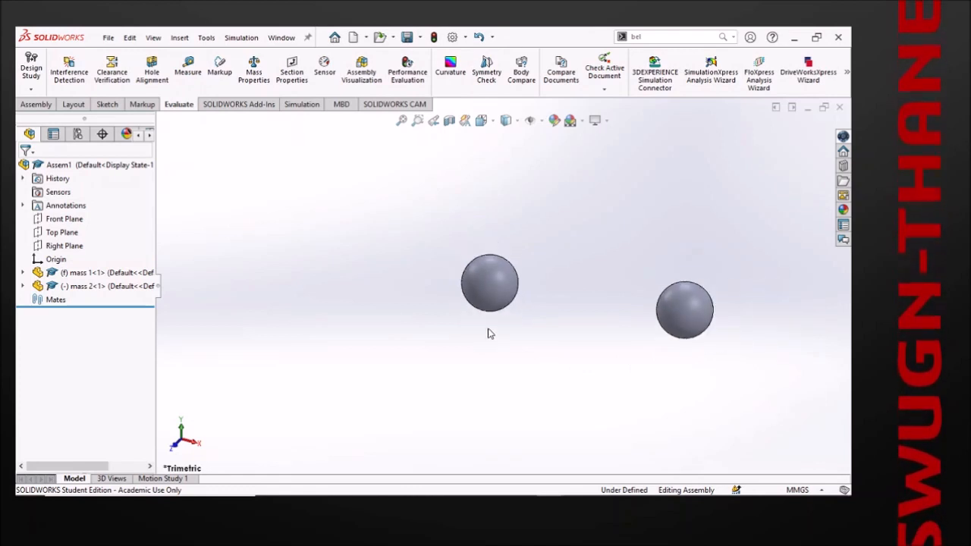
{"action": "scroll", "coordinate": [536, 307], "scroll_direction": "down", "scroll_amount": 1}
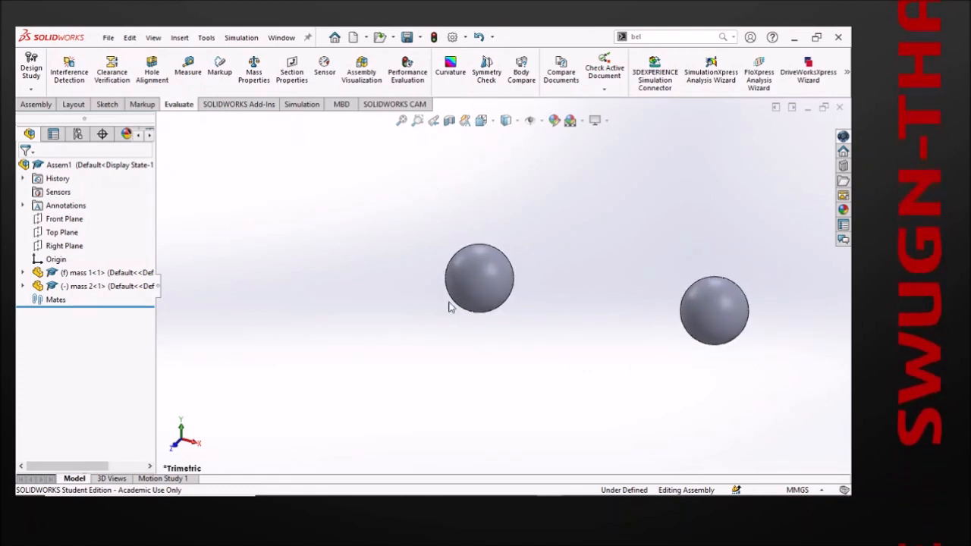
{"action": "right_click", "coordinate": [479, 285]}
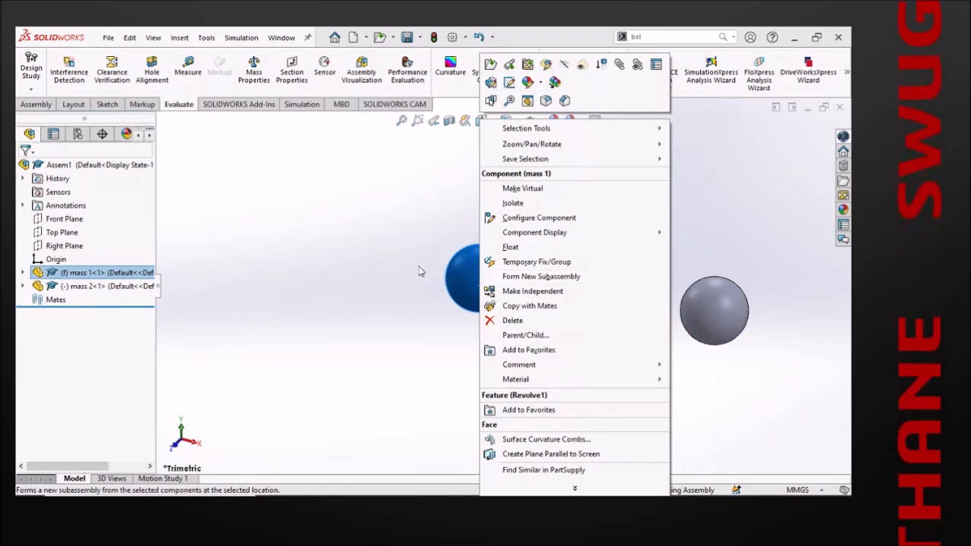
{"action": "left_click", "coordinate": [387, 288]}
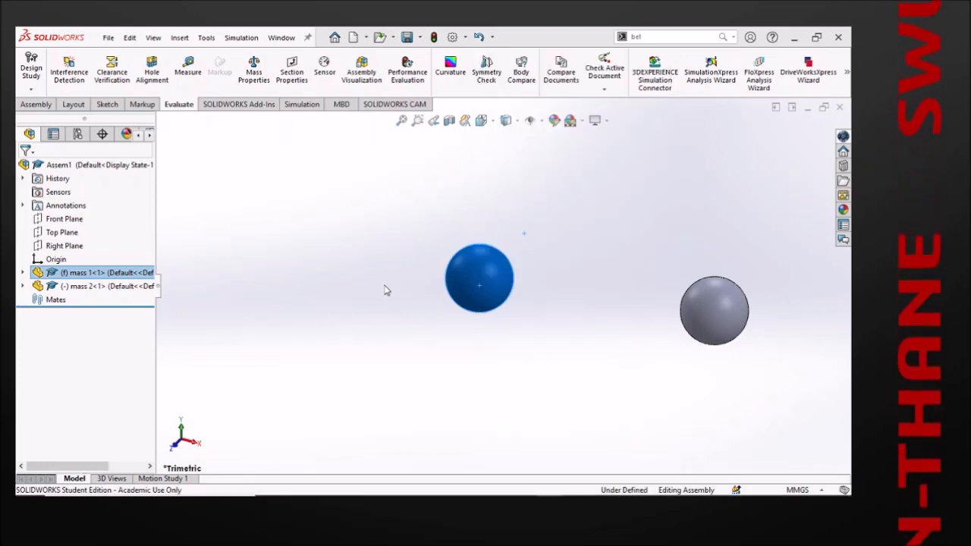
{"action": "right_click", "coordinate": [483, 282]}
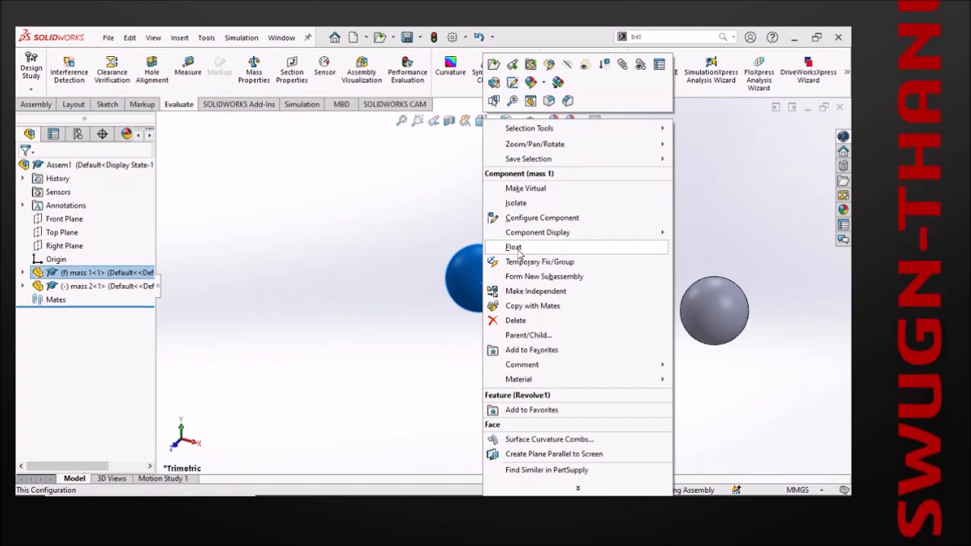
{"action": "left_click", "coordinate": [518, 253]}
{"action": "mouse_move", "coordinate": [477, 282]}
{"action": "left_mouse_down"}
{"action": "mouse_move", "coordinate": [561, 241]}
{"action": "mouse_move", "coordinate": [509, 304]}
{"action": "mouse_move", "coordinate": [520, 285]}
{"action": "mouse_move", "coordinate": [489, 274]}
{"action": "left_mouse_up"}
{"action": "left_click", "coordinate": [370, 313]}
{"action": "mouse_move", "coordinate": [498, 349]}
{"action": "middle_mouse_down"}
{"action": "mouse_move", "coordinate": [564, 285]}
{"action": "mouse_move", "coordinate": [511, 308]}
{"action": "mouse_move", "coordinate": [492, 360]}
{"action": "middle_mouse_up"}
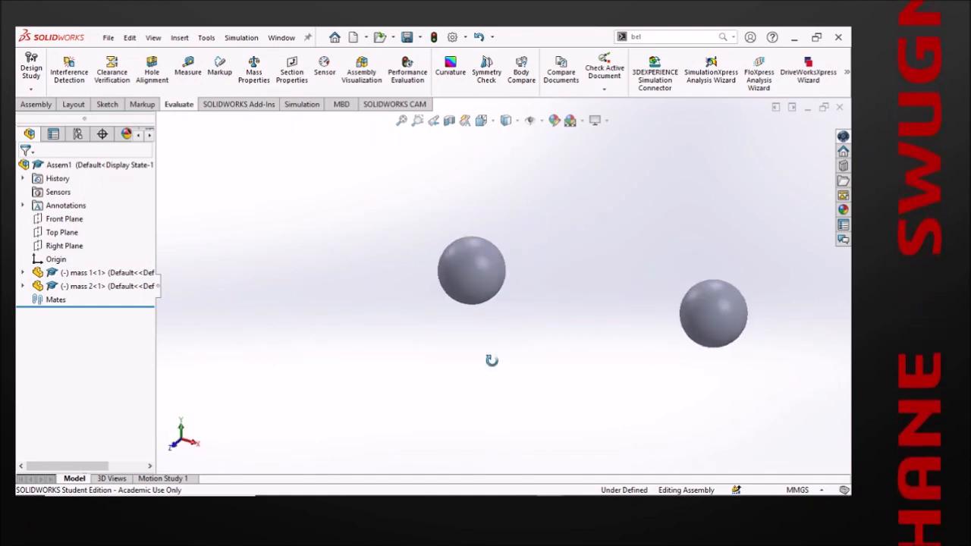
- Mate the origin of mass 1 coincident with the assembly origin
{"action": "left_click", "coordinate": [22, 272]}
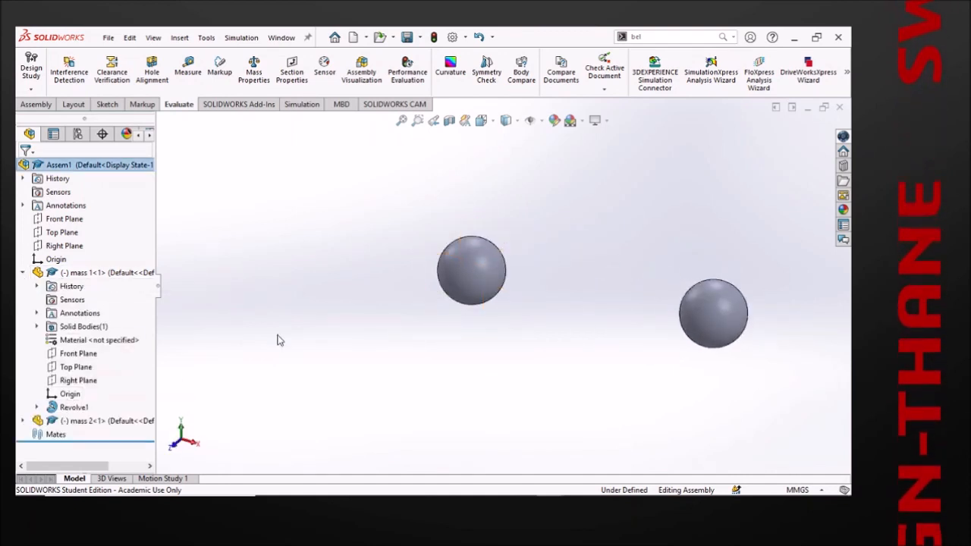
{"action": "left_click", "coordinate": [68, 394]}
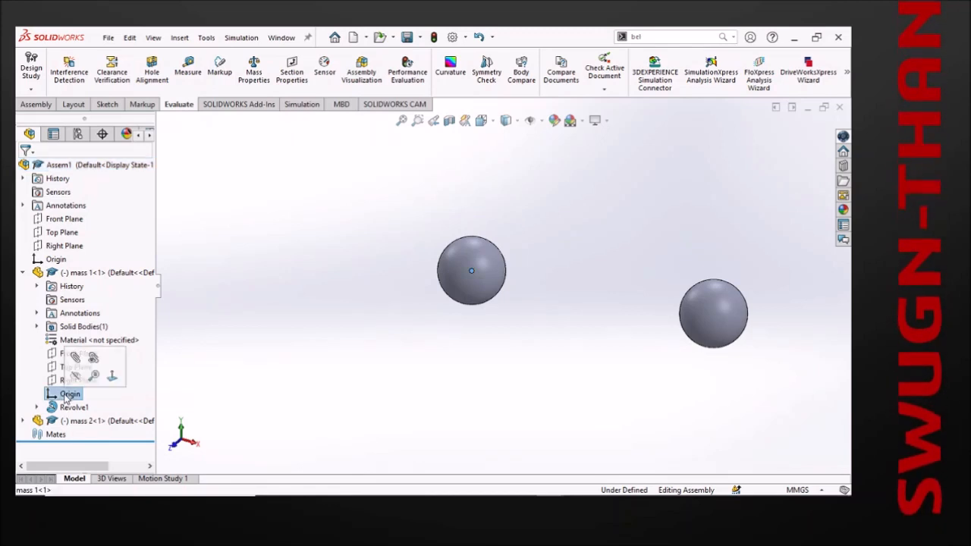
{"action": "left_click", "coordinate": [61, 270]}
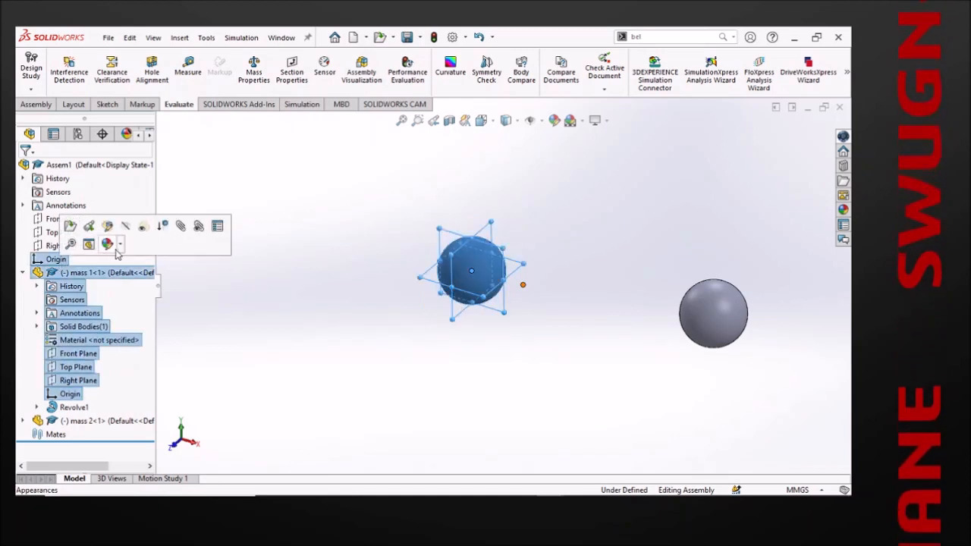
{"action": "left_click", "coordinate": [195, 340]}
{"action": "left_click", "coordinate": [61, 396]}
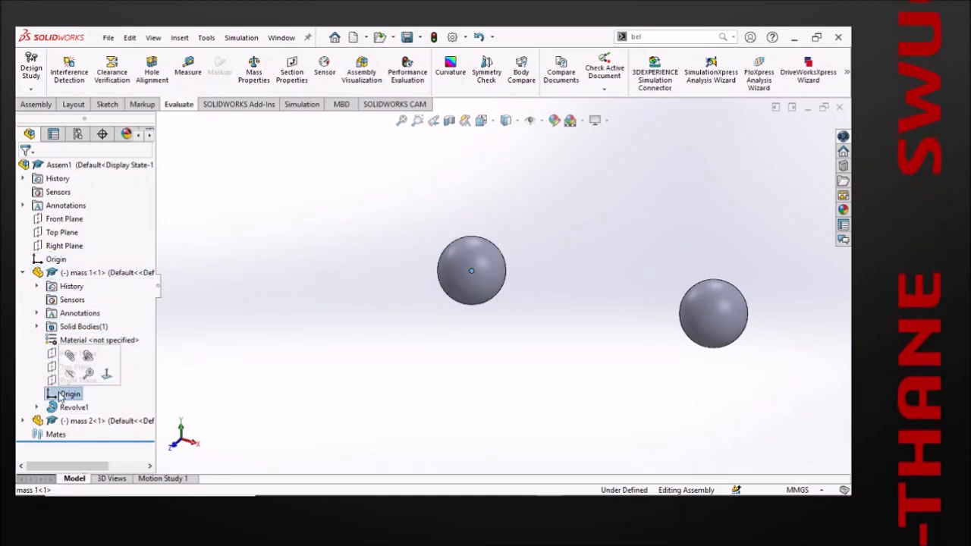
{"action": "left_click", "coordinate": [55, 260], "text": "ctrl"}
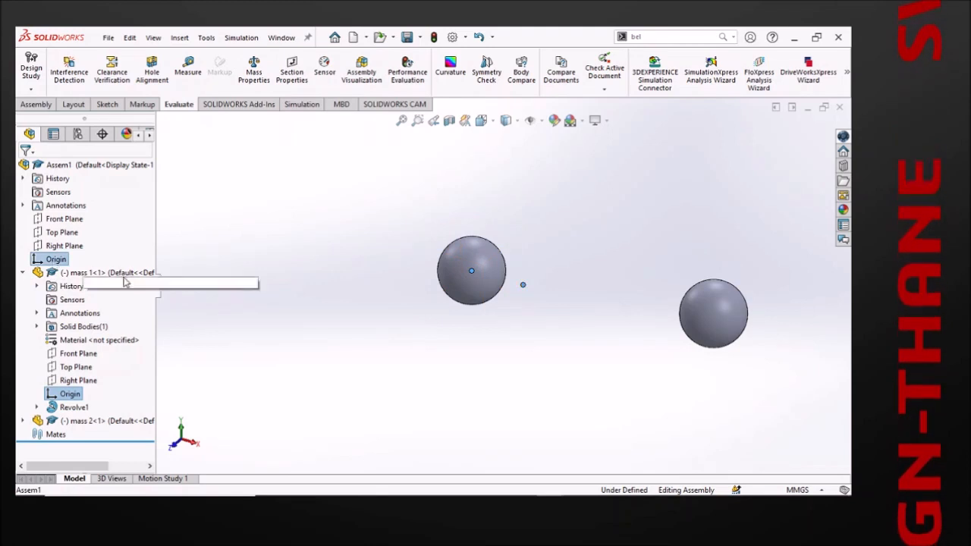
{"action": "left_click", "coordinate": [39, 104]}
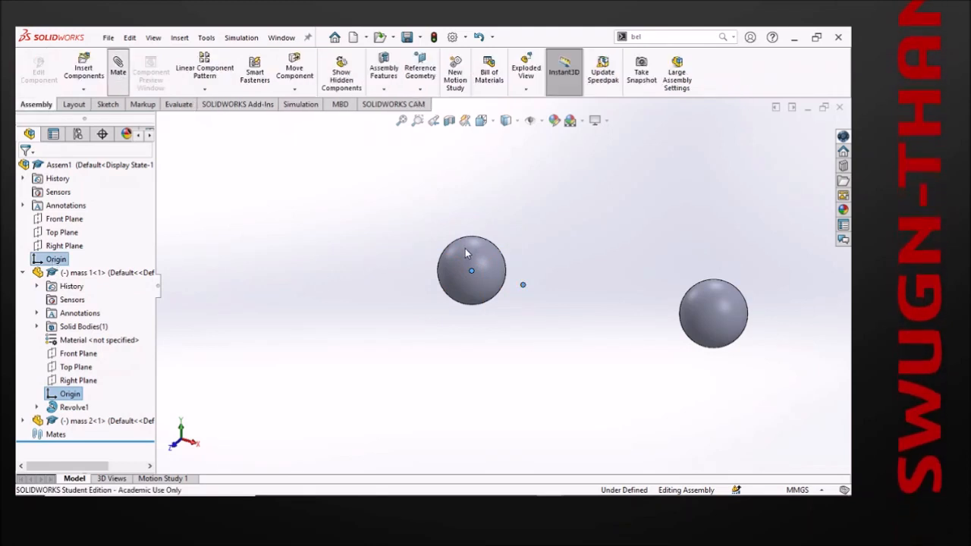
{"action": "left_click", "coordinate": [562, 257]}
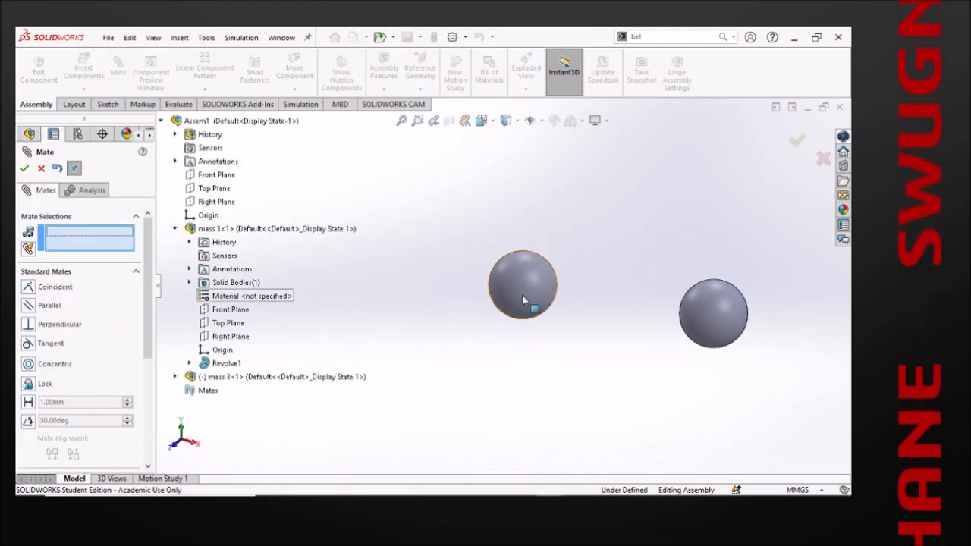
- Mate the Front Plane and Top Plane of mass 1 coincident with the assembly's Front Plane and Top Plane
{"action": "left_click", "coordinate": [224, 311]}
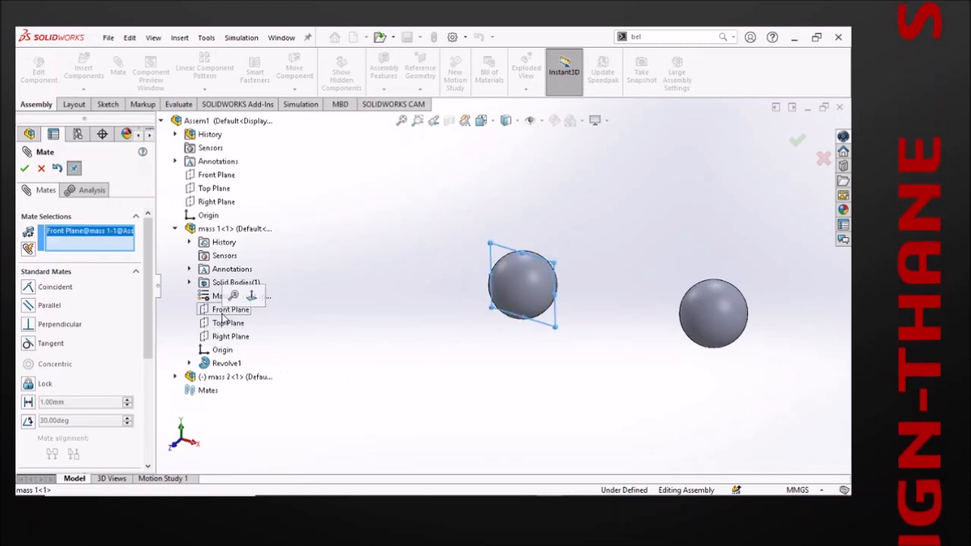
{"action": "left_click", "coordinate": [207, 179]}
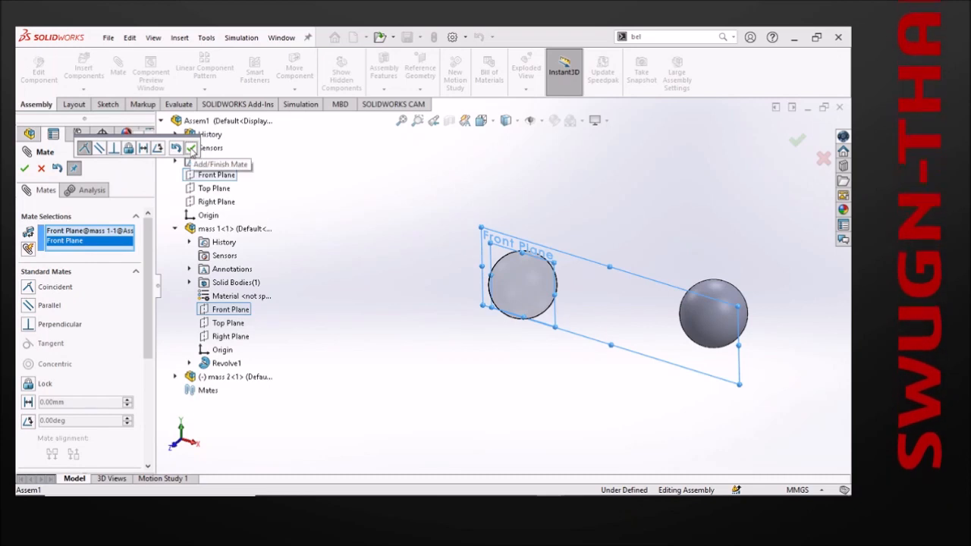
{"action": "left_click", "coordinate": [190, 148]}
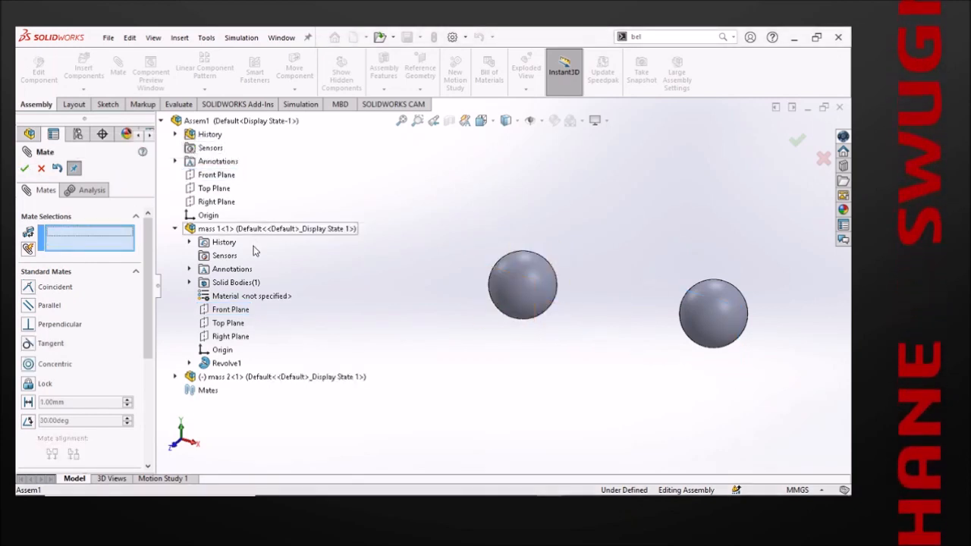
{"action": "left_click", "coordinate": [227, 322]}
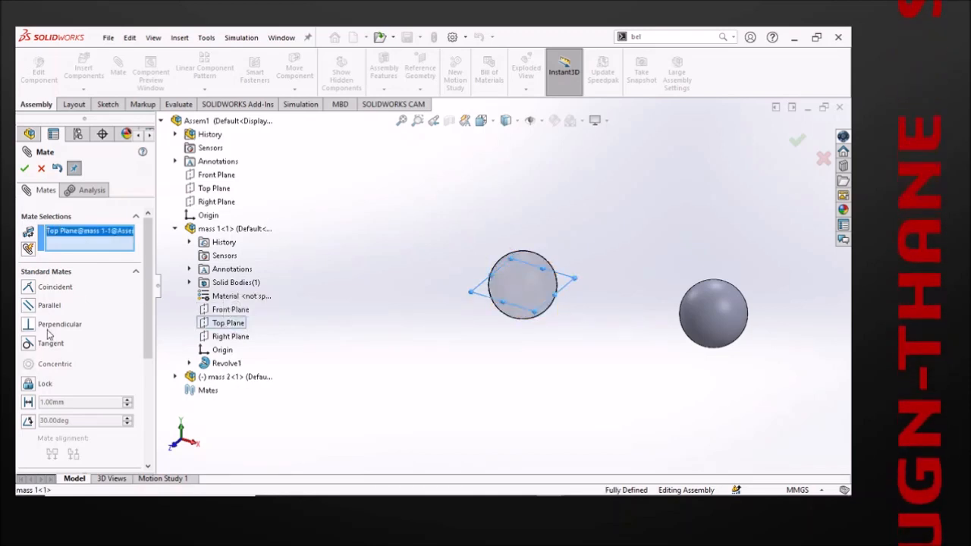
{"action": "left_click", "coordinate": [214, 188]}
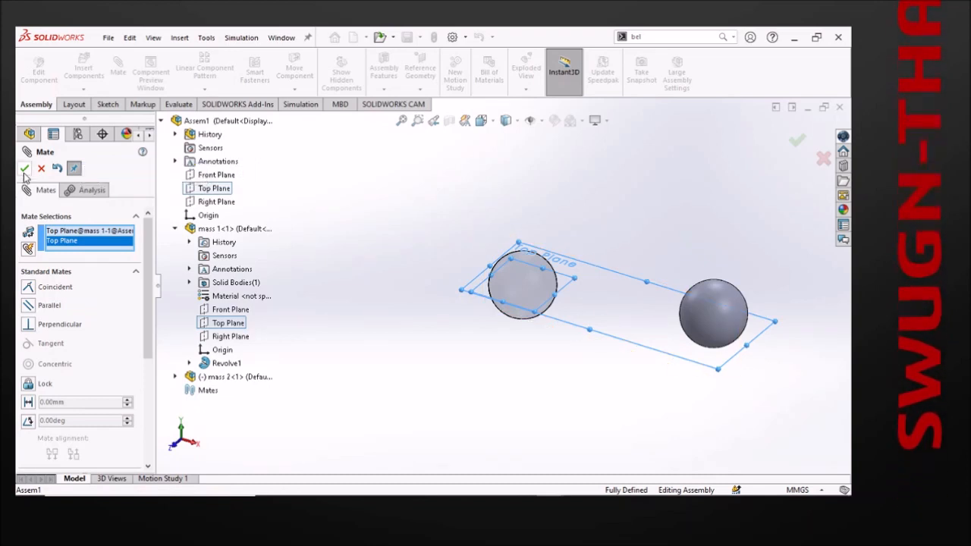
{"action": "left_click", "coordinate": [31, 288]}
{"action": "left_click", "coordinate": [24, 167]}
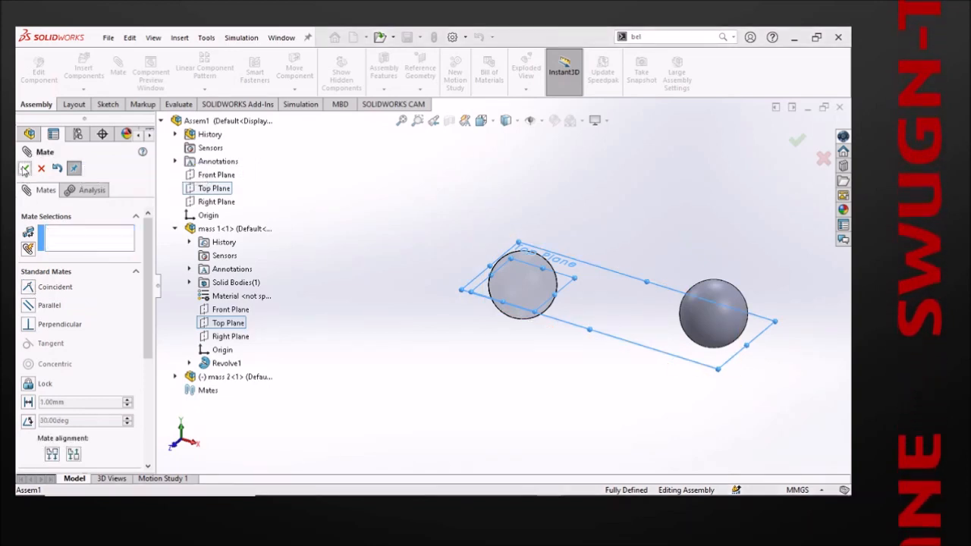
- Move mass 2 to test its freedom, and mate its Front Plane coincident with the Front Plane of mass 1
{"action": "scroll", "coordinate": [516, 284], "scroll_direction": "up", "scroll_amount": 2}
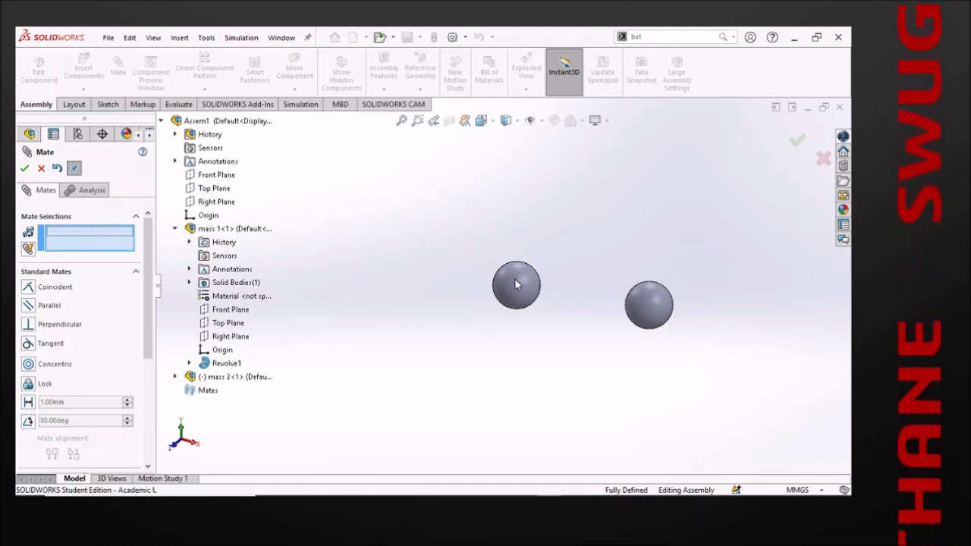
{"action": "left_click_drag", "start_coordinate": [650, 308], "coordinate": [658, 366]}
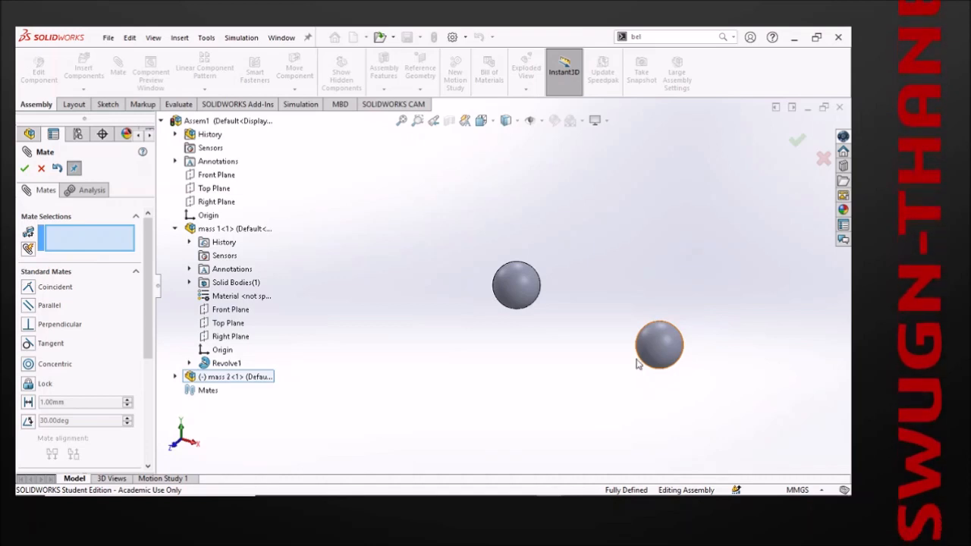
{"action": "middle_click_drag", "start_coordinate": [539, 312], "coordinate": [553, 280]}
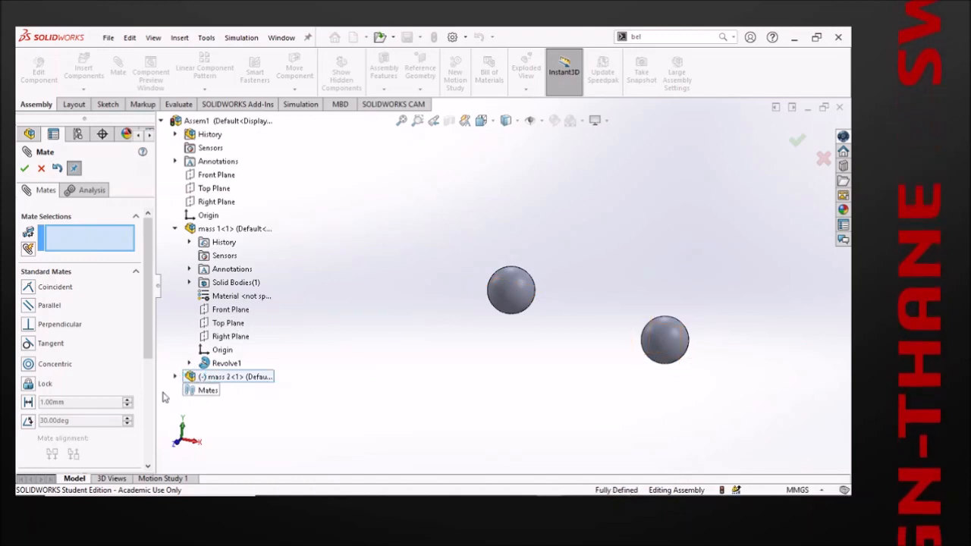
{"action": "left_click", "coordinate": [175, 377]}
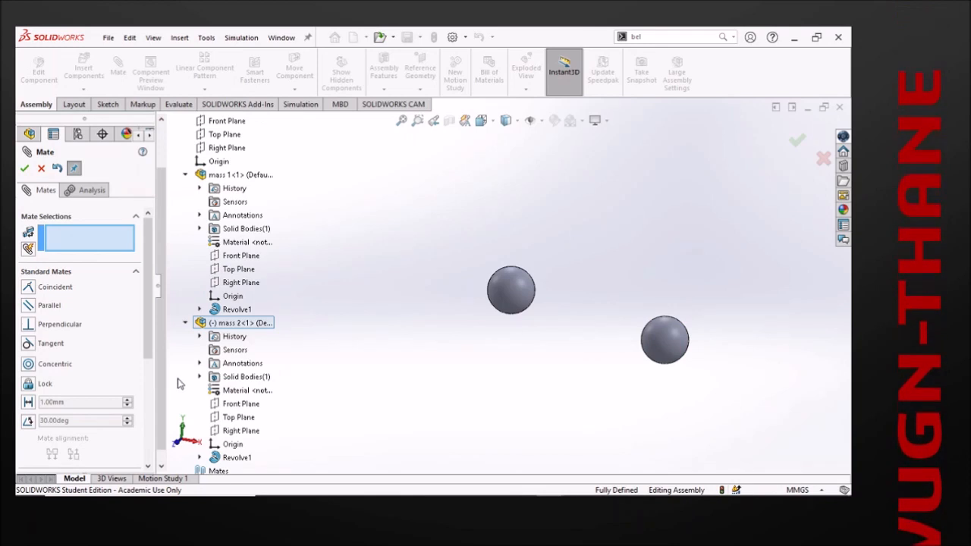
{"action": "left_click", "coordinate": [244, 404]}
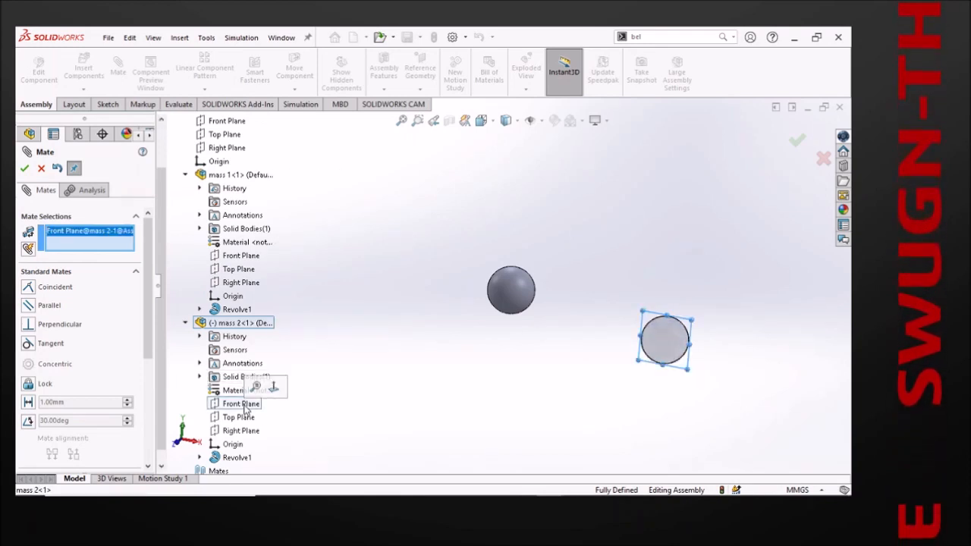
{"action": "left_click", "coordinate": [234, 258]}
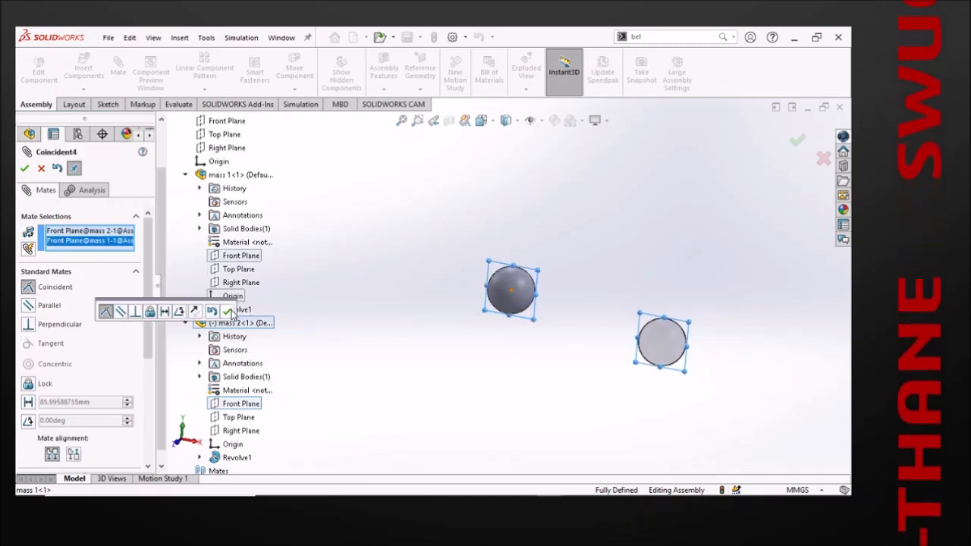
{"action": "left_click", "coordinate": [228, 312]}
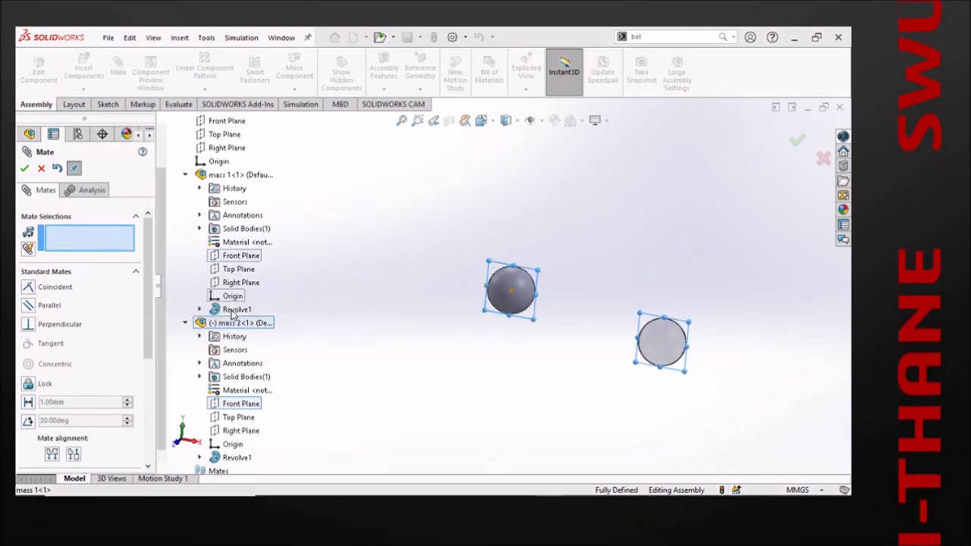
- Mate the Top Plane of mass 2 coincident with the Top Plane of mass 1, and move mass 2 to test its remaining freedom
{"action": "left_click", "coordinate": [237, 421]}
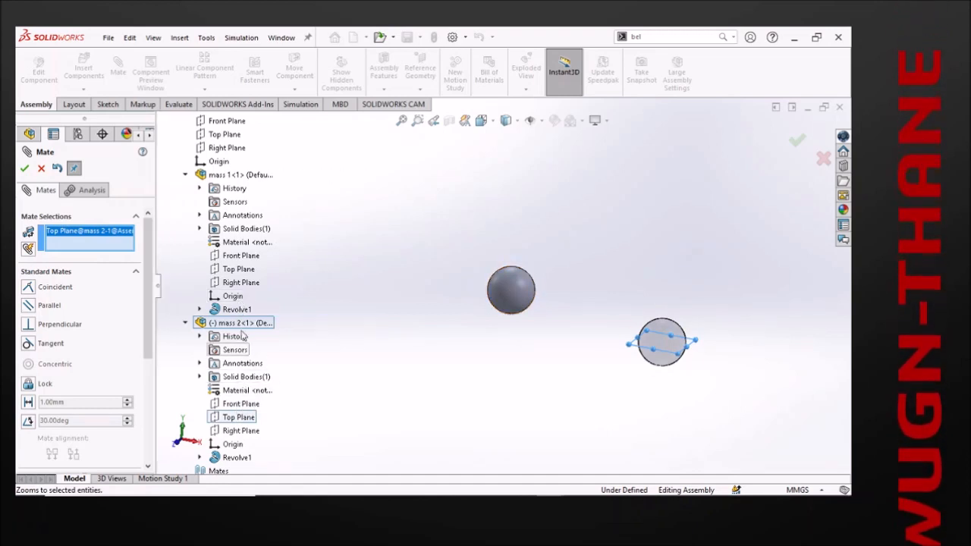
{"action": "left_click", "coordinate": [238, 270]}
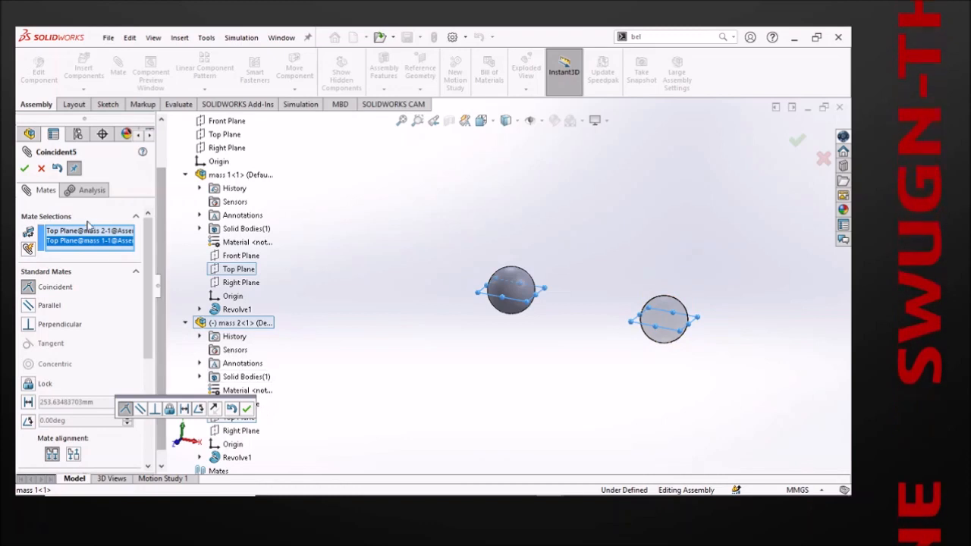
{"action": "left_click", "coordinate": [246, 408]}
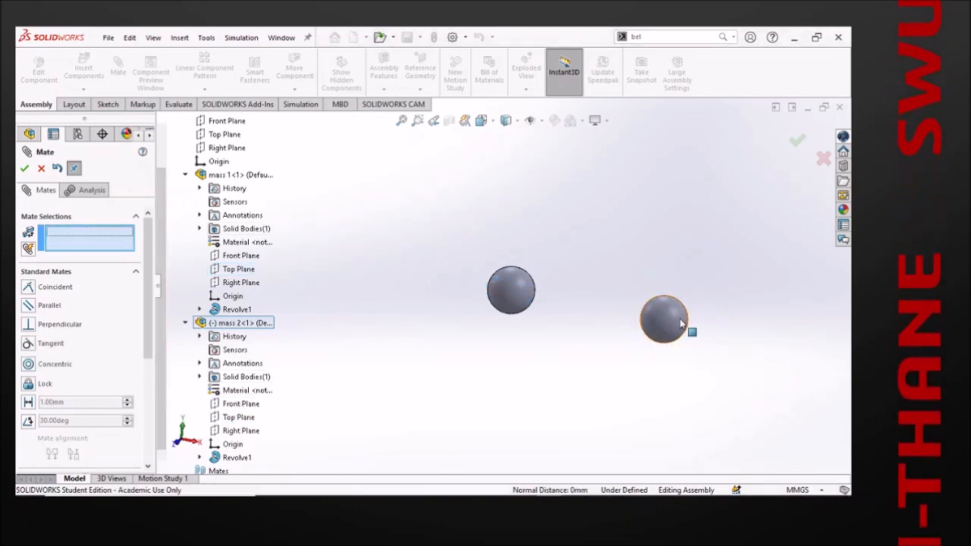
{"action": "left_click_drag", "start_coordinate": [646, 319], "coordinate": [660, 349]}
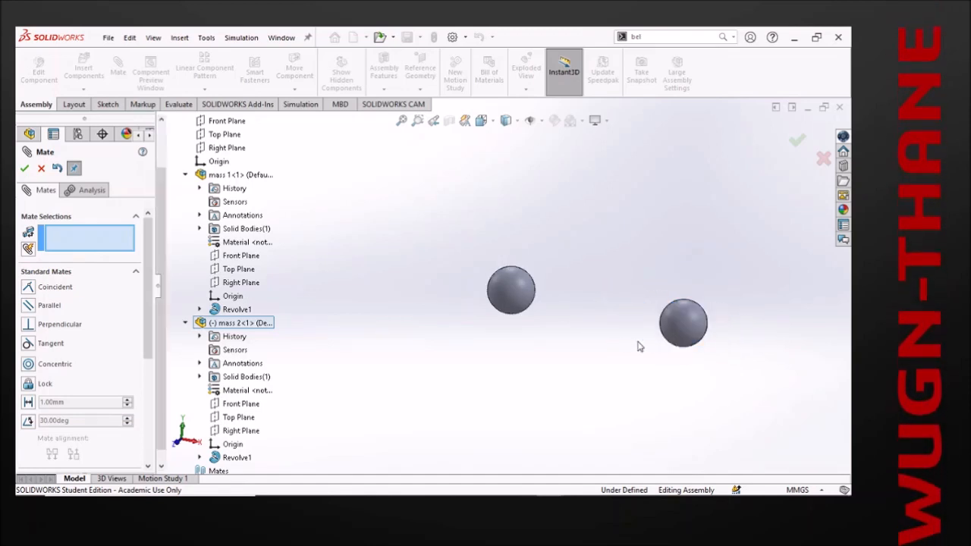
{"action": "middle_click_drag", "start_coordinate": [596, 326], "coordinate": [579, 368]}
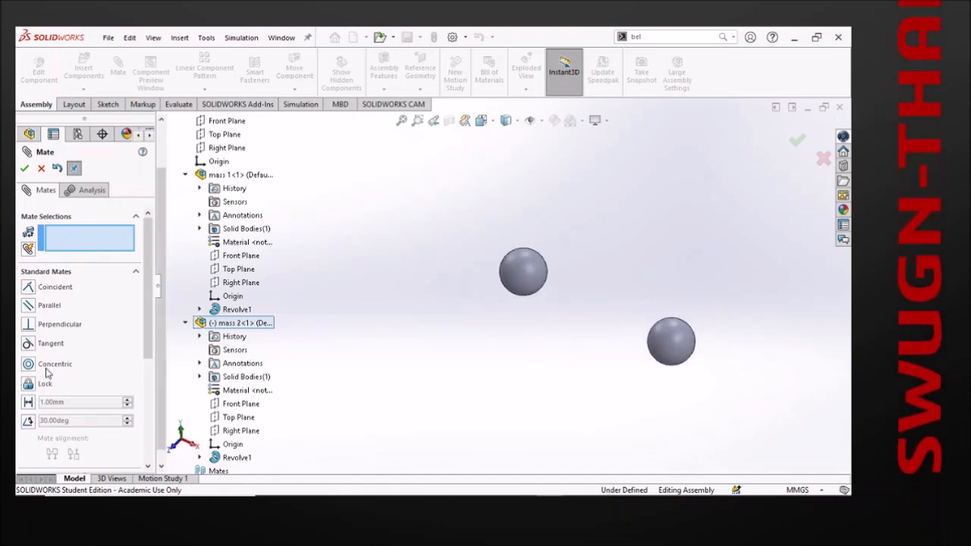
- Add a 4000 mm distance mate between the Right Plane of mass 2 and the Right Plane of mass 1
{"action": "left_click", "coordinate": [29, 403]}
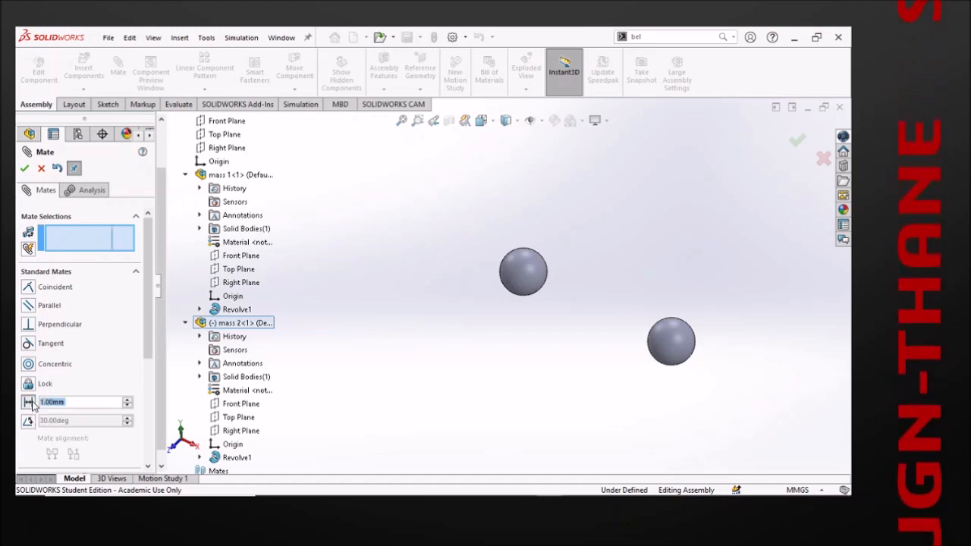
{"action": "type", "text": "4000"}
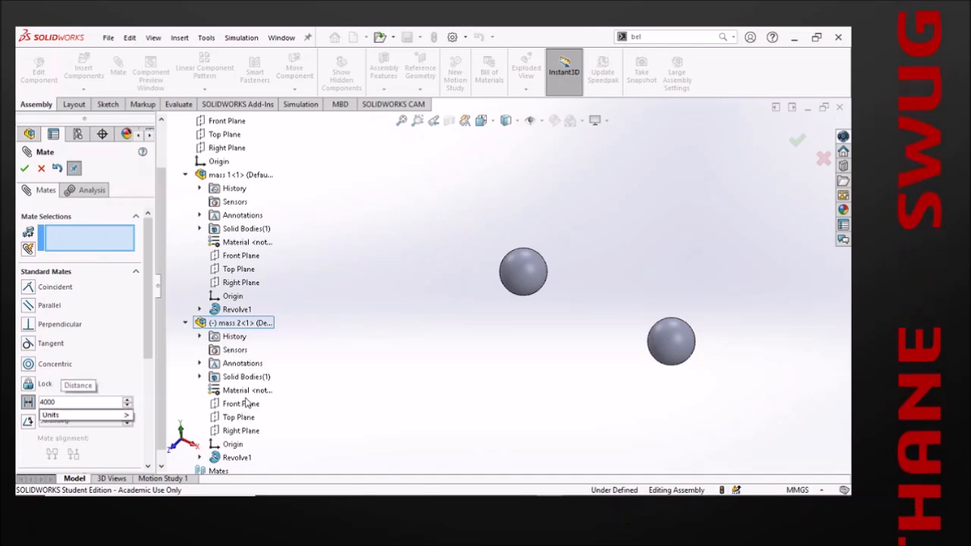
{"action": "key", "text": "Return"}
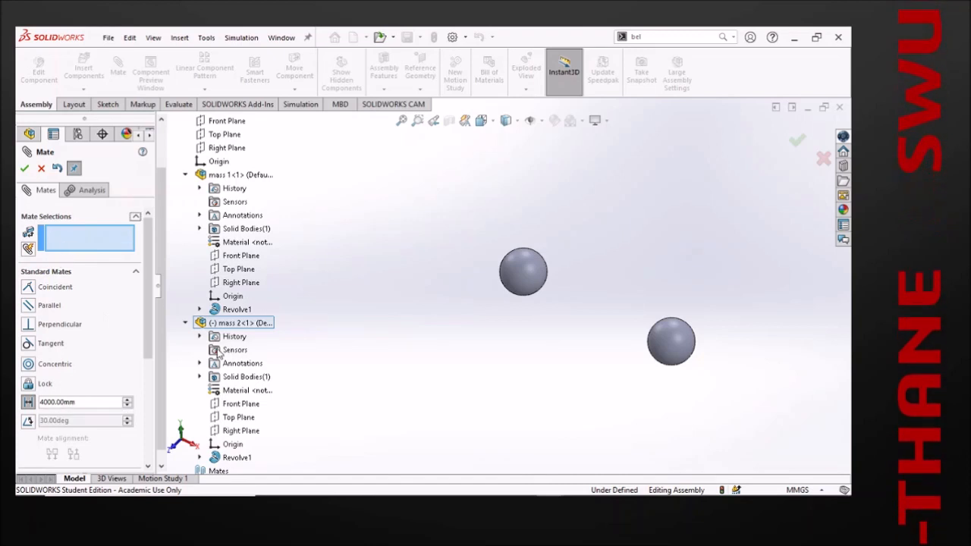
{"action": "left_click", "coordinate": [255, 431]}
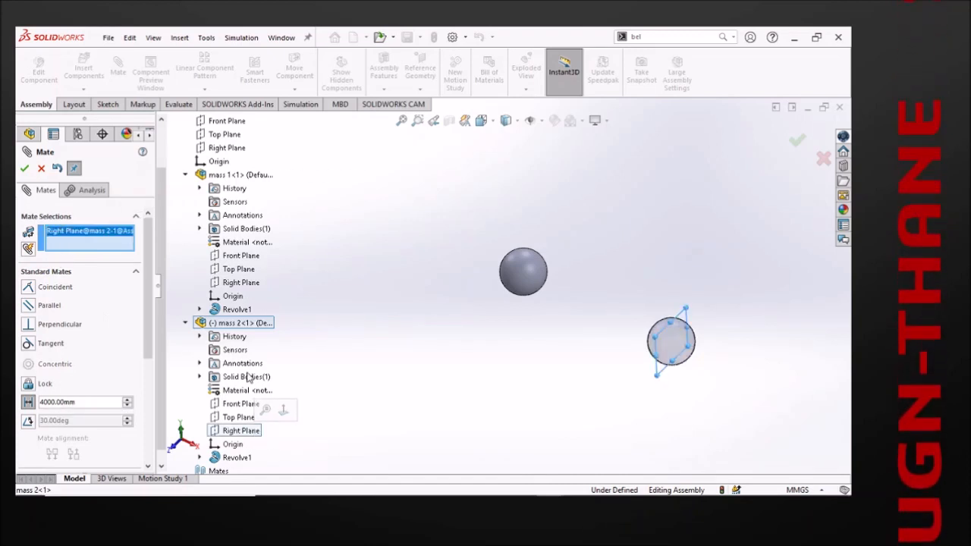
{"action": "left_click", "coordinate": [241, 284]}
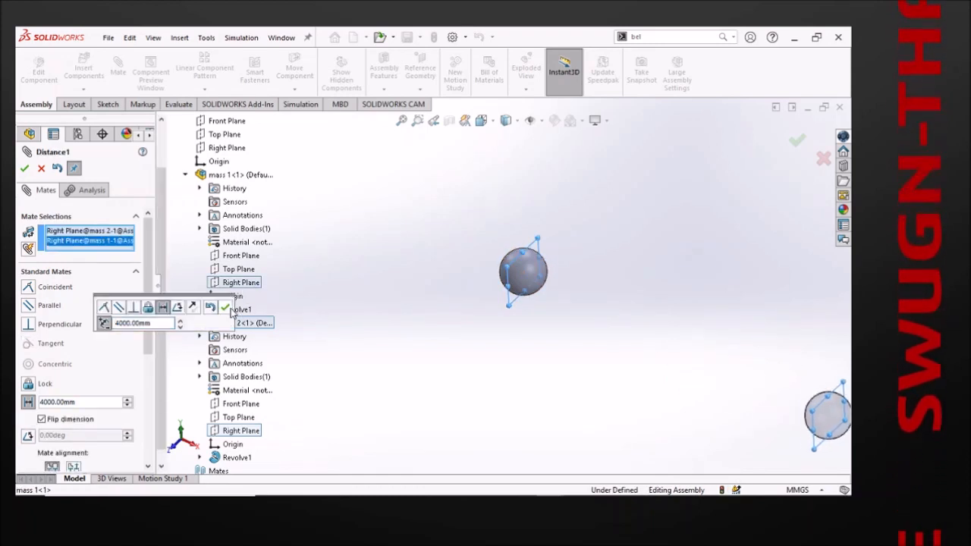
{"action": "left_click", "coordinate": [226, 307]}
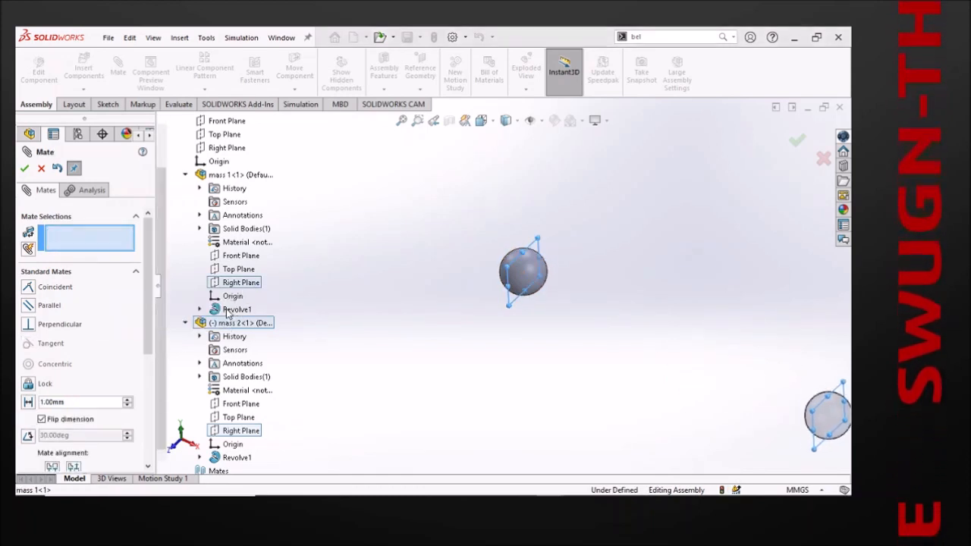
{"action": "left_click", "coordinate": [40, 168]}
- Try moving mass 2 and orient the assembly to the Front view
{"action": "scroll", "coordinate": [594, 364], "scroll_direction": "up", "scroll_amount": 3}
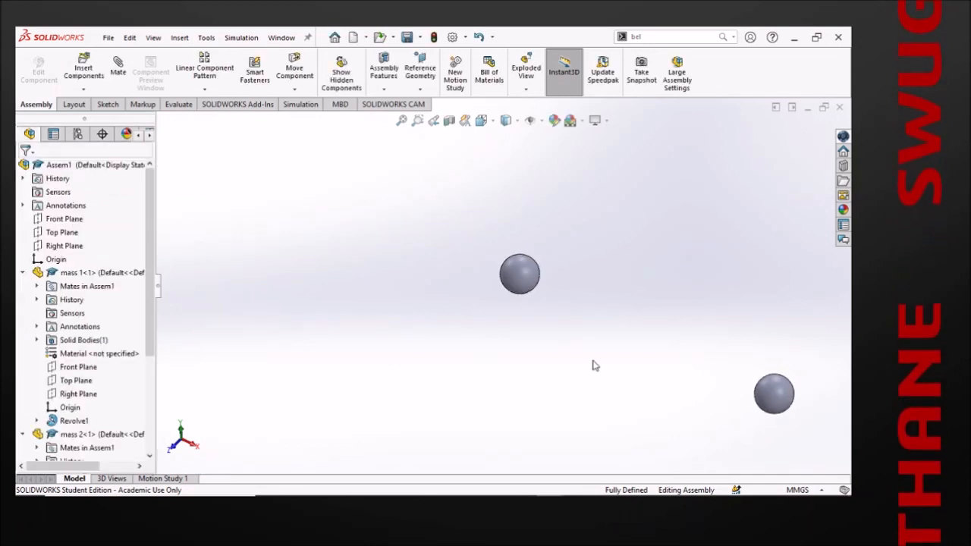
{"action": "middle_click_drag", "start_coordinate": [599, 357], "coordinate": [625, 334]}
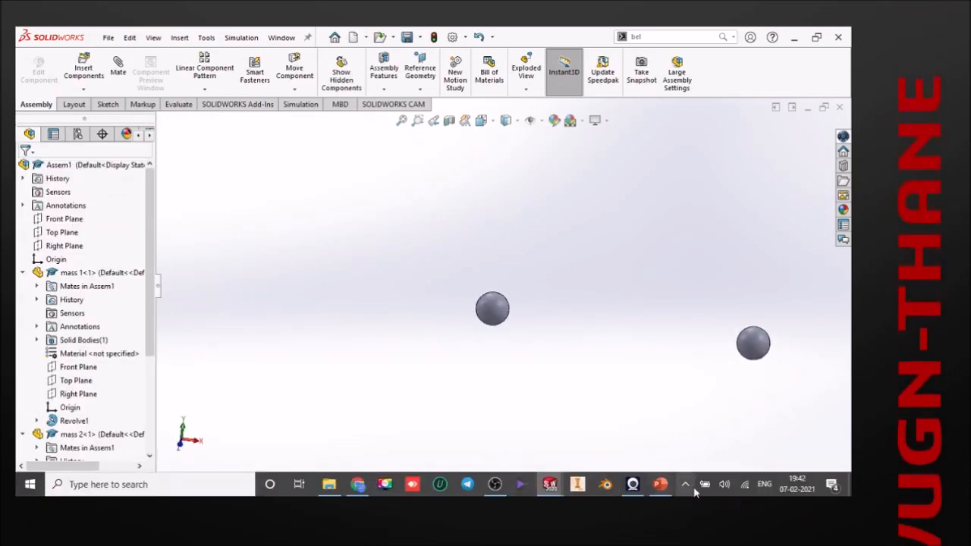
{"action": "mouse_move", "coordinate": [671, 492]}
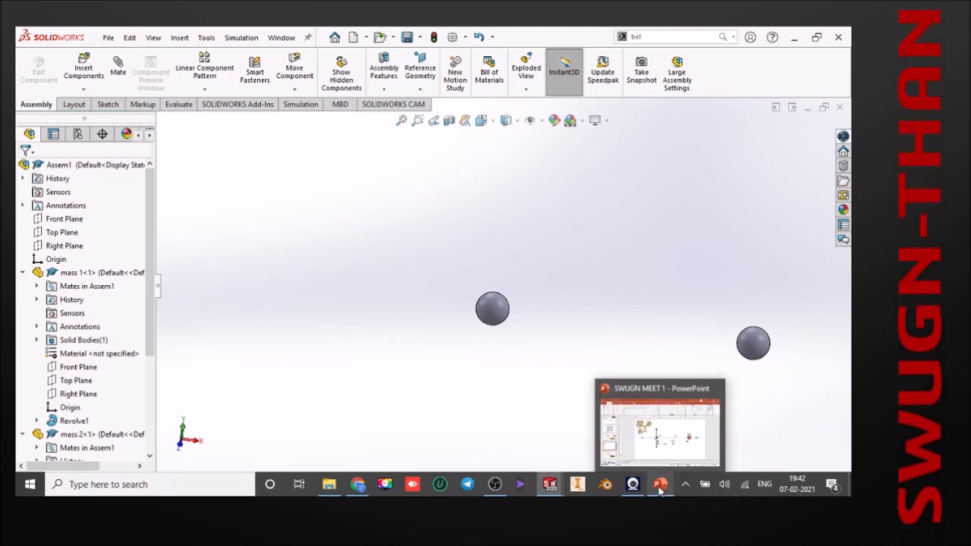
{"action": "left_click_drag", "start_coordinate": [753, 353], "coordinate": [711, 345]}
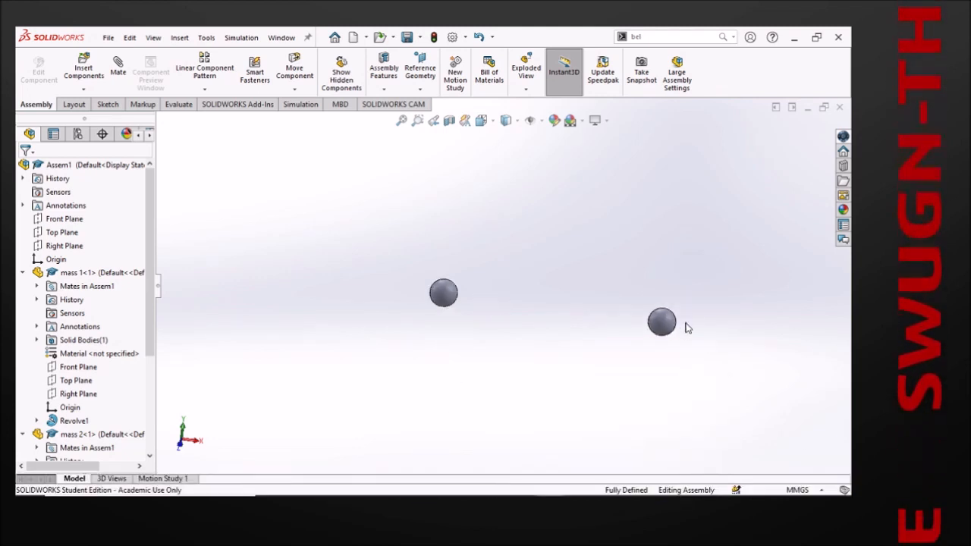
{"action": "key", "text": "space"}
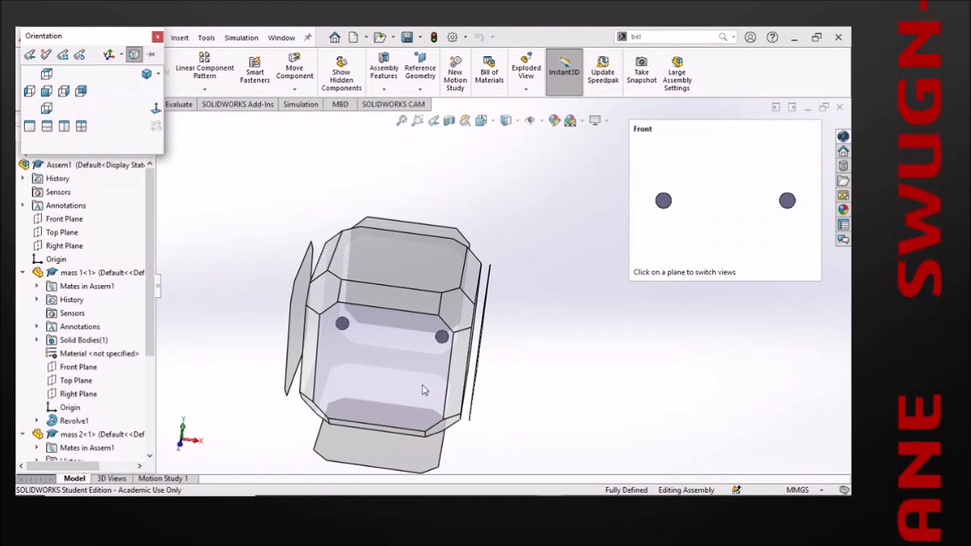
{"action": "left_click", "coordinate": [423, 390]}
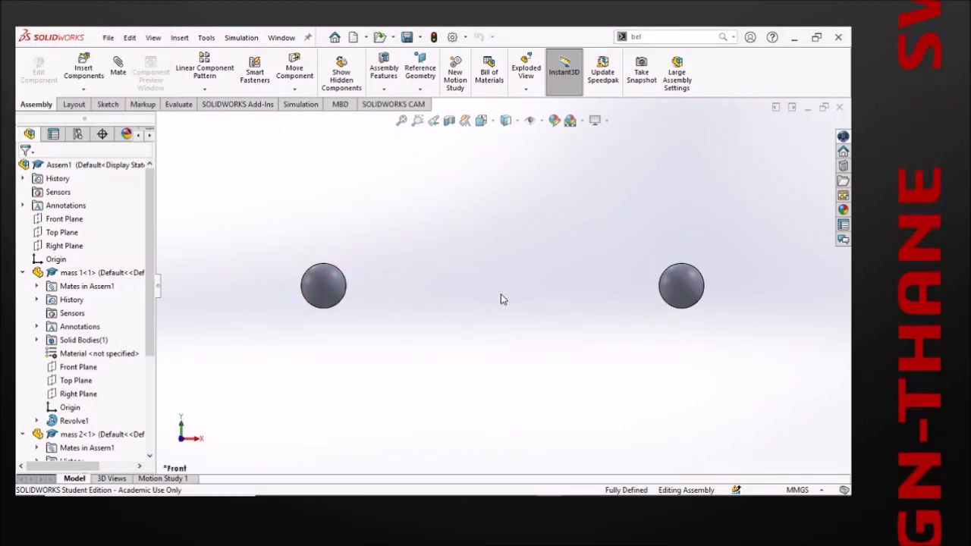
- Check the mass properties of mass 1 and its mass override settings without altering them
{"action": "left_click", "coordinate": [84, 273]}
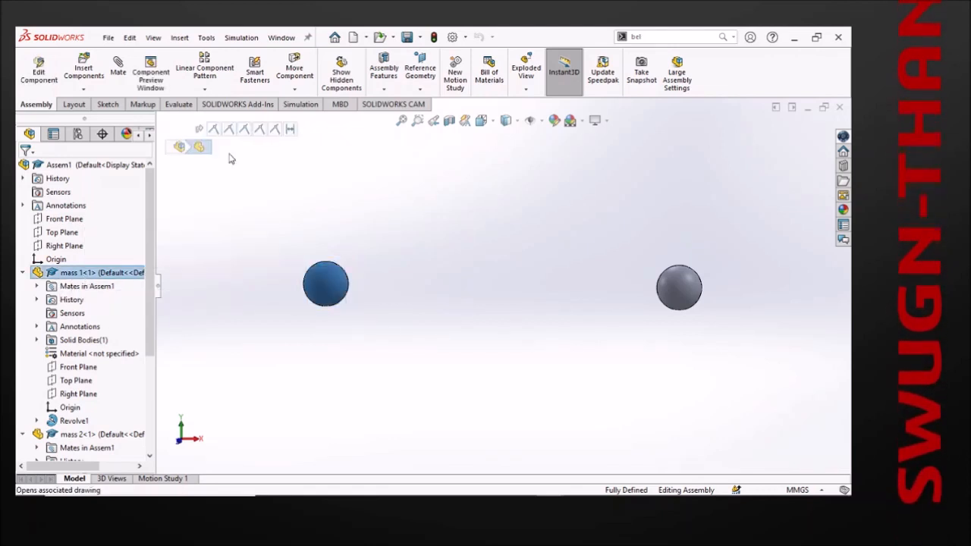
{"action": "left_click", "coordinate": [178, 103]}
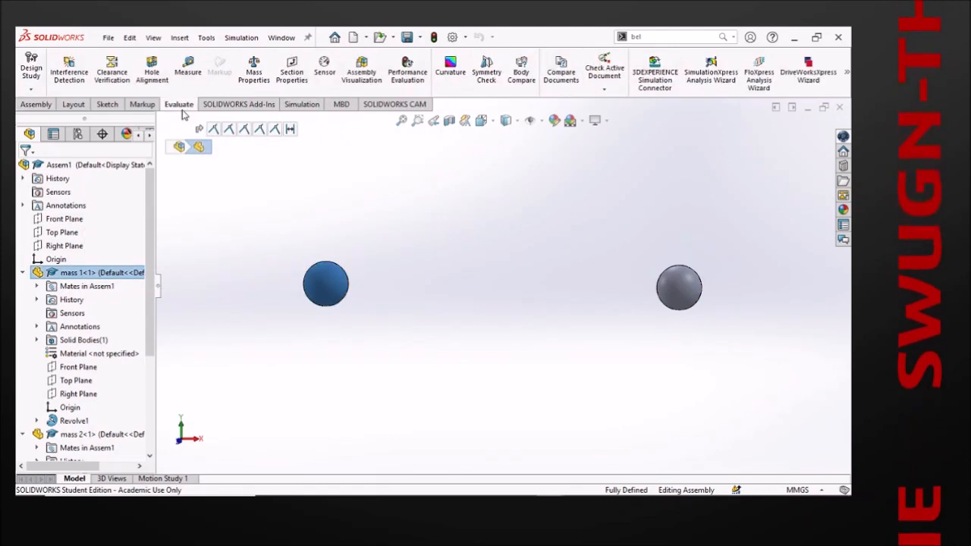
{"action": "left_click", "coordinate": [250, 76]}
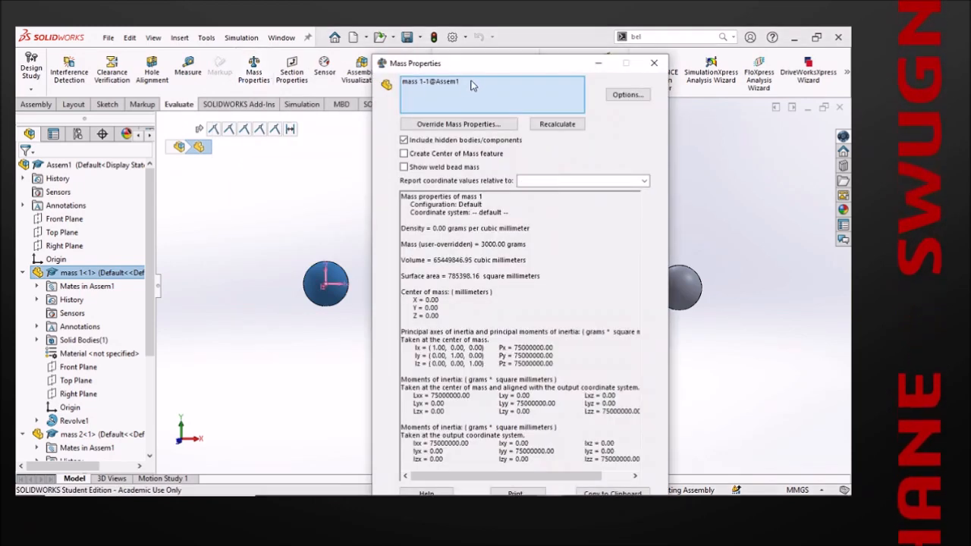
{"action": "left_click_drag", "start_coordinate": [487, 70], "coordinate": [535, 79]}
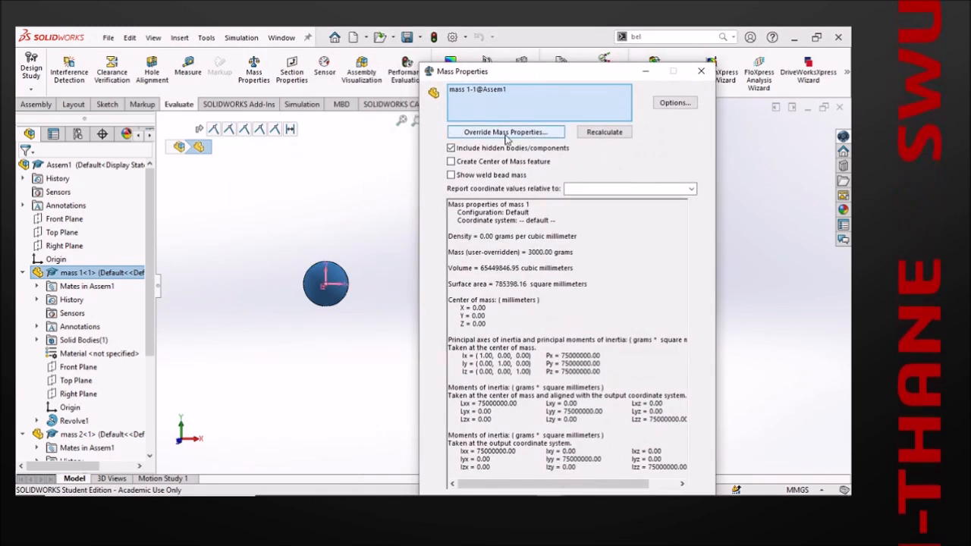
{"action": "left_click", "coordinate": [505, 133]}
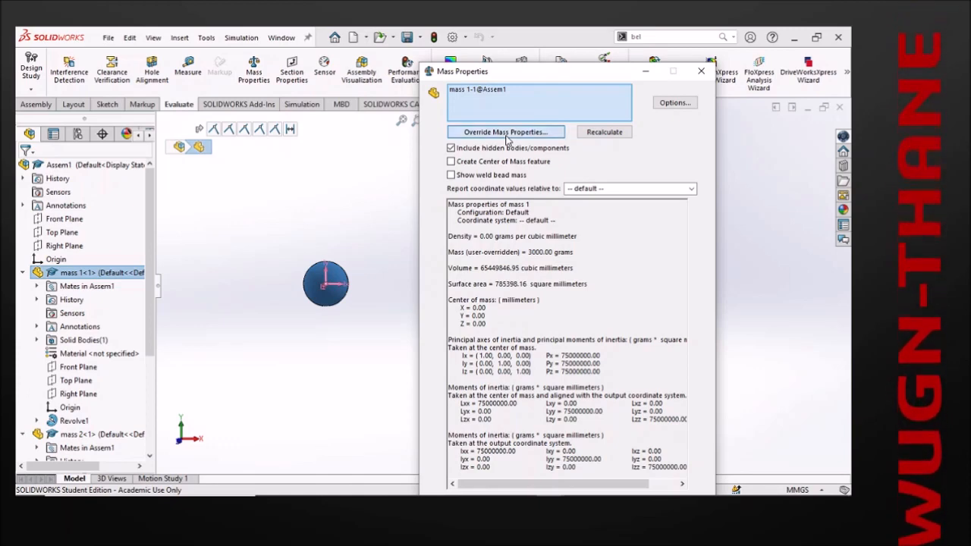
{"action": "left_click_drag", "start_coordinate": [333, 95], "coordinate": [618, 148]}
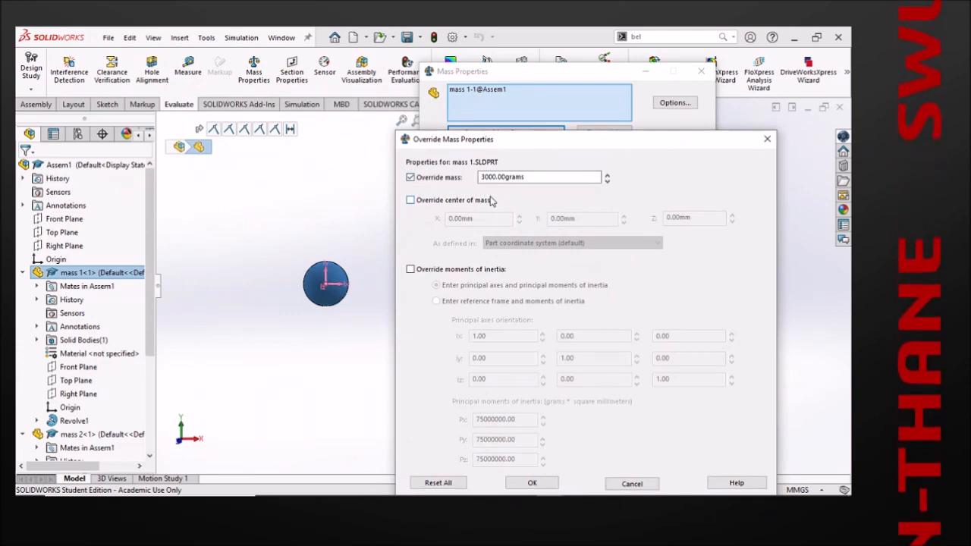
{"action": "left_click_drag", "start_coordinate": [568, 144], "coordinate": [565, 95]}
{"action": "left_click", "coordinate": [505, 434]}
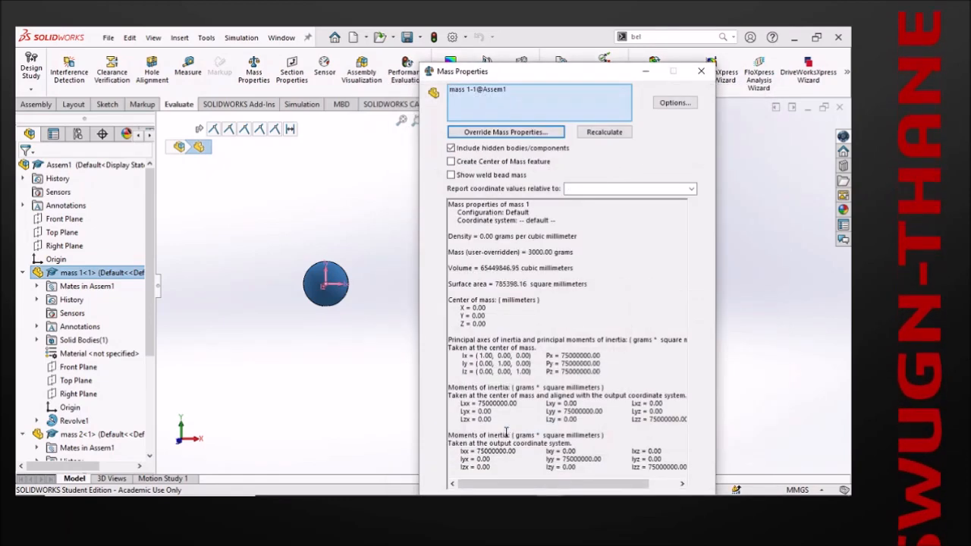
{"action": "left_click", "coordinate": [701, 71]}
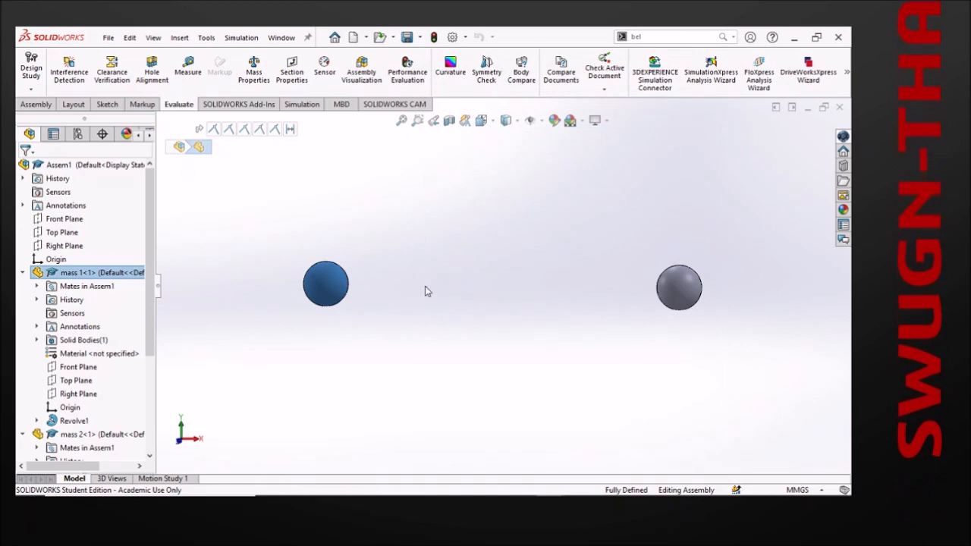
- Review the mass properties of the whole assembly, including its centre of mass
{"action": "left_click", "coordinate": [486, 278]}
{"action": "right_click", "coordinate": [74, 434]}
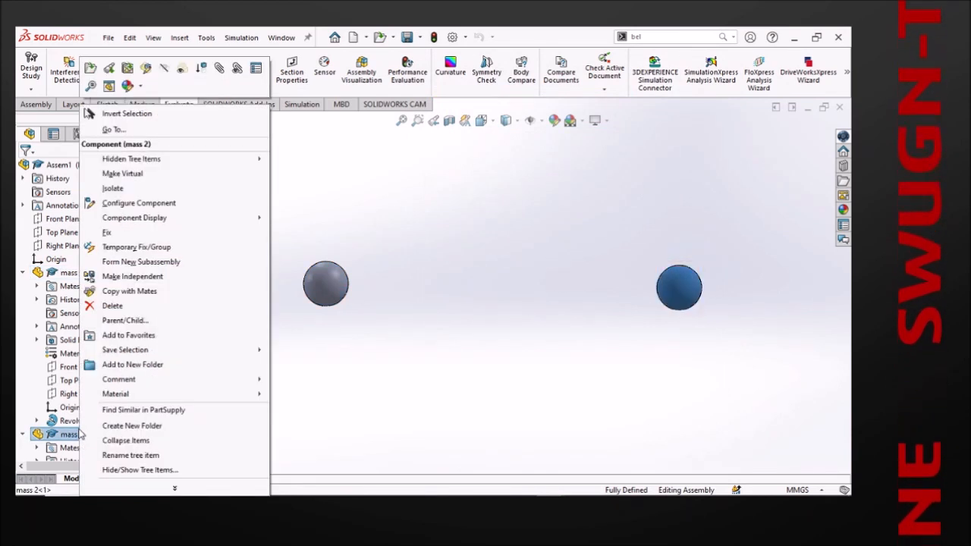
{"action": "left_click", "coordinate": [331, 137]}
{"action": "left_click", "coordinate": [206, 117]}
{"action": "left_click", "coordinate": [254, 72]}
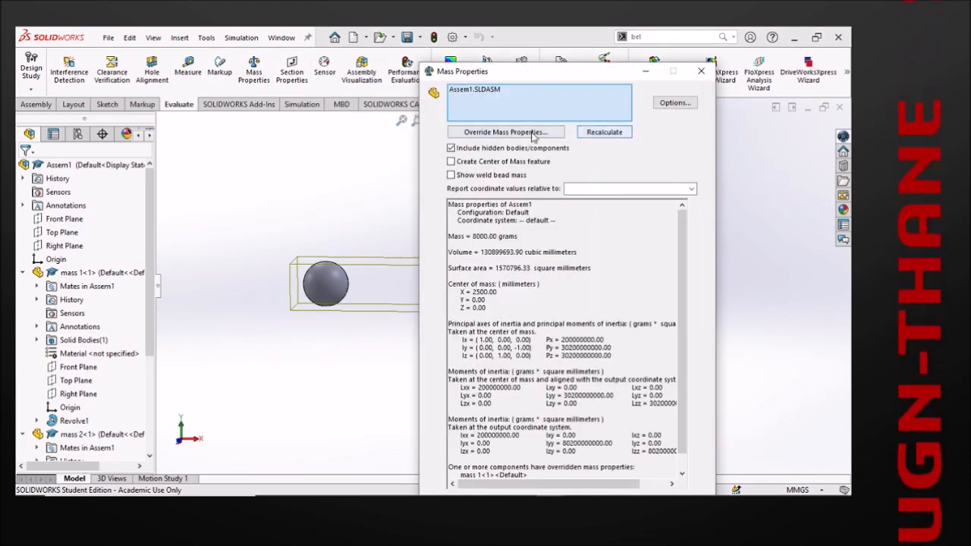
{"action": "left_click", "coordinate": [505, 132]}
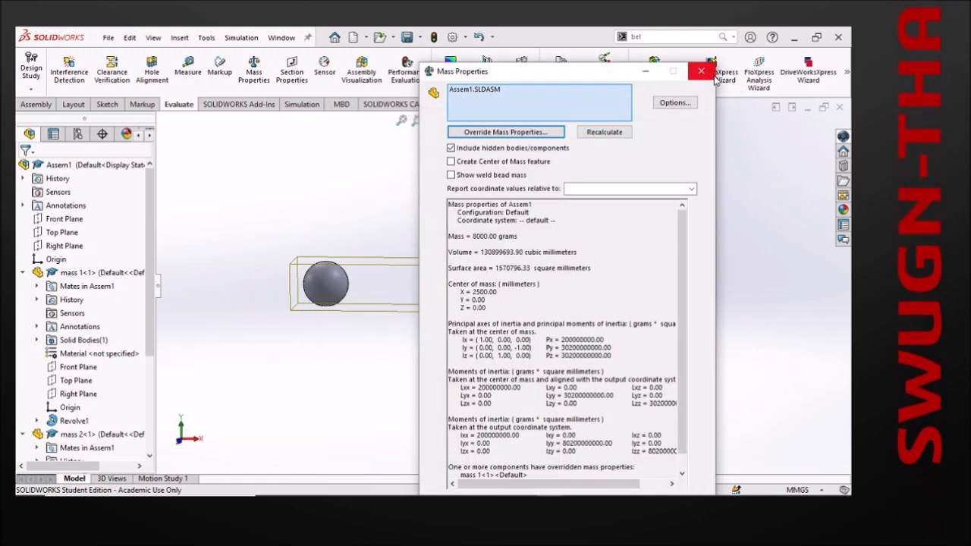
{"action": "left_click", "coordinate": [700, 72]}
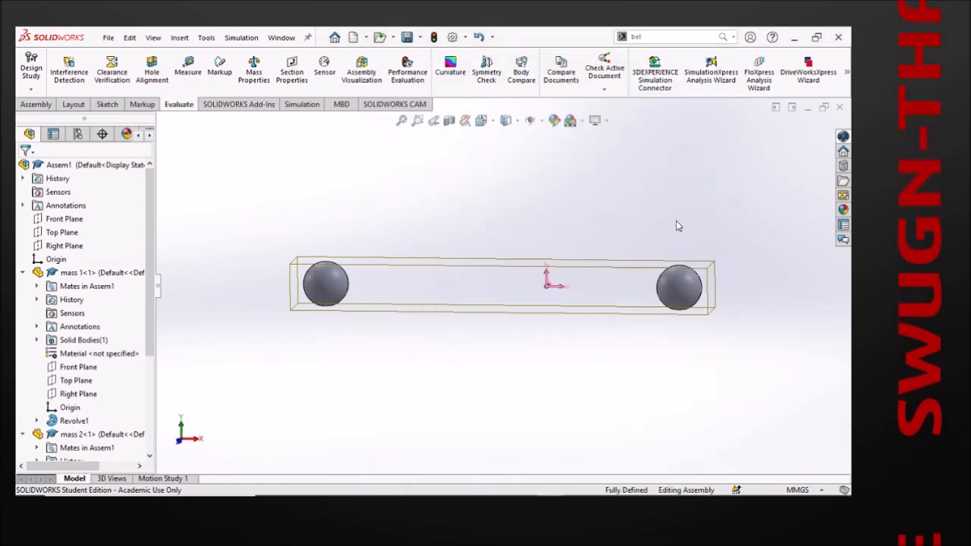
- Check the mass properties of mass 2 and its mass override settings without altering them
{"action": "left_click", "coordinate": [675, 281]}
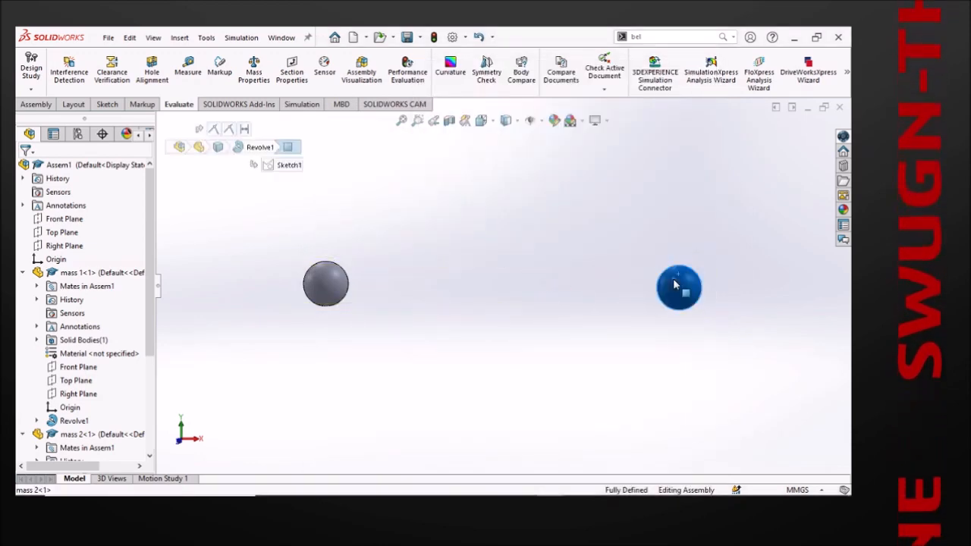
{"action": "left_click", "coordinate": [253, 70]}
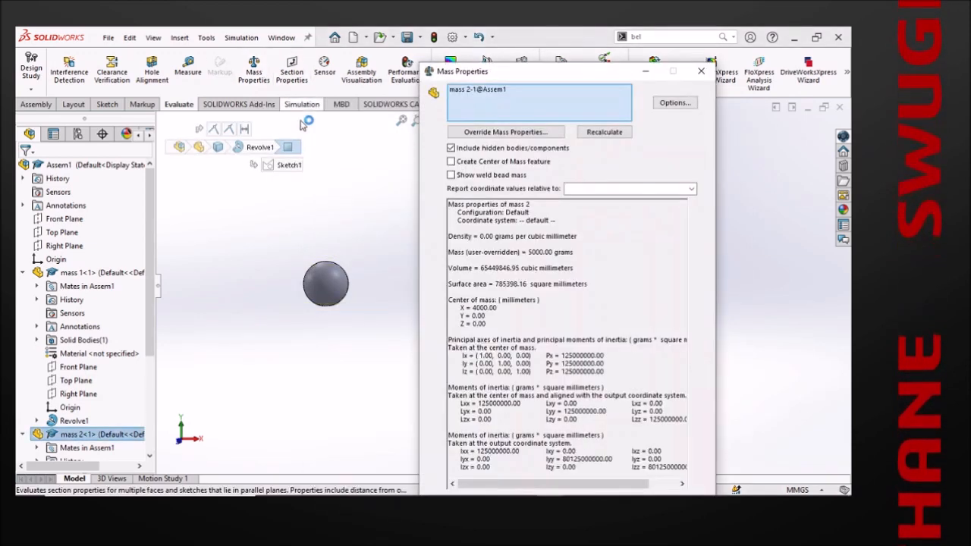
{"action": "left_click", "coordinate": [493, 132]}
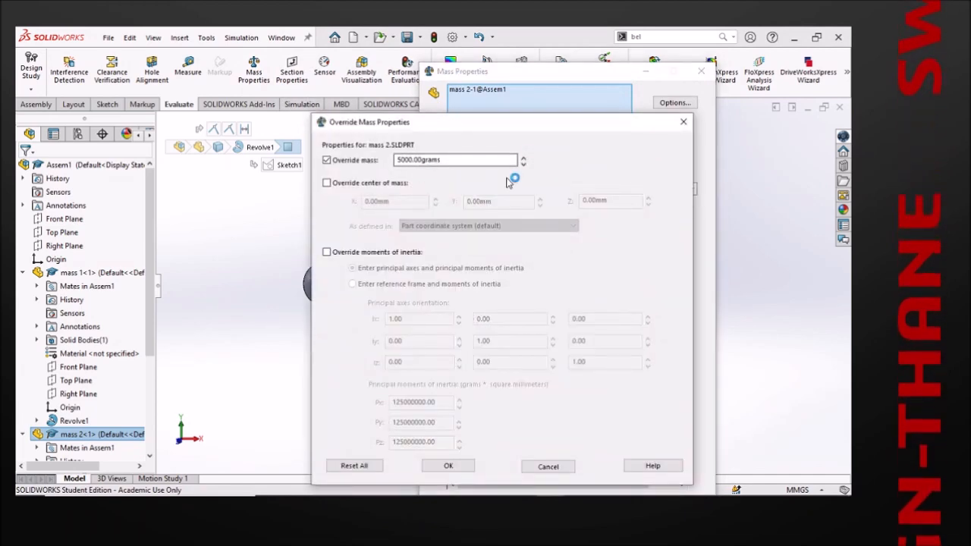
{"action": "left_click", "coordinate": [683, 122]}
{"action": "left_click", "coordinate": [701, 72]}
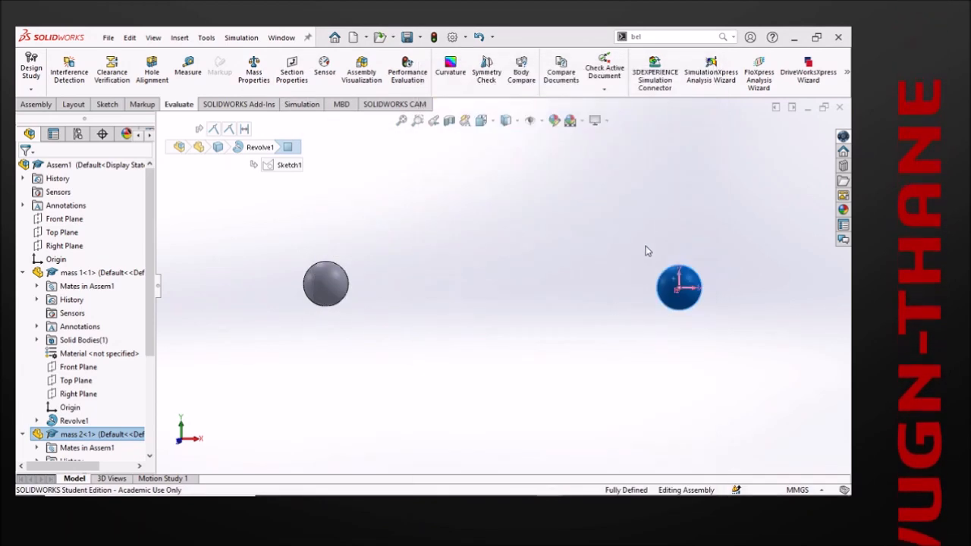
{"action": "left_click", "coordinate": [645, 246]}
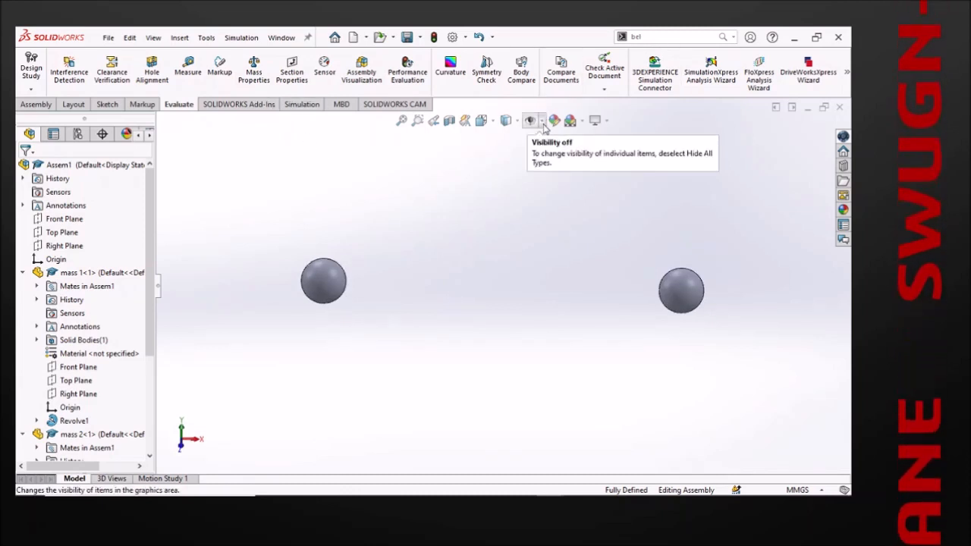
- Search the commands for "cen" and add a Center of Mass feature to the assembly
{"action": "left_click", "coordinate": [541, 121]}
{"action": "left_click", "coordinate": [548, 342]}
{"action": "left_click", "coordinate": [625, 240]}
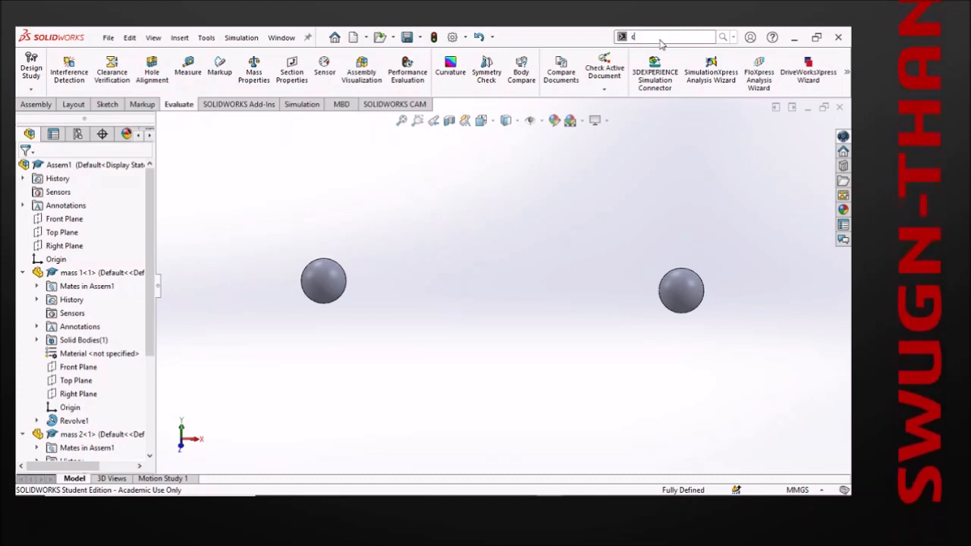
{"action": "type", "text": "en"}
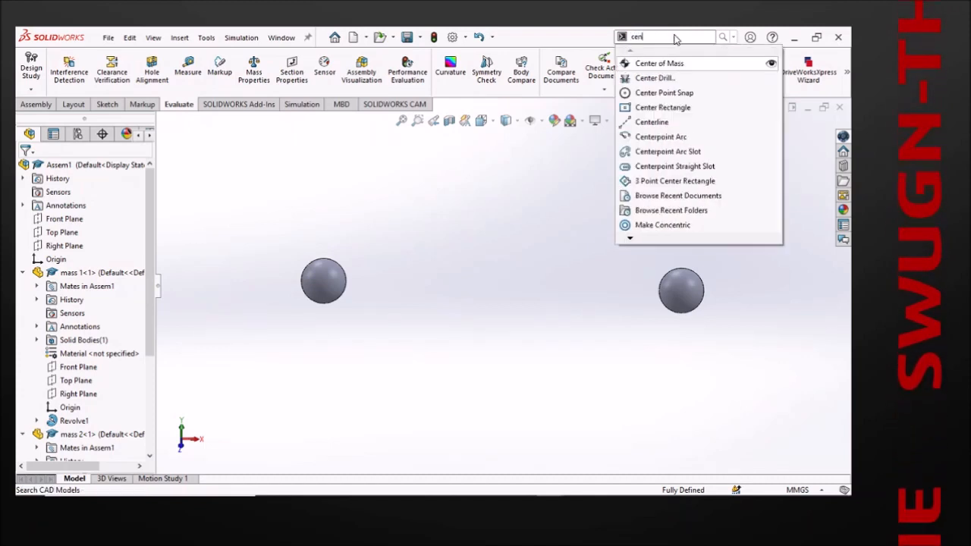
{"action": "left_click", "coordinate": [670, 63]}
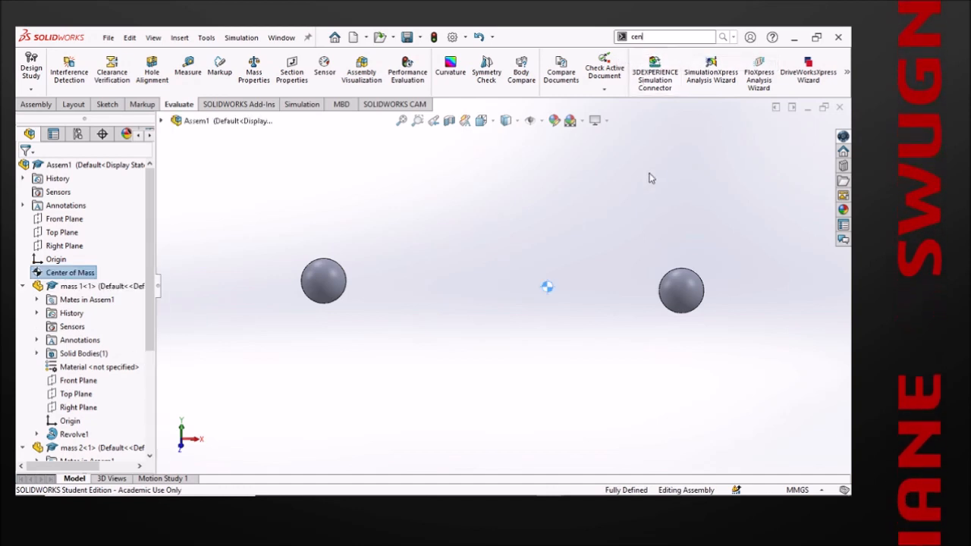
{"action": "left_click", "coordinate": [609, 260]}
{"action": "mouse_move", "coordinate": [609, 261]}
{"action": "middle_mouse_down"}
{"action": "mouse_move", "coordinate": [613, 281]}
{"action": "mouse_move", "coordinate": [677, 254]}
{"action": "mouse_move", "coordinate": [626, 291]}
{"action": "middle_mouse_up"}
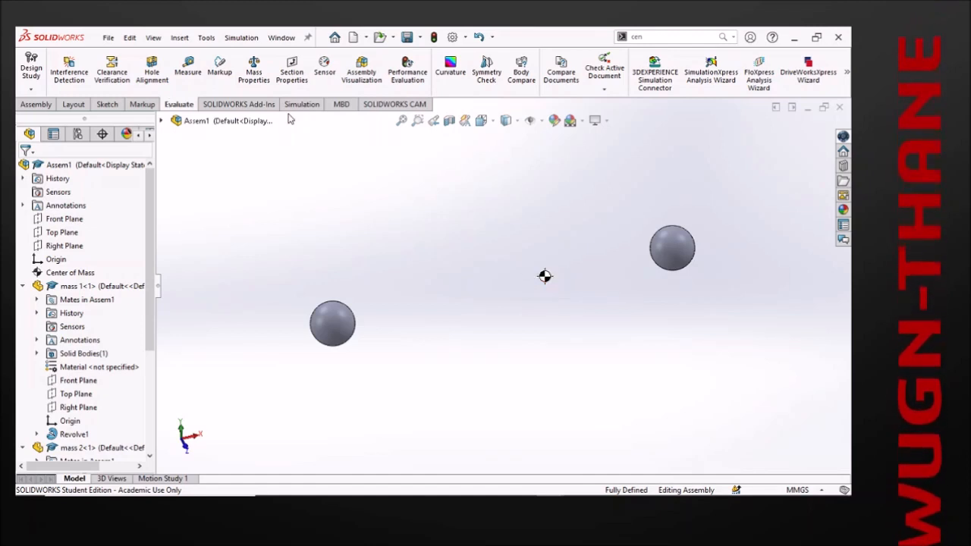
- Review the mass properties of the whole assembly, including the centre of mass coordinates
{"action": "left_click", "coordinate": [261, 72]}
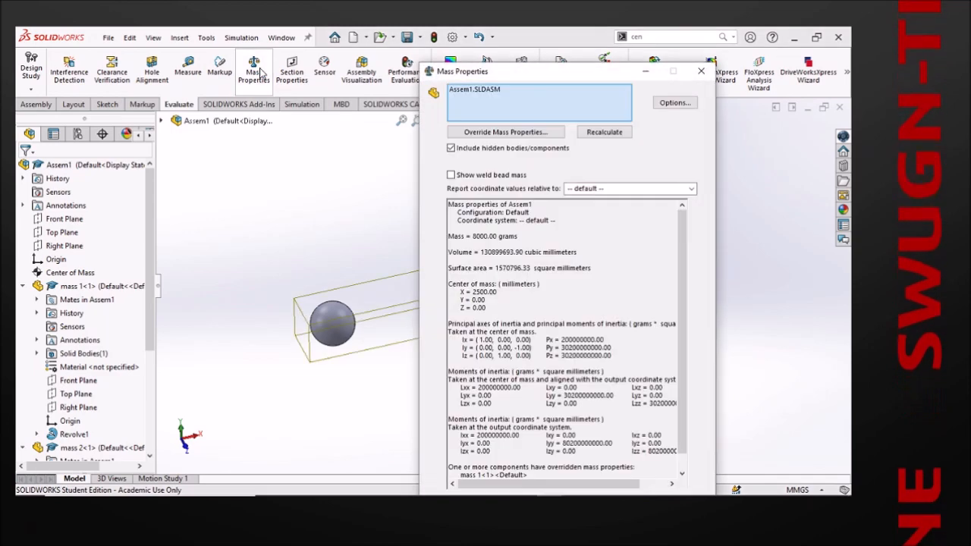
{"action": "left_click_drag", "start_coordinate": [437, 82], "coordinate": [587, 114]}
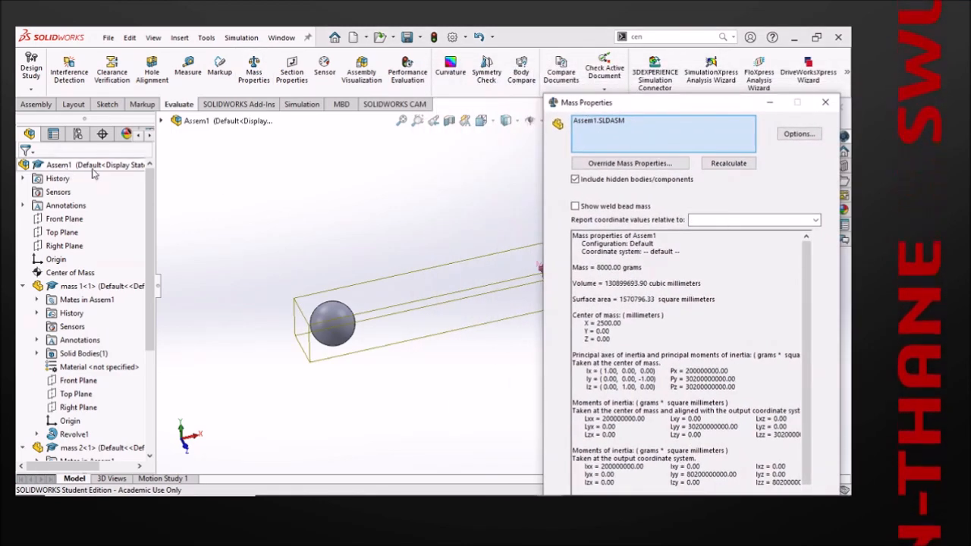
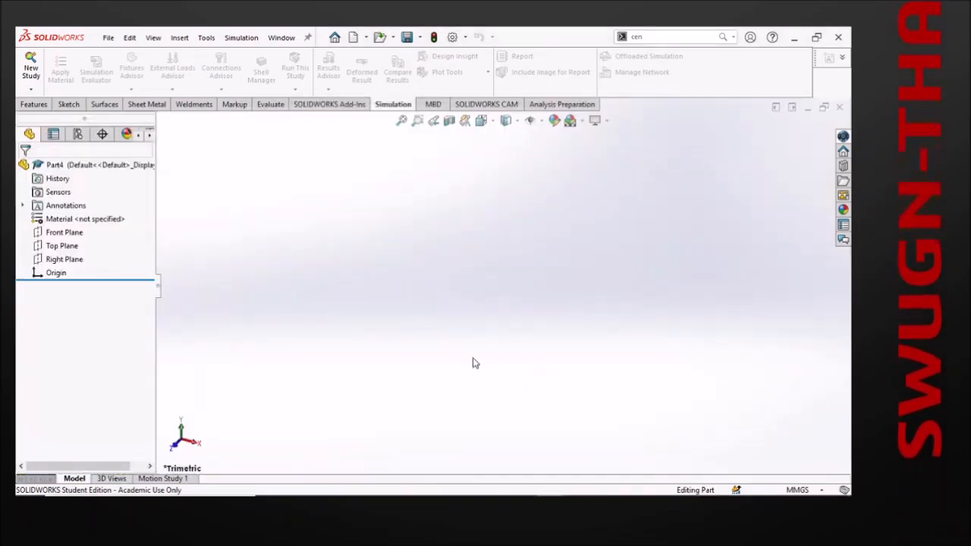
- Sketch a closed six-line inverted-L profile on the Front Plane from the origin, about 69 mm tall with a base about 23 mm wide
{"action": "left_click", "coordinate": [63, 234]}
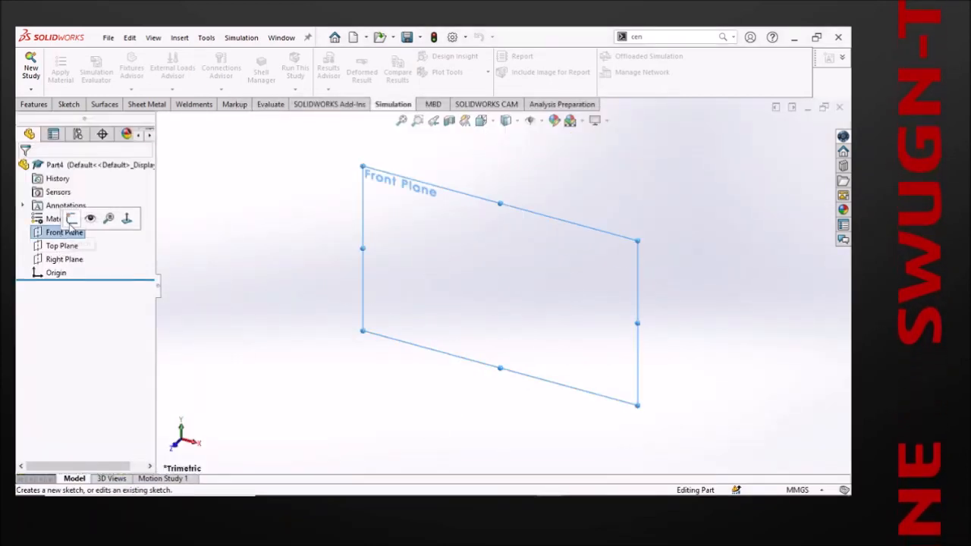
{"action": "left_click", "coordinate": [76, 217]}
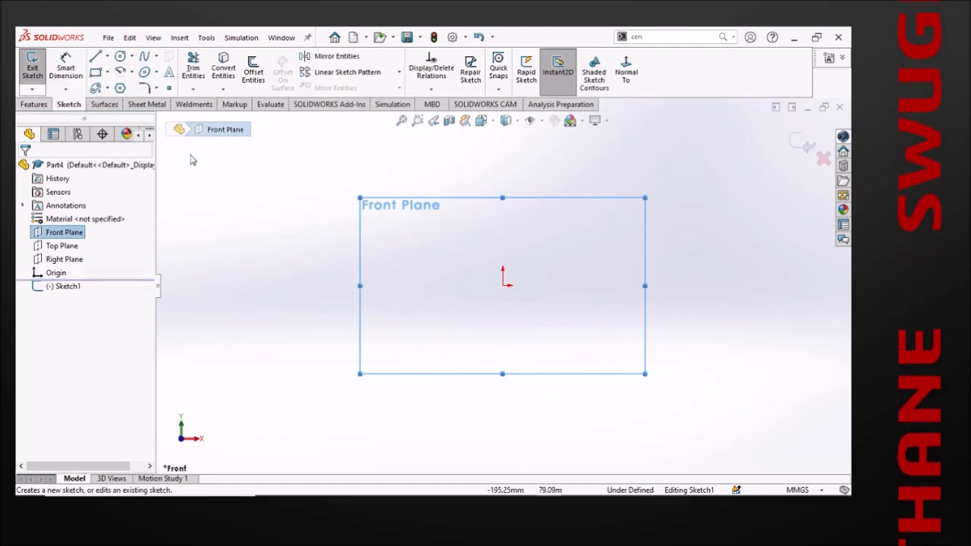
{"action": "left_click", "coordinate": [95, 57]}
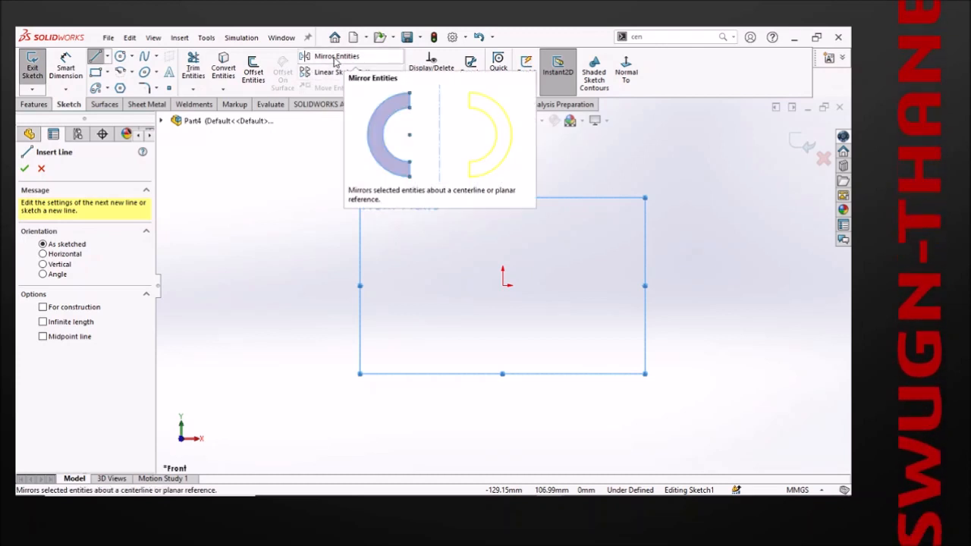
{"action": "left_click", "coordinate": [503, 285]}
{"action": "left_click", "coordinate": [503, 175]}
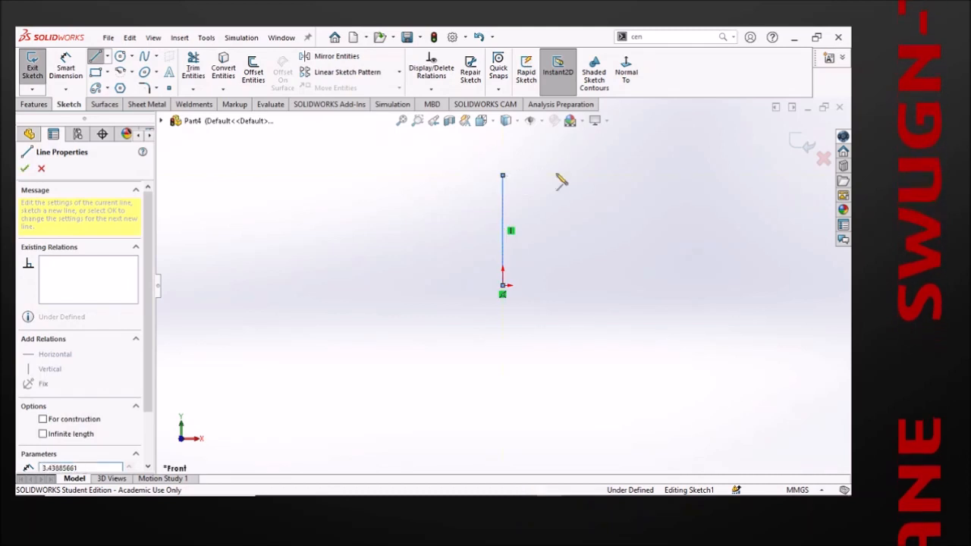
{"action": "left_click", "coordinate": [605, 175]}
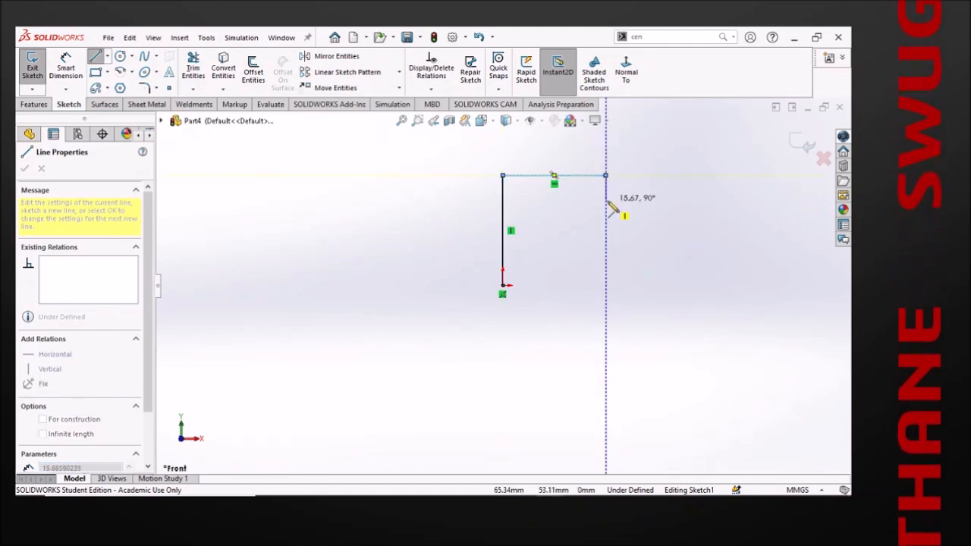
{"action": "left_click", "coordinate": [605, 199]}
{"action": "left_click", "coordinate": [539, 200]}
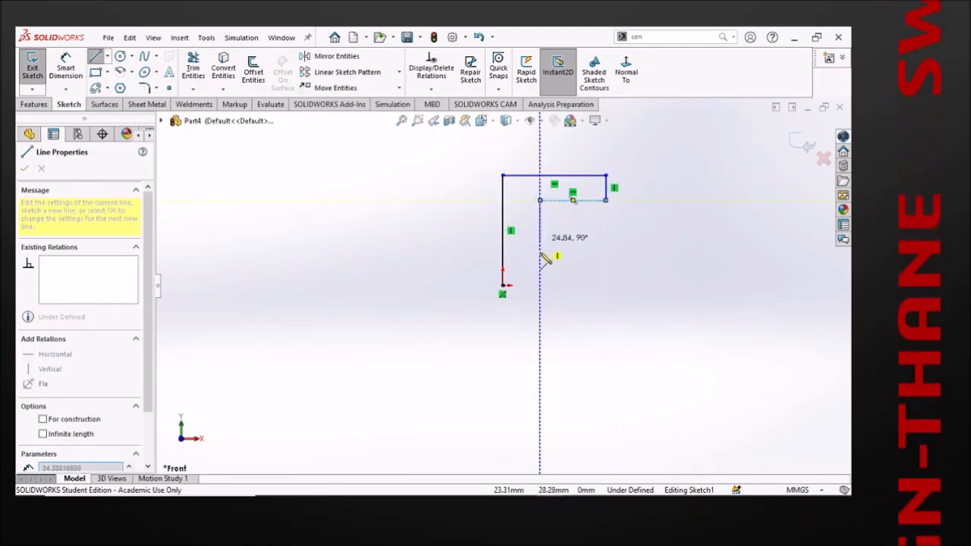
{"action": "left_click", "coordinate": [539, 286]}
{"action": "left_click", "coordinate": [502, 286]}
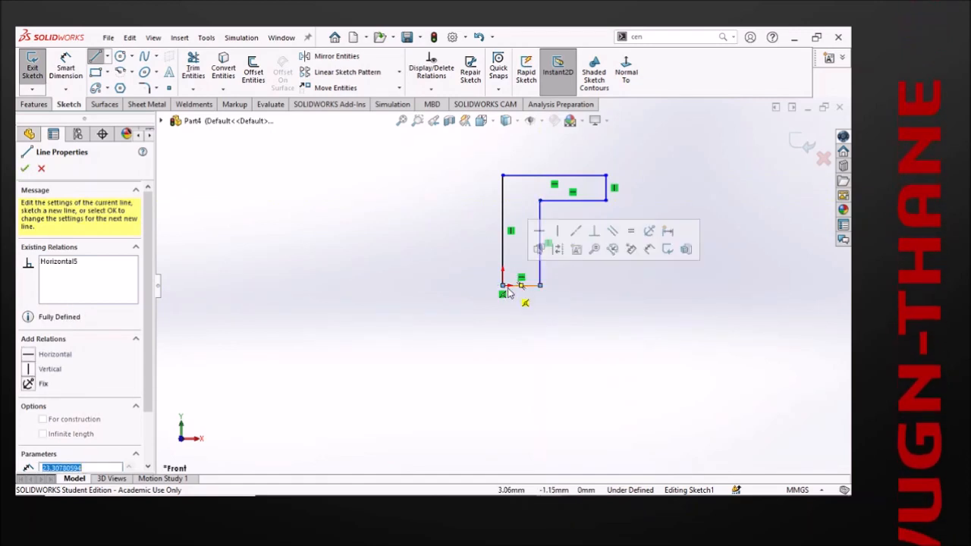
{"action": "key", "text": "Escape"}
- Convert the profile's vertical line through the origin and its bottom horizontal line to construction geometry
{"action": "left_click_drag", "start_coordinate": [522, 320], "coordinate": [484, 263]}
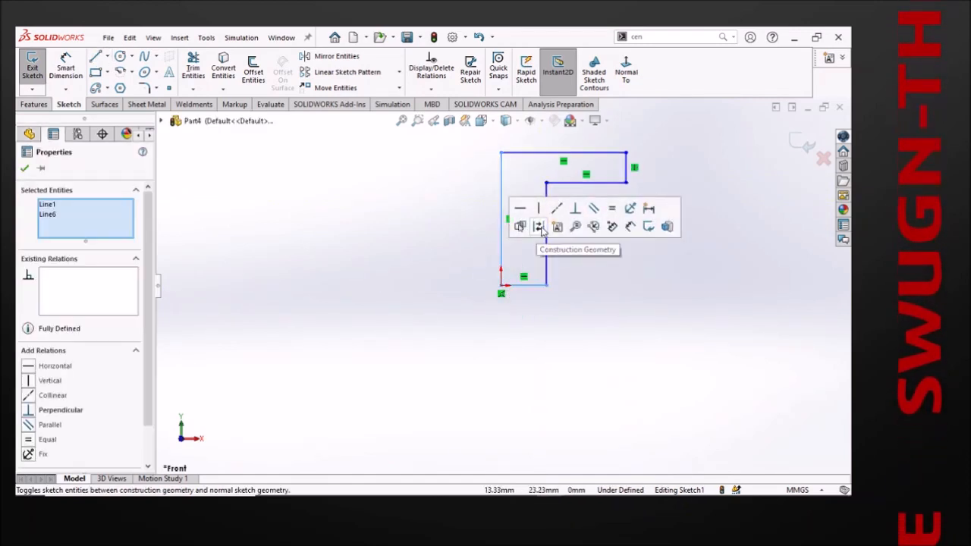
{"action": "left_click", "coordinate": [546, 231]}
{"action": "left_click", "coordinate": [618, 273]}
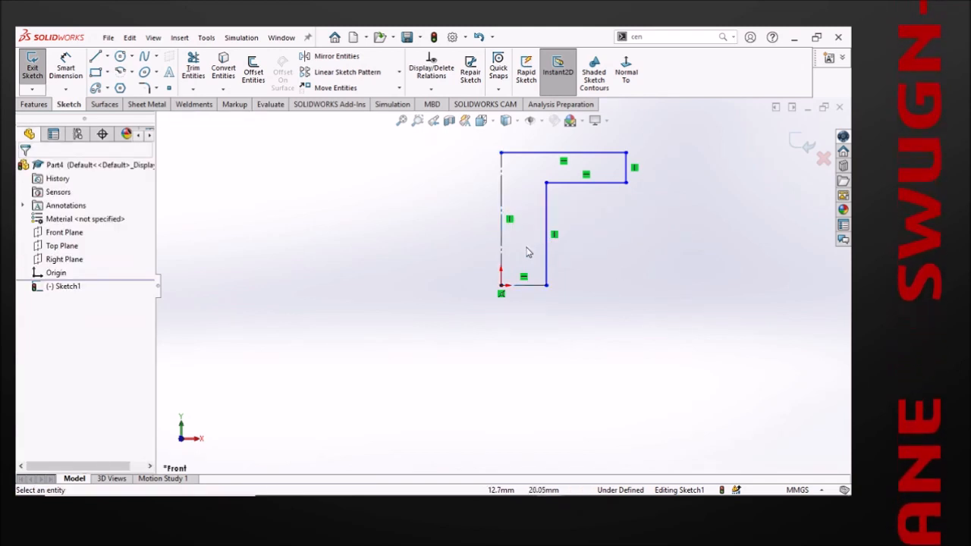
{"action": "scroll", "coordinate": [527, 238], "scroll_direction": "up", "scroll_amount": 2}
{"action": "scroll", "coordinate": [523, 212], "scroll_direction": "down", "scroll_amount": 1}
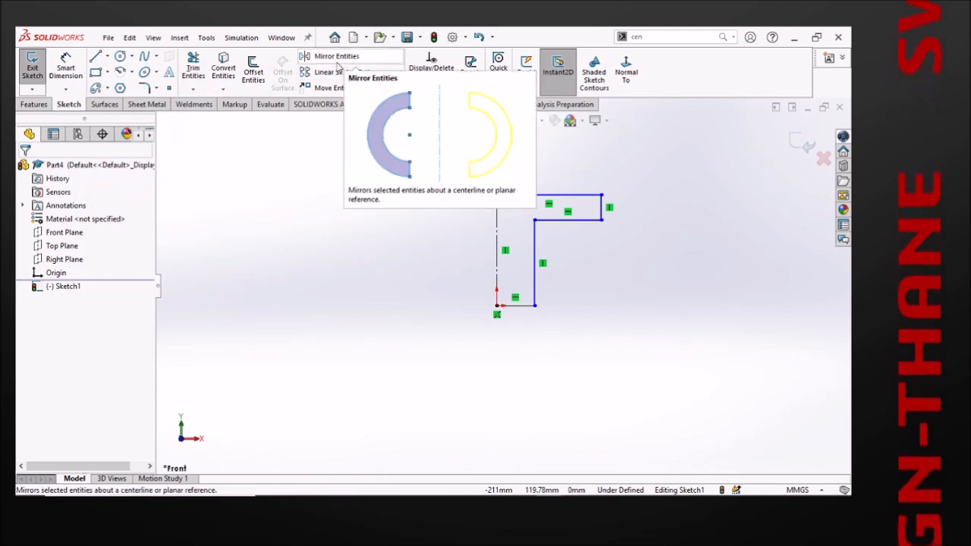
- Mirror the half profile, including its bottom line, about the vertical construction line to form a T-shape
{"action": "left_click", "coordinate": [337, 59]}
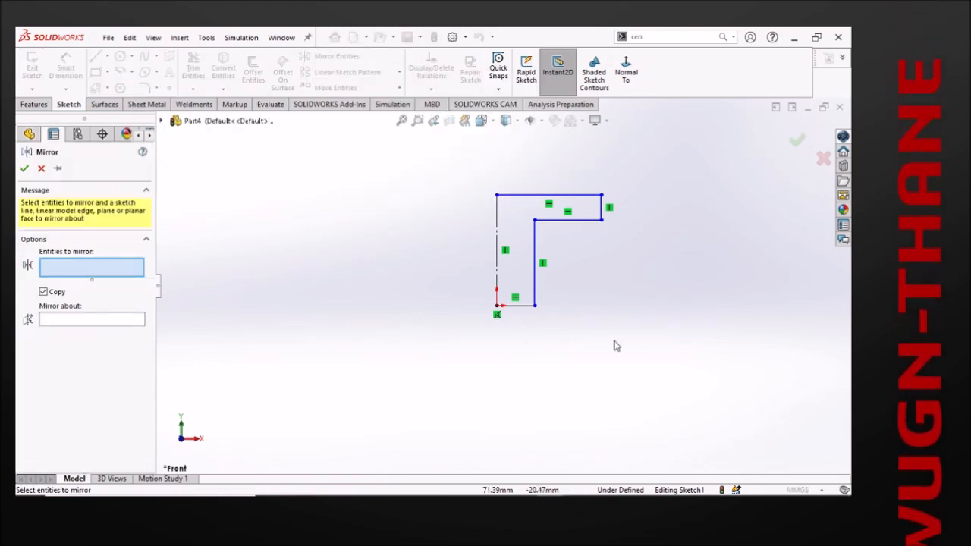
{"action": "left_click_drag", "start_coordinate": [646, 356], "coordinate": [522, 162]}
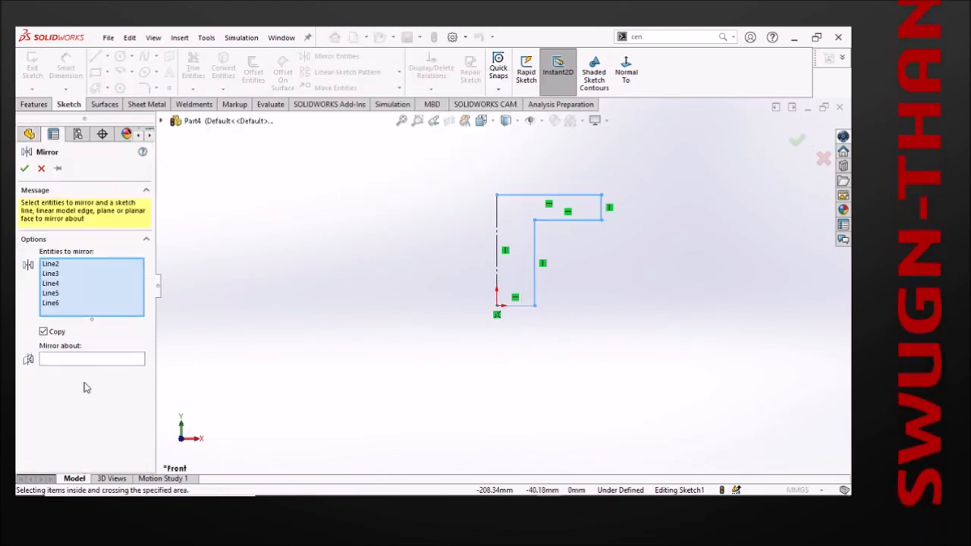
{"action": "left_click", "coordinate": [81, 360]}
{"action": "left_click", "coordinate": [496, 259]}
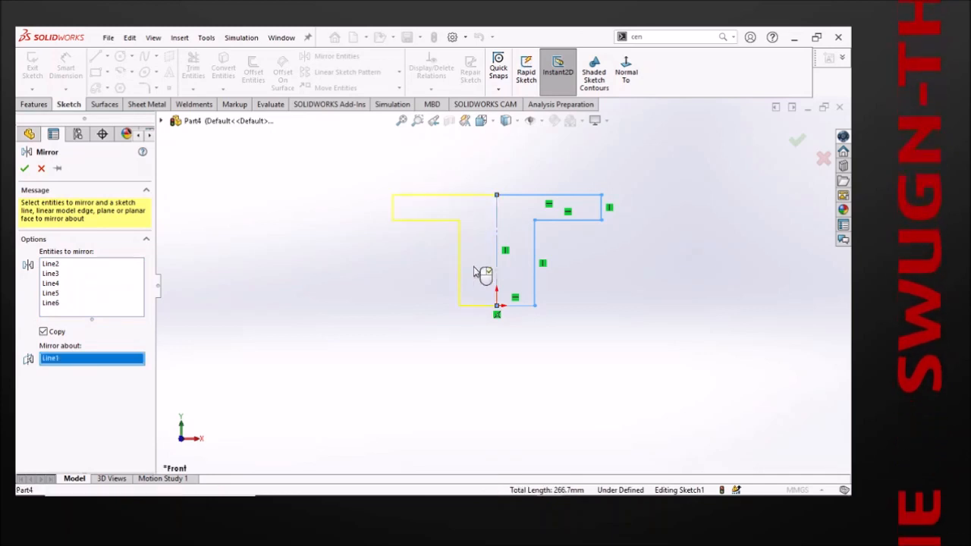
{"action": "left_click", "coordinate": [25, 170]}
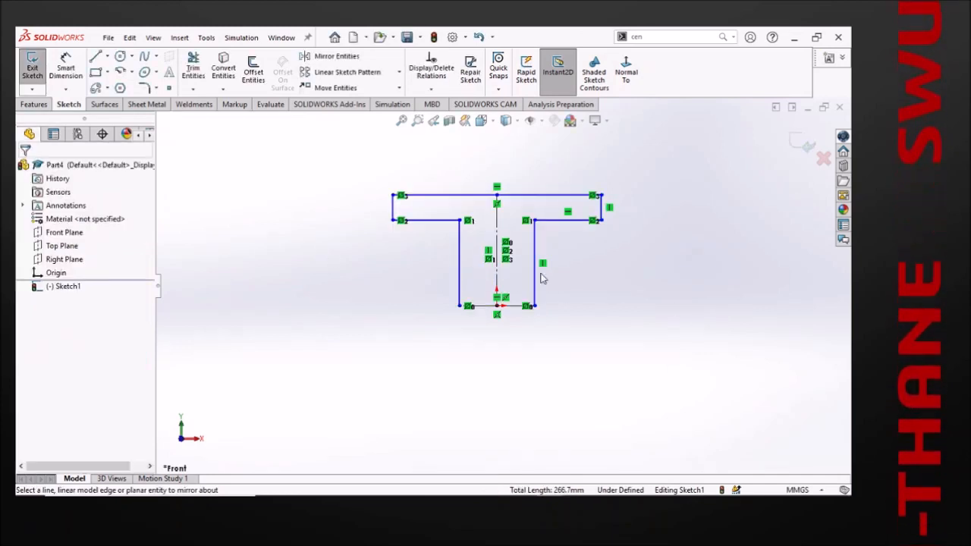
- Mirror the T-shape's solid outline, without the construction lines, about the horizontal construction line to form an I-section
{"action": "left_click_drag", "start_coordinate": [673, 361], "coordinate": [267, 102]}
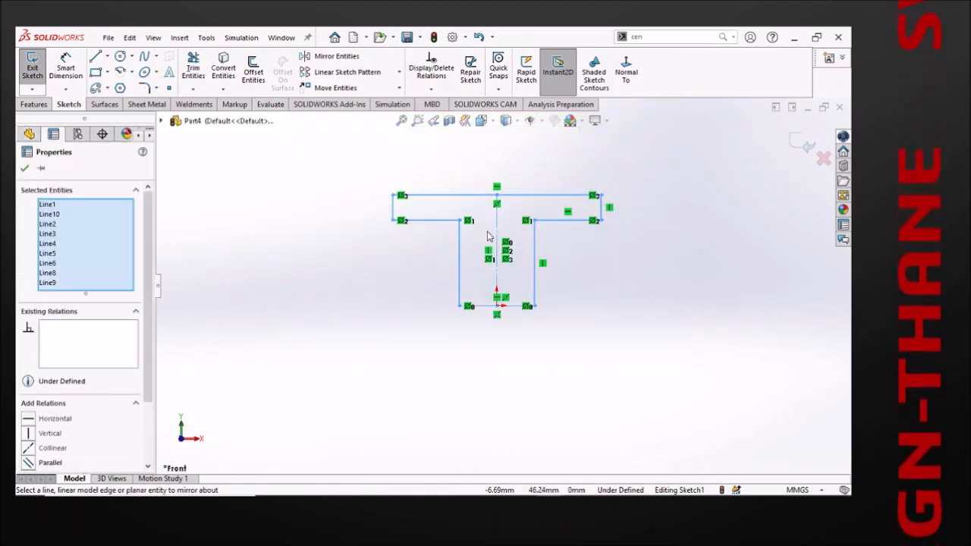
{"action": "left_click", "coordinate": [497, 231]}
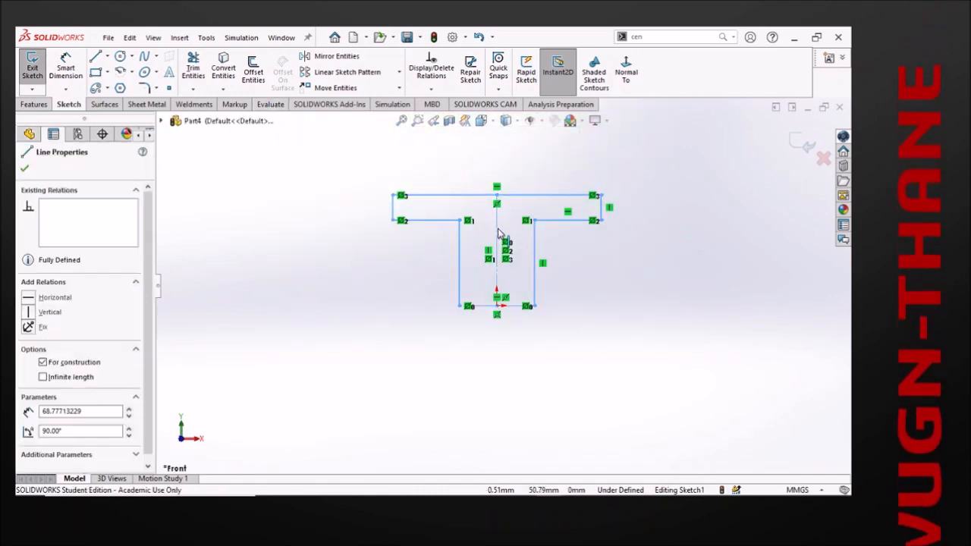
{"action": "key", "text": "ctrl+a"}
{"action": "left_click", "coordinate": [515, 307], "text": "ctrl"}
{"action": "scroll", "coordinate": [493, 336], "scroll_direction": "down", "scroll_amount": 2}
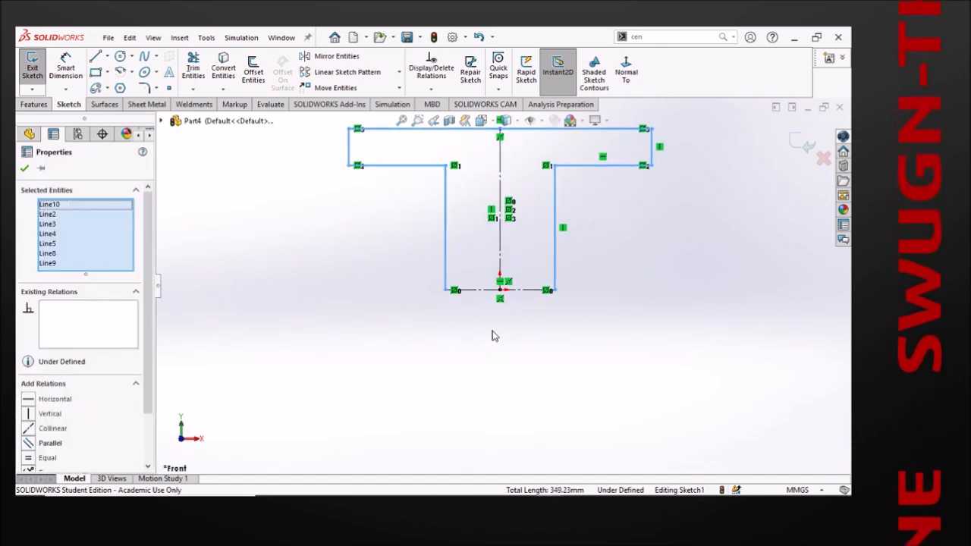
{"action": "scroll", "coordinate": [493, 336], "scroll_direction": "up", "scroll_amount": 1}
{"action": "left_click", "coordinate": [330, 56]}
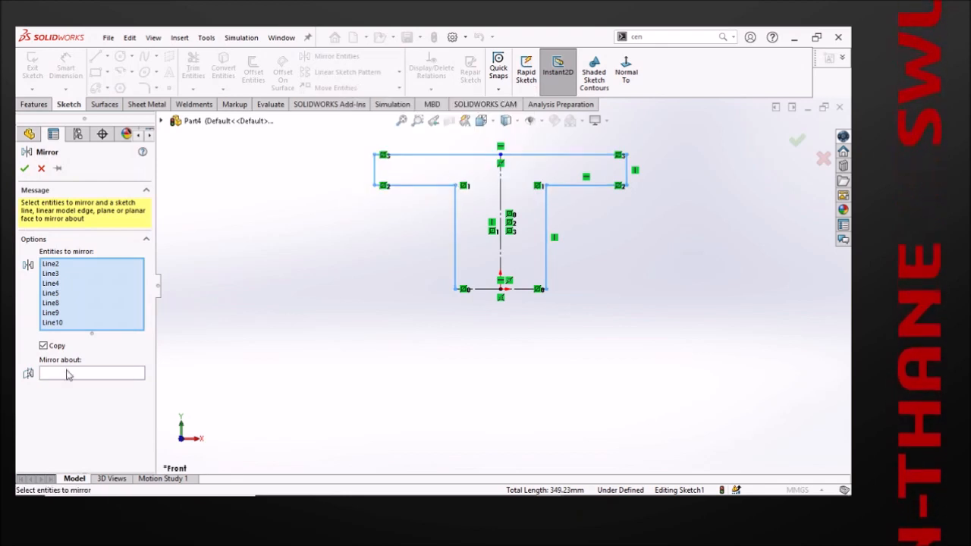
{"action": "left_click", "coordinate": [66, 374]}
{"action": "left_click", "coordinate": [518, 293]}
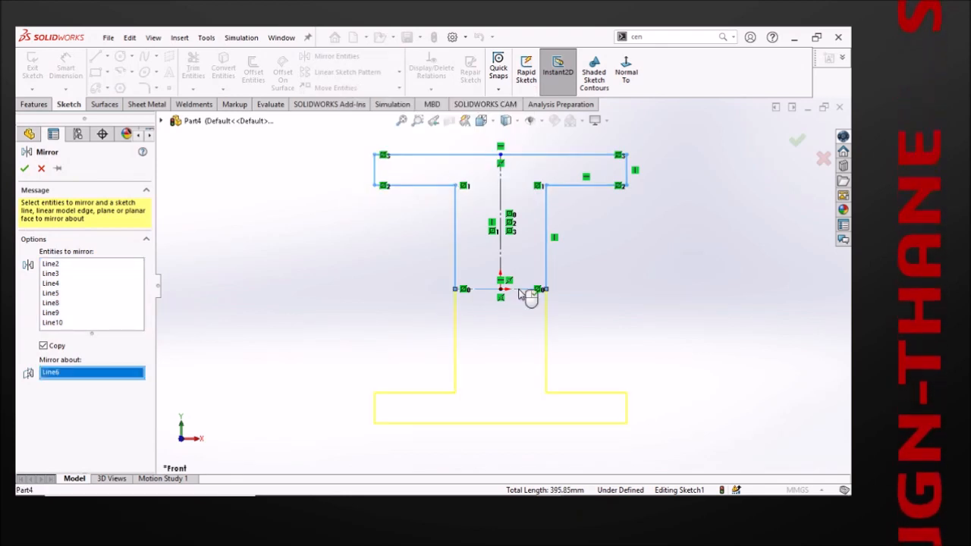
{"action": "left_click", "coordinate": [24, 169]}
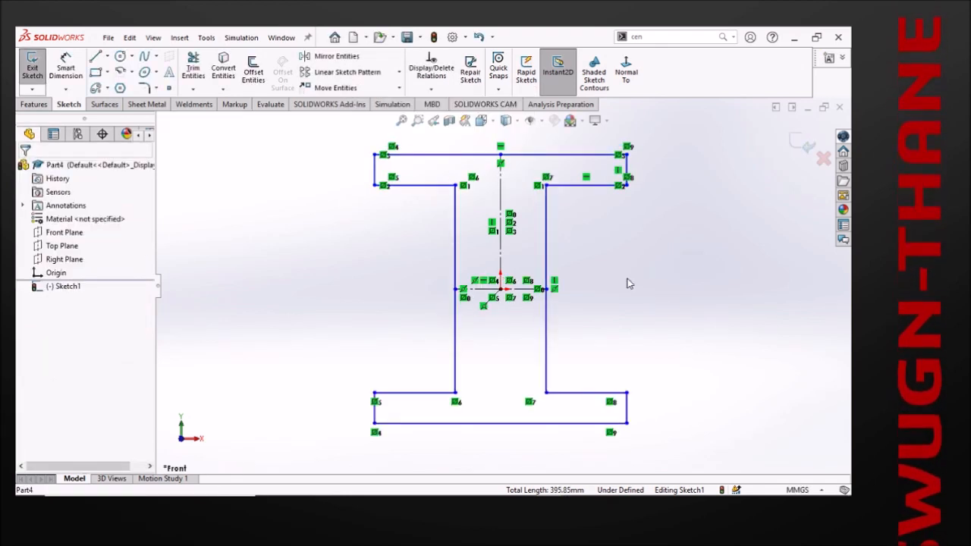
- Add a horizontal dimension between the two vertical web edges of the I-section
{"action": "scroll", "coordinate": [632, 288], "scroll_direction": "up", "scroll_amount": 3}
{"action": "scroll", "coordinate": [604, 309], "scroll_direction": "down", "scroll_amount": 3}
{"action": "right_click_drag", "start_coordinate": [594, 276], "coordinate": [608, 61]}
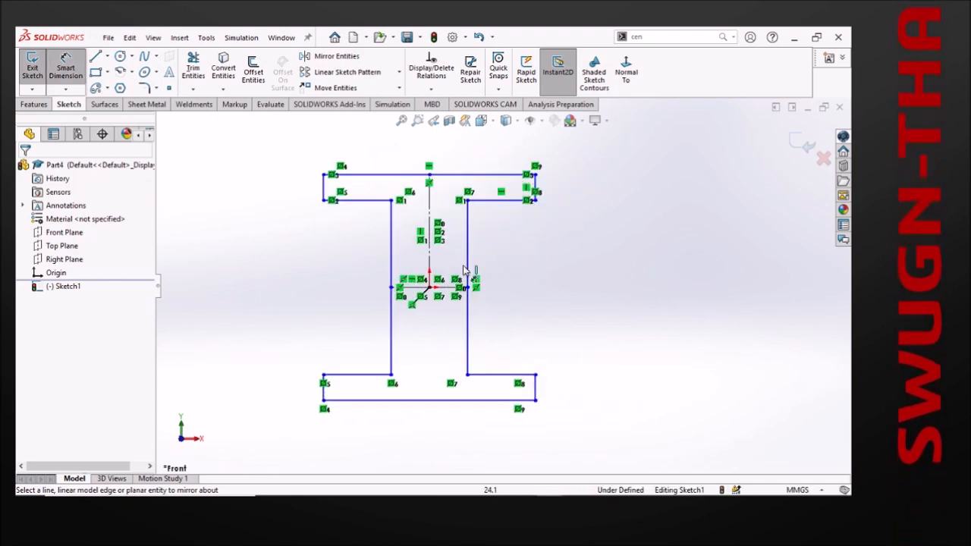
{"action": "left_click", "coordinate": [390, 272]}
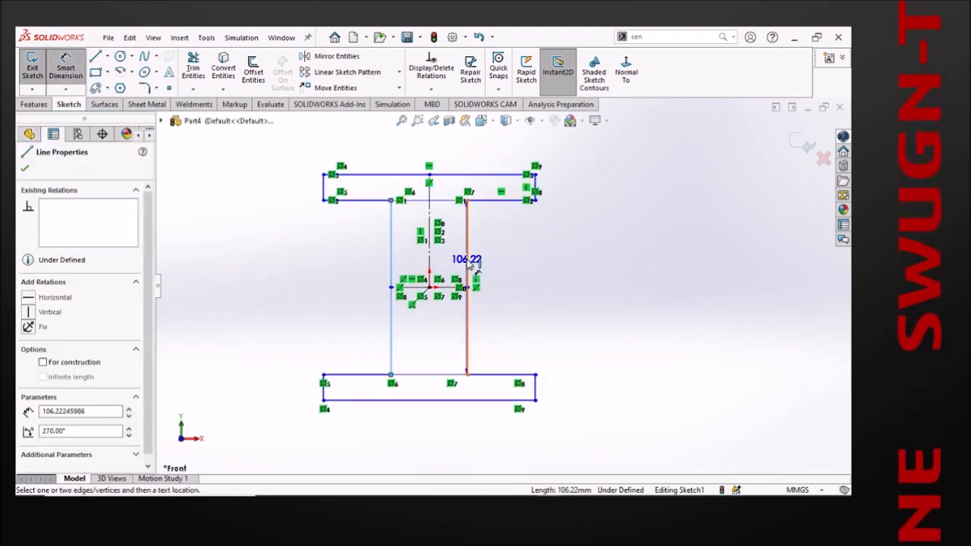
{"action": "left_click", "coordinate": [471, 265]}
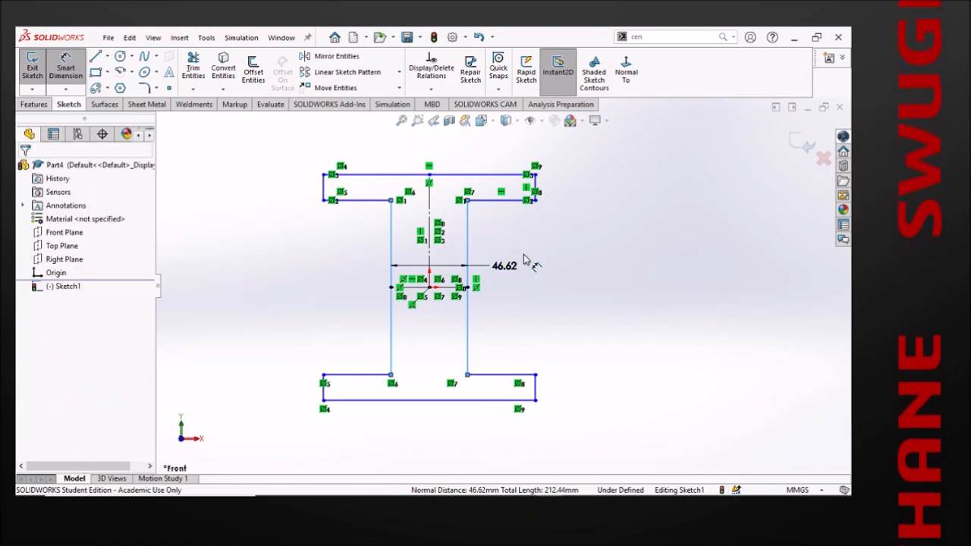
{"action": "left_click", "coordinate": [523, 259]}
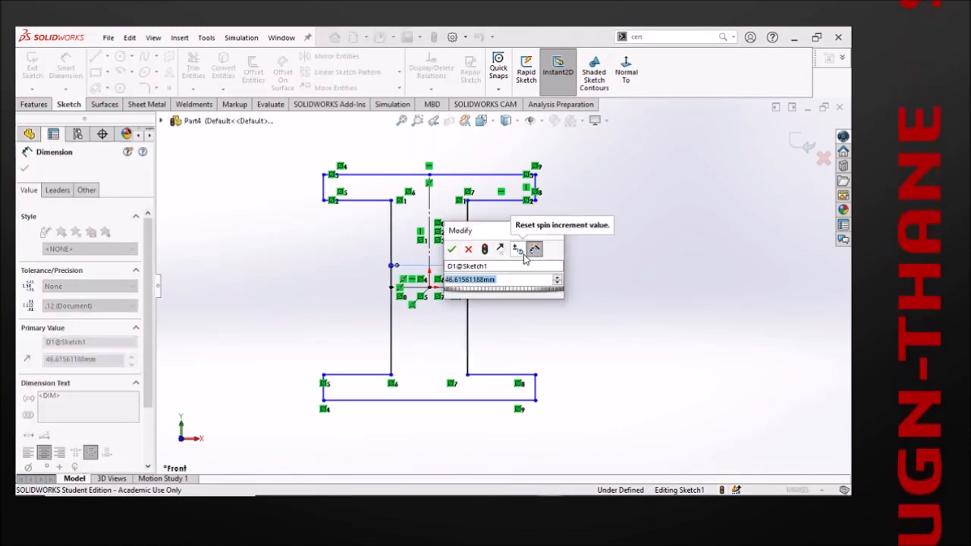
- Link the web thickness dimension to a new global variable named web and set it to 30 mm
{"action": "type", "text": "="}
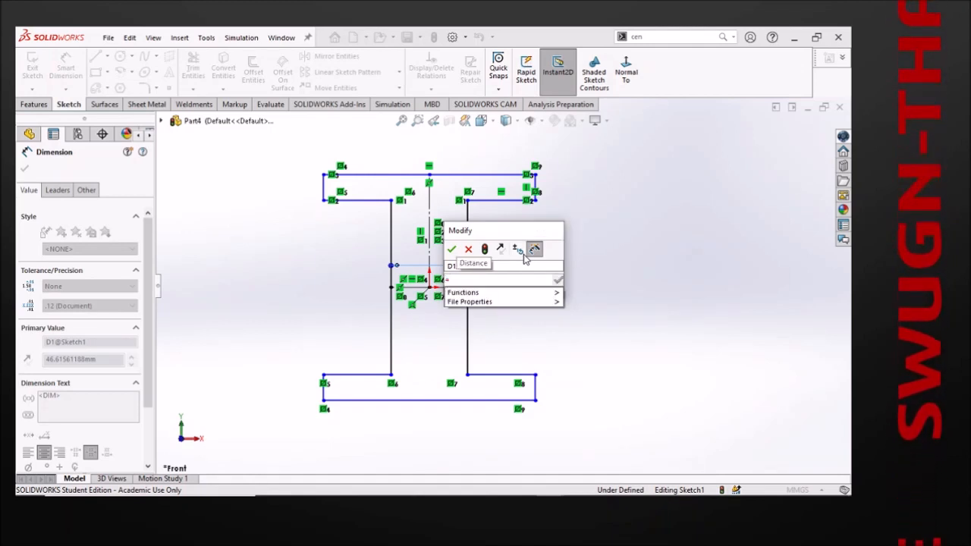
{"action": "type", "text": "web"}
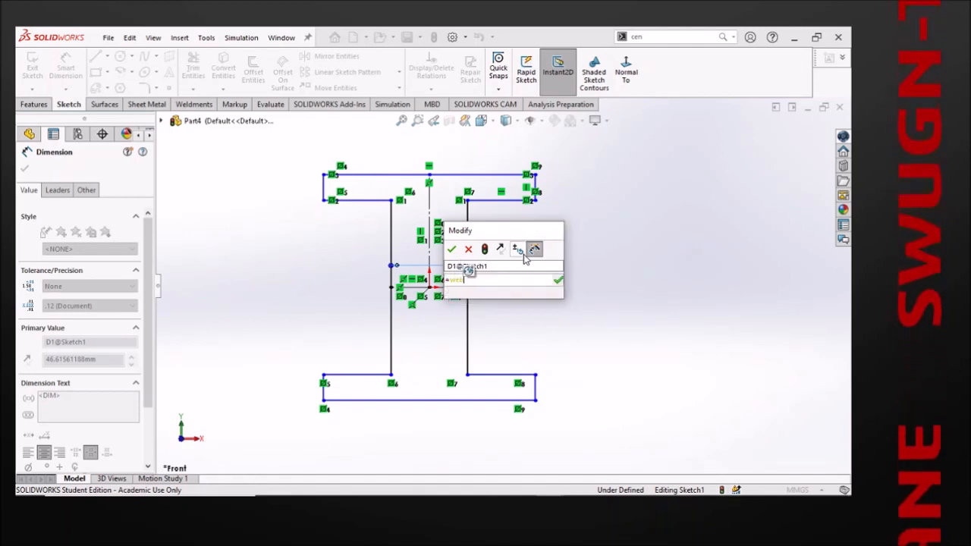
{"action": "key", "text": "Return"}
{"action": "key", "text": "Return"}
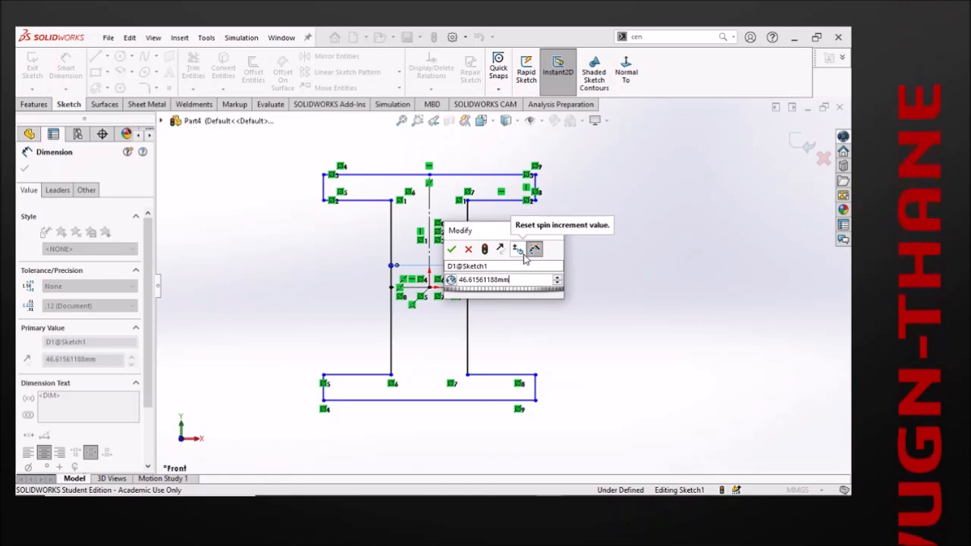
{"action": "key", "text": "ctrl+a"}
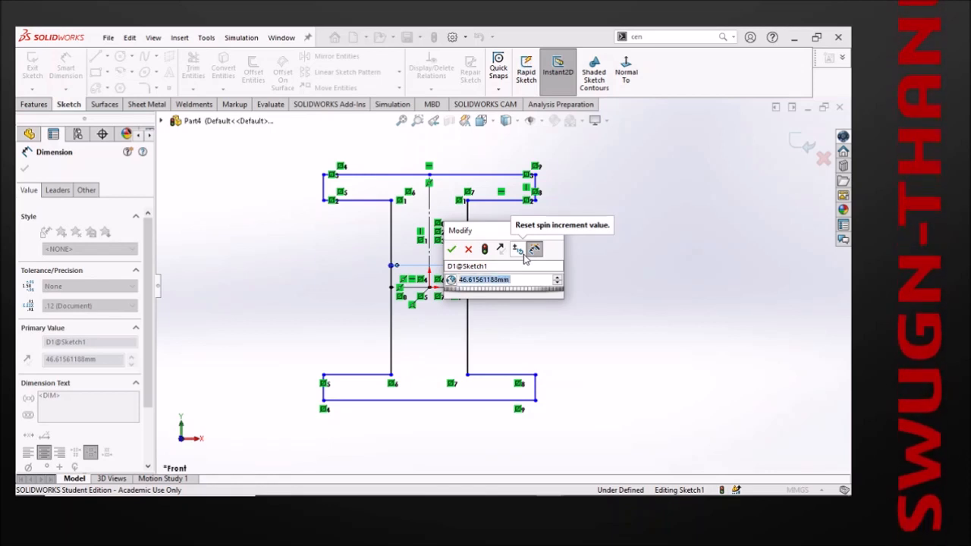
{"action": "type", "text": "30"}
{"action": "key", "text": "Return"}
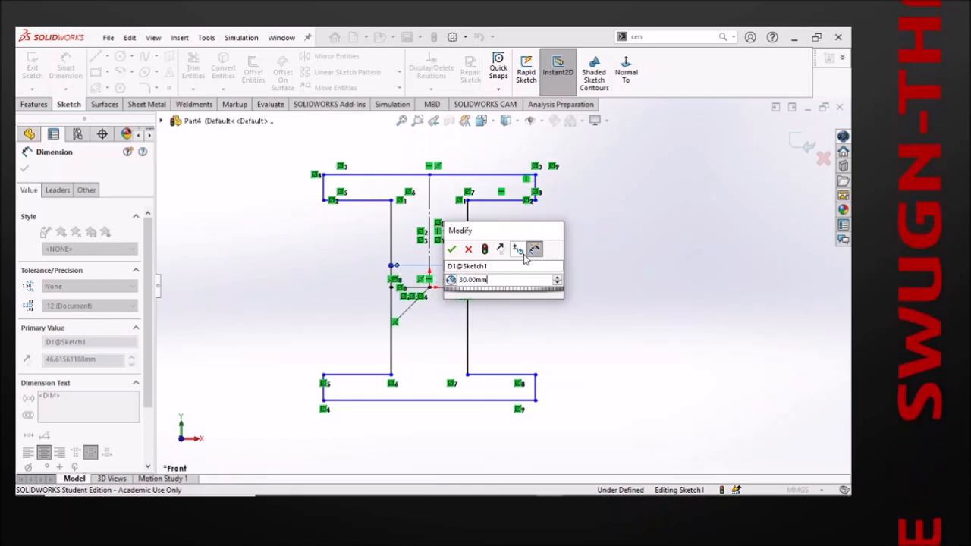
{"action": "left_click", "coordinate": [451, 251]}
- Dimension the upper flange's thickness and link it to a new global variable named flang, set to 20 mm
{"action": "right_click_drag", "start_coordinate": [609, 253], "coordinate": [579, 155]}
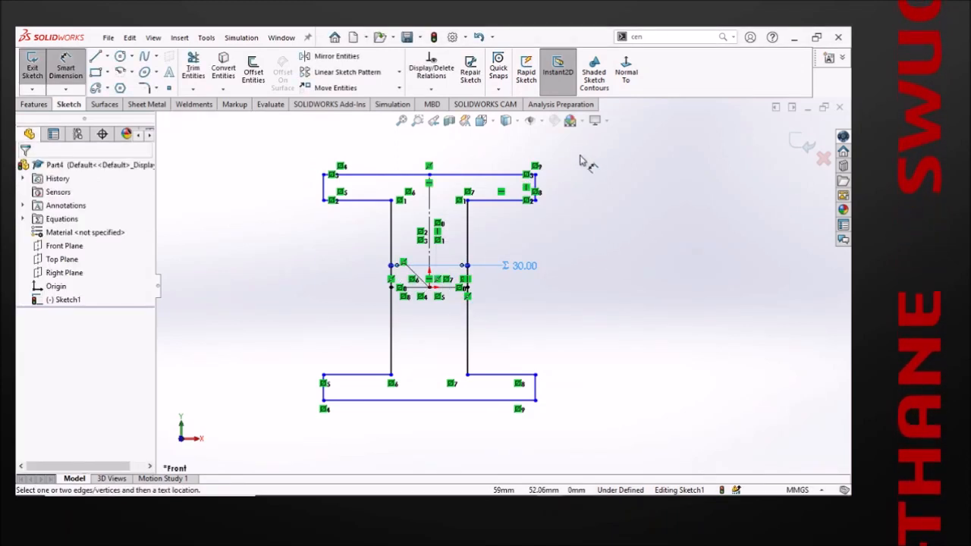
{"action": "left_click", "coordinate": [536, 186]}
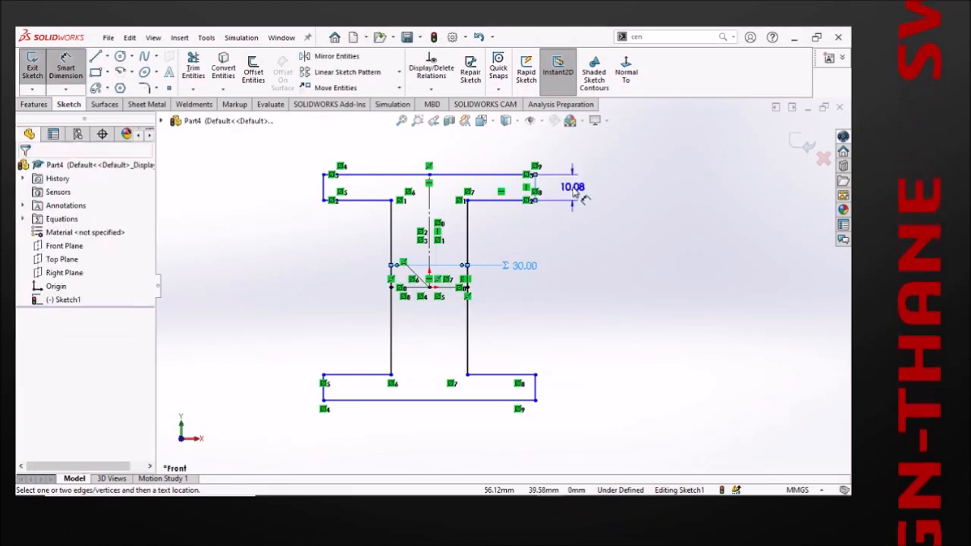
{"action": "left_click", "coordinate": [580, 194]}
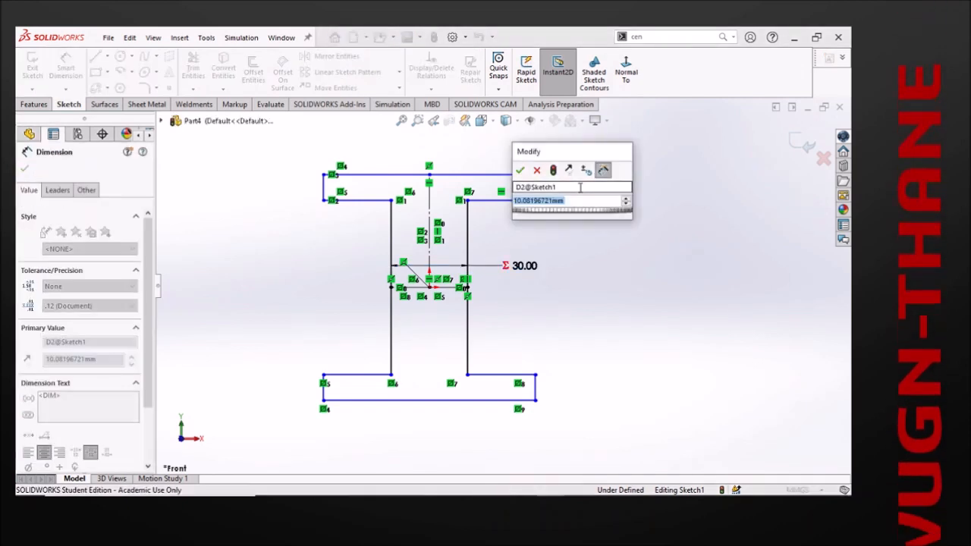
{"action": "type", "text": "=ft"}
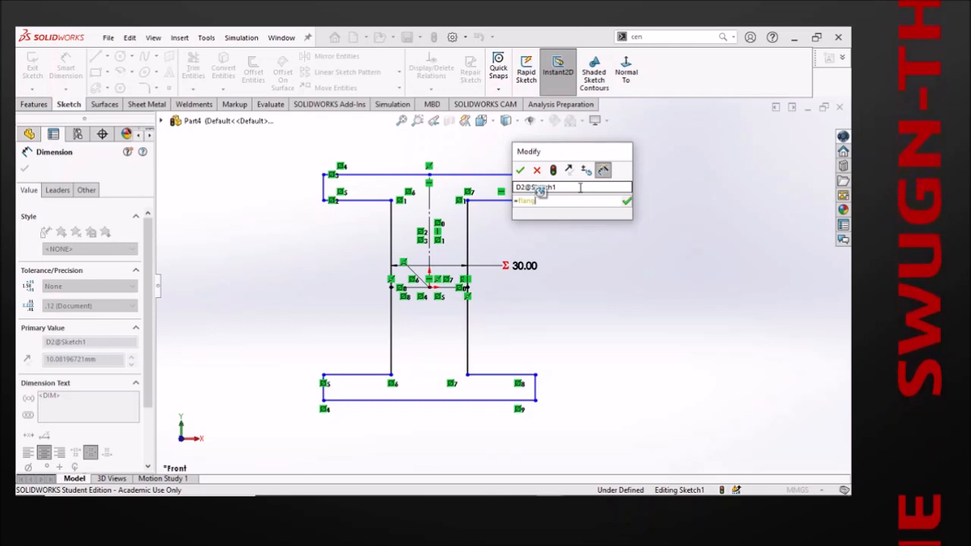
{"action": "type", "text": "ang"}
{"action": "key", "text": "Return"}
{"action": "key", "text": "Return"}
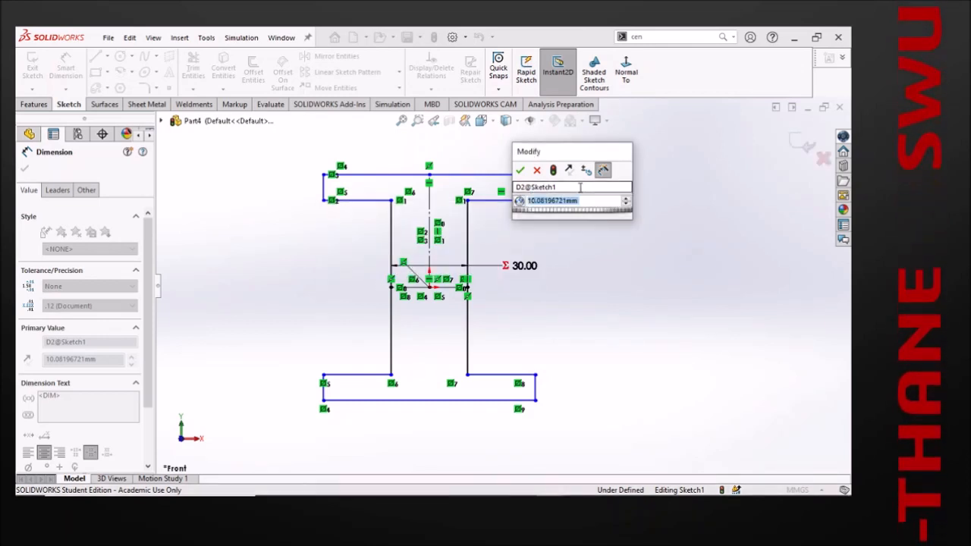
{"action": "type", "text": "20"}
{"action": "key", "text": "Return"}
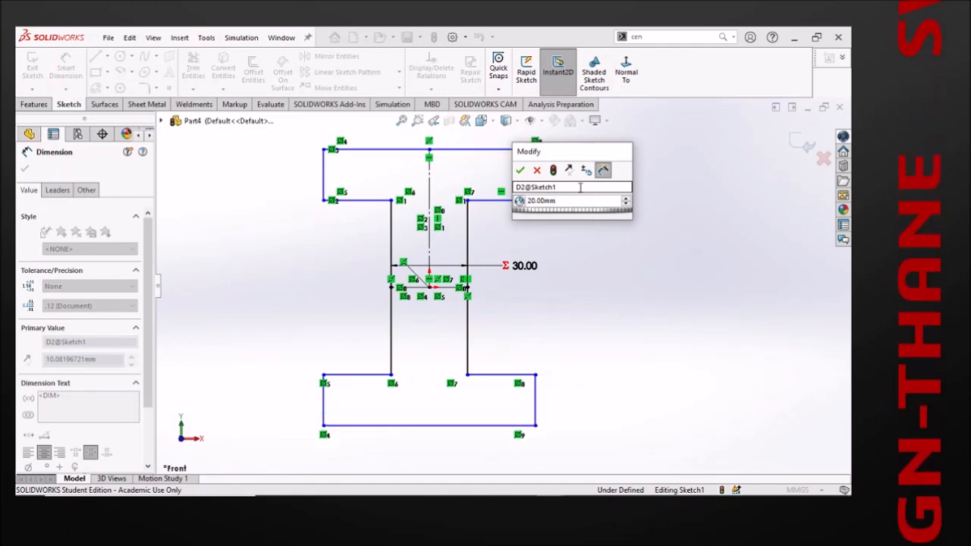
{"action": "left_click", "coordinate": [520, 169]}
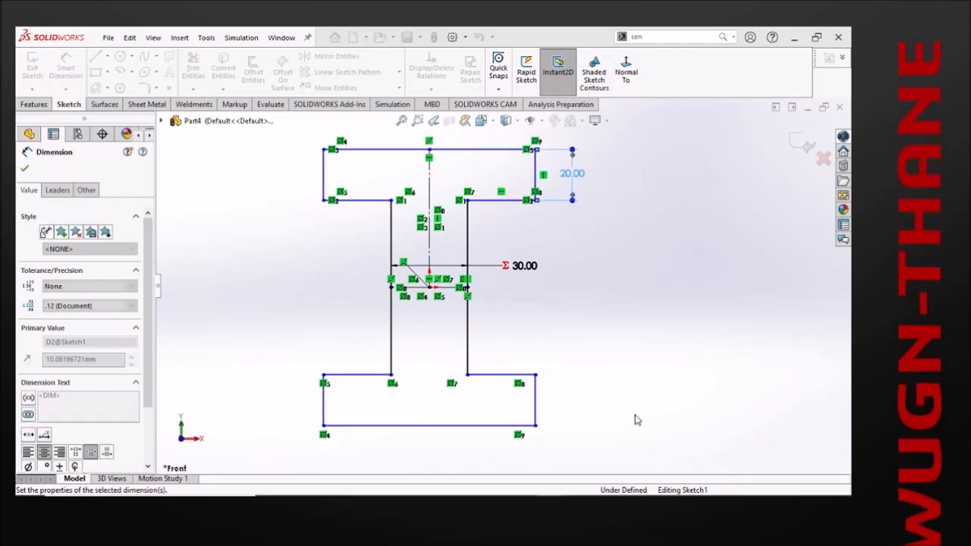
- Dimension the I-section's overall height and link it to a new global variable named height, set to 100 mm
{"action": "left_click", "coordinate": [488, 426]}
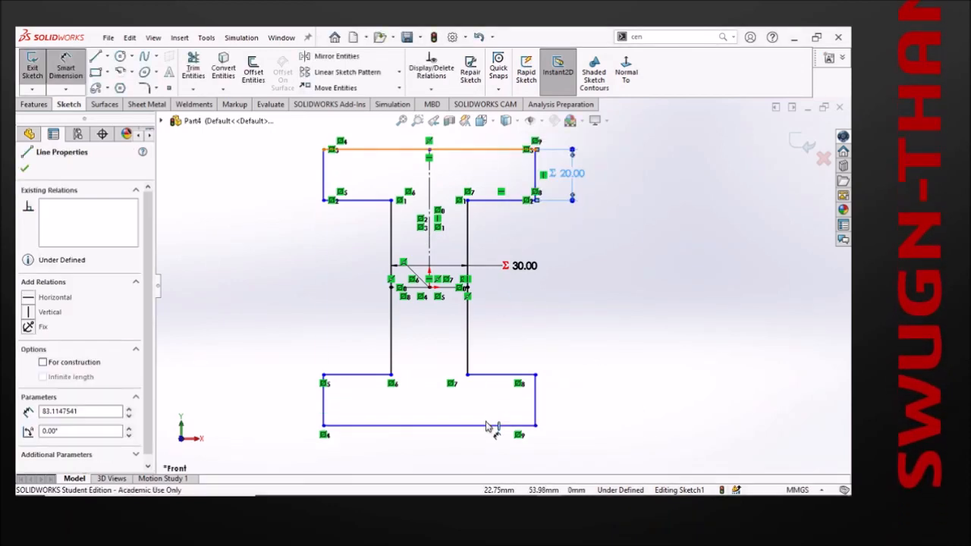
{"action": "left_click", "coordinate": [639, 354]}
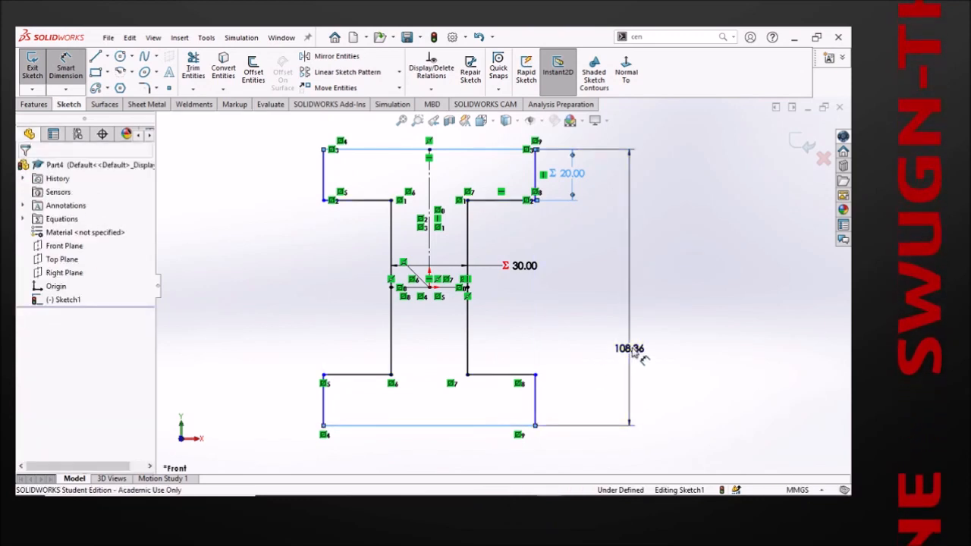
{"action": "type", "text": "=h"}
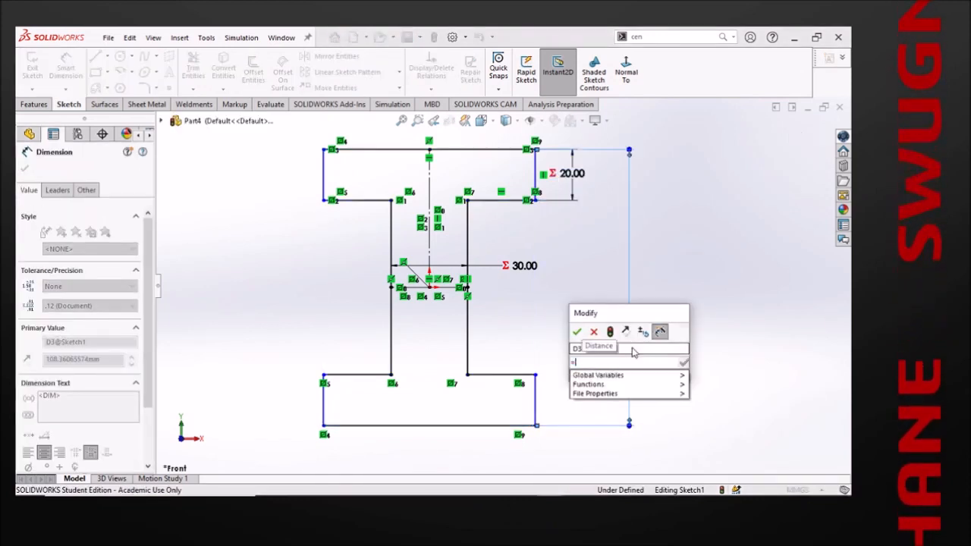
{"action": "type", "text": "tight"}
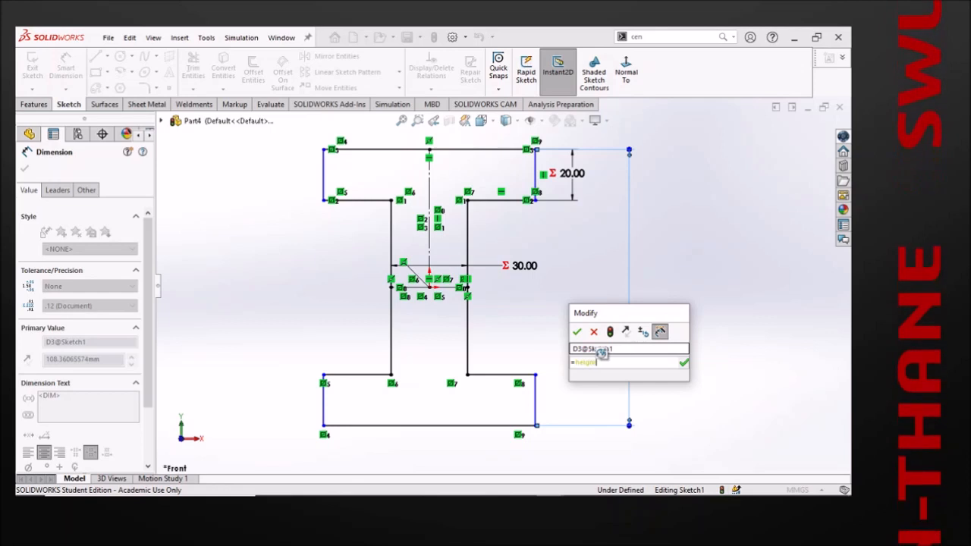
{"action": "key", "text": "Return"}
{"action": "key", "text": "Return"}
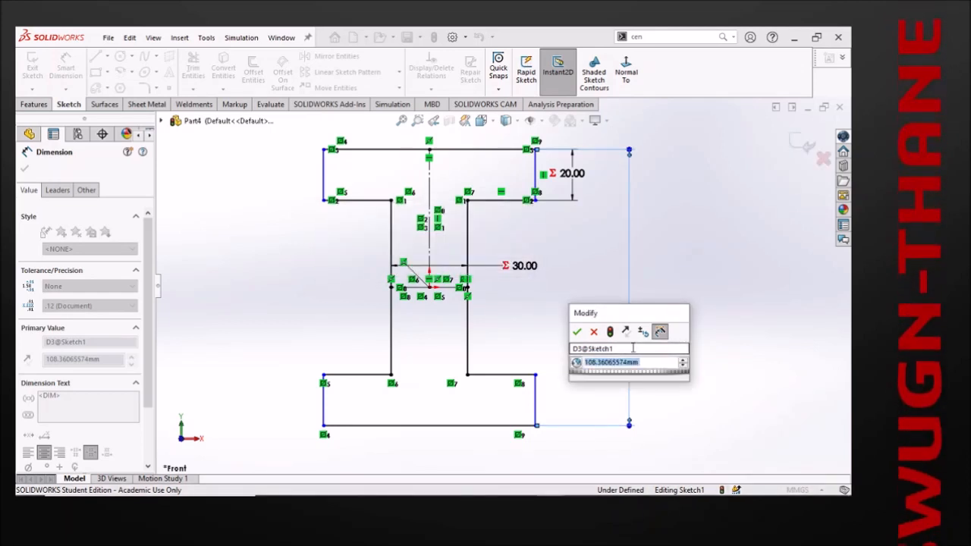
{"action": "type", "text": "100"}
{"action": "key", "text": "Return"}
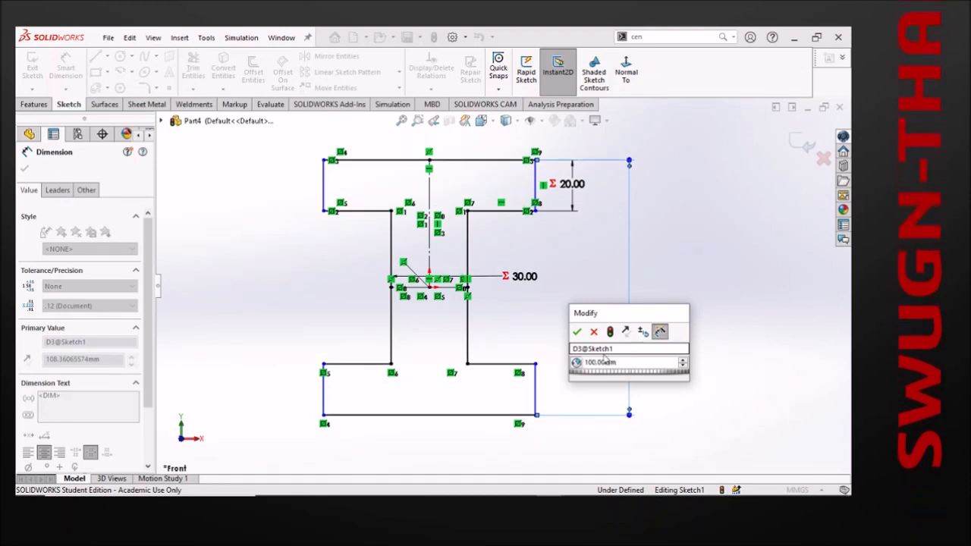
{"action": "left_click", "coordinate": [576, 332]}
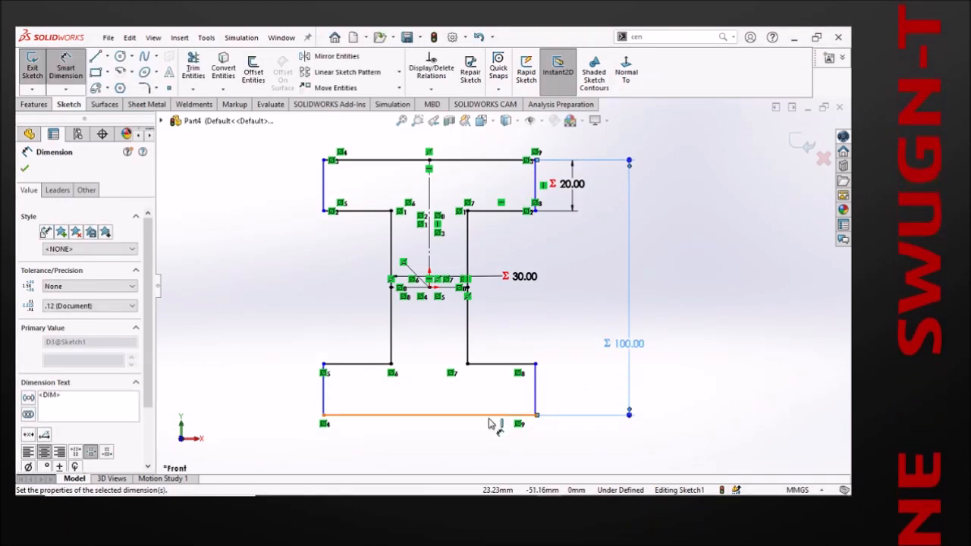
- Dimension the bottom edge of the I-section and link it to a new global variable named width, set to 70 mm
{"action": "left_click", "coordinate": [491, 424]}
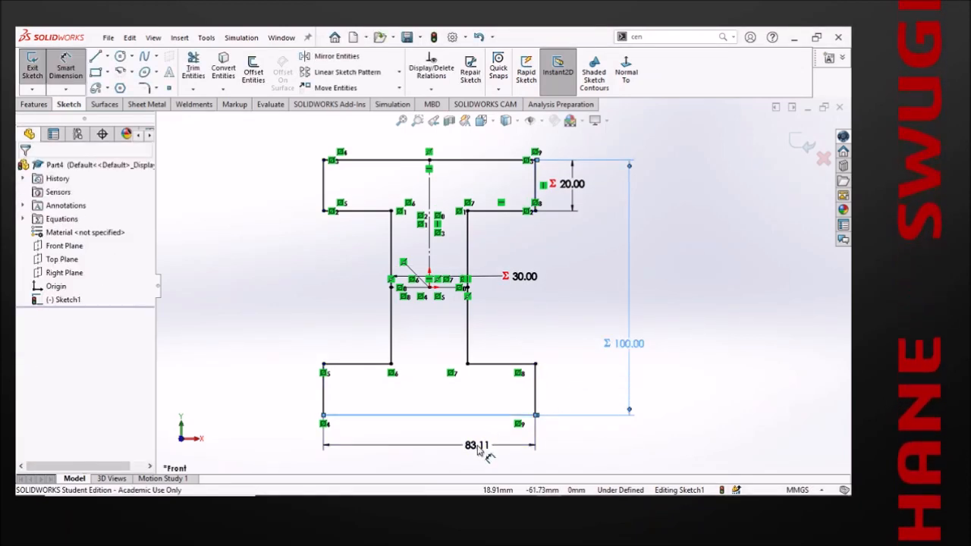
{"action": "left_click", "coordinate": [488, 453]}
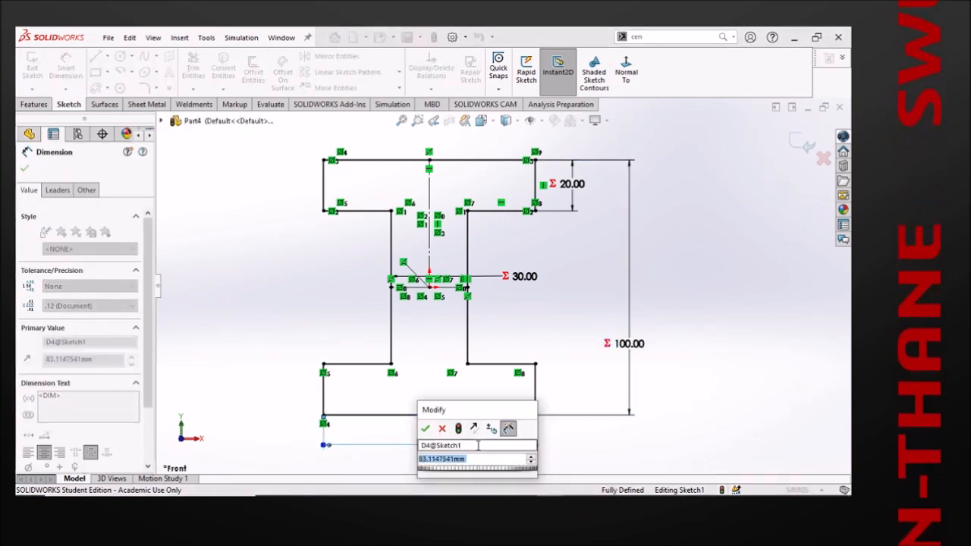
{"action": "type", "text": "=width"}
{"action": "key", "text": "Return"}
{"action": "key", "text": "Return"}
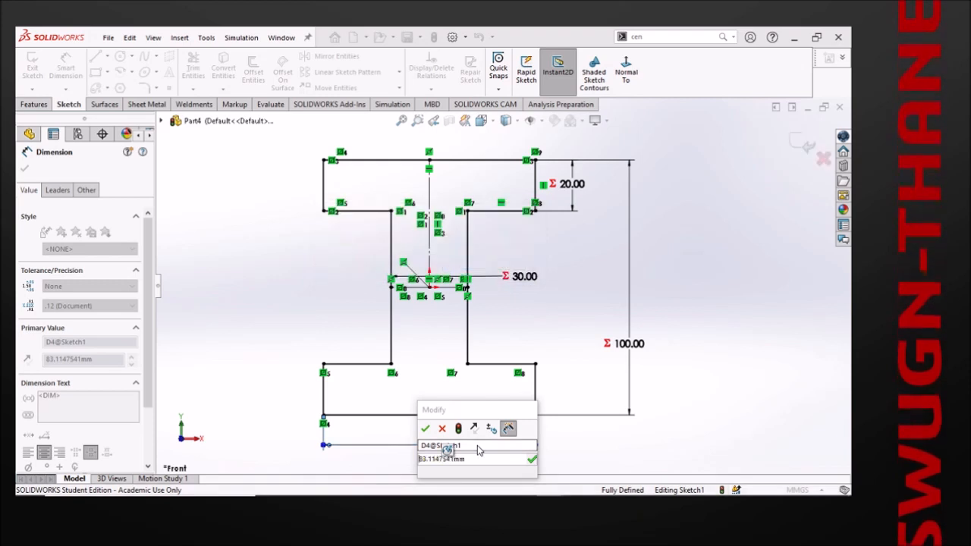
{"action": "key", "text": "ctrl+a"}
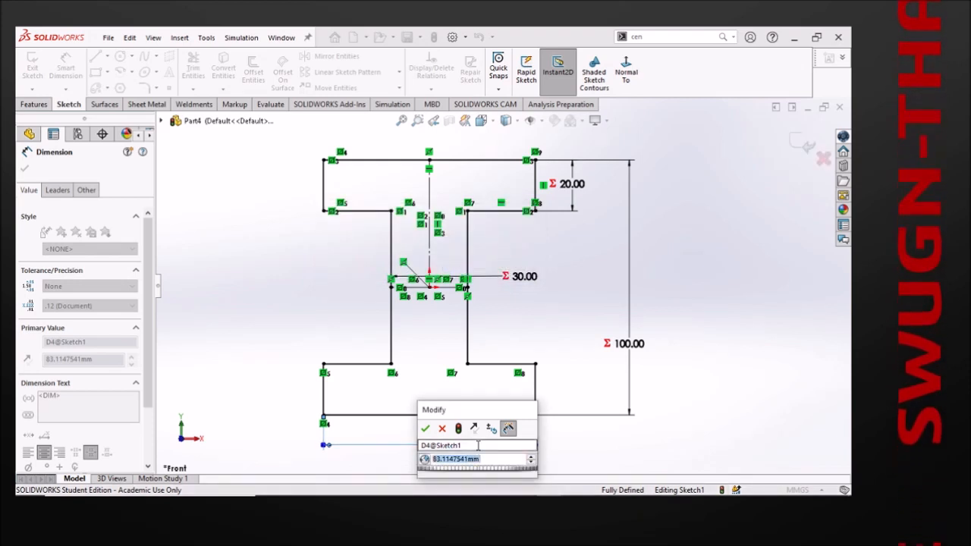
{"action": "type", "text": "70"}
{"action": "key", "text": "Return"}
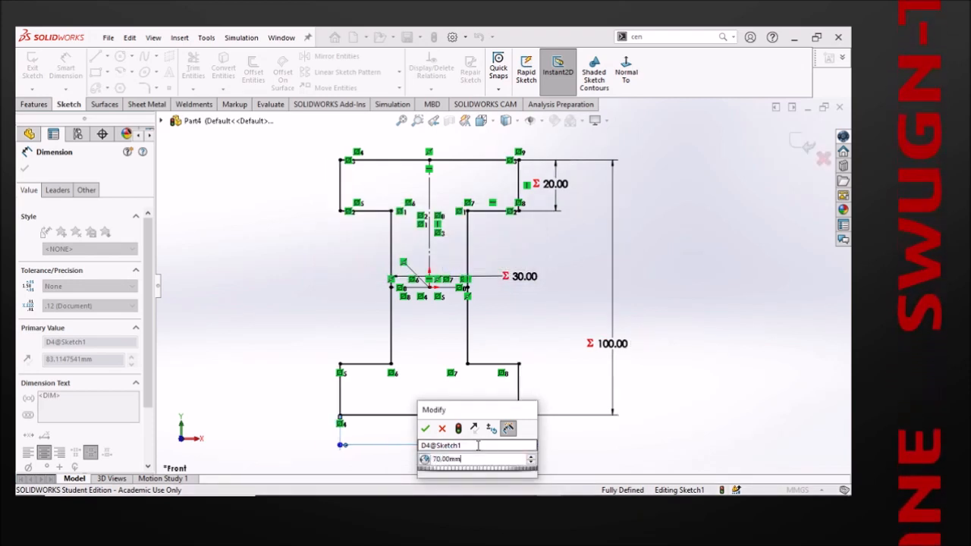
{"action": "left_click", "coordinate": [427, 428]}
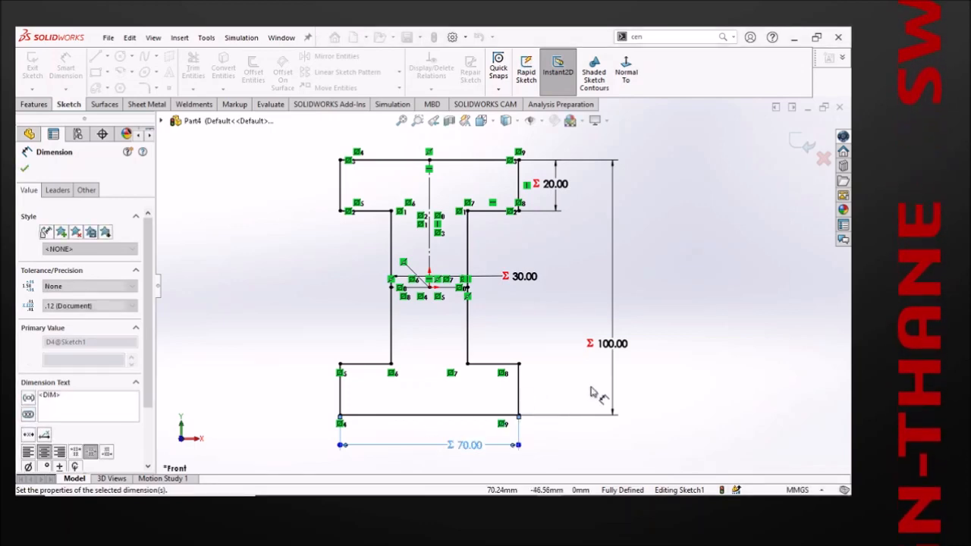
- Extrude the I-section sketch 10 mm with the Mid Plane end condition
{"action": "key", "text": "f"}
{"action": "left_click", "coordinate": [668, 358]}
{"action": "left_click", "coordinate": [34, 104]}
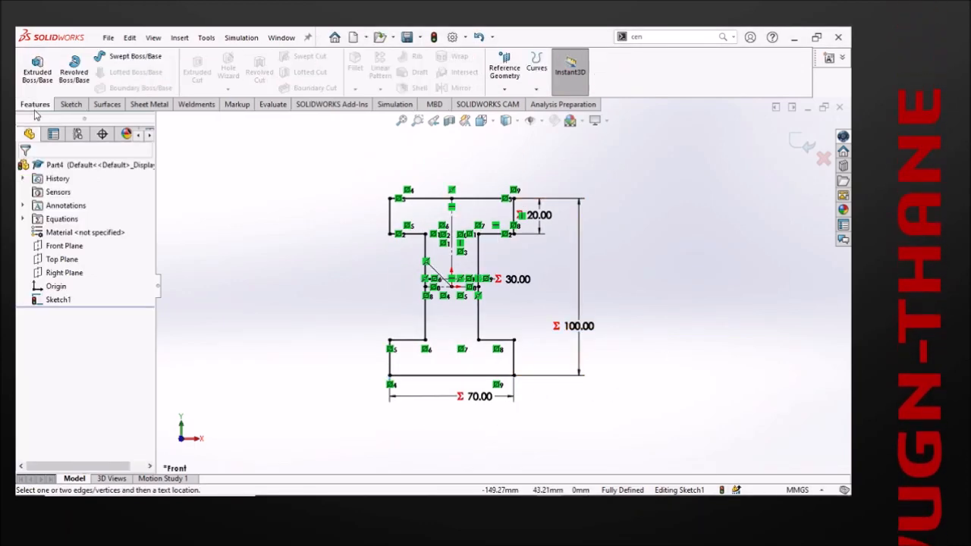
{"action": "left_click", "coordinate": [38, 72]}
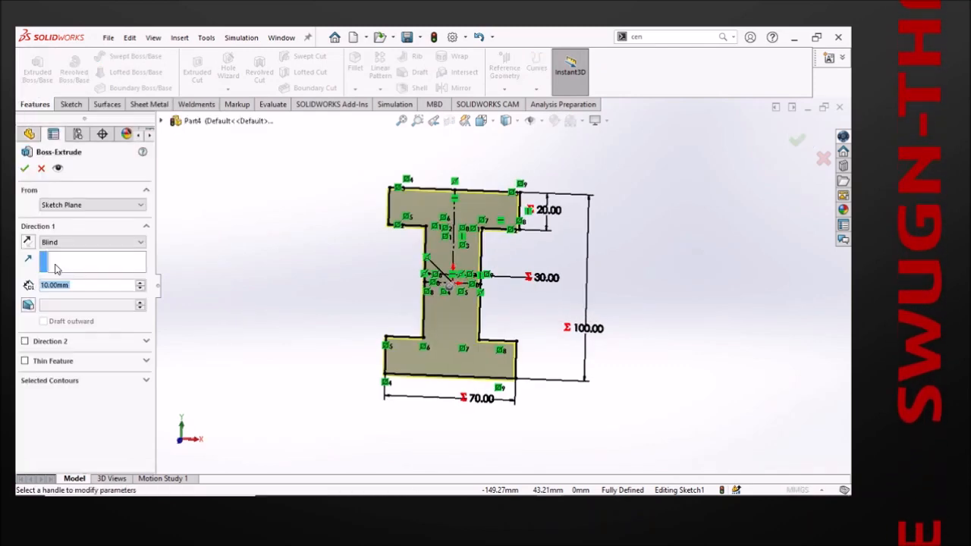
{"action": "left_click", "coordinate": [83, 242]}
{"action": "left_click", "coordinate": [67, 292]}
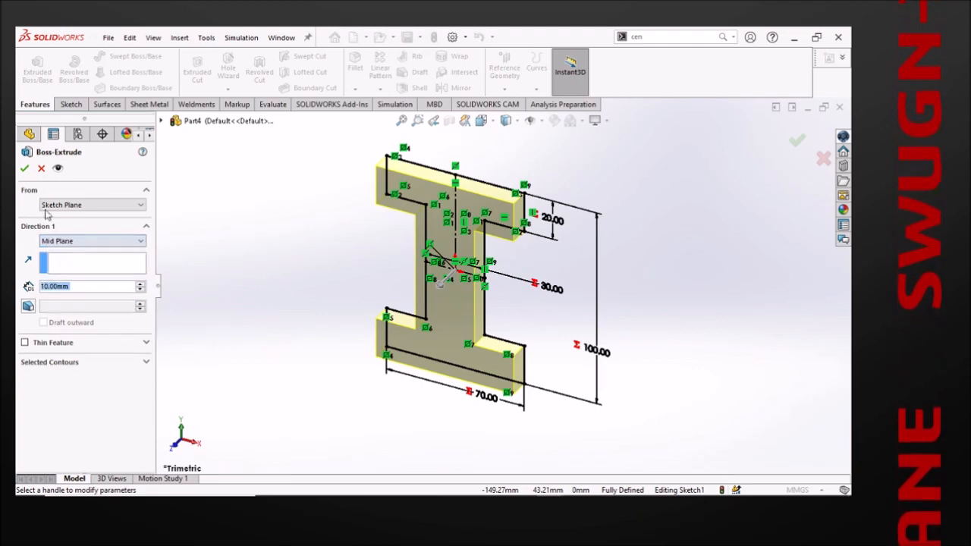
{"action": "left_click", "coordinate": [25, 168]}
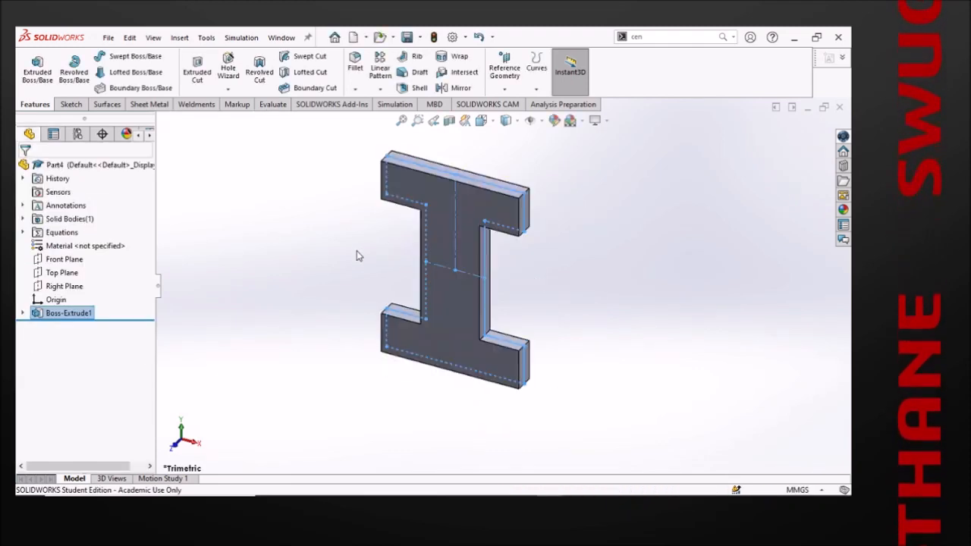
- Examine the section properties of the I-section's front face, including its area, centroid and moments of inertia
{"action": "mouse_move", "coordinate": [546, 275]}
{"action": "middle_mouse_down"}
{"action": "mouse_move", "coordinate": [615, 232]}
{"action": "mouse_move", "coordinate": [513, 264]}
{"action": "middle_mouse_up"}
{"action": "left_click", "coordinate": [513, 264]}
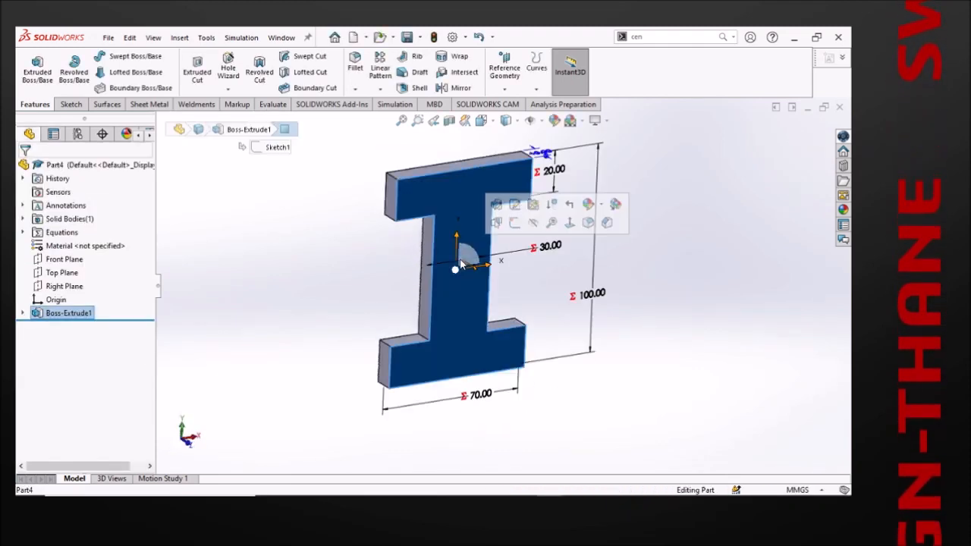
{"action": "left_click", "coordinate": [687, 326]}
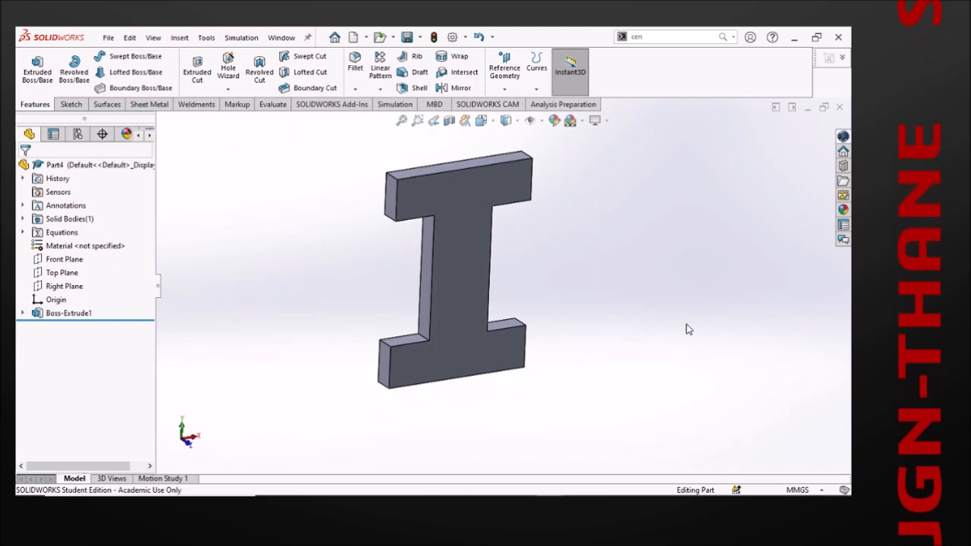
{"action": "left_click", "coordinate": [474, 323]}
{"action": "left_click", "coordinate": [271, 105]}
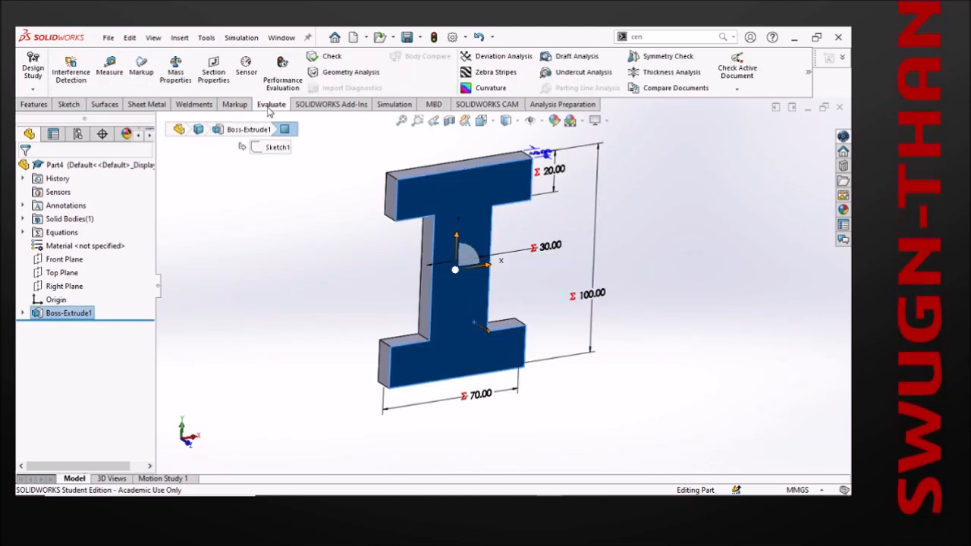
{"action": "left_click", "coordinate": [213, 73]}
{"action": "left_click_drag", "start_coordinate": [552, 76], "coordinate": [625, 74]}
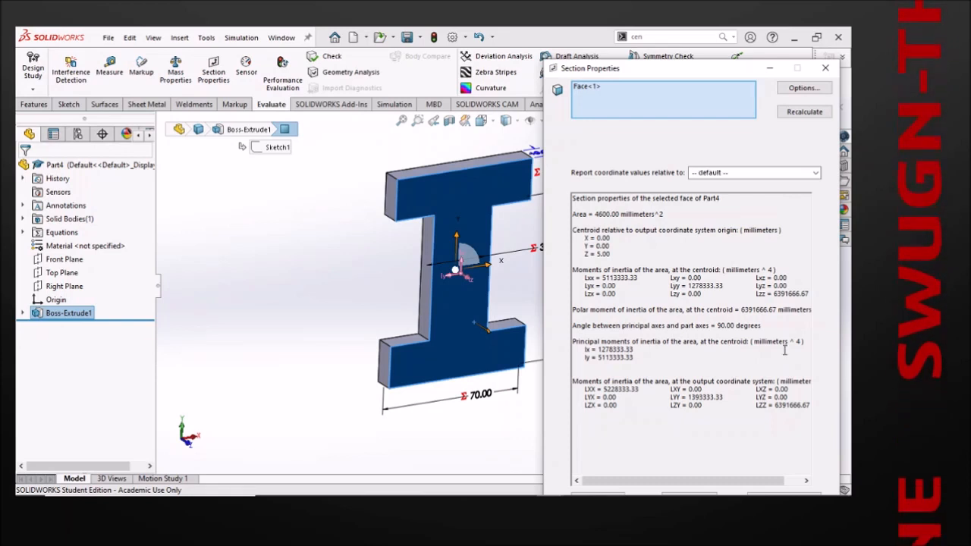
{"action": "left_click", "coordinate": [825, 67]}
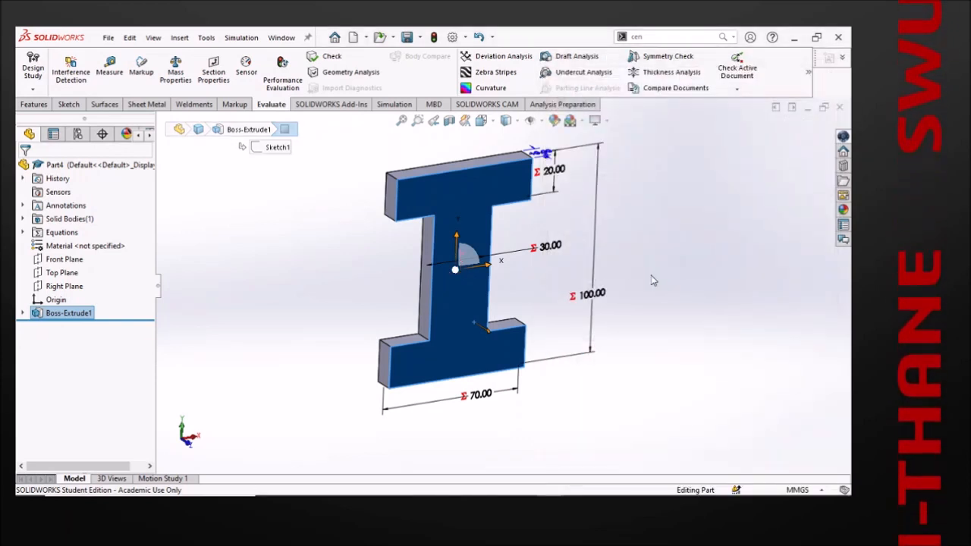
- Set the global variable web to 40 in the part's equations
{"action": "middle_click_drag", "start_coordinate": [653, 280], "coordinate": [629, 261]}
{"action": "left_click", "coordinate": [683, 268]}
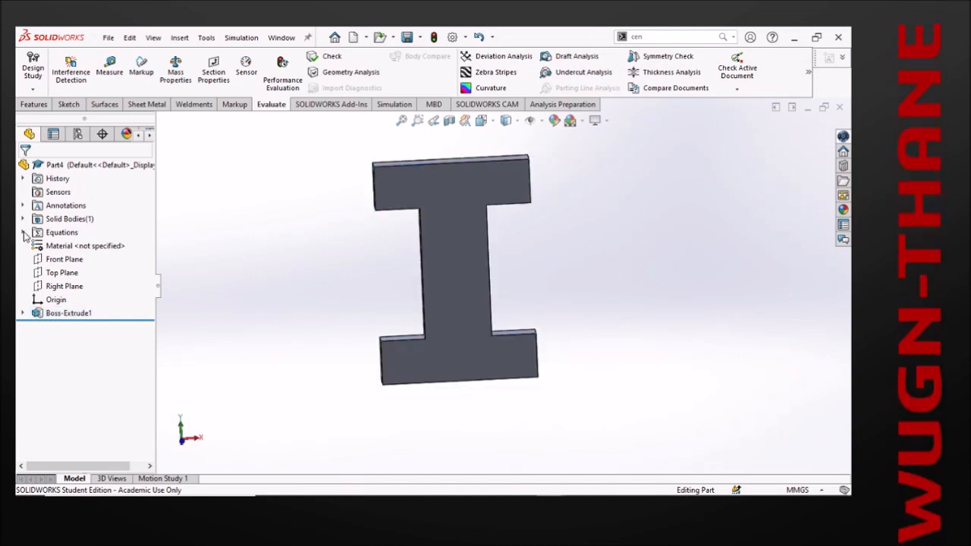
{"action": "right_click", "coordinate": [62, 232]}
{"action": "left_click", "coordinate": [98, 236]}
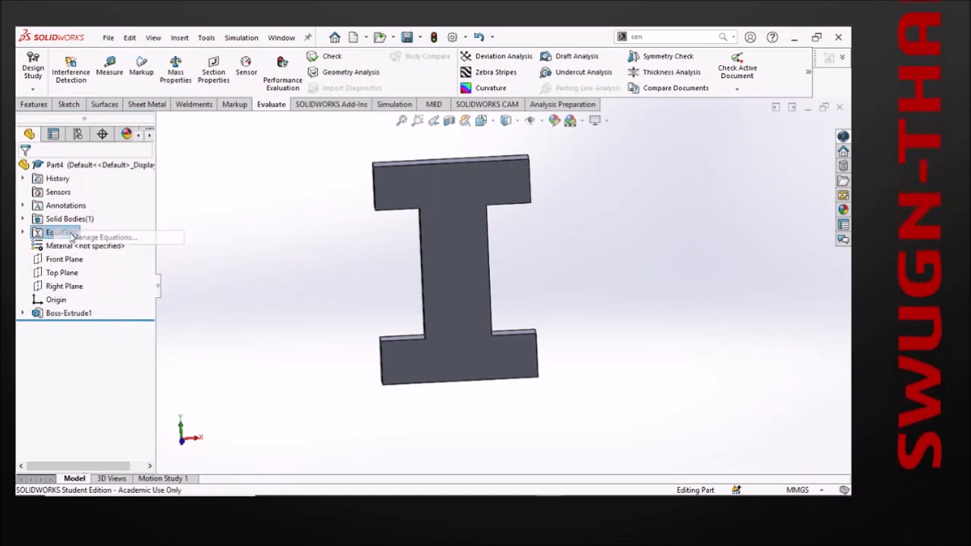
{"action": "left_click", "coordinate": [521, 186]}
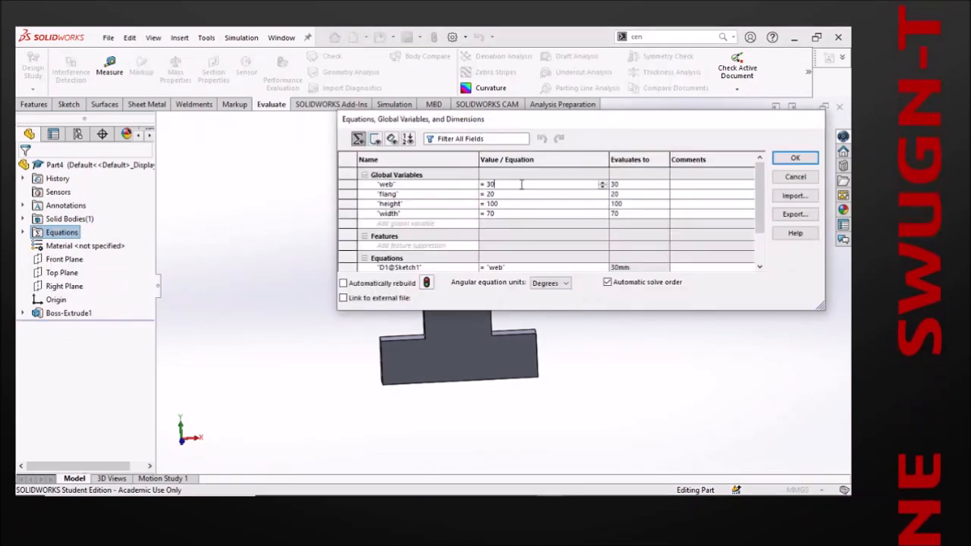
{"action": "key", "text": "BackSpace"}
{"action": "key", "text": "BackSpace"}
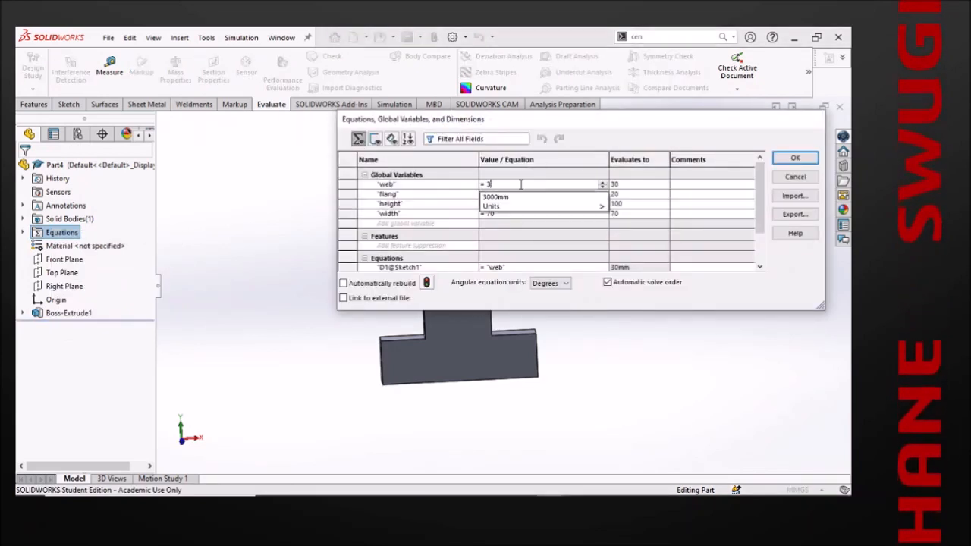
{"action": "type", "text": "40"}
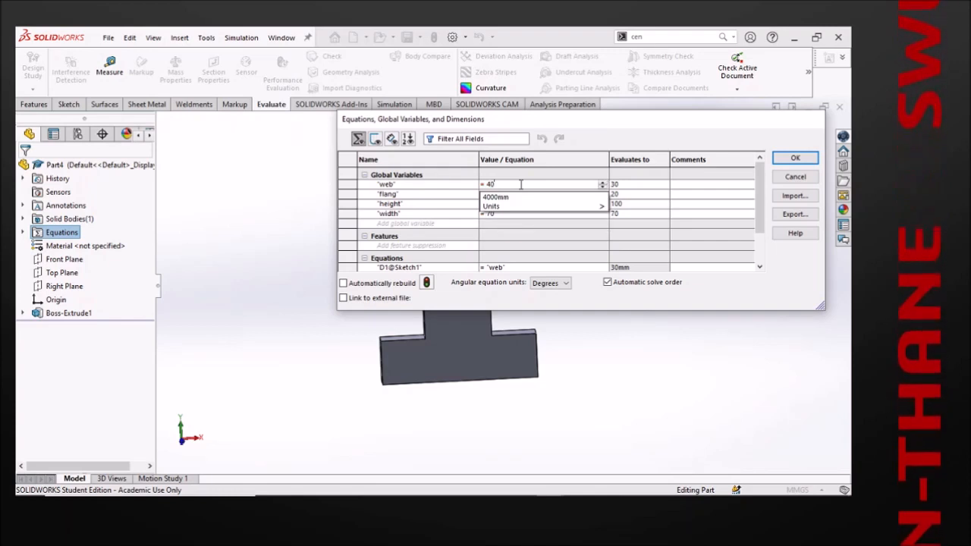
{"action": "key", "text": "Return"}
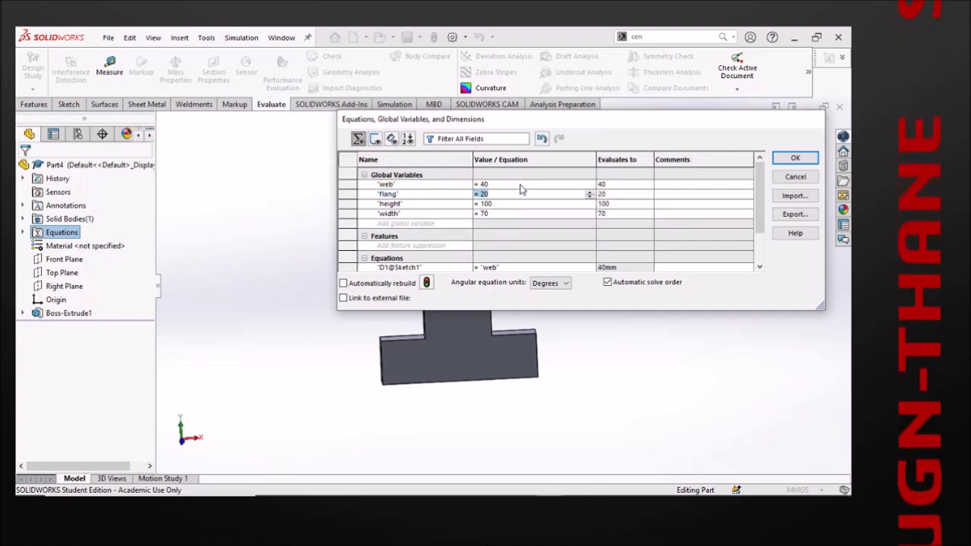
- Set the global variables flang to 30 and height to 120 in the part's equations
{"action": "key", "text": "BackSpace"}
{"action": "key", "text": "BackSpace"}
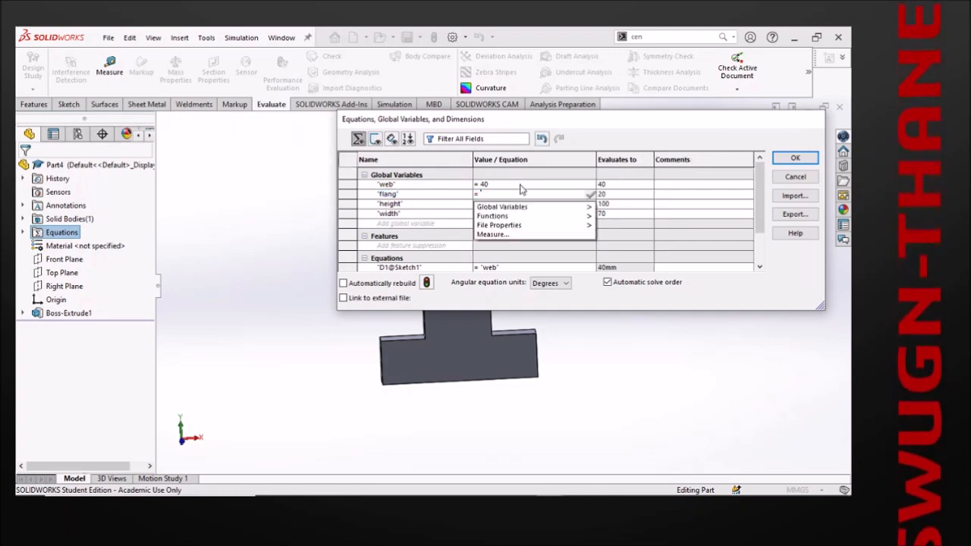
{"action": "type", "text": "30"}
{"action": "key", "text": "Return"}
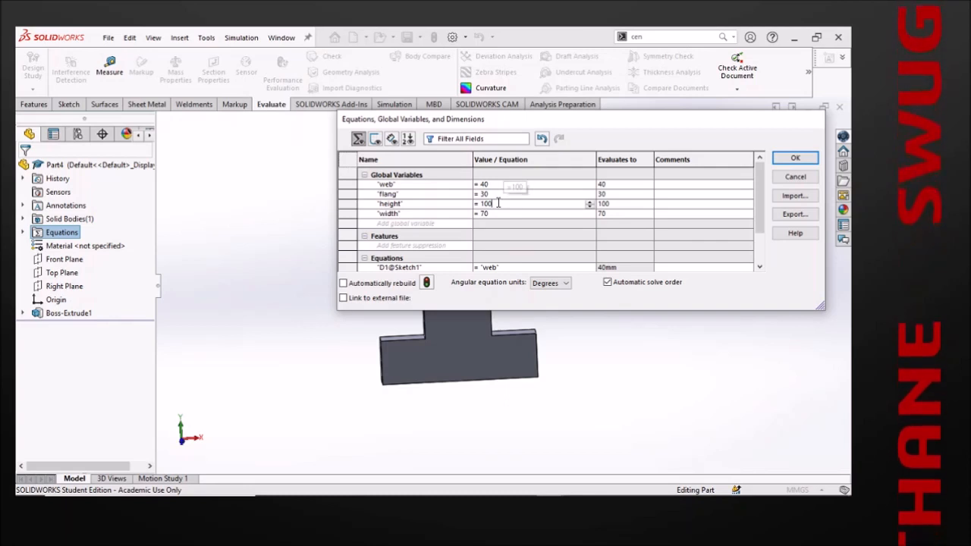
{"action": "key", "text": "BackSpace"}
{"action": "key", "text": "BackSpace"}
{"action": "type", "text": "120"}
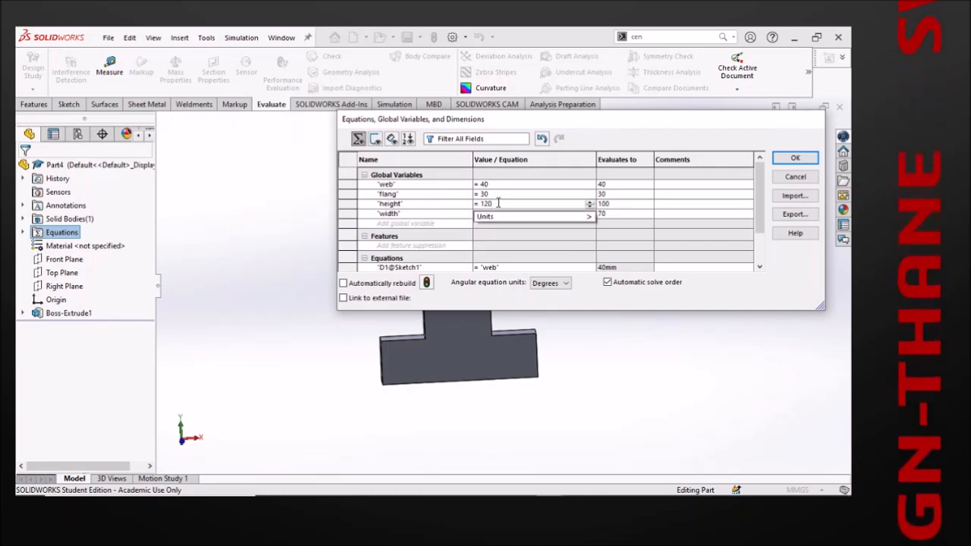
{"action": "key", "text": "Return"}
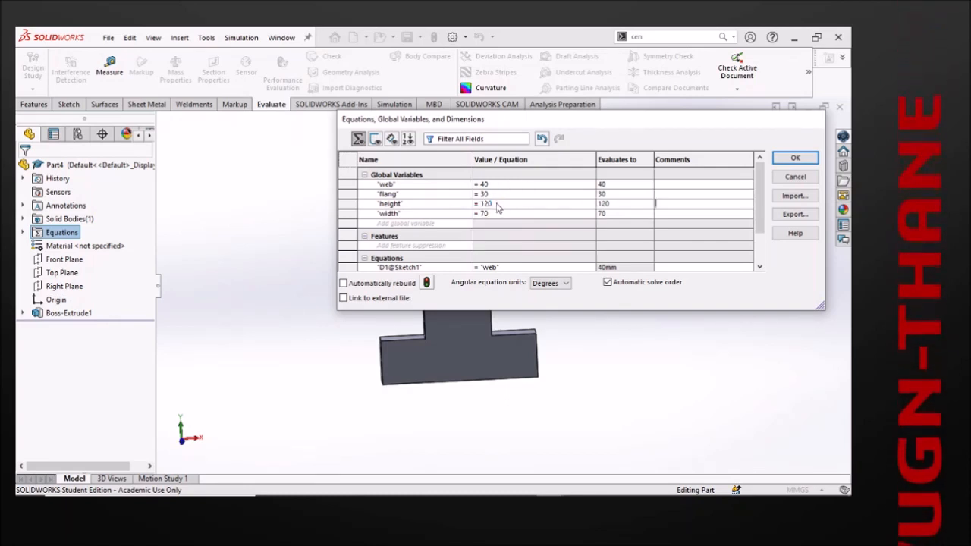
- Set the global variable width to 80 and apply the equation changes to the part
{"action": "key", "text": "BackSpace"}
{"action": "key", "text": "BackSpace"}
{"action": "type", "text": "80"}
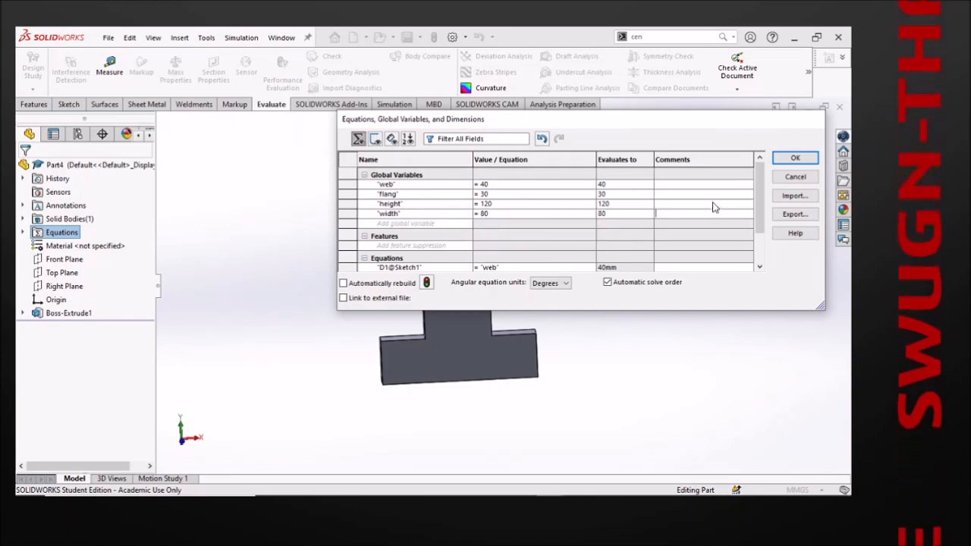
{"action": "left_click", "coordinate": [794, 159]}
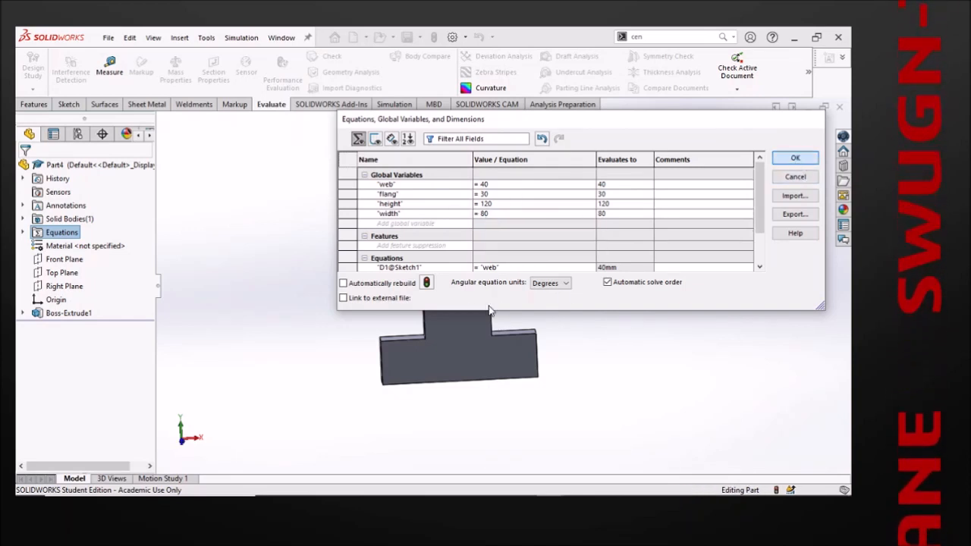
- Display the I-section extrusion's dimensions on the model to check its resized flange, web, height and width
{"action": "mouse_move", "coordinate": [486, 347]}
{"action": "middle_mouse_down"}
{"action": "mouse_move", "coordinate": [513, 402]}
{"action": "mouse_move", "coordinate": [500, 359]}
{"action": "middle_mouse_up"}
{"action": "scroll", "coordinate": [501, 359], "scroll_direction": "up", "scroll_amount": 3}
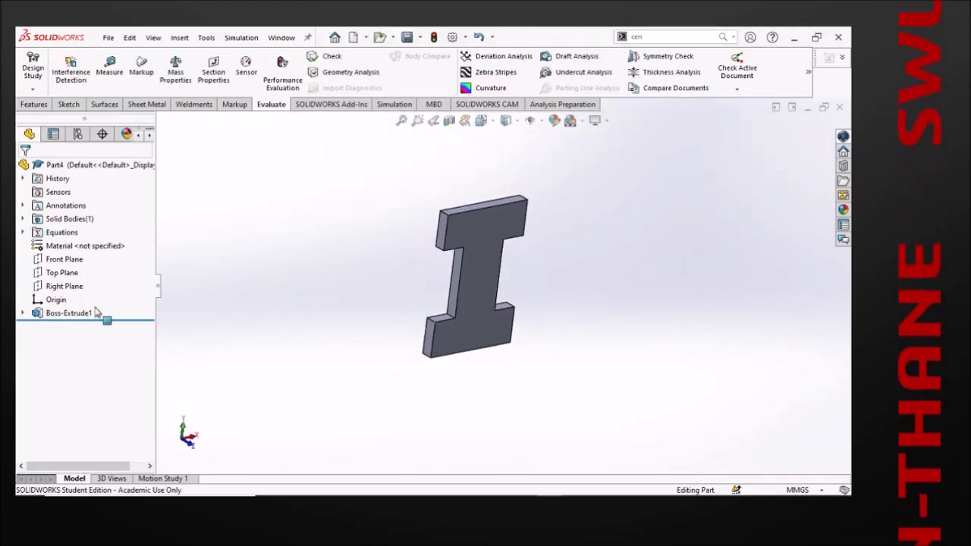
{"action": "left_click", "coordinate": [53, 313]}
{"action": "middle_click_drag", "start_coordinate": [474, 310], "coordinate": [425, 274]}
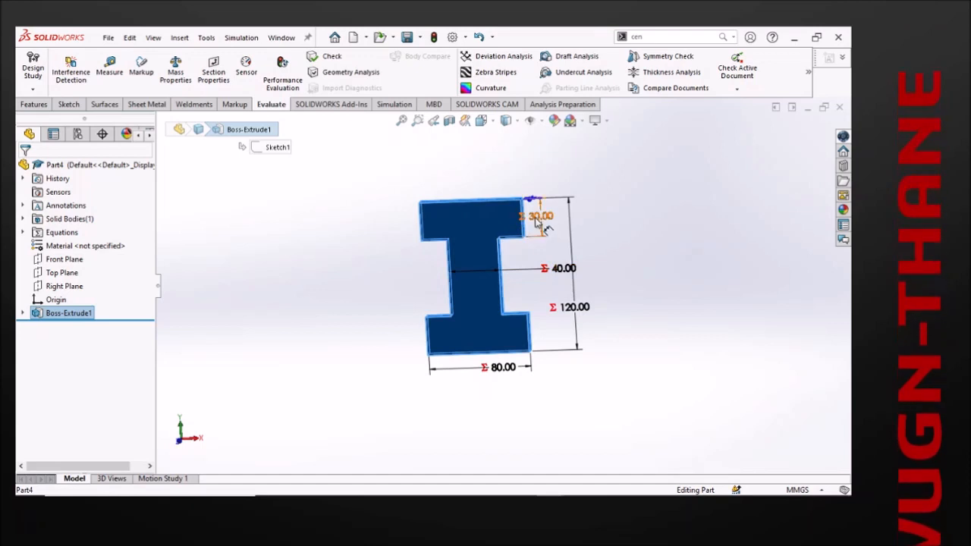
- Examine the section properties of the resized I-section's front face, especially the principal moments of inertia at the centroid
{"action": "left_click", "coordinate": [310, 340]}
{"action": "left_click", "coordinate": [472, 237]}
{"action": "middle_click_drag", "start_coordinate": [345, 269], "coordinate": [434, 279]}
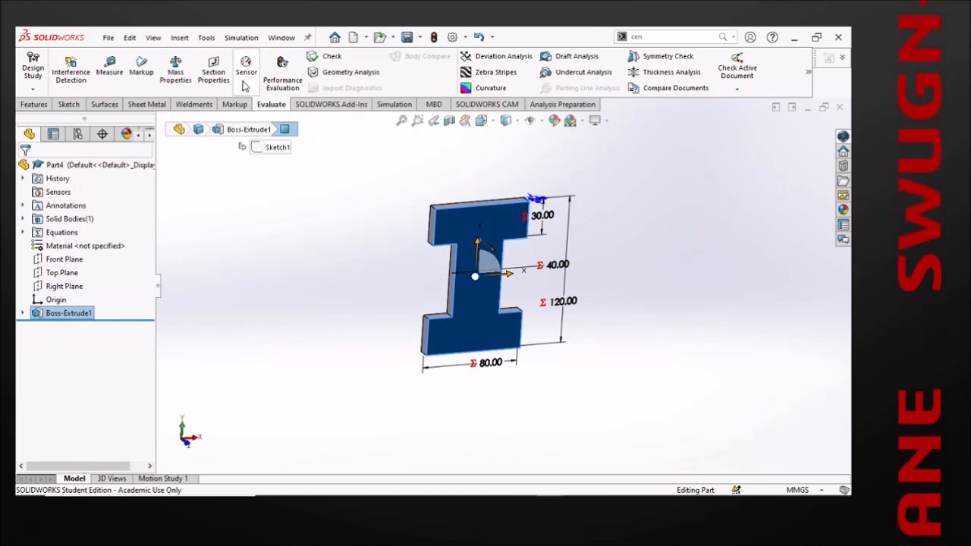
{"action": "left_click", "coordinate": [213, 72]}
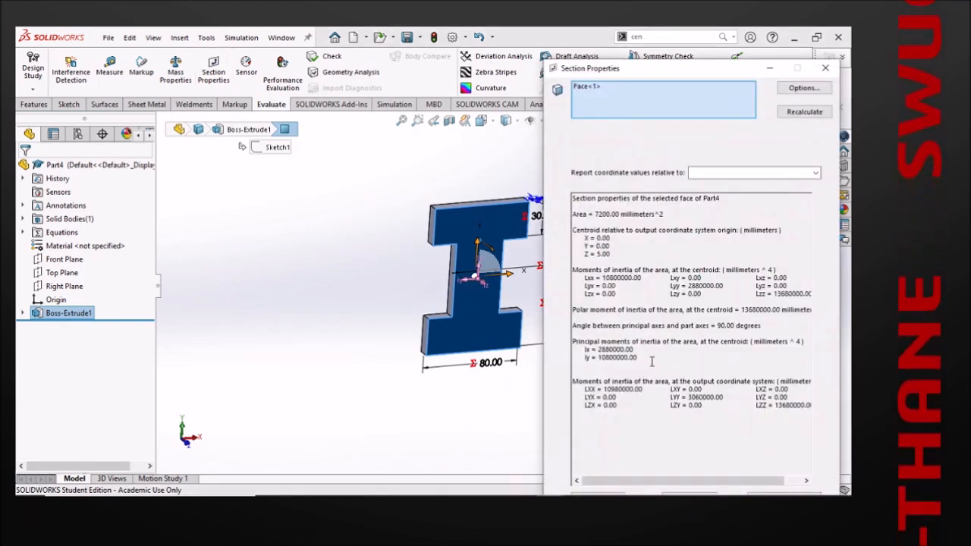
{"action": "left_click_drag", "start_coordinate": [637, 357], "coordinate": [585, 350]}
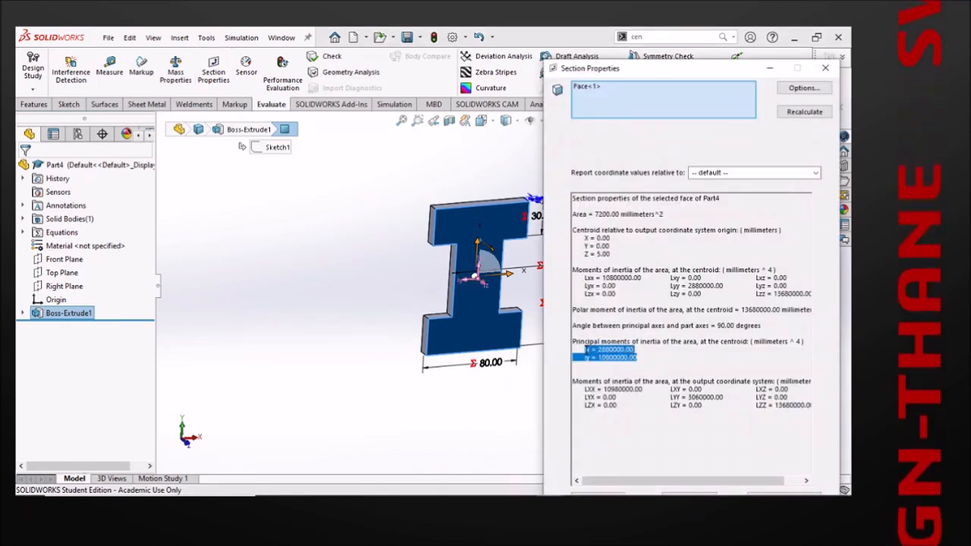
{"action": "left_click", "coordinate": [721, 369]}
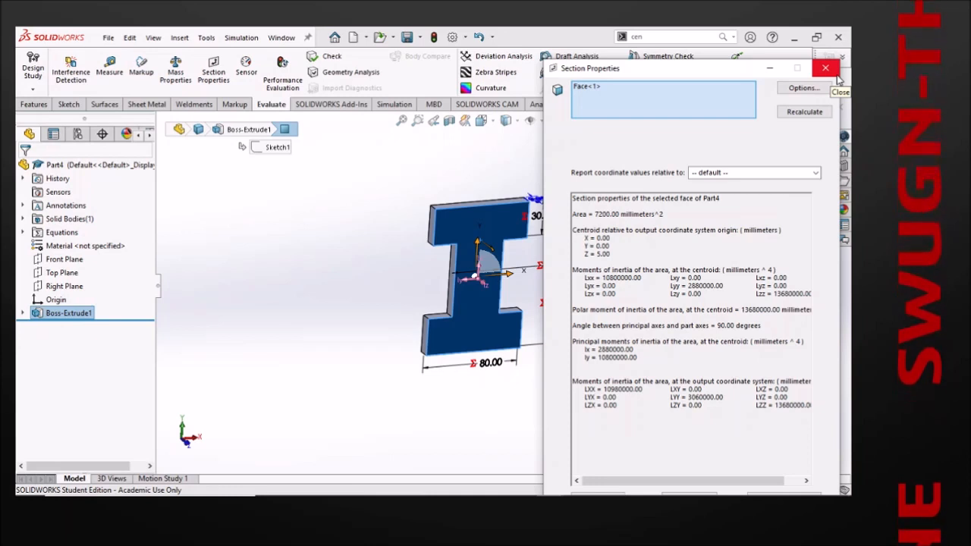
{"action": "left_click", "coordinate": [825, 68]}
{"action": "middle_click_drag", "start_coordinate": [747, 156], "coordinate": [732, 195]}
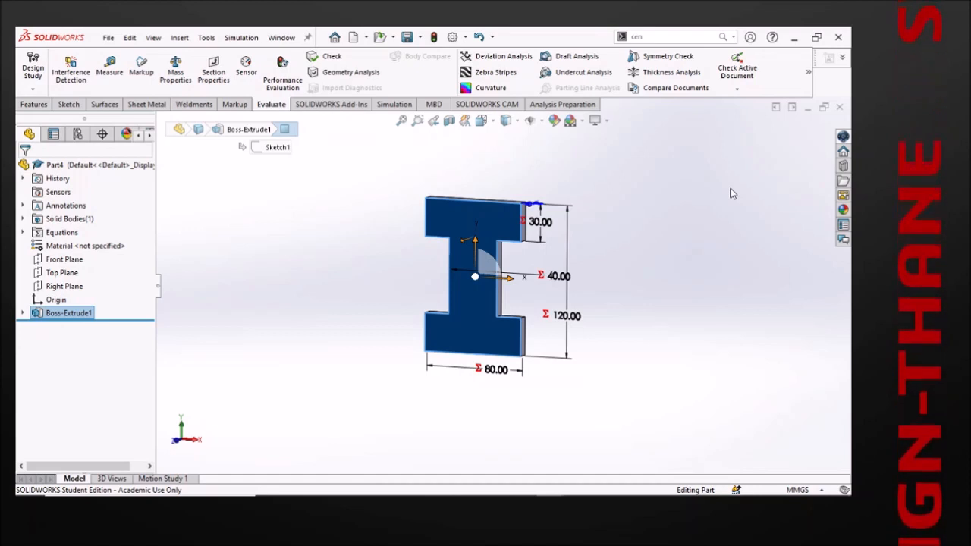
{"action": "left_click", "coordinate": [669, 310]}
{"action": "middle_click_drag", "start_coordinate": [689, 268], "coordinate": [665, 328]}
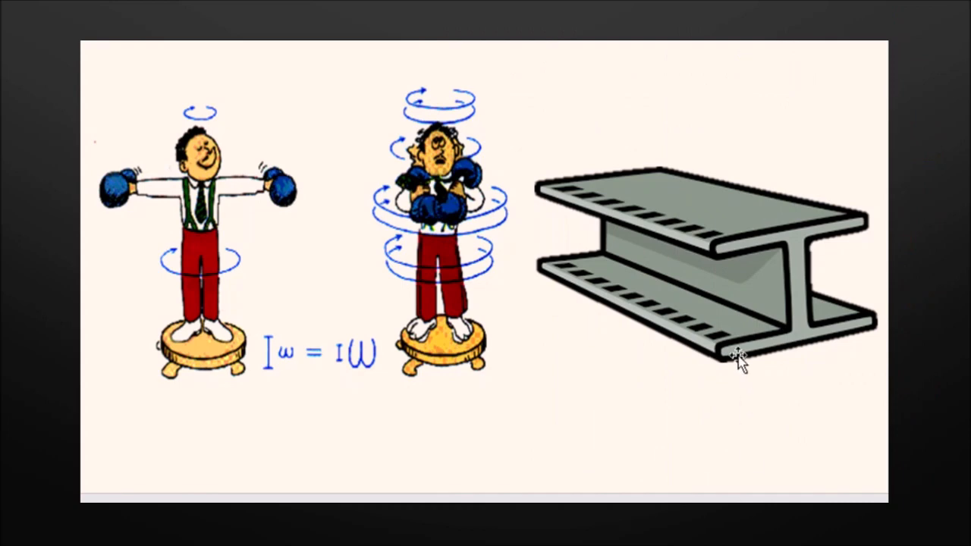
{"action": "scroll", "coordinate": [721, 360], "scroll_direction": "down", "scroll_amount": 1}
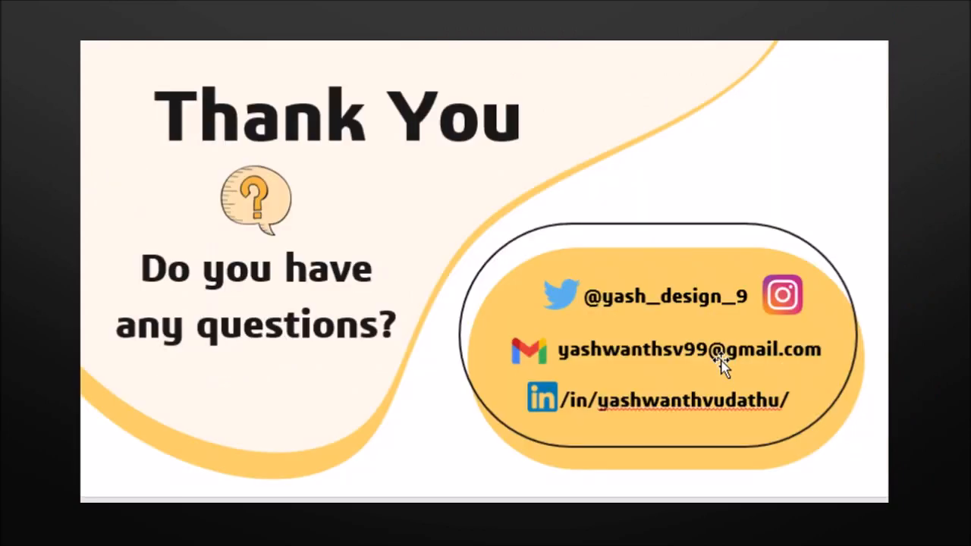